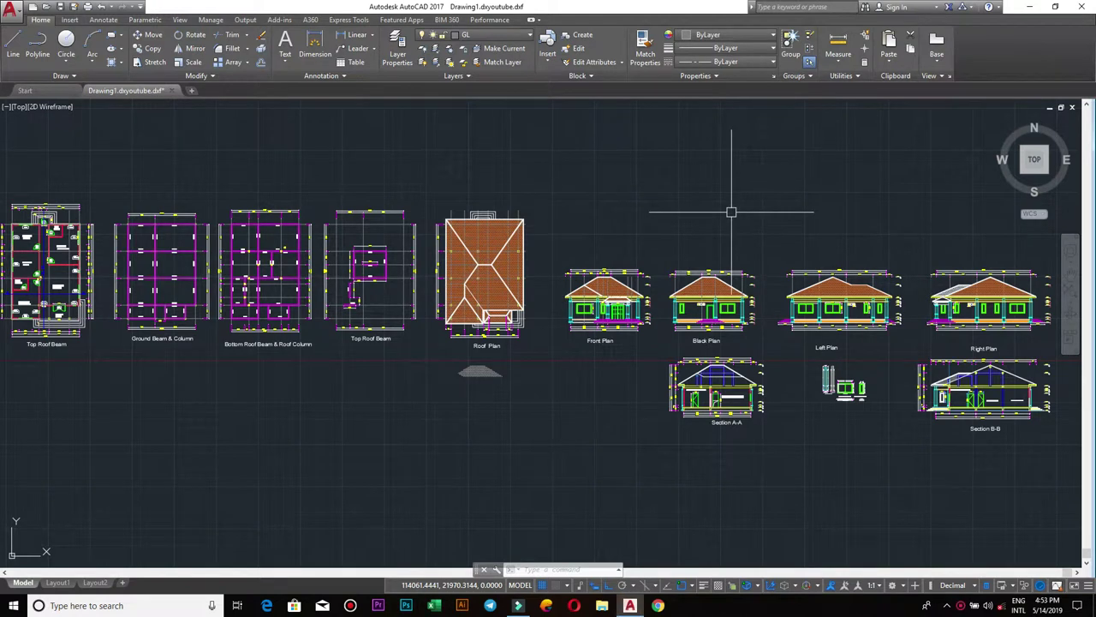
Pan from the floor plan over the Roof Plan, Right Plan and Section B-B.
scroll(319, 379, "down", 2)
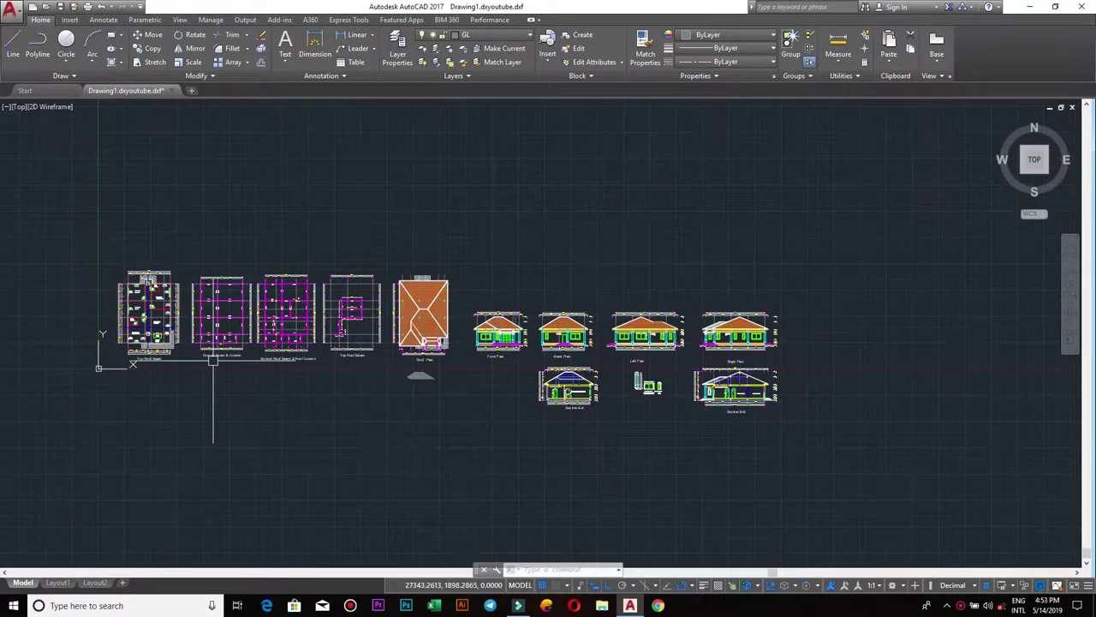
middle_click_drag(212, 361, 358, 377)
scroll(694, 377, "up", 4)
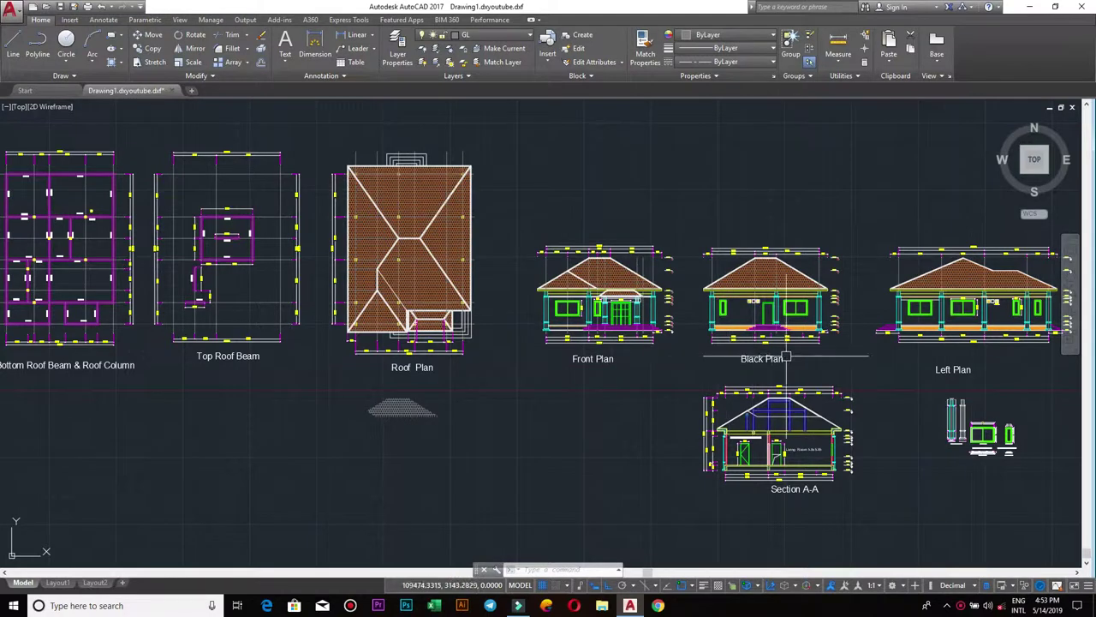
middle_click_drag(751, 358, 400, 343)
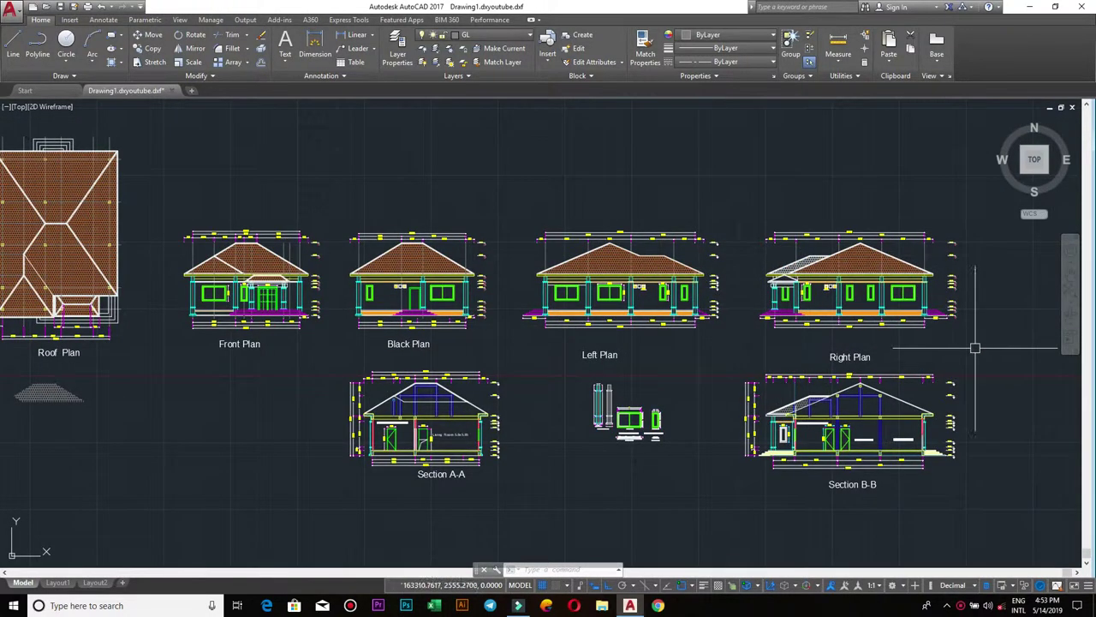
left_click(974, 347)
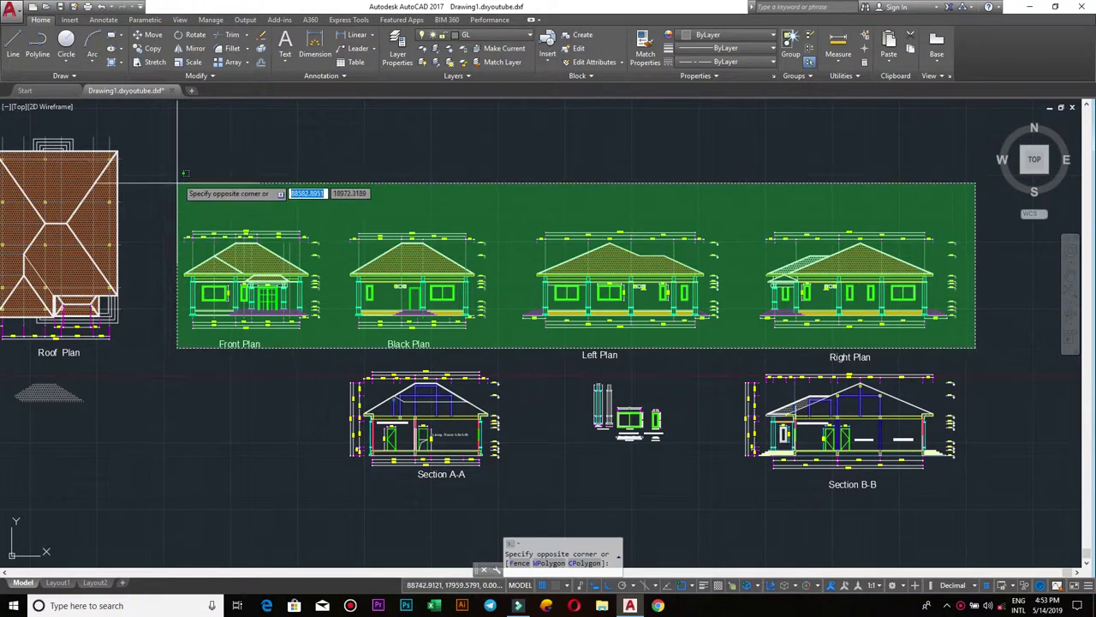
key("Escape")
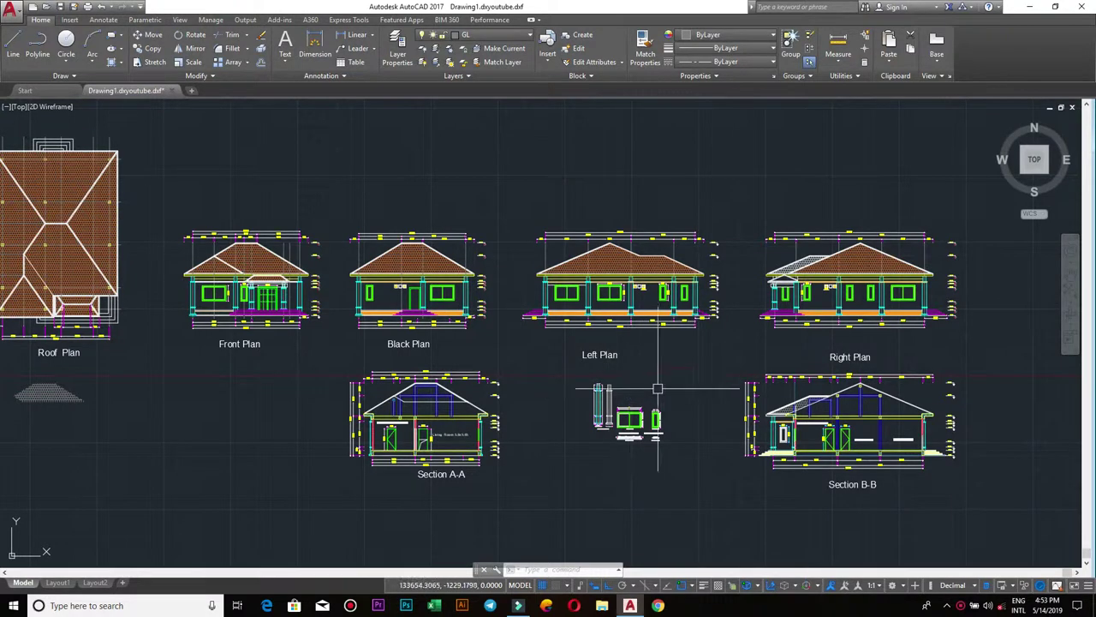
Zoom across the Front, Black, Left and Right Plans with Sections A-A and B-B.
middle_click_drag(948, 351, 722, 313)
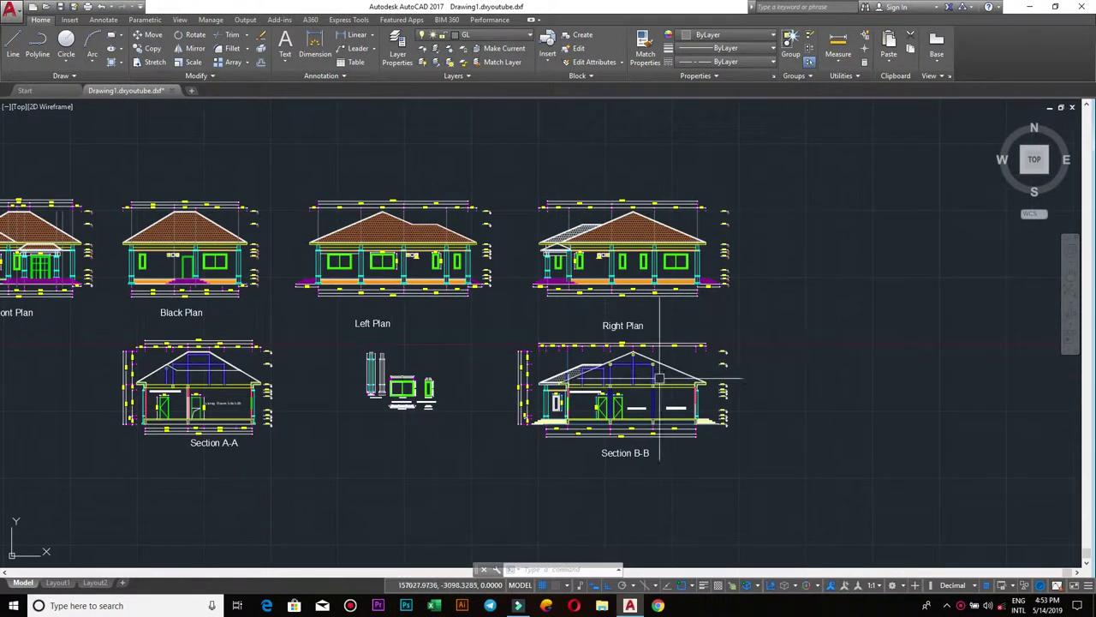
scroll(623, 332, "up", 2)
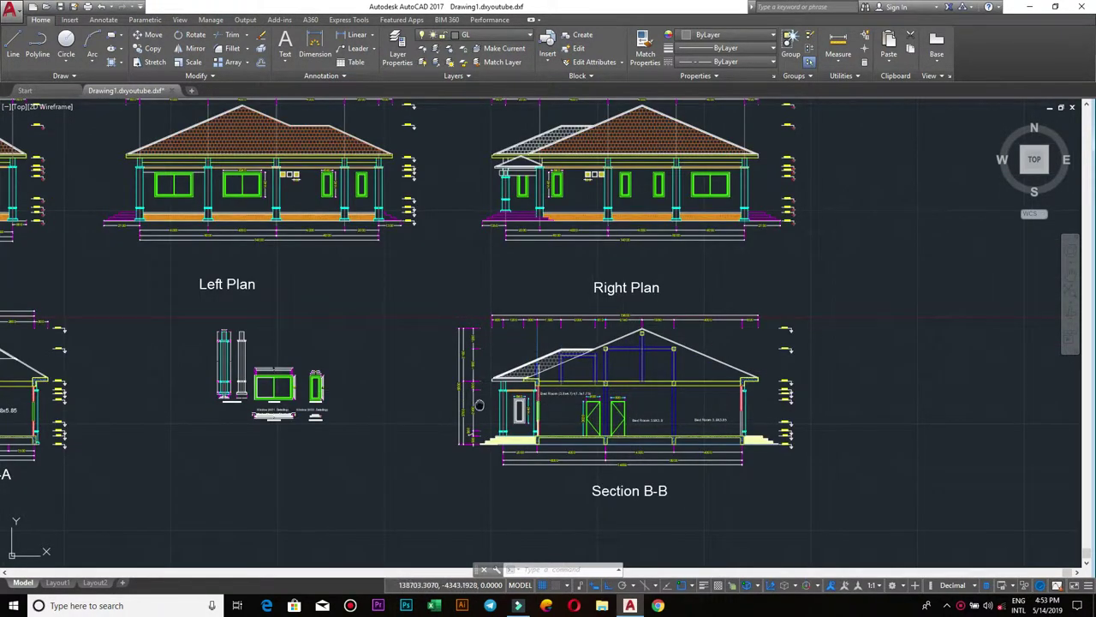
middle_click_drag(421, 475, 621, 485)
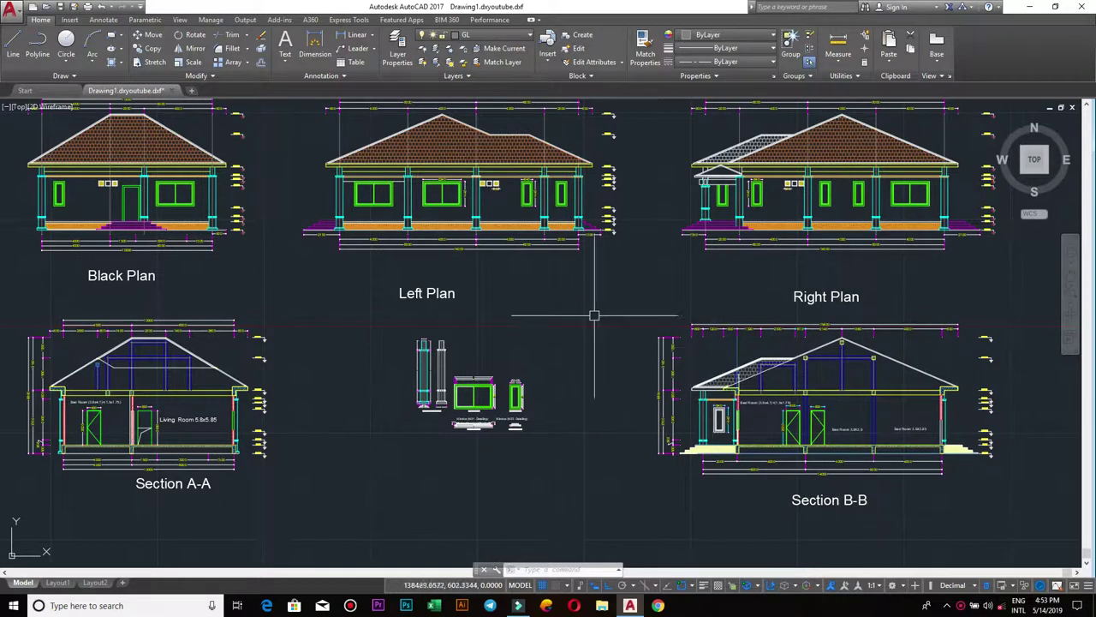
middle_click_drag(595, 315, 700, 357)
scroll(367, 314, "down", 2)
middle_click_drag(150, 272, 308, 291)
scroll(308, 291, "up", 3)
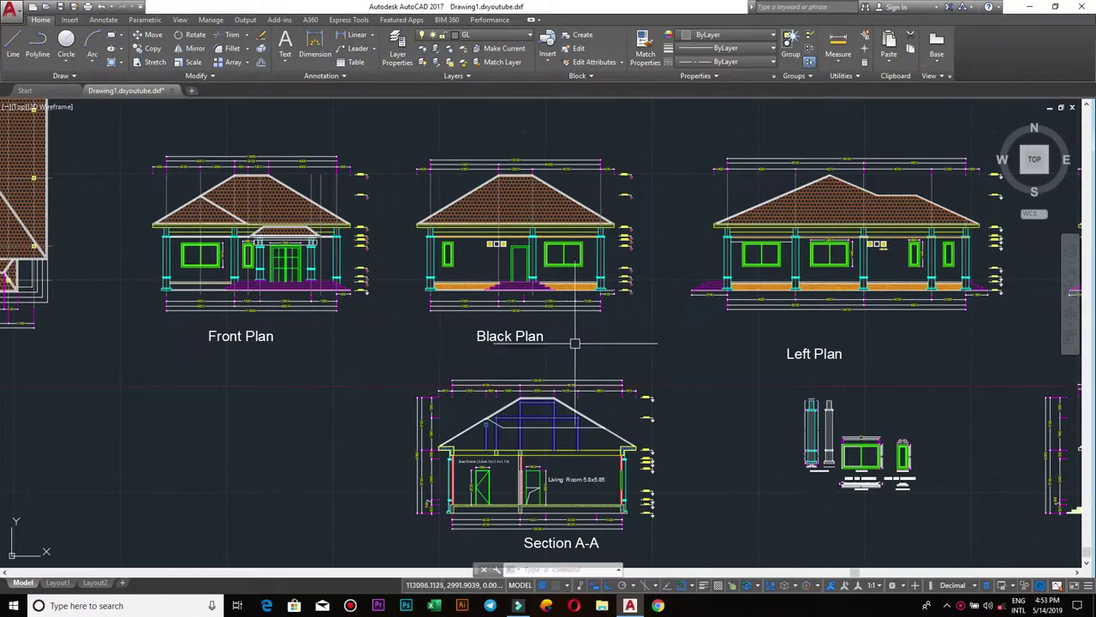
mouse_move(677, 332)
middle_mouse_down()
mouse_move(655, 349)
mouse_move(390, 346)
middle_mouse_up()
scroll(411, 355, "down", 3)
mouse_move(468, 345)
middle_mouse_down()
mouse_move(542, 351)
mouse_move(502, 351)
middle_mouse_up()
Window-select all the elevation and section drawings, then clear the selection.
scroll(470, 343, "down", 2)
scroll(501, 360, "up", 2)
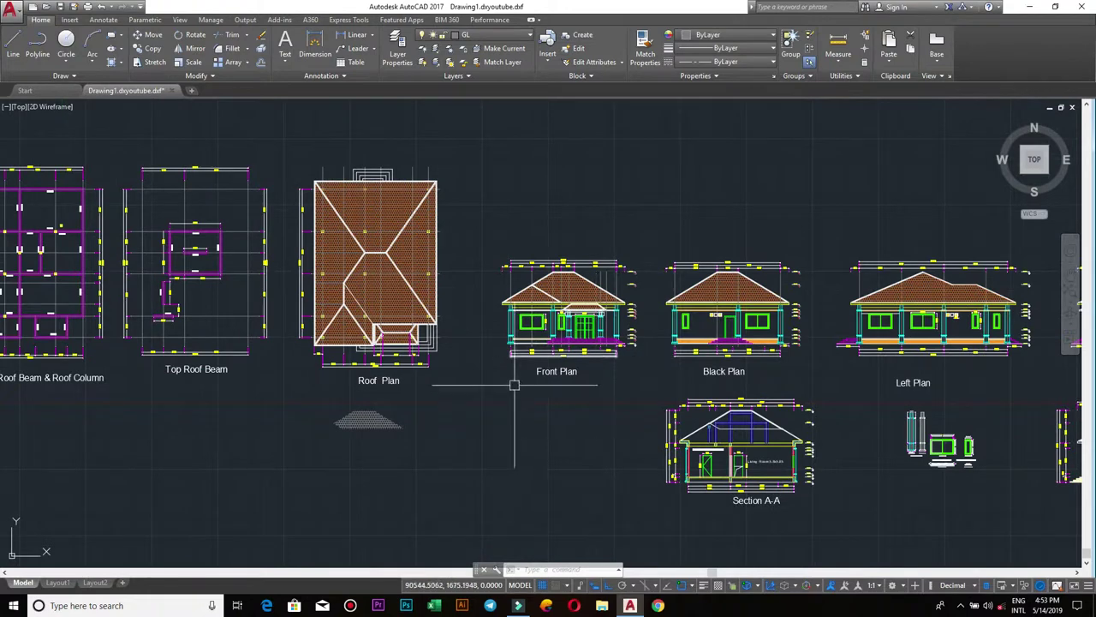
scroll(514, 386, "up", 2)
scroll(428, 362, "down", 4)
scroll(387, 201, "up", 7)
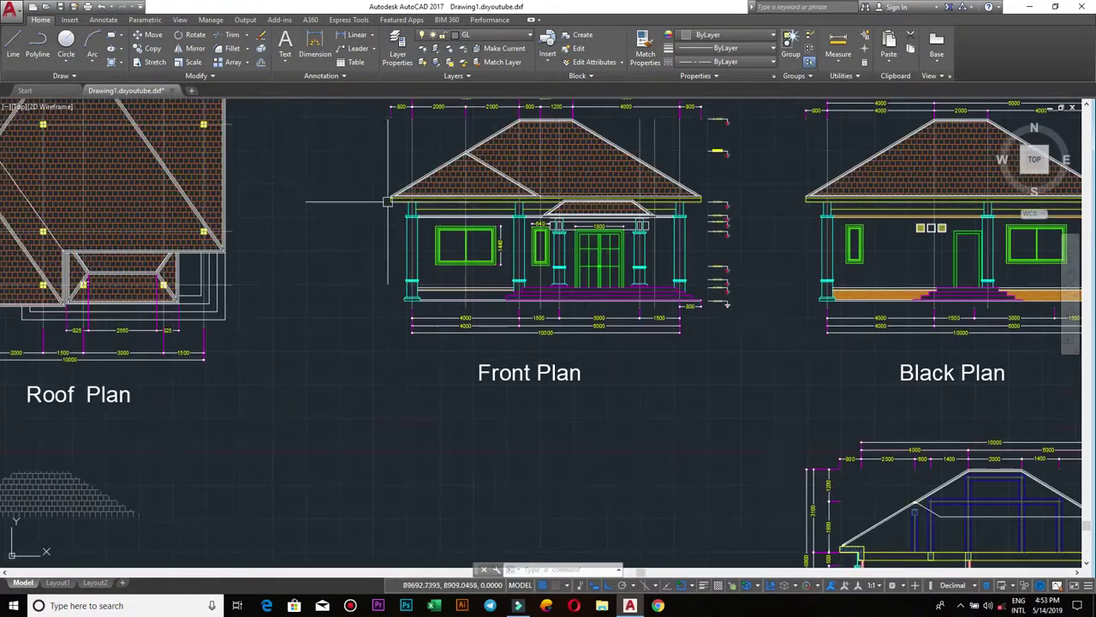
scroll(385, 257, "down", 2)
left_click(380, 217)
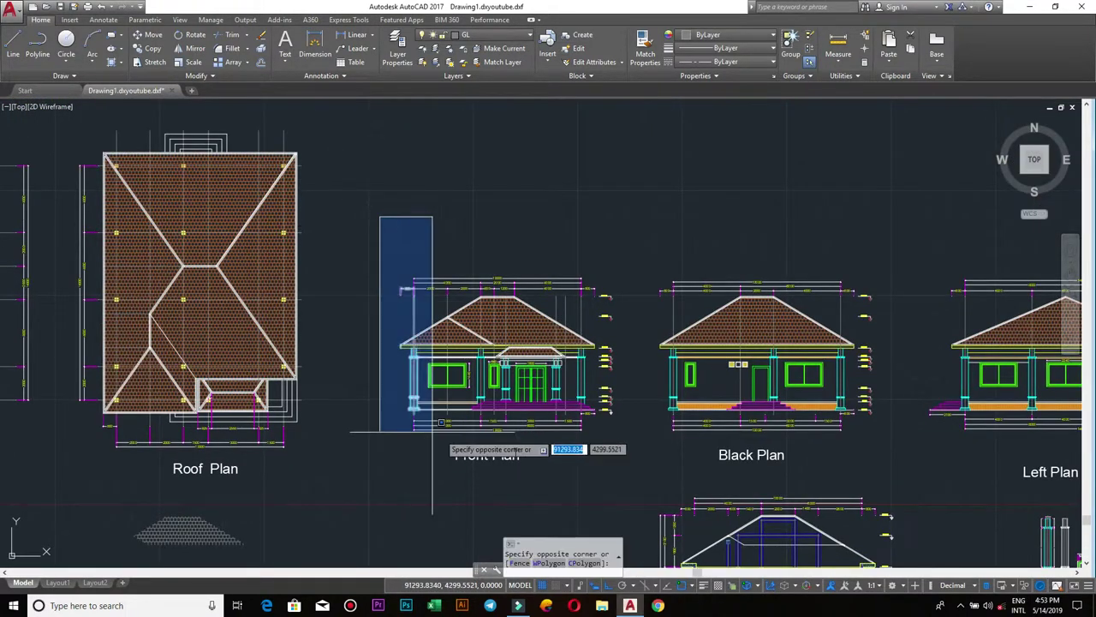
middle_click_drag(777, 482, 685, 360)
scroll(686, 359, "down", 2)
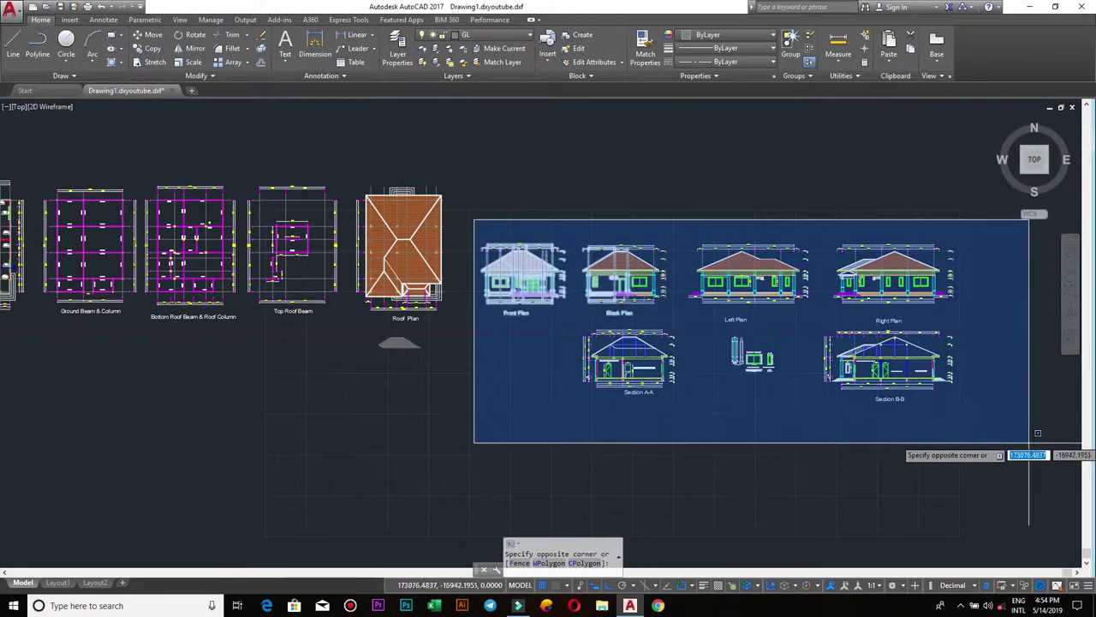
left_click(1002, 423)
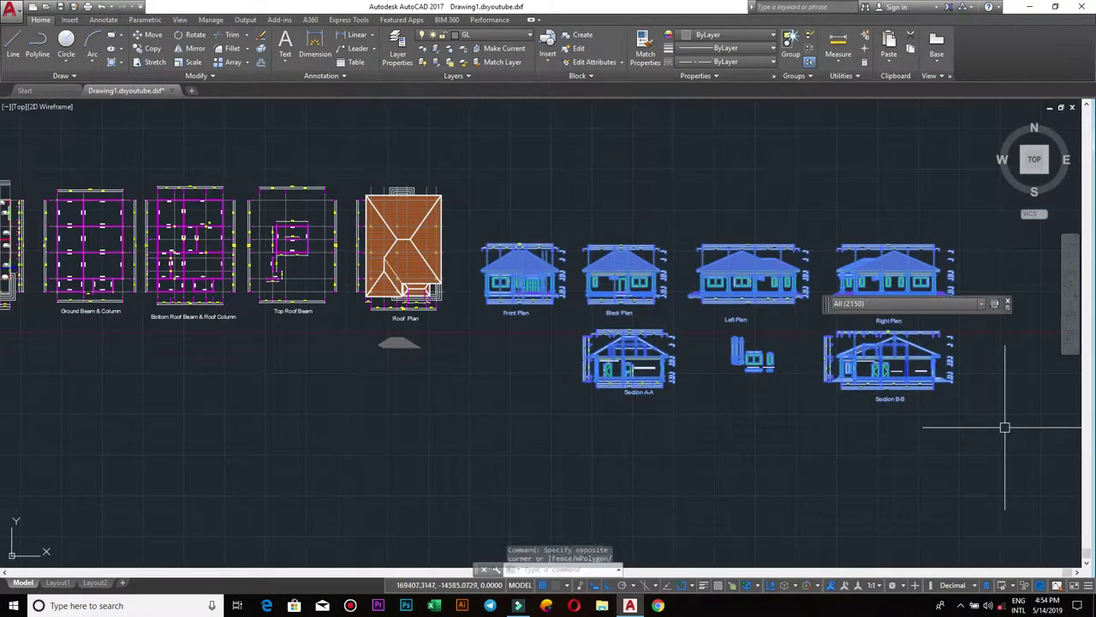
key("Escape")
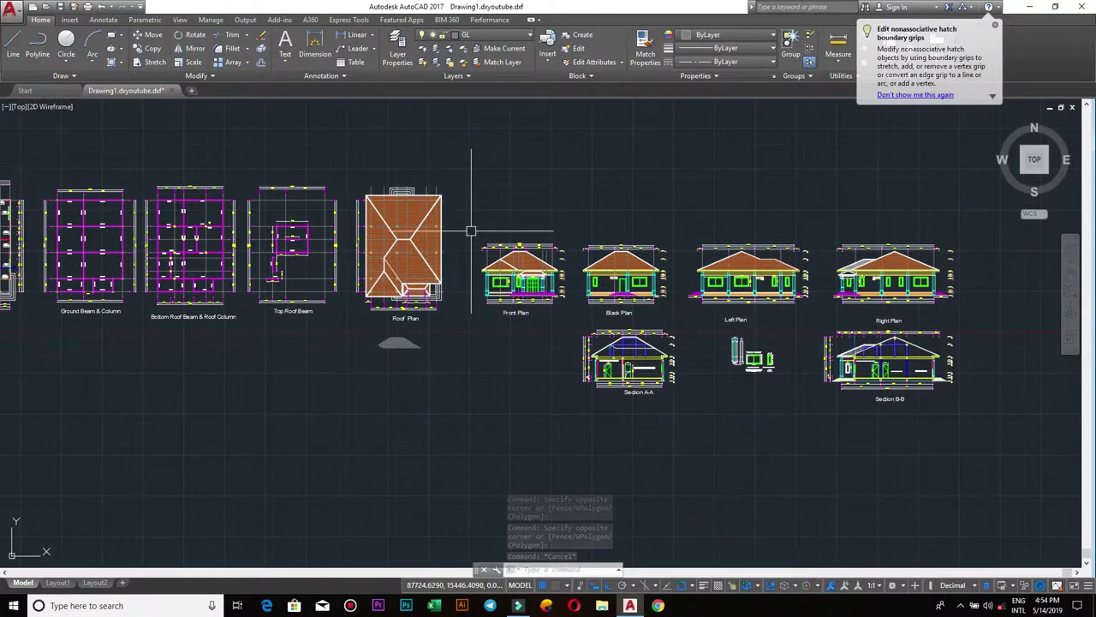
Bring the Top Roof Beam plan into view, window-select it whole, then cancel.
scroll(601, 203, "up", 2)
scroll(598, 208, "down", 2)
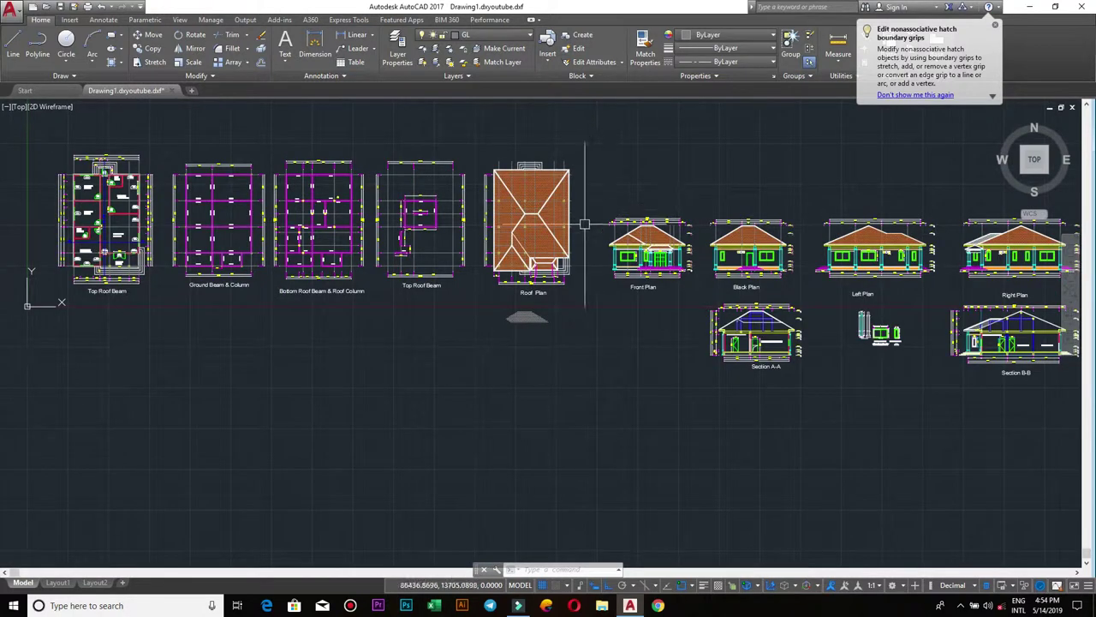
scroll(598, 208, "up", 4)
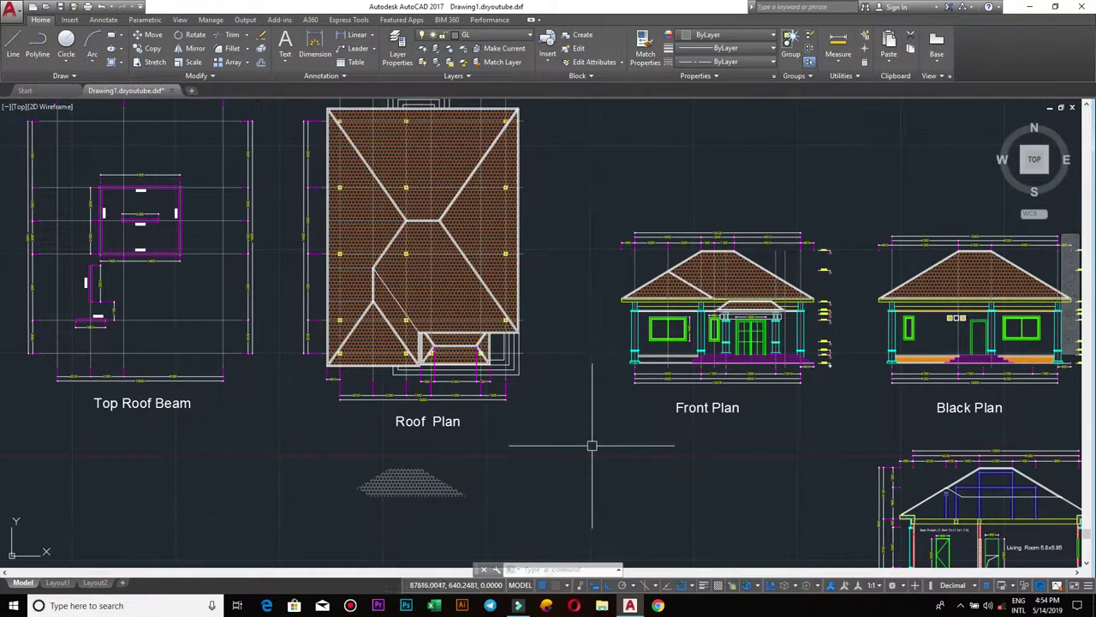
scroll(548, 445, "down", 3)
middle_click_drag(283, 445, 548, 445)
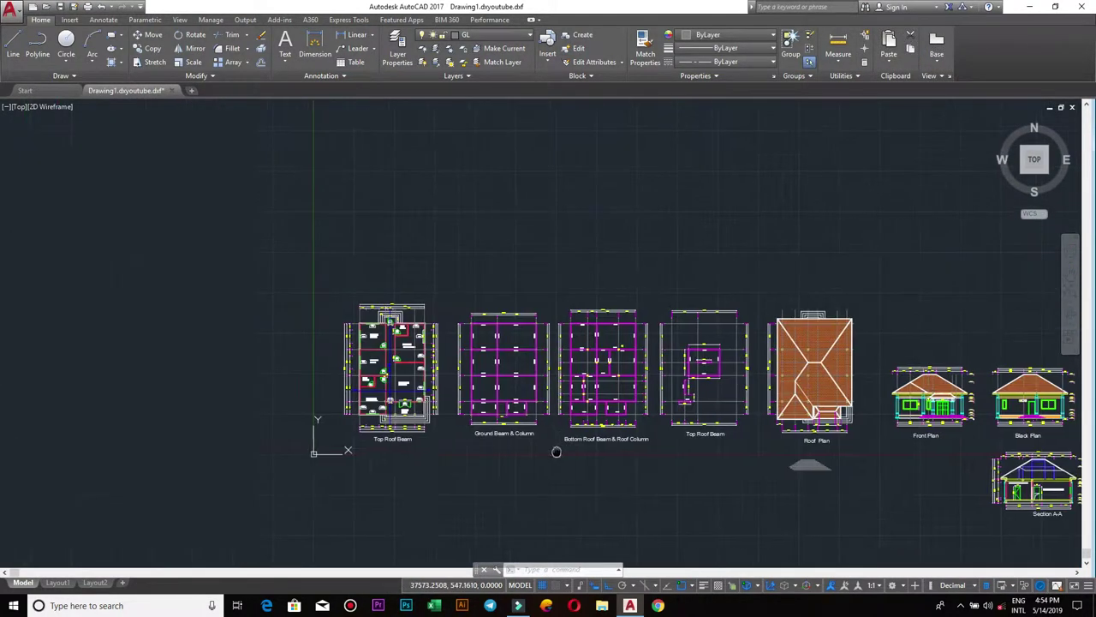
scroll(548, 446, "up", 3)
scroll(522, 480, "up", 1)
left_click(580, 506)
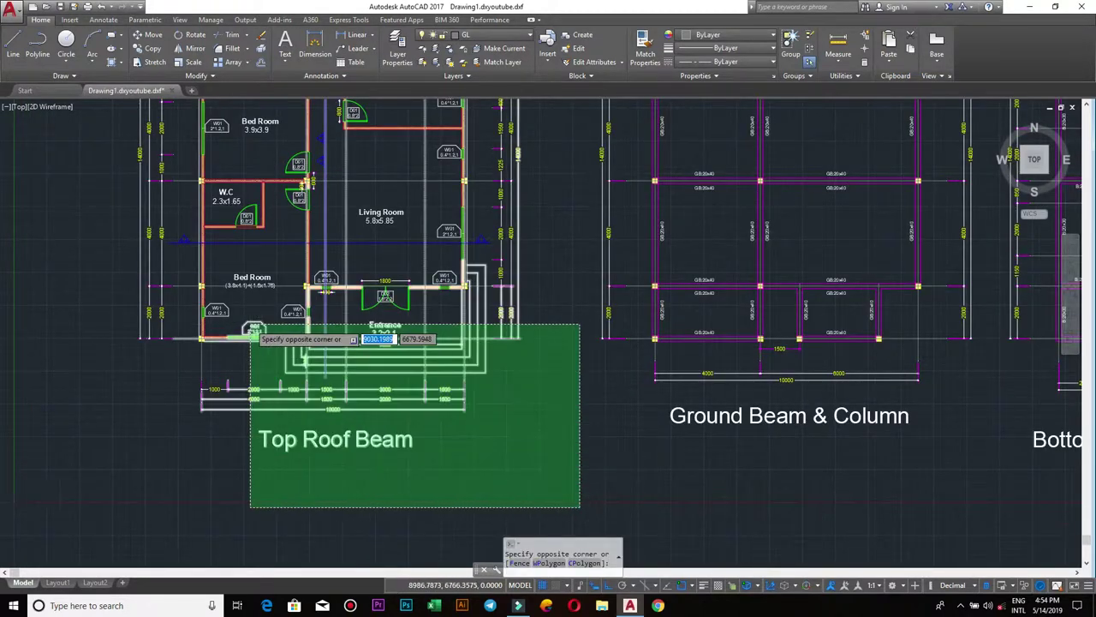
scroll(252, 326, "down", 4)
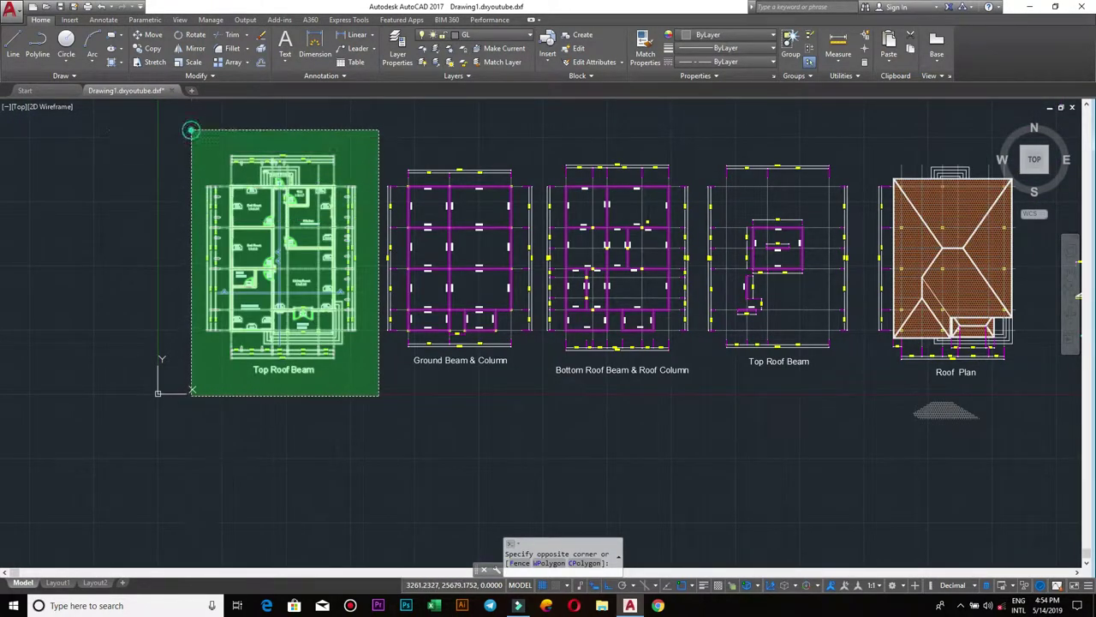
left_click(194, 128)
scroll(265, 274, "up", 4)
key("Escape")
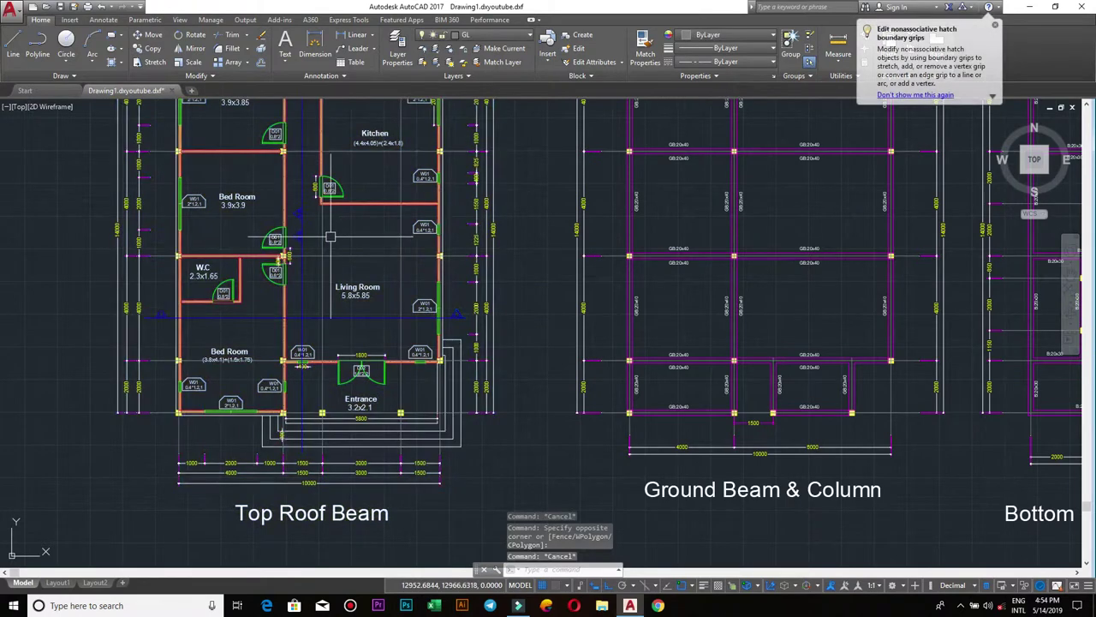
Zoom and pan the beam plans to show the Bottom Roof Beam plan.
scroll(267, 197, "up", 2)
scroll(267, 197, "up", 2)
scroll(431, 283, "down", 4)
scroll(440, 150, "up", 2)
scroll(543, 343, "up", 2)
scroll(752, 312, "up", 2)
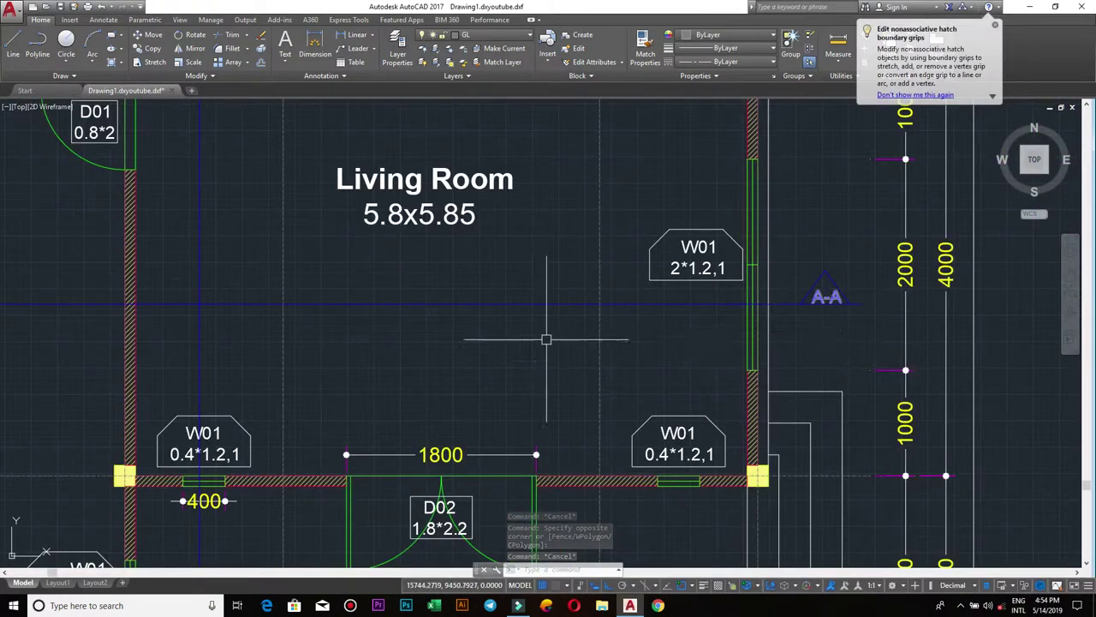
scroll(771, 334, "down", 2)
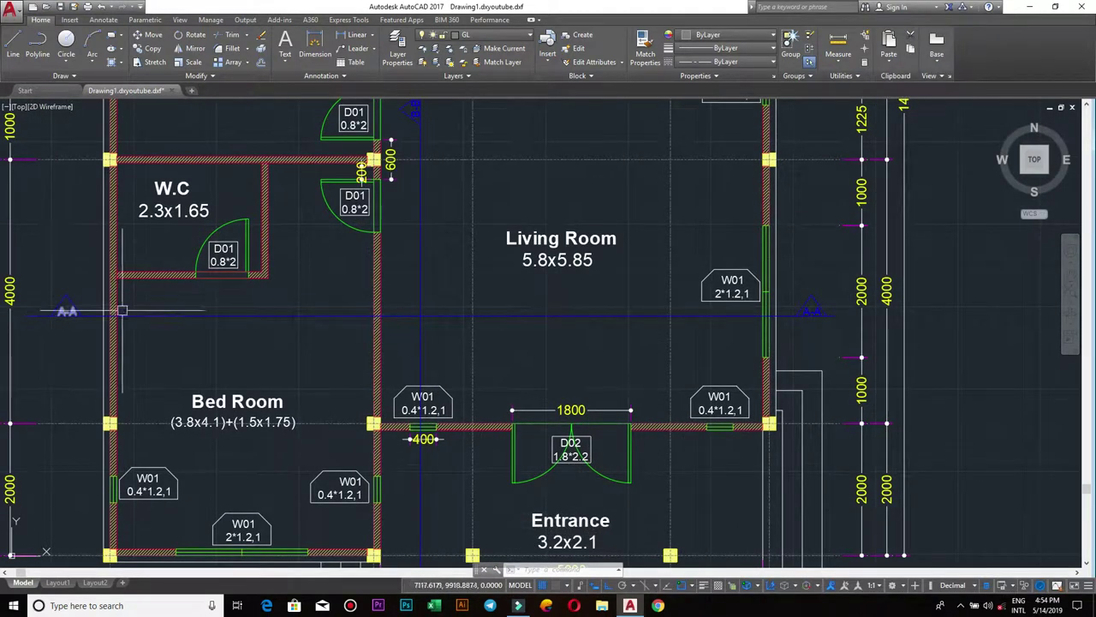
scroll(708, 214, "down", 5)
middle_click_drag(717, 112, 694, 199)
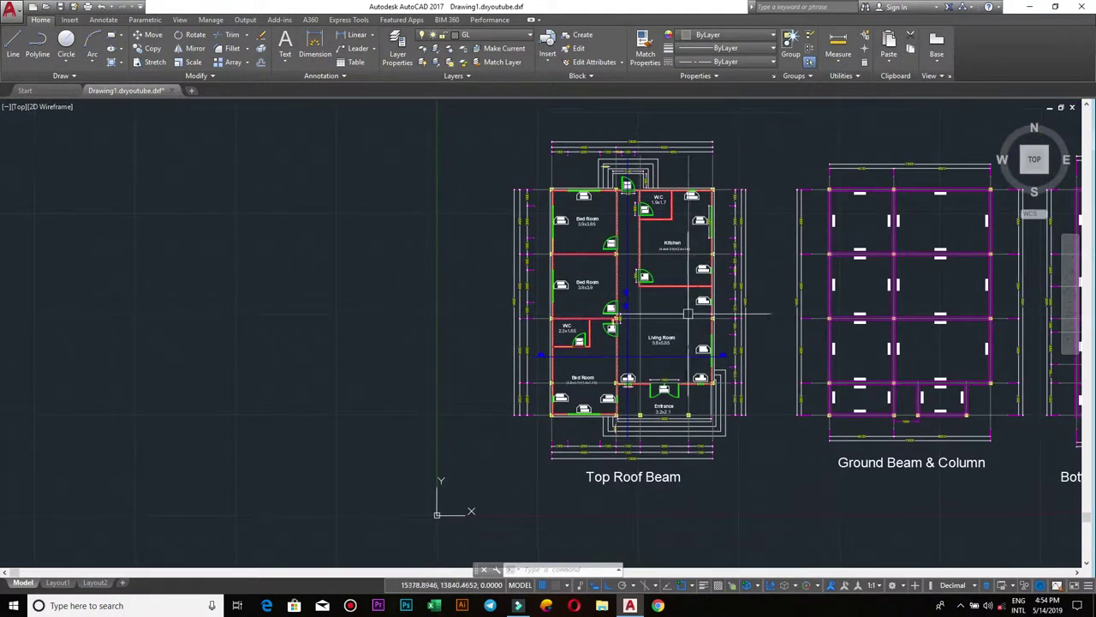
middle_click_drag(680, 340, 605, 301)
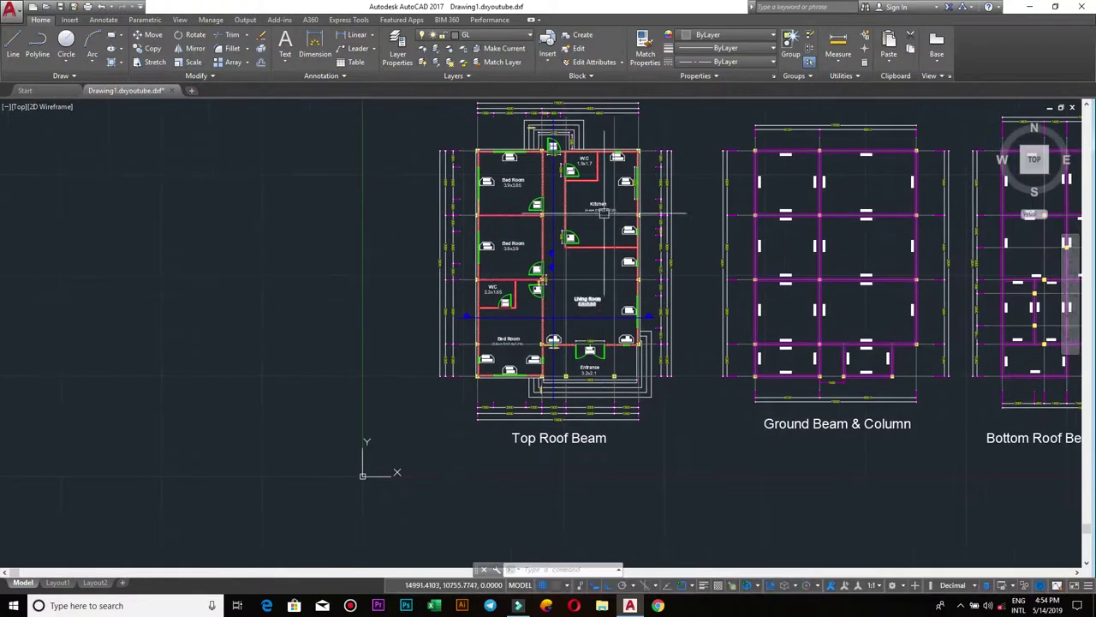
scroll(606, 381, "up", 6)
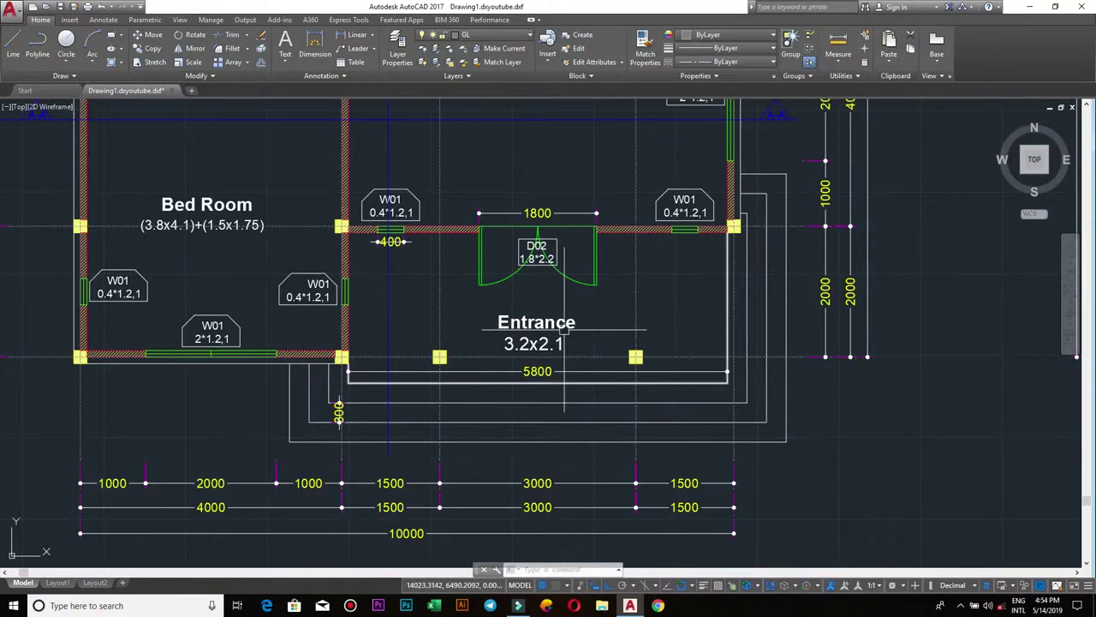
scroll(536, 245, "down", 5)
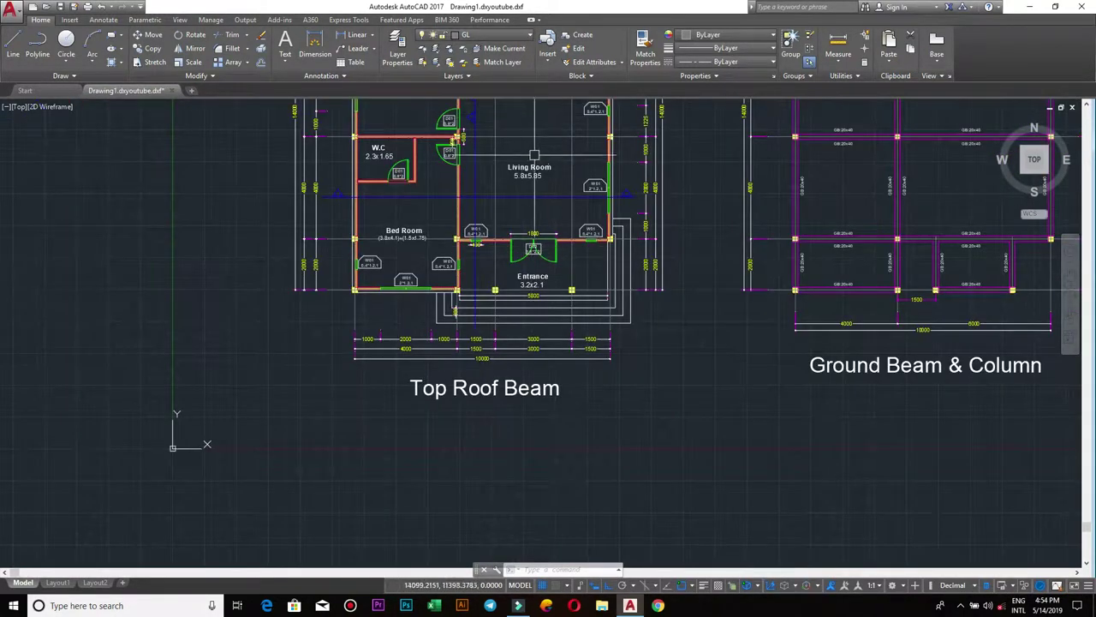
scroll(521, 249, "up", 2)
scroll(537, 241, "down", 2)
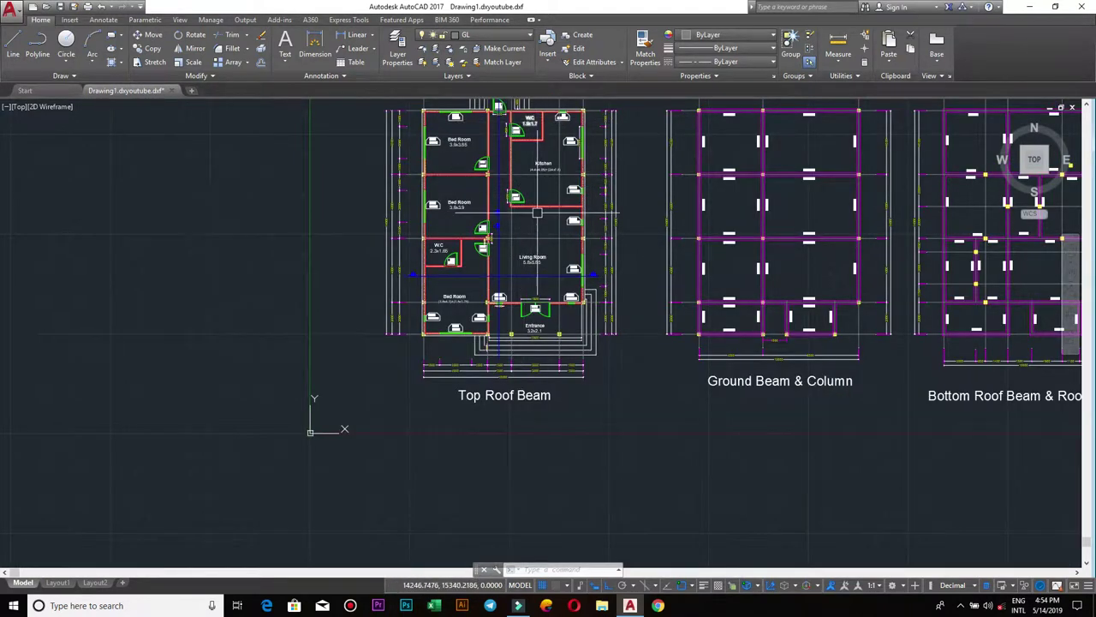
Shift the plans down and bring the Ground Beam & Column plan into view.
middle_click_drag(525, 156, 524, 209)
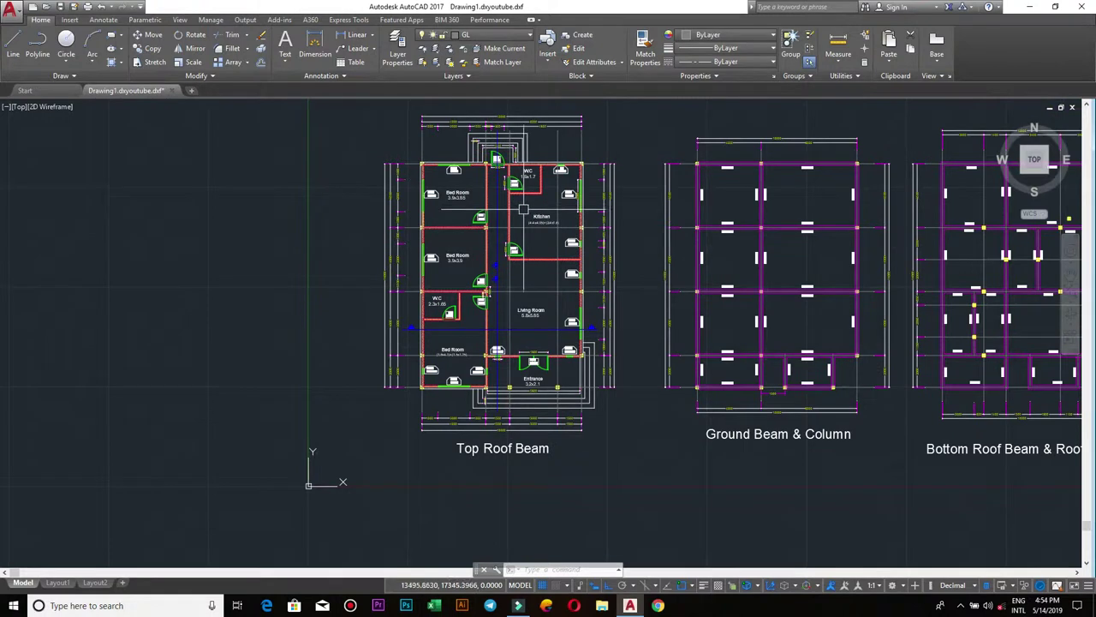
scroll(521, 239, "up", 4)
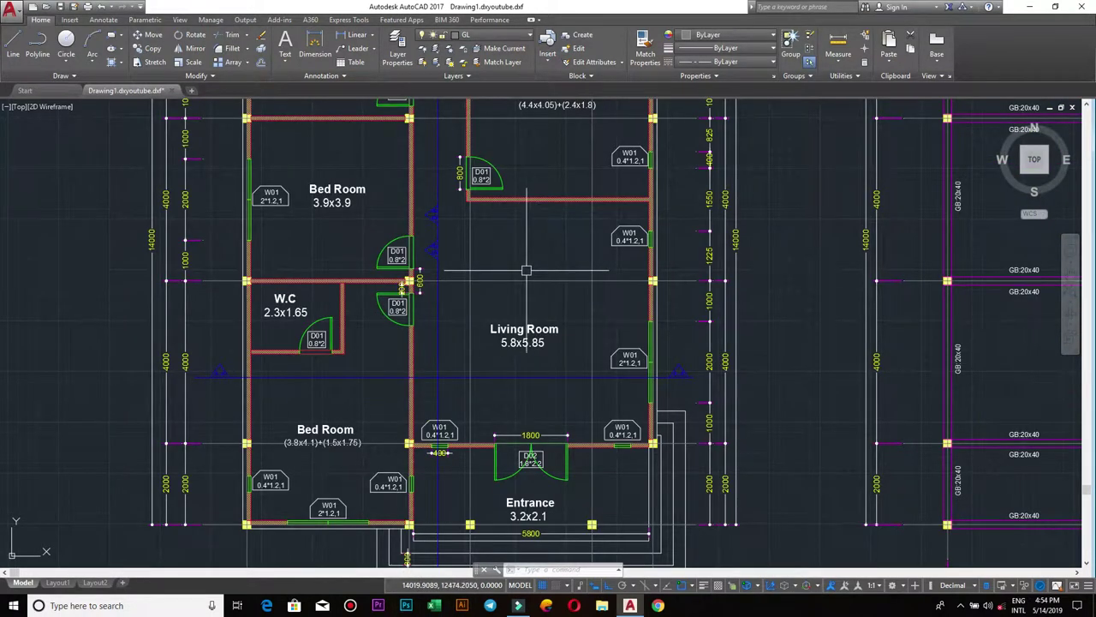
scroll(526, 271, "down", 2)
scroll(527, 273, "down", 4)
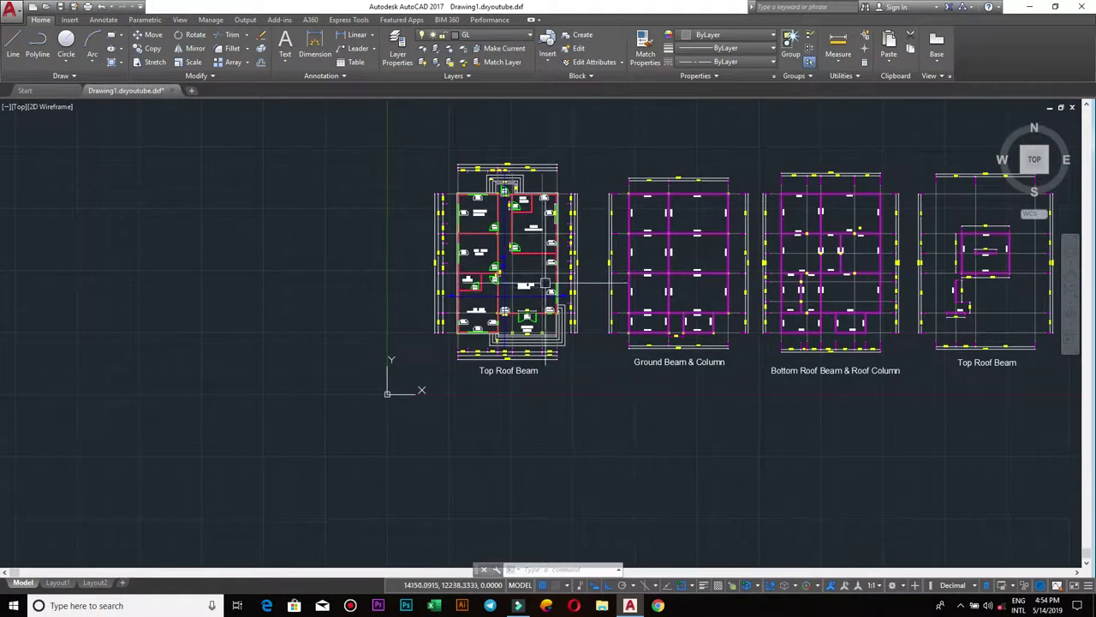
scroll(526, 247, "up", 3)
scroll(527, 245, "up", 1)
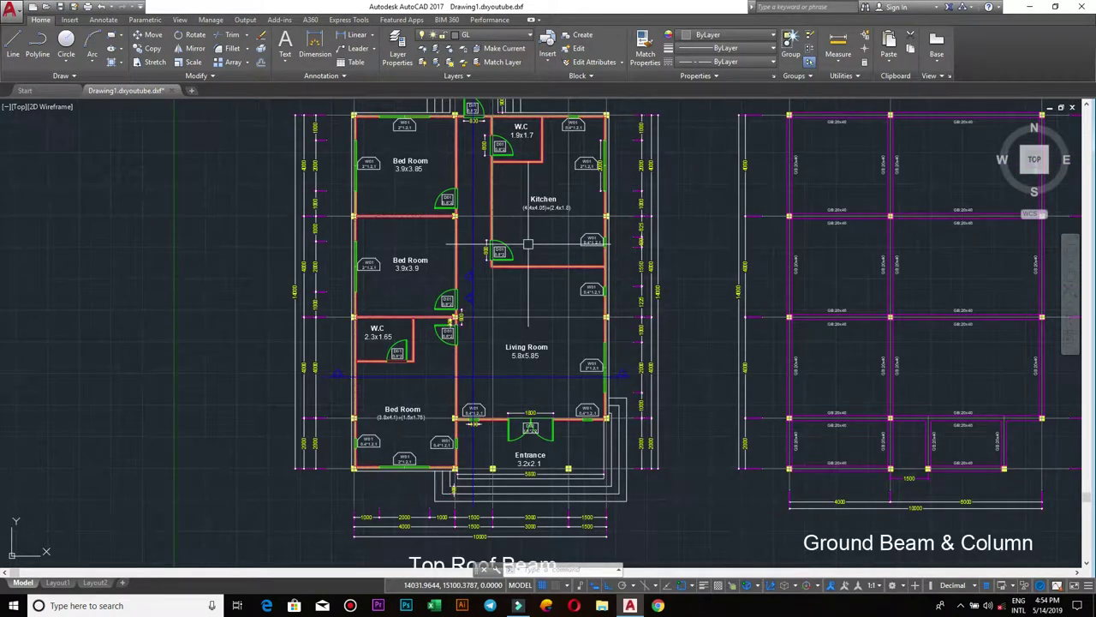
scroll(478, 301, "up", 4)
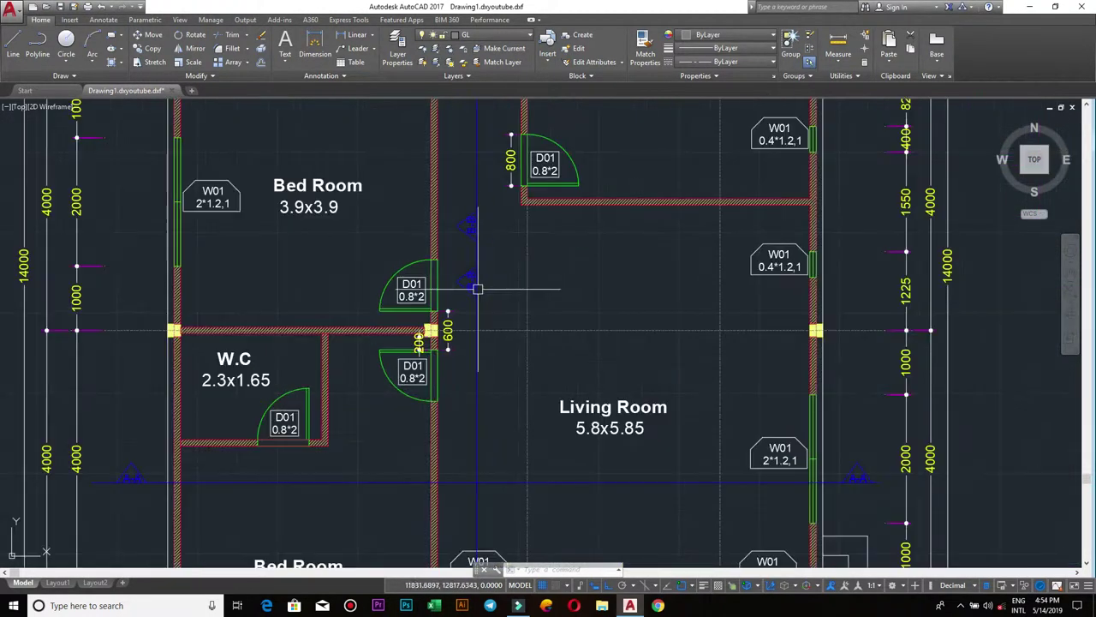
scroll(470, 289, "down", 3)
scroll(497, 274, "down", 1)
middle_click_drag(449, 268, 533, 284)
scroll(533, 283, "down", 2)
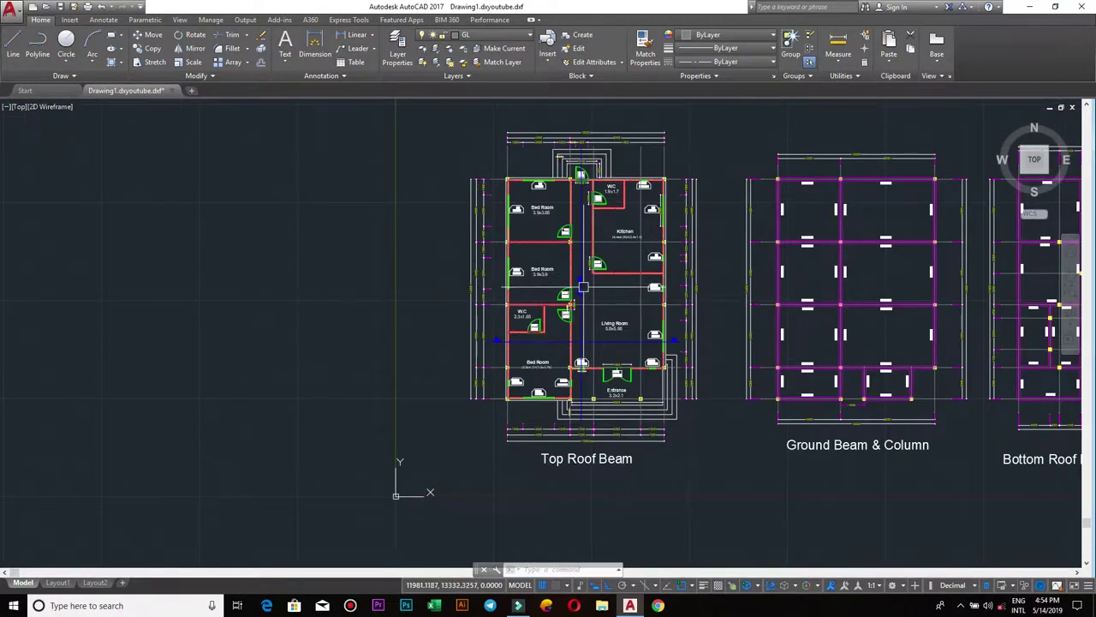
scroll(583, 287, "up", 2)
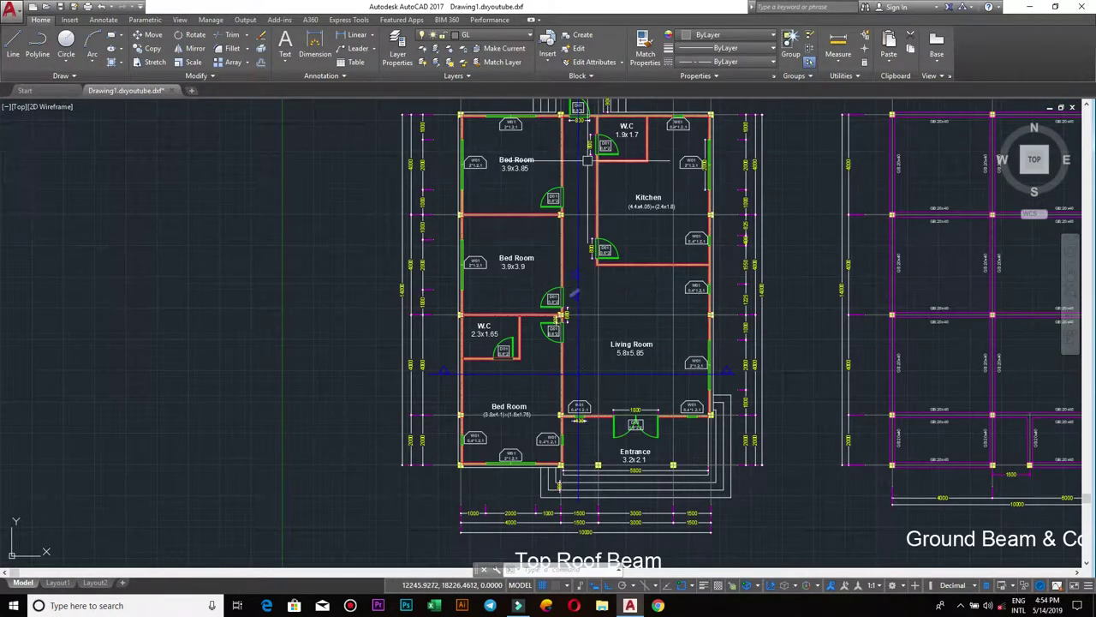
scroll(582, 295, "up", 4)
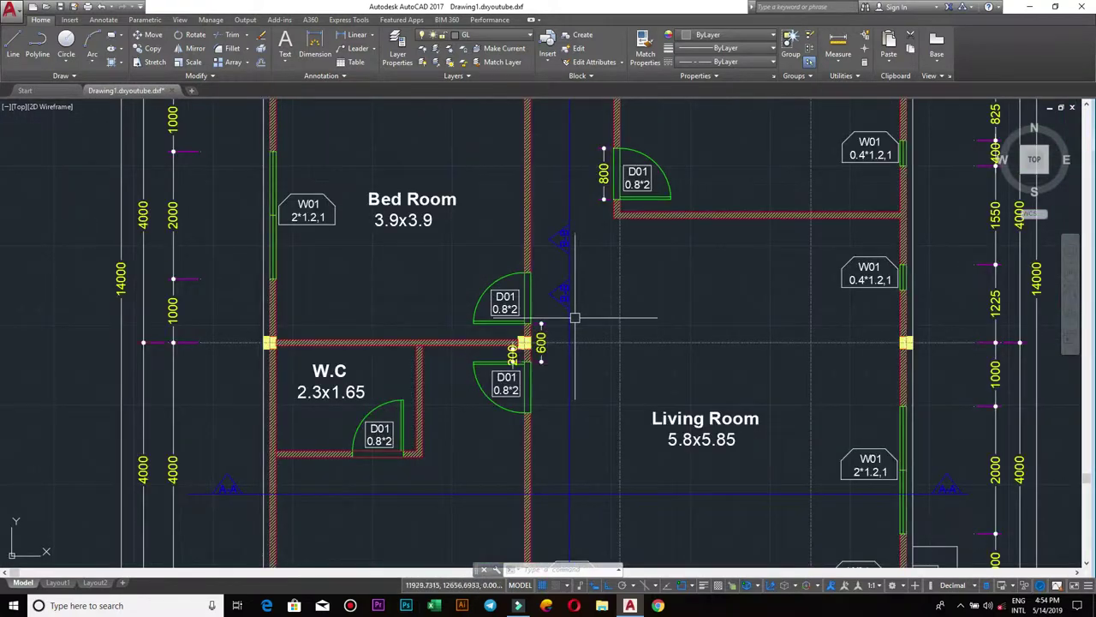
scroll(43, 254, "down", 5)
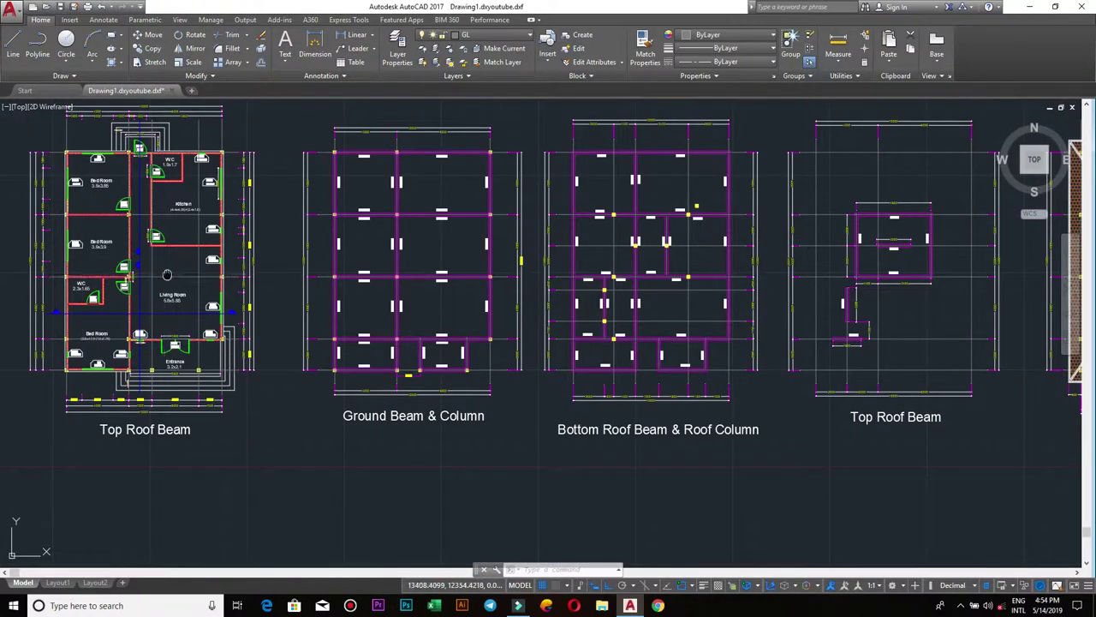
Recentre the four beam plans and zoom toward a Ground Beam & Column junction.
middle_click_drag(146, 274, 244, 278)
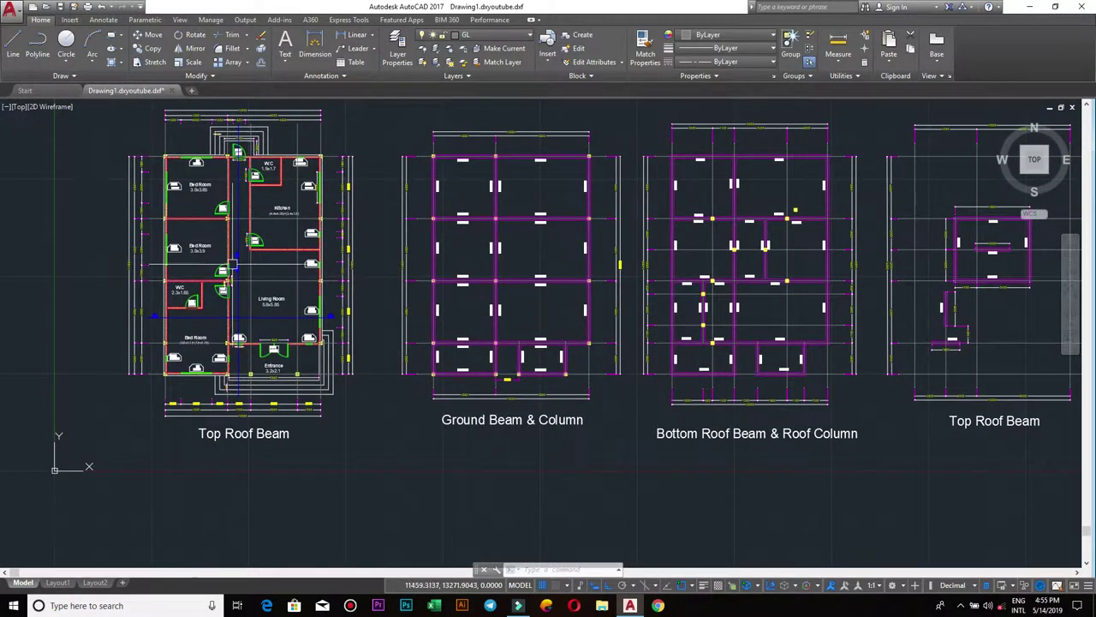
scroll(229, 265, "down", 2)
middle_click_drag(240, 268, 405, 282)
scroll(298, 279, "up", 4)
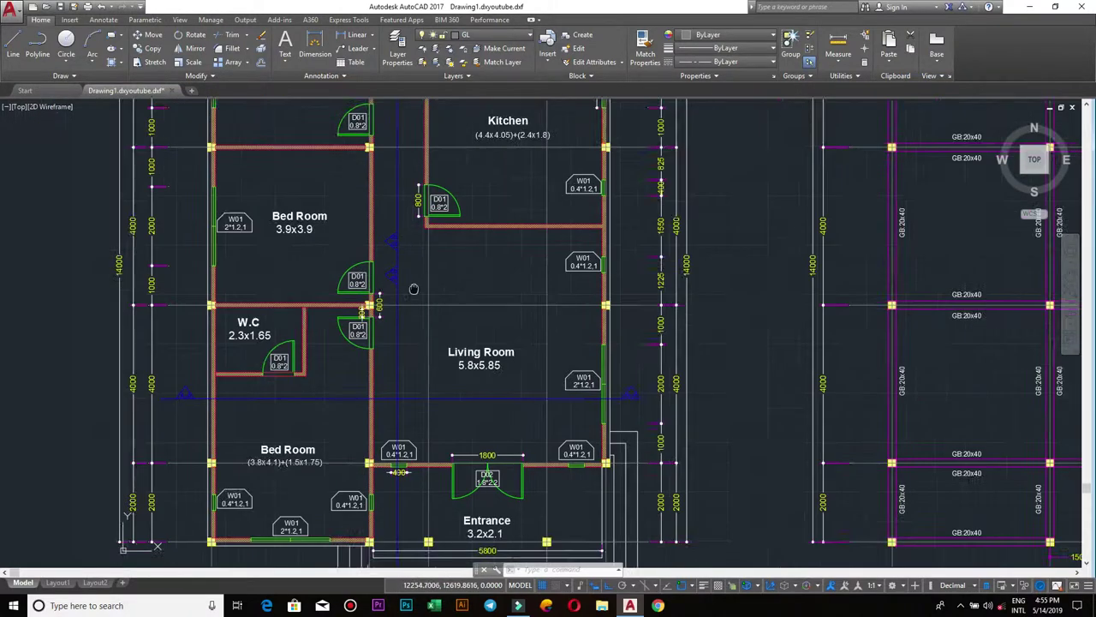
scroll(382, 244, "down", 2)
scroll(432, 329, "down", 2)
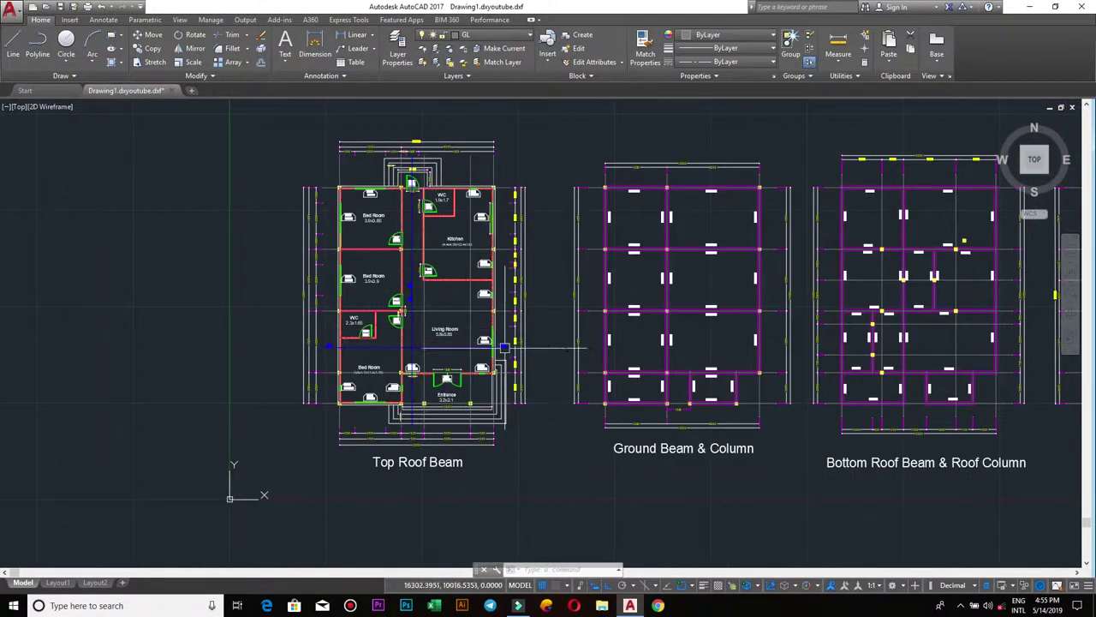
scroll(710, 341, "up", 2)
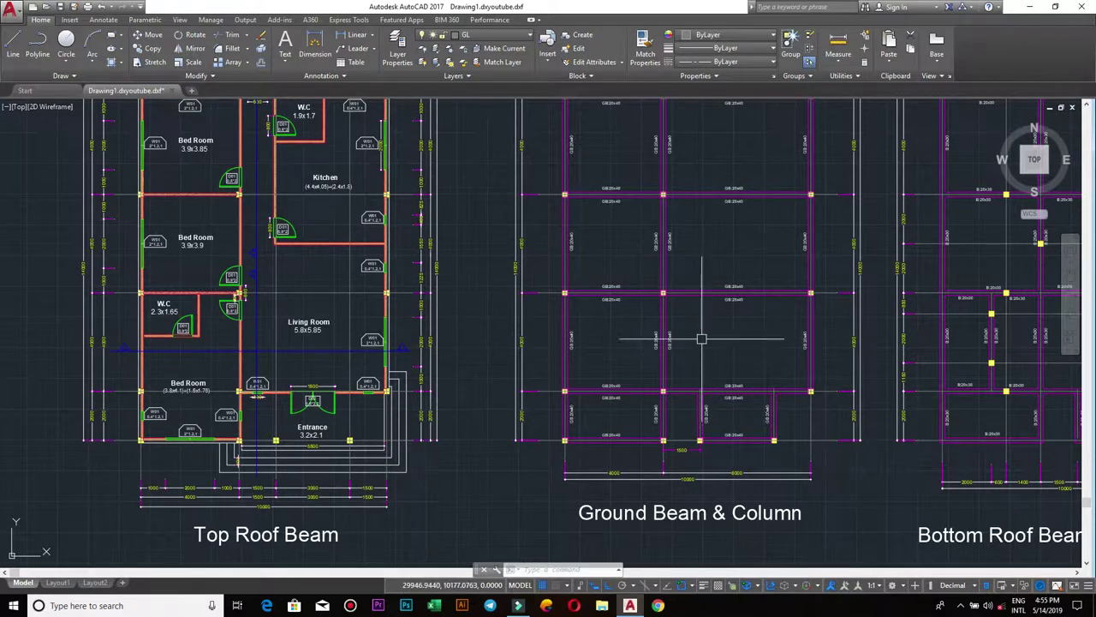
scroll(702, 343, "up", 2)
scroll(711, 361, "down", 2)
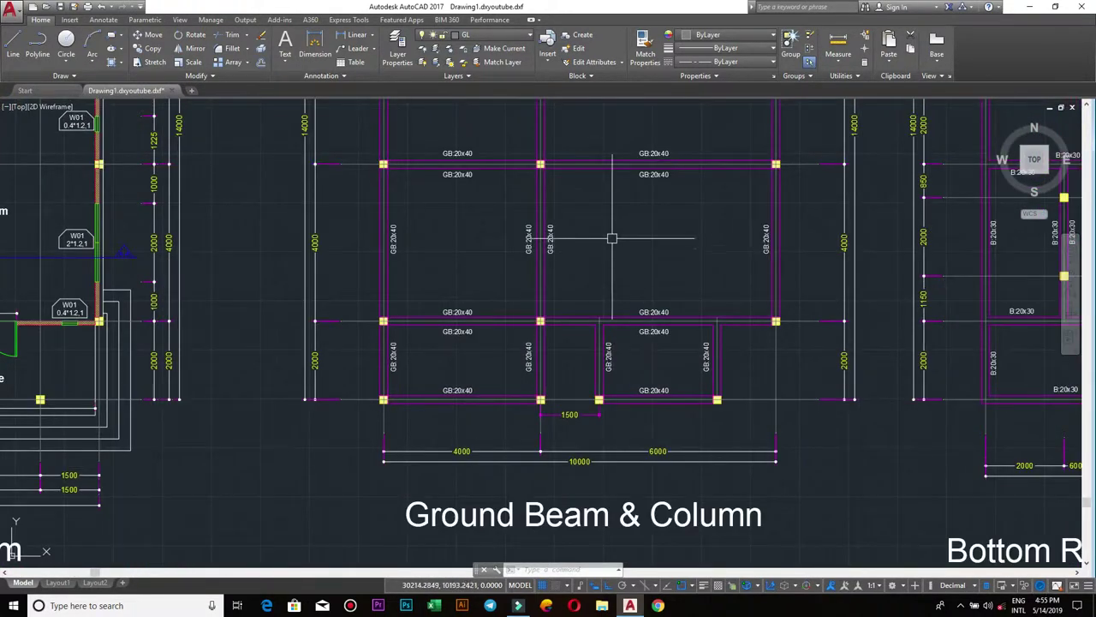
scroll(611, 240, "down", 1)
scroll(595, 237, "down", 1)
left_click_drag(594, 237, 595, 303)
Zoom out to frame all the beam drawings together.
scroll(585, 323, "up", 4)
scroll(514, 358, "up", 2)
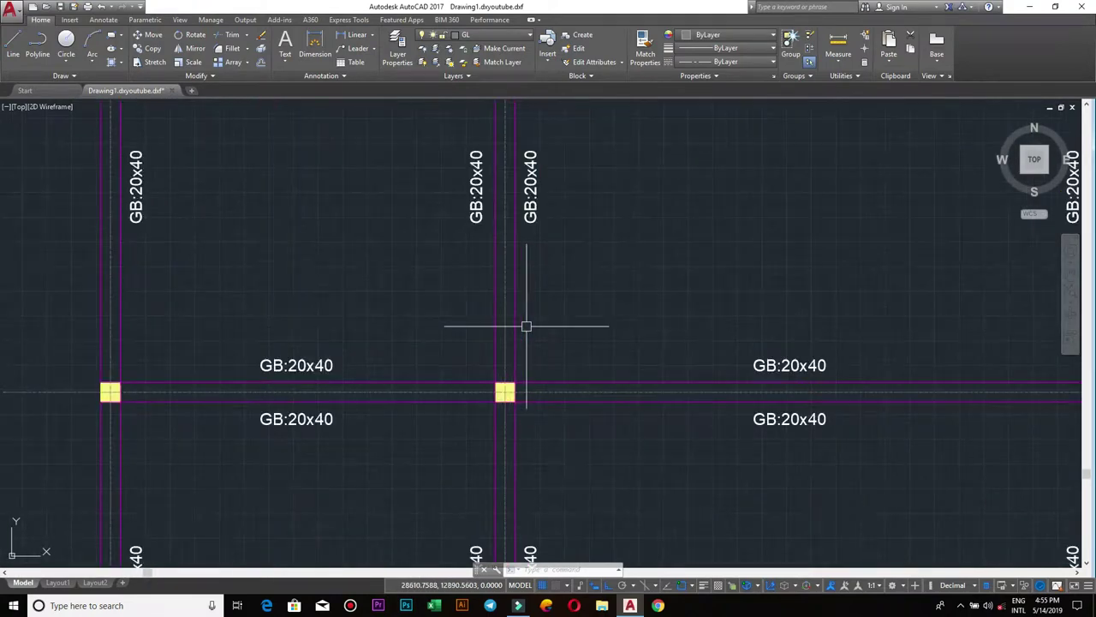
scroll(514, 338, "down", 4)
scroll(516, 334, "down", 1)
scroll(580, 303, "down", 3)
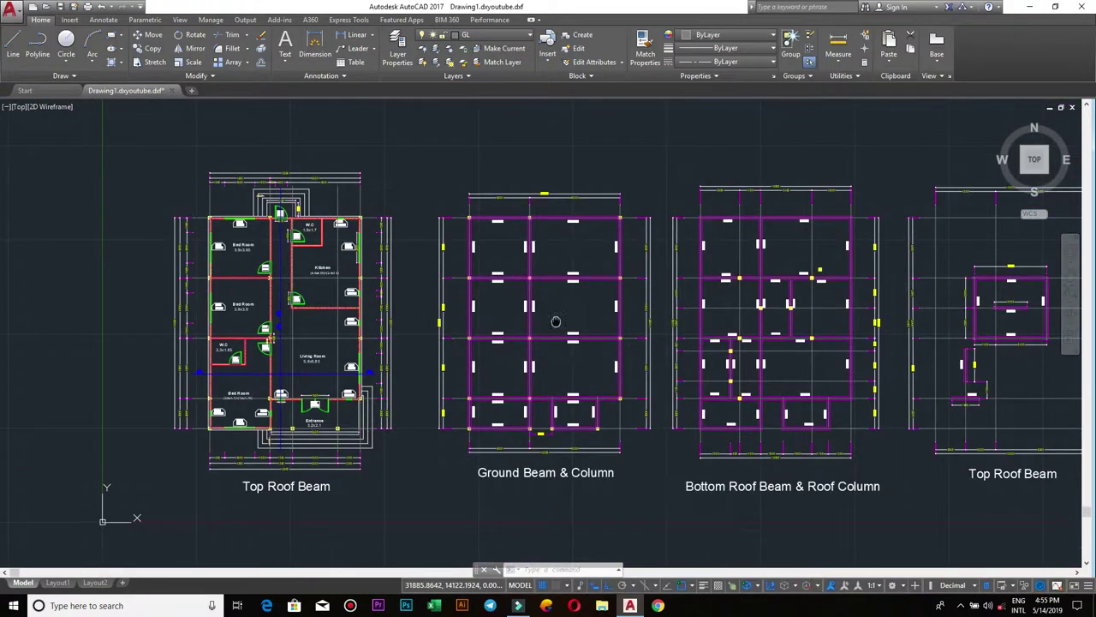
middle_click_drag(610, 306, 464, 324)
scroll(531, 330, "up", 5)
scroll(771, 411, "down", 2)
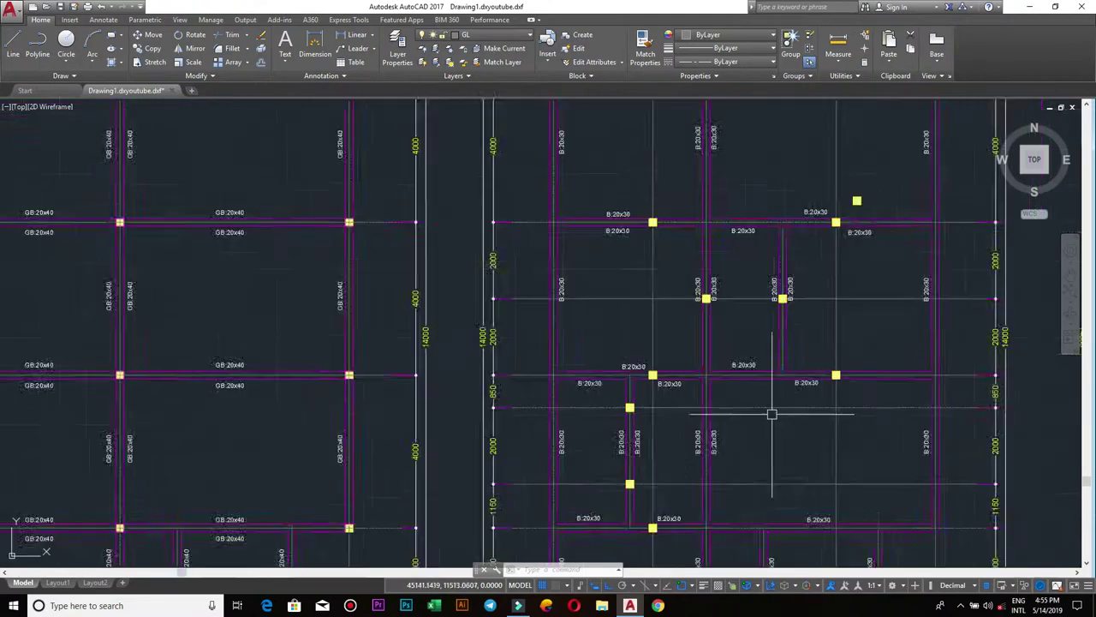
scroll(654, 262, "down", 1)
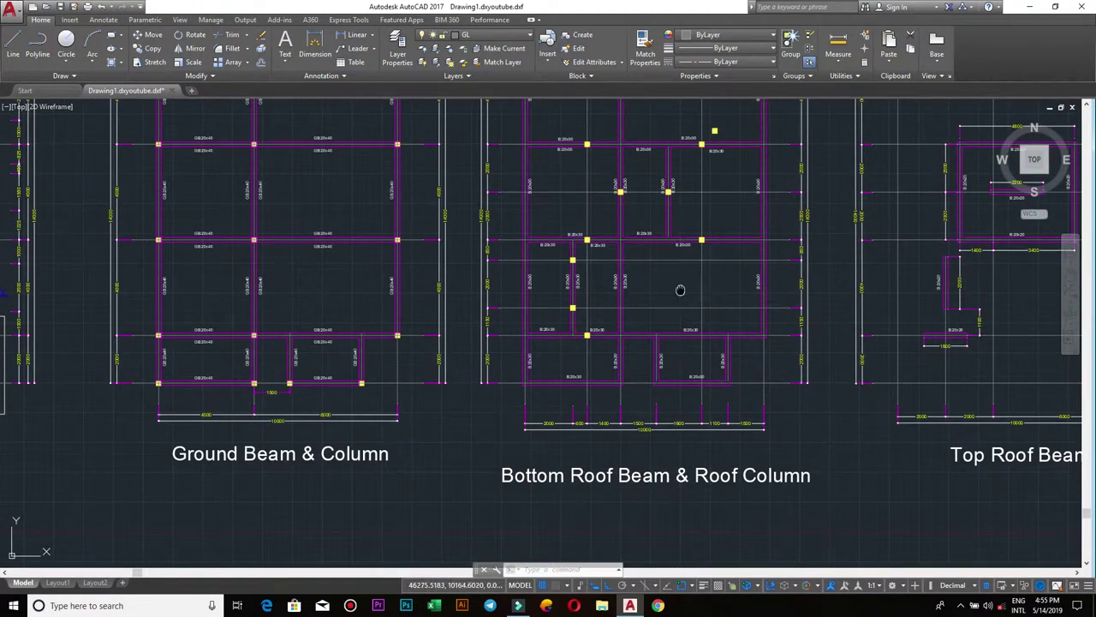
scroll(642, 480, "down", 3)
scroll(668, 340, "up", 3)
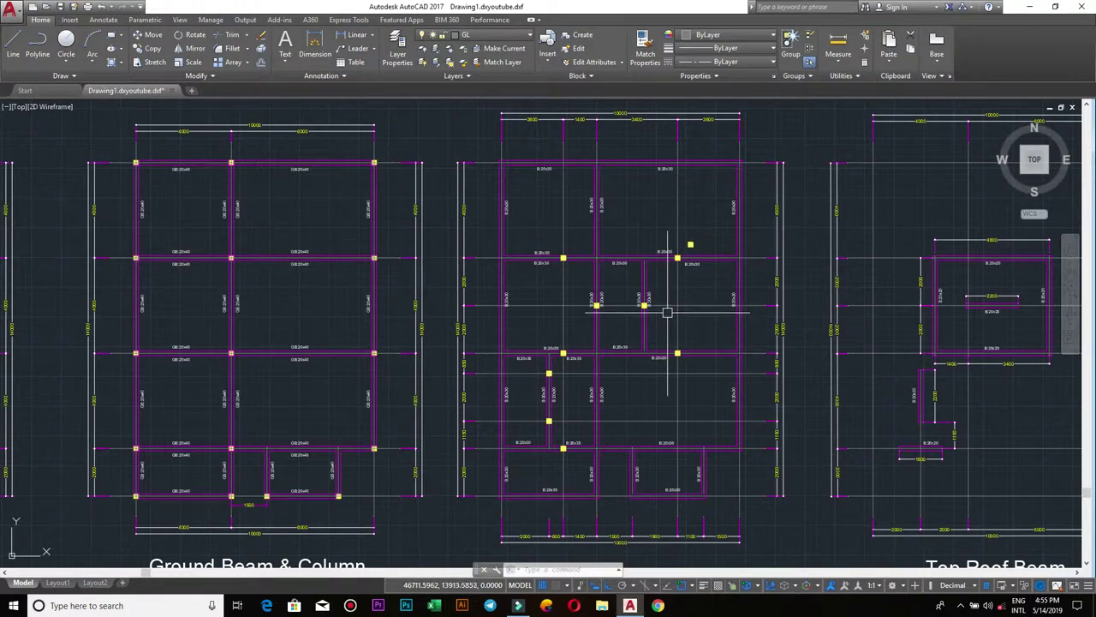
scroll(668, 334, "down", 3)
scroll(668, 334, "up", 3)
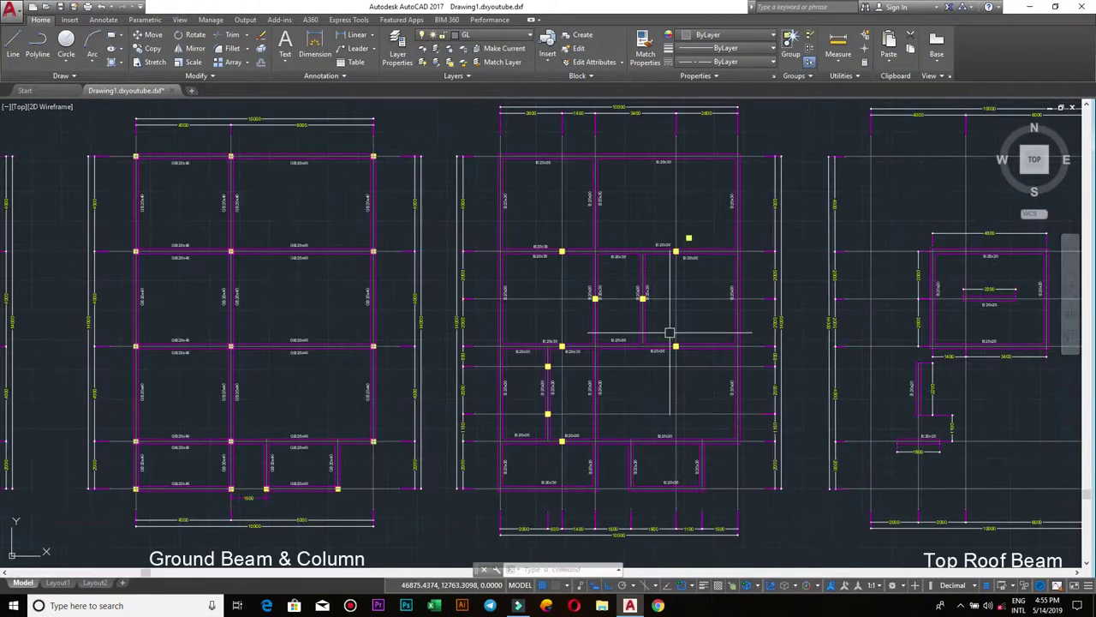
Pan past the Top Roof Beam plan and its title labels to the roof-tile plan.
middle_click_drag(688, 335, 602, 331)
middle_click_drag(817, 367, 734, 411)
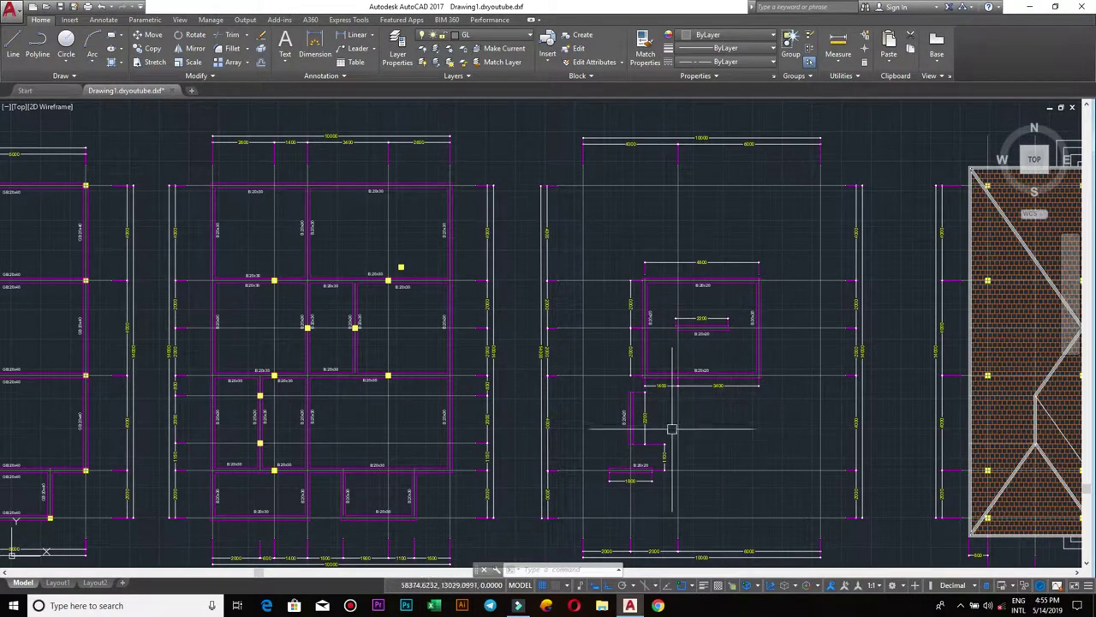
middle_click_drag(671, 428, 683, 357)
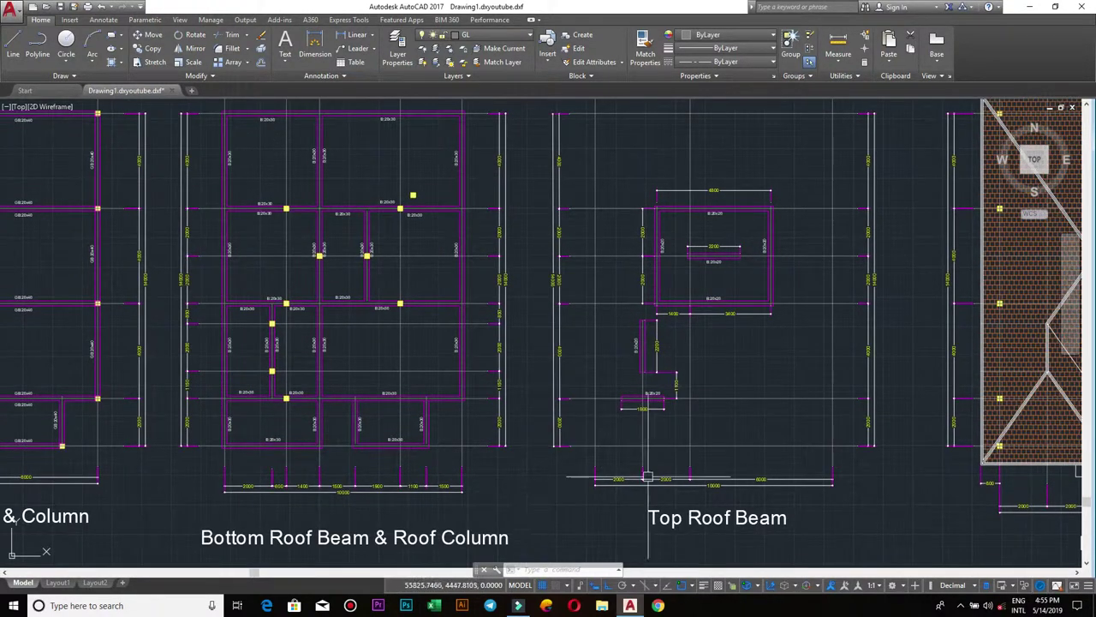
middle_click_drag(759, 417, 665, 433)
scroll(665, 434, "down", 3)
scroll(683, 368, "up", 4)
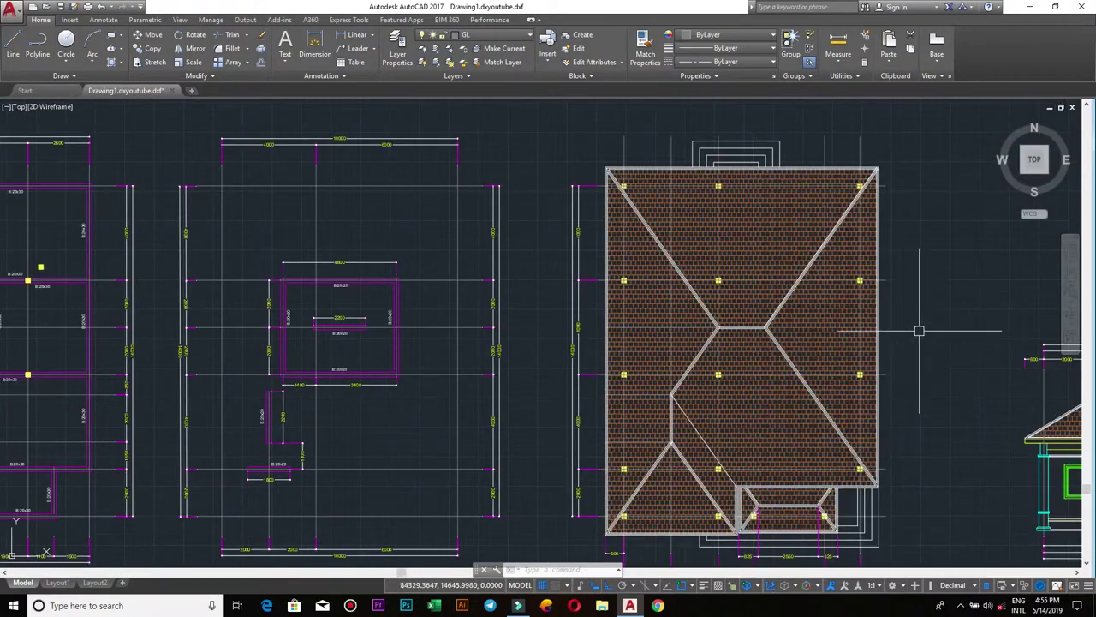
Centre on the tiled Roof Plan and zoom into its lower-left hip.
middle_click_drag(905, 313, 805, 219)
scroll(783, 406, "up", 2)
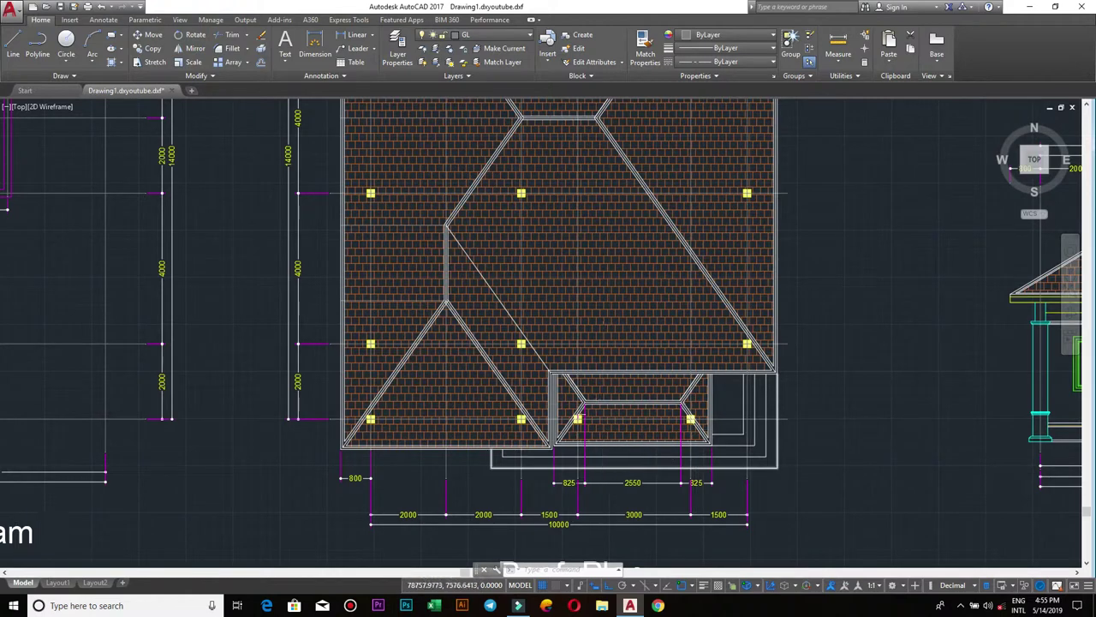
scroll(617, 309, "down", 4)
scroll(739, 355, "up", 4)
middle_click_drag(752, 340, 839, 146)
scroll(323, 400, "up", 2)
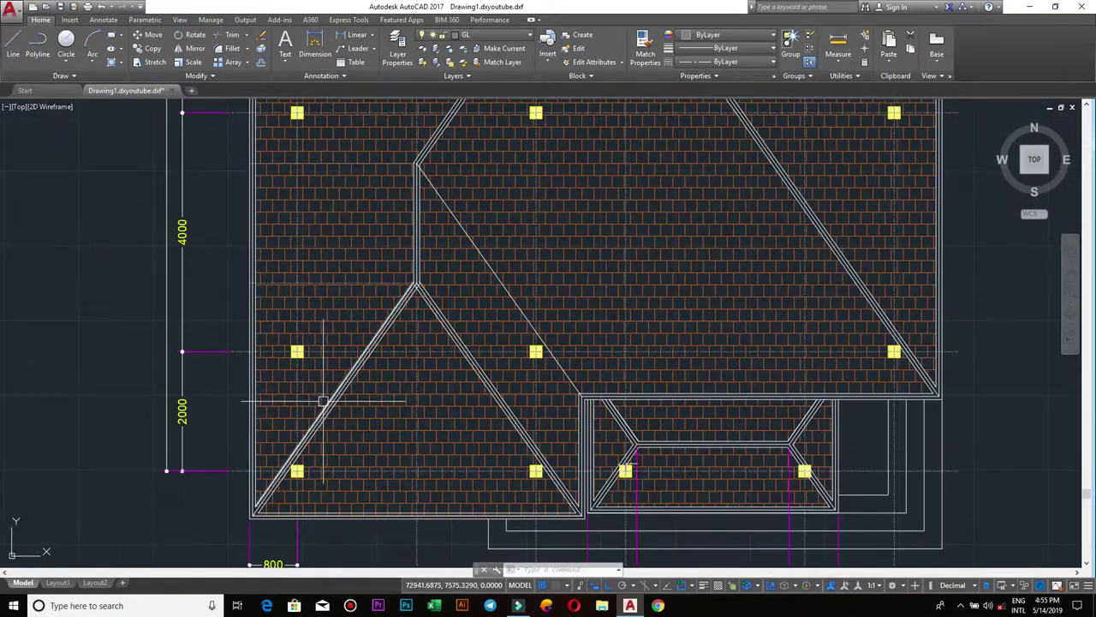
scroll(329, 396, "up", 6)
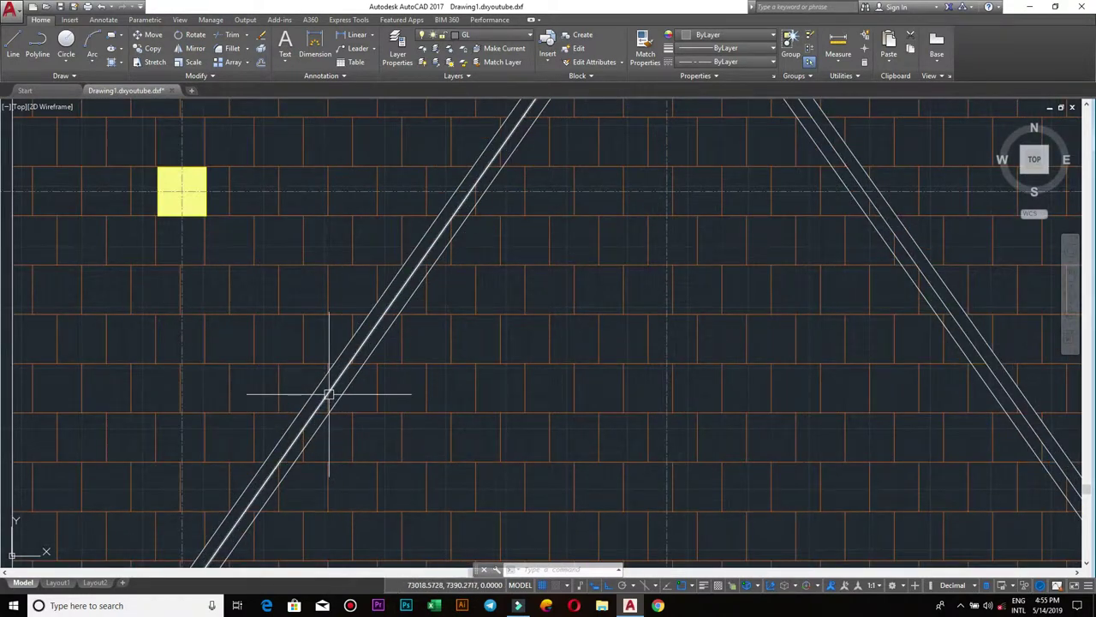
scroll(329, 395, "down", 2)
scroll(325, 394, "down", 4)
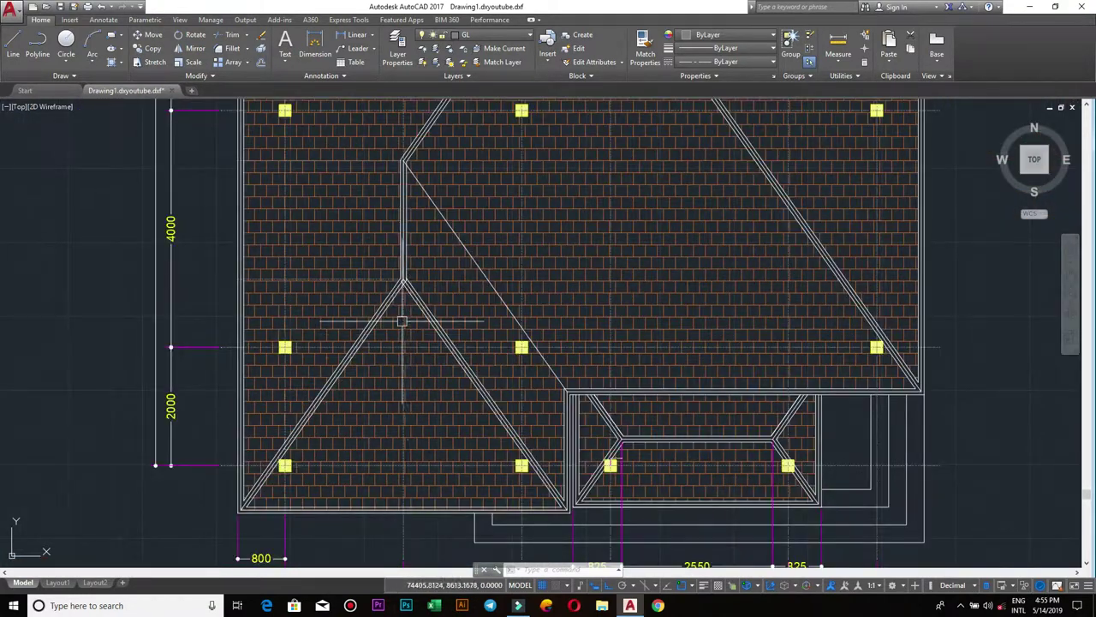
scroll(410, 249, "down", 3)
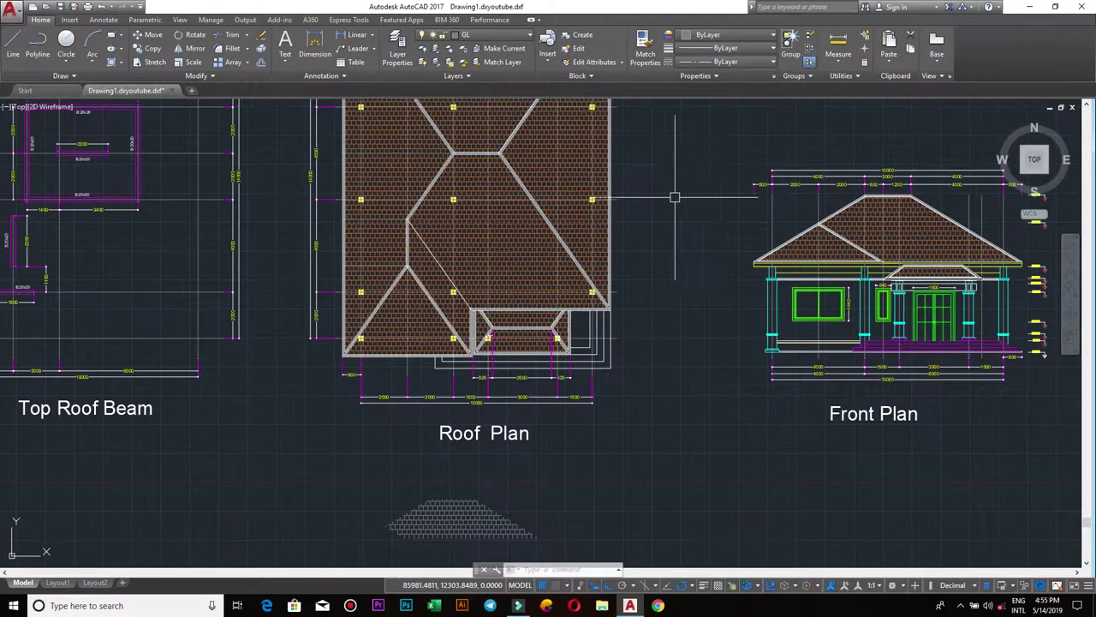
scroll(673, 196, "up", 2)
scroll(673, 276, "up", 1)
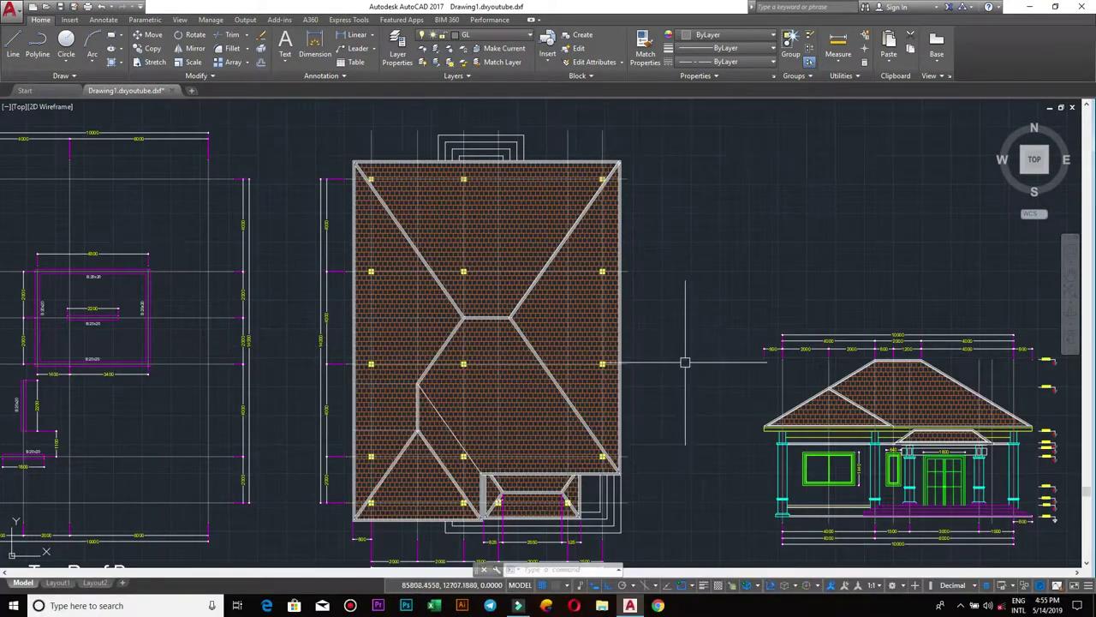
Pan to show the Roof Plan beside the Front Plan and Black Plan.
middle_click_drag(685, 362, 657, 315)
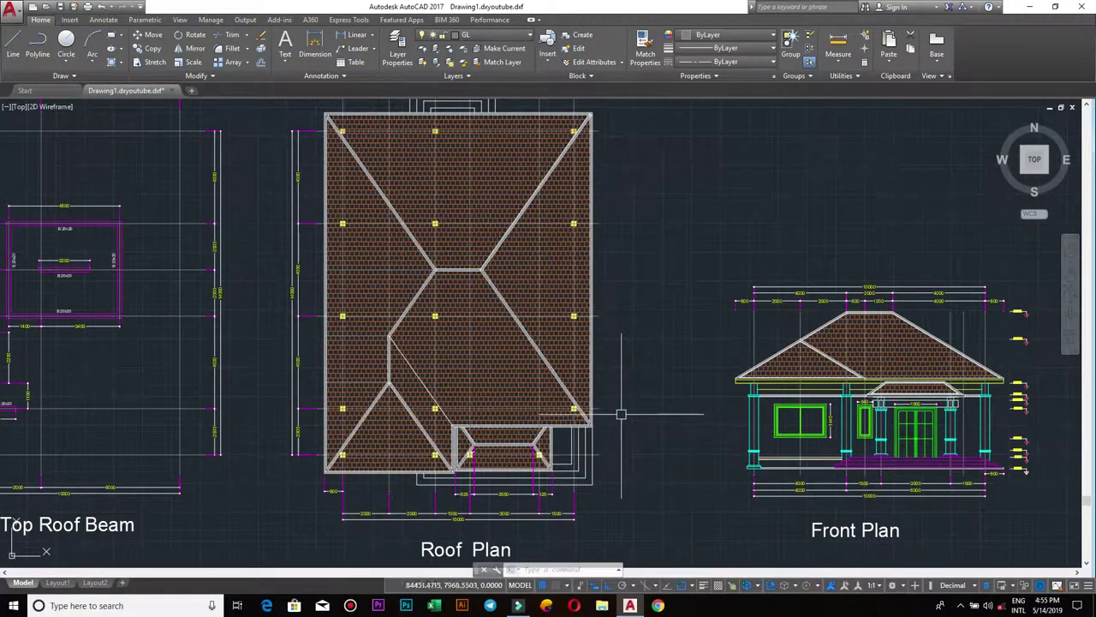
scroll(631, 417, "up", 1)
mouse_move(630, 417)
middle_mouse_down()
mouse_move(558, 428)
mouse_move(394, 334)
middle_mouse_up()
scroll(565, 445, "down", 1)
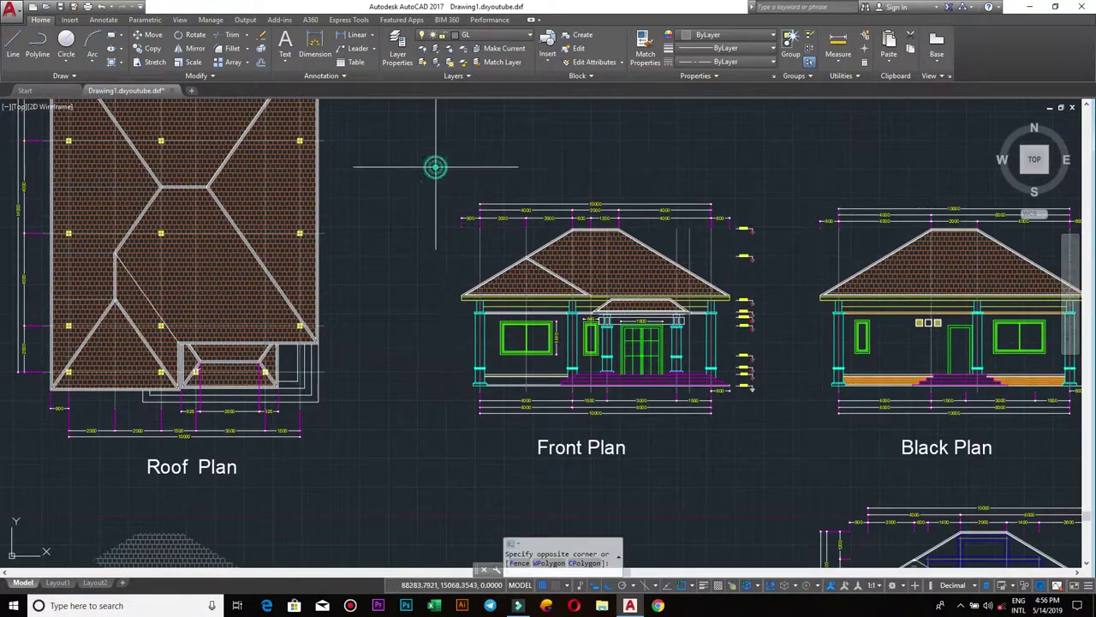
left_click(436, 167)
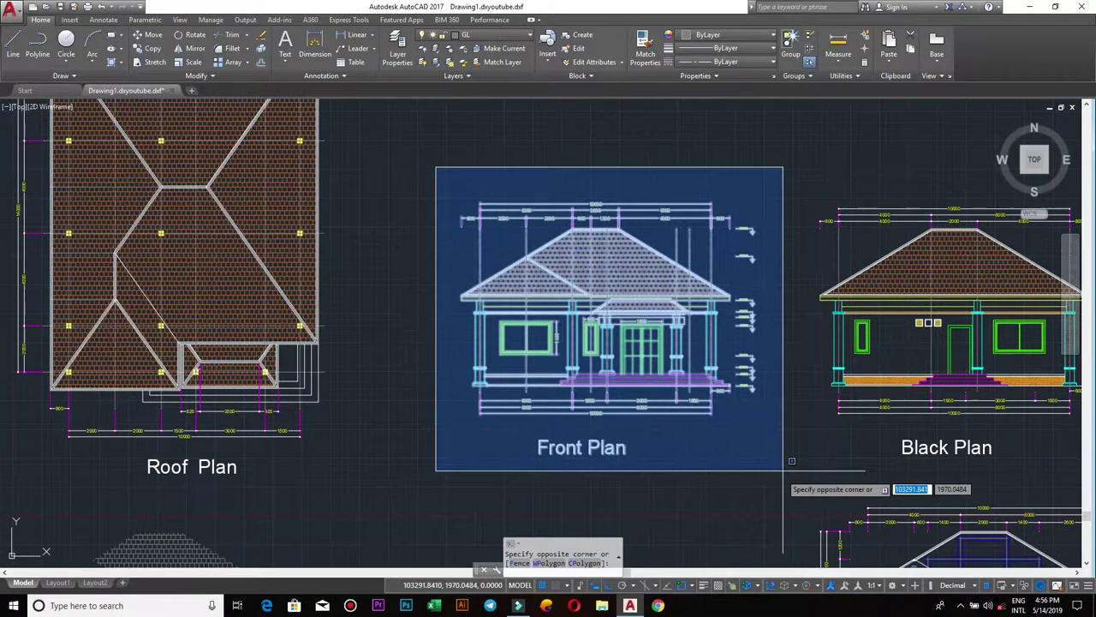
key("Escape")
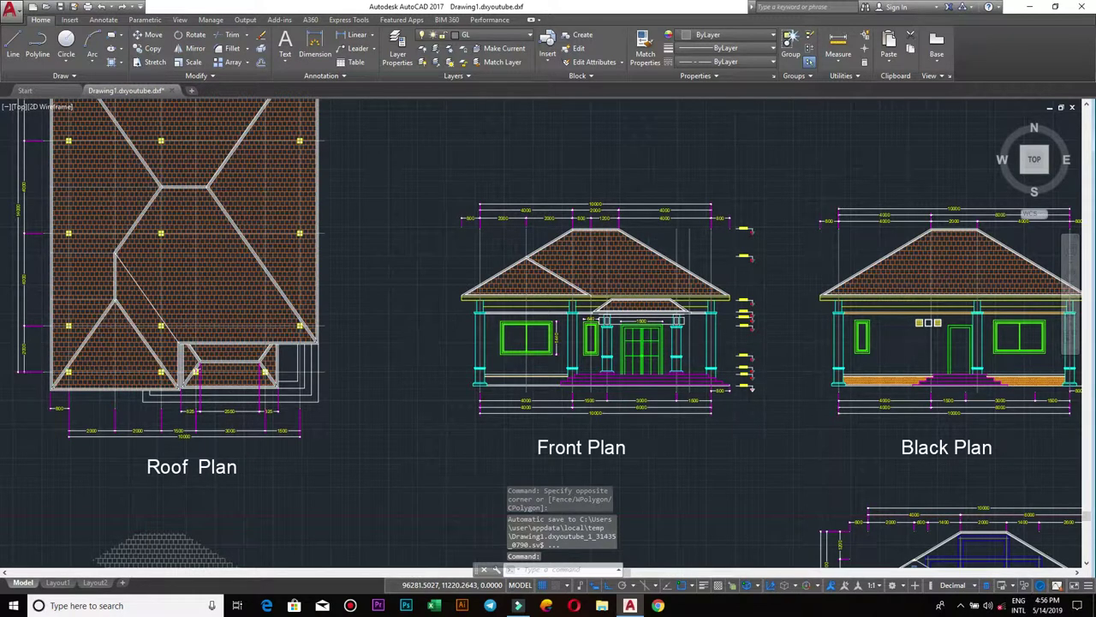
scroll(617, 249, "up", 2)
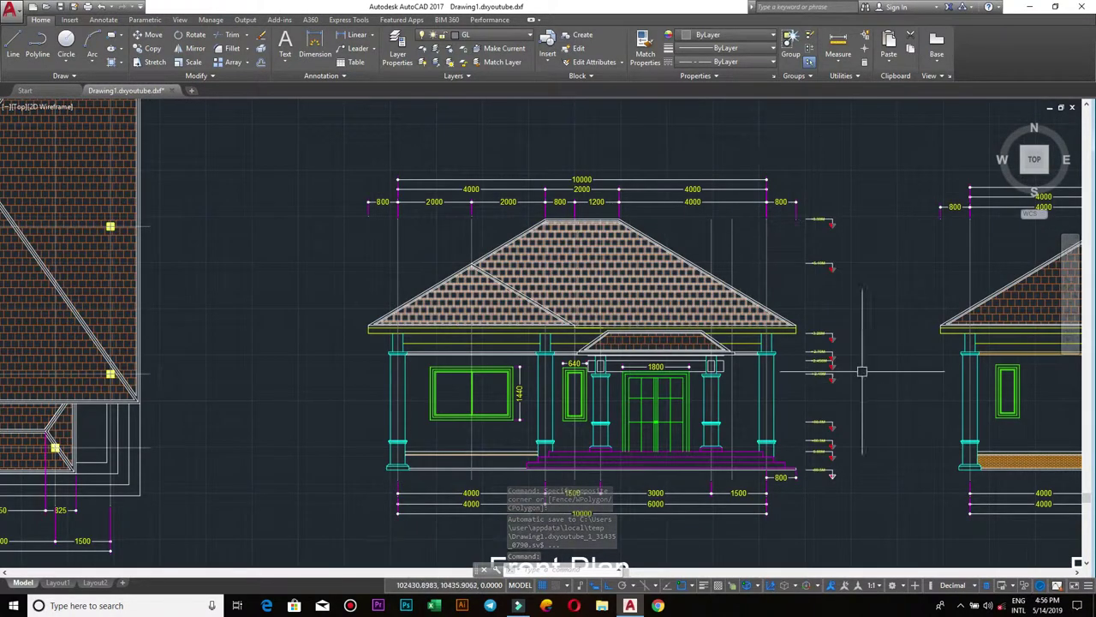
left_click(896, 545)
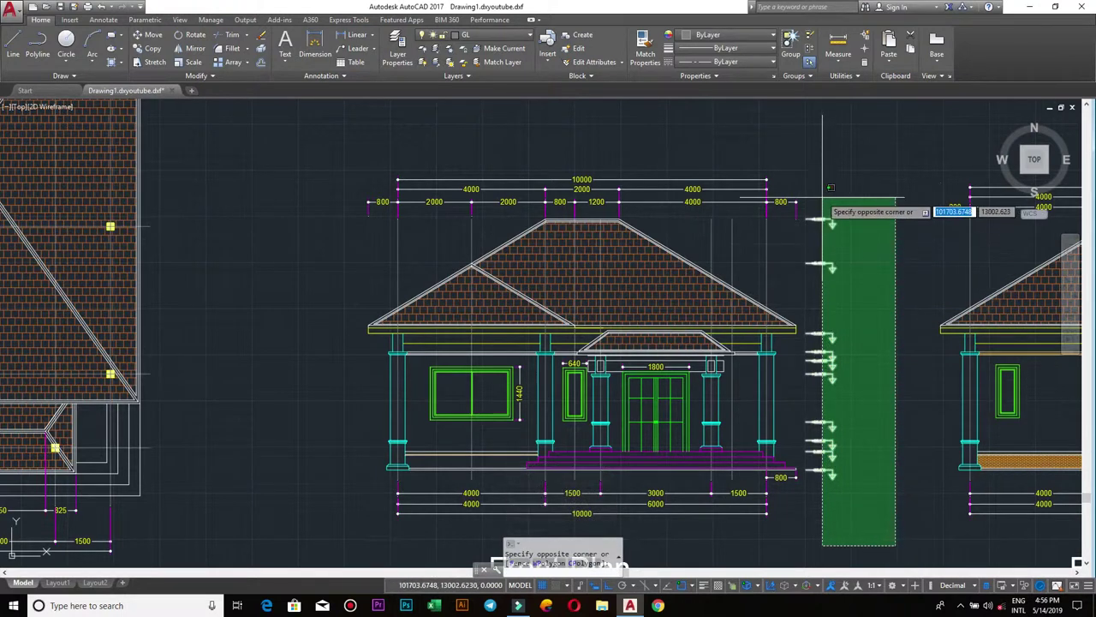
left_click(829, 223)
scroll(887, 394, "up", 2)
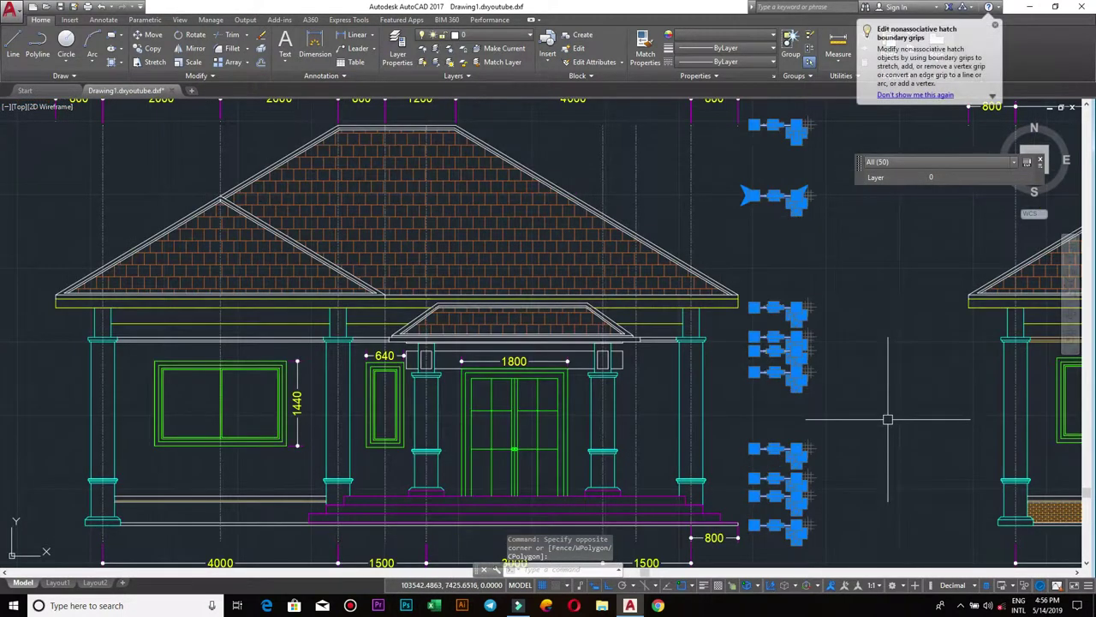
key("Escape")
scroll(861, 372, "down", 2)
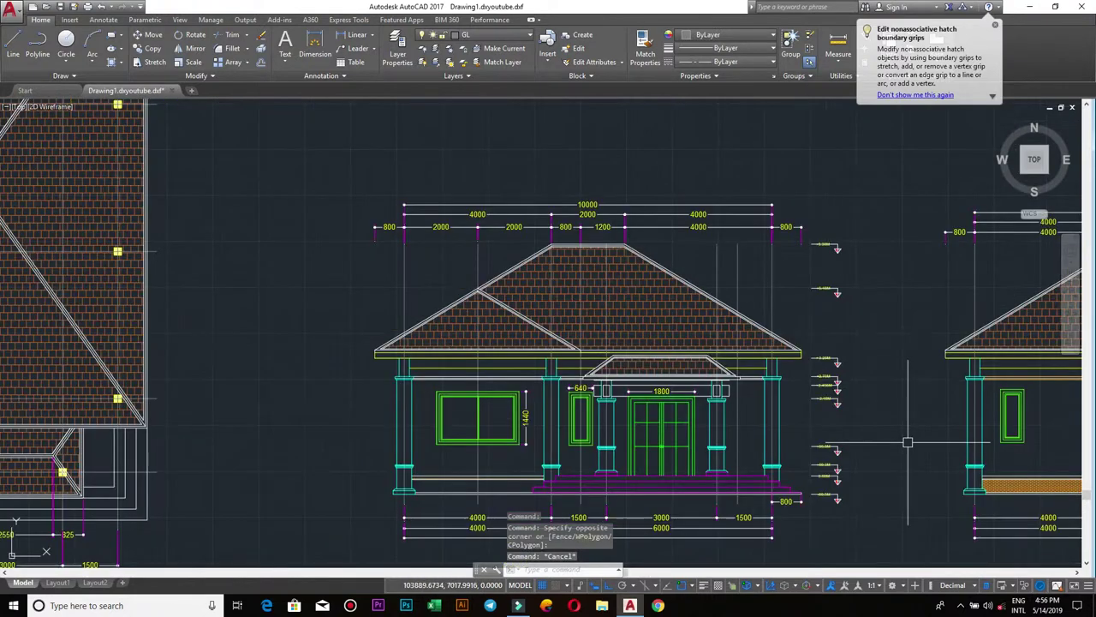
scroll(832, 396, "down", 2)
mouse_move(832, 397)
middle_mouse_down()
mouse_move(842, 266)
mouse_move(780, 360)
middle_mouse_up()
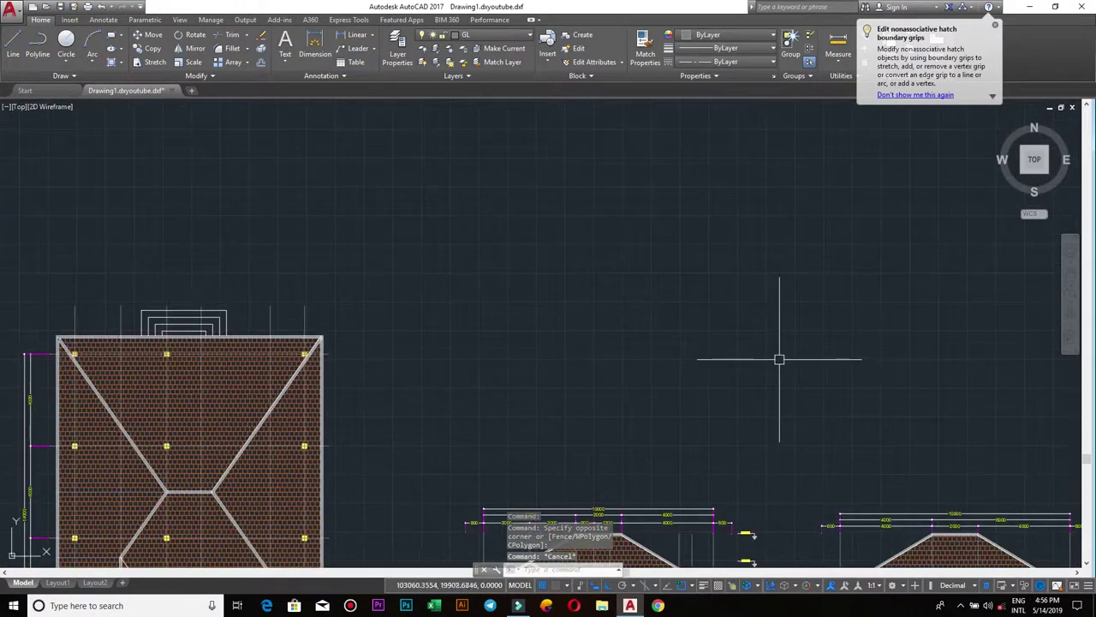
type("XL")
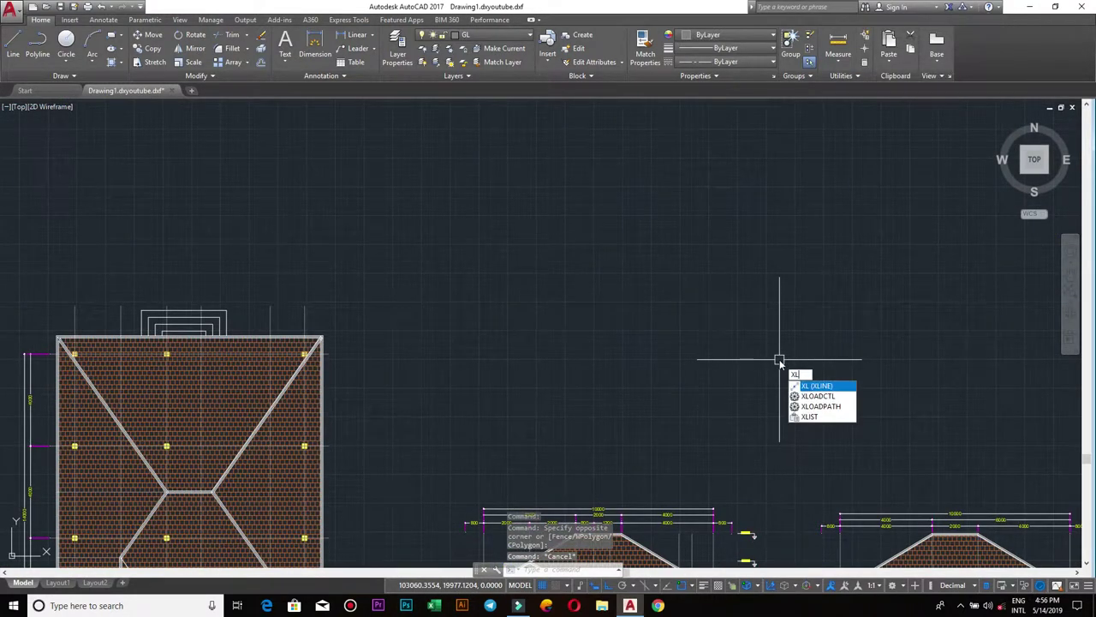
key("Return")
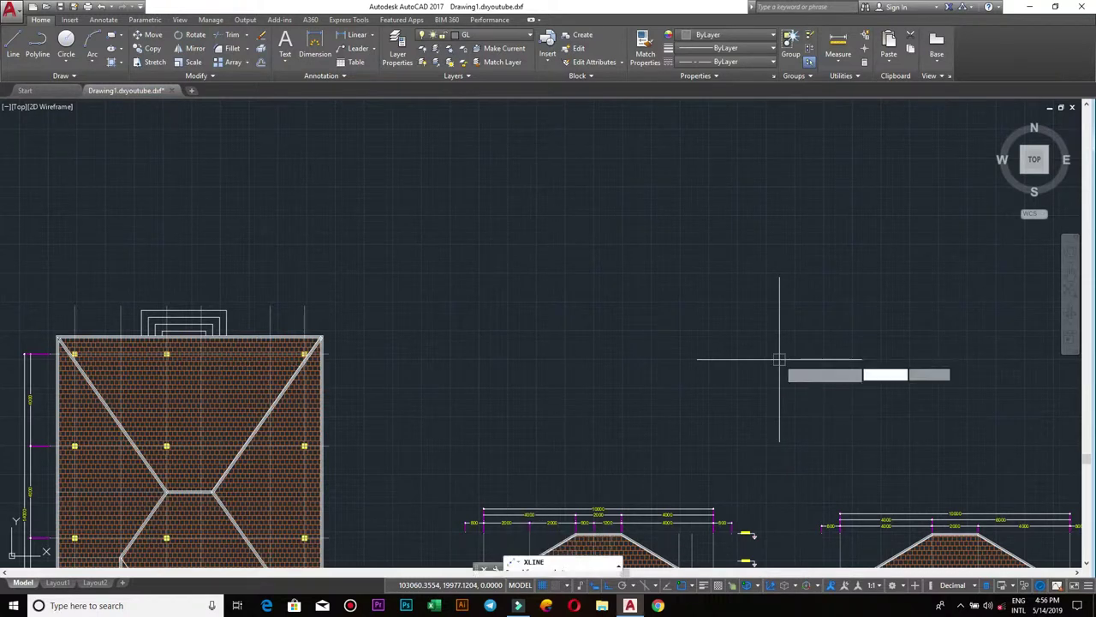
type("h")
key("Return")
left_click(776, 254)
scroll(816, 272, "up", 4)
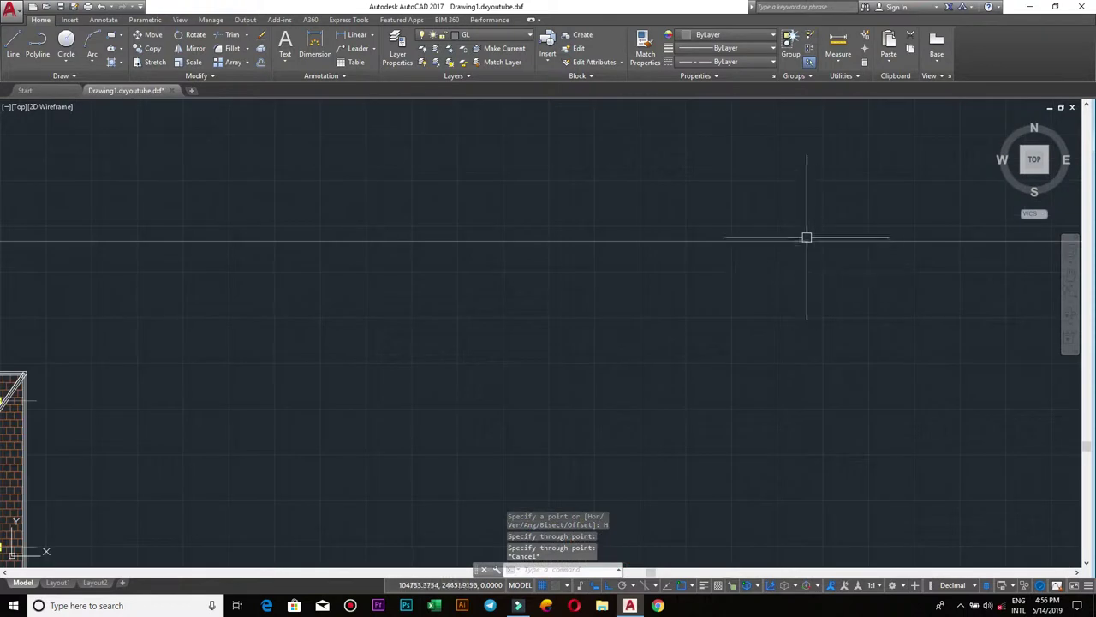
left_click(813, 240)
scroll(806, 269, "down", 2)
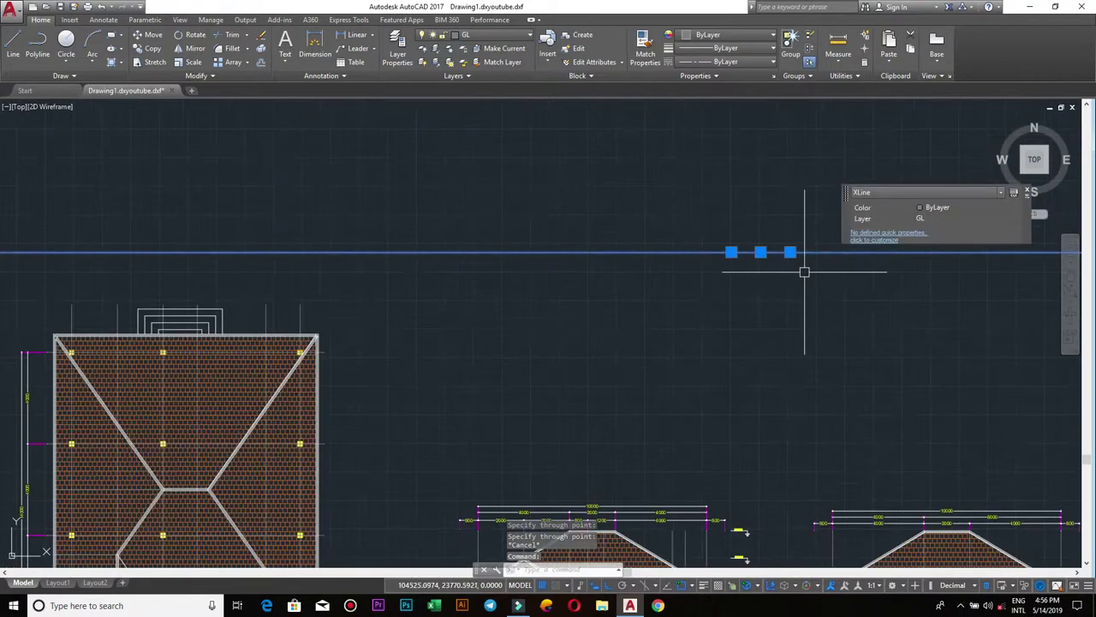
scroll(771, 282, "down", 2)
scroll(746, 274, "up", 4)
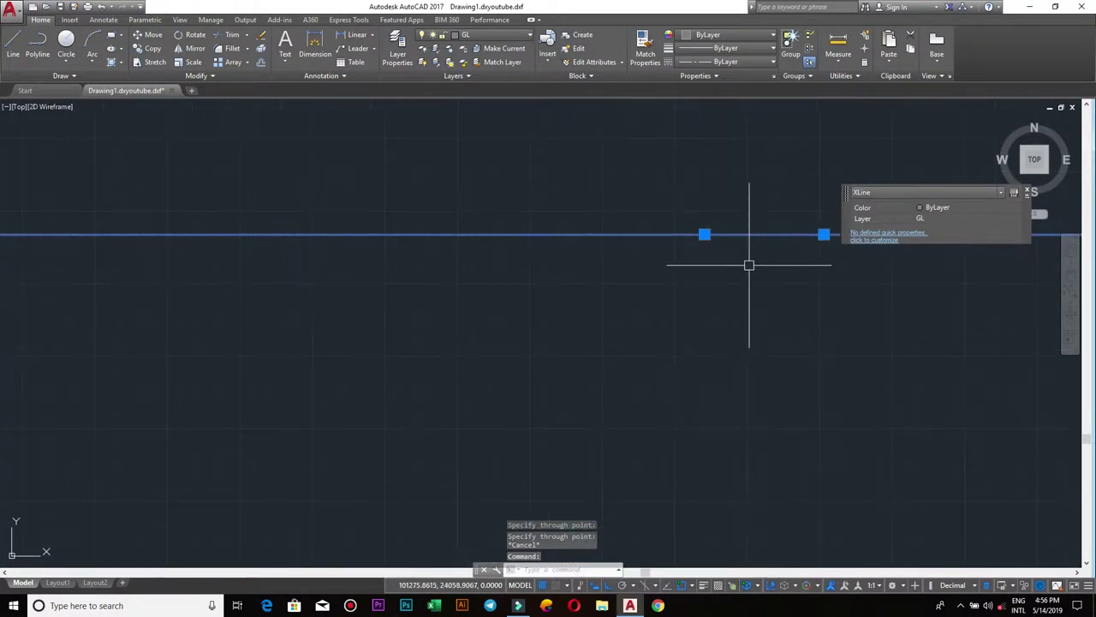
middle_click_drag(758, 254, 746, 316)
scroll(780, 297, "down", 2)
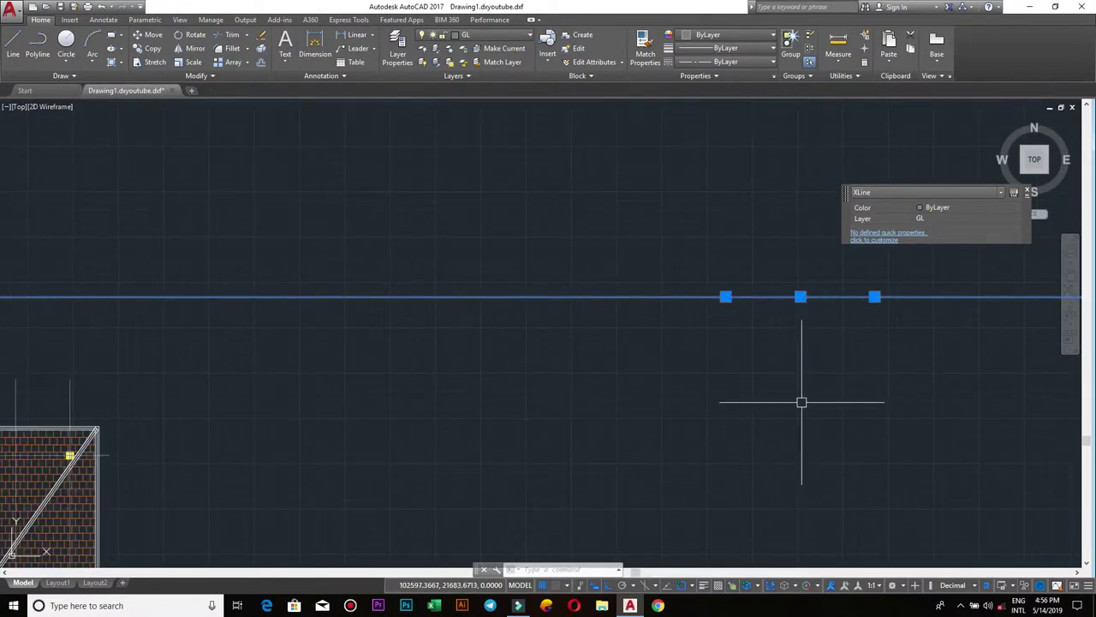
scroll(773, 379, "down", 2)
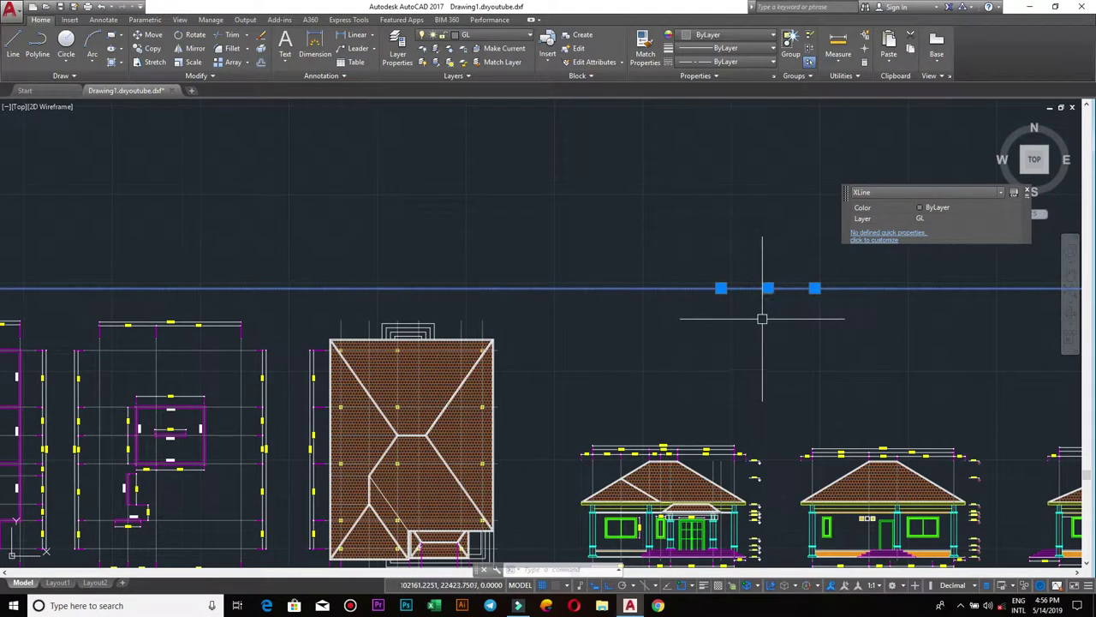
type("E")
key("Return")
mouse_move(753, 374)
middle_mouse_down()
mouse_move(710, 289)
mouse_move(745, 226)
middle_mouse_up()
Zoom into the Front Plan column and window-select its capital, then cancel.
scroll(711, 314, "up", 2)
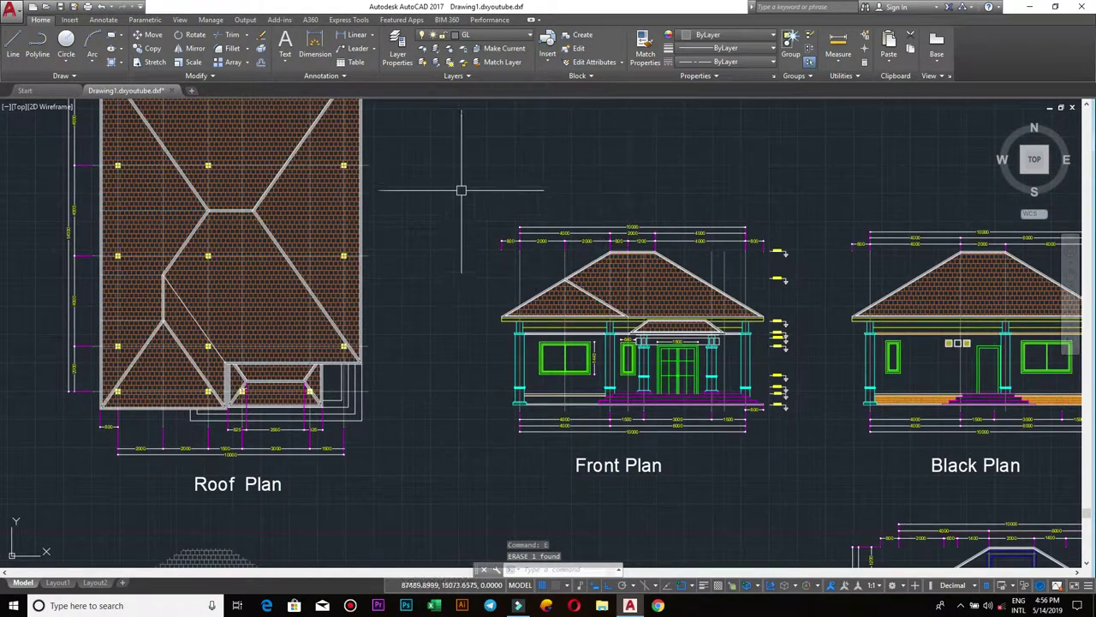
scroll(539, 391, "up", 2)
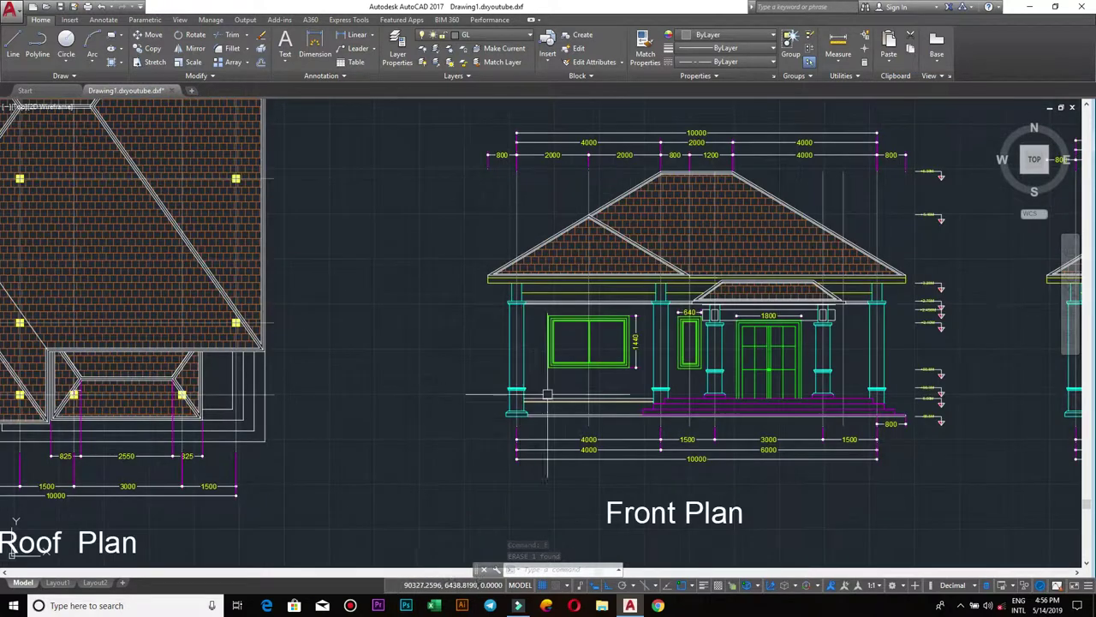
scroll(539, 390, "up", 2)
scroll(540, 387, "up", 4)
scroll(539, 384, "down", 6)
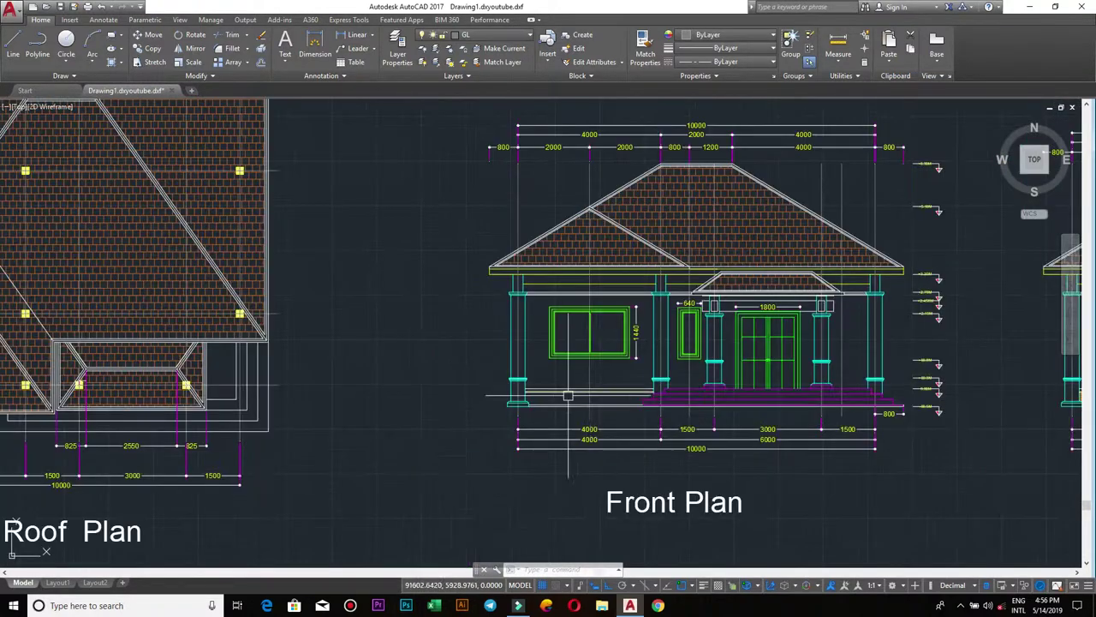
scroll(555, 383, "up", 6)
left_click(413, 392)
left_click(318, 342)
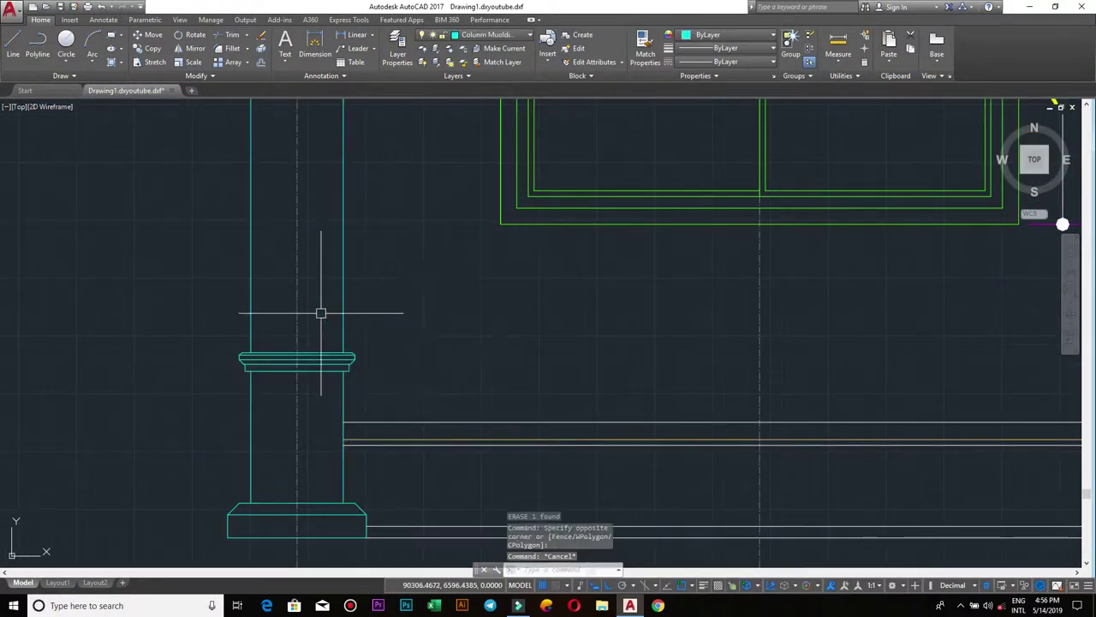
key("Escape")
Pan across the elevations to the Column & Moulding and Window W01/W02 details.
scroll(413, 370, "down", 4)
scroll(470, 375, "down", 5)
middle_click_drag(686, 409, 663, 274)
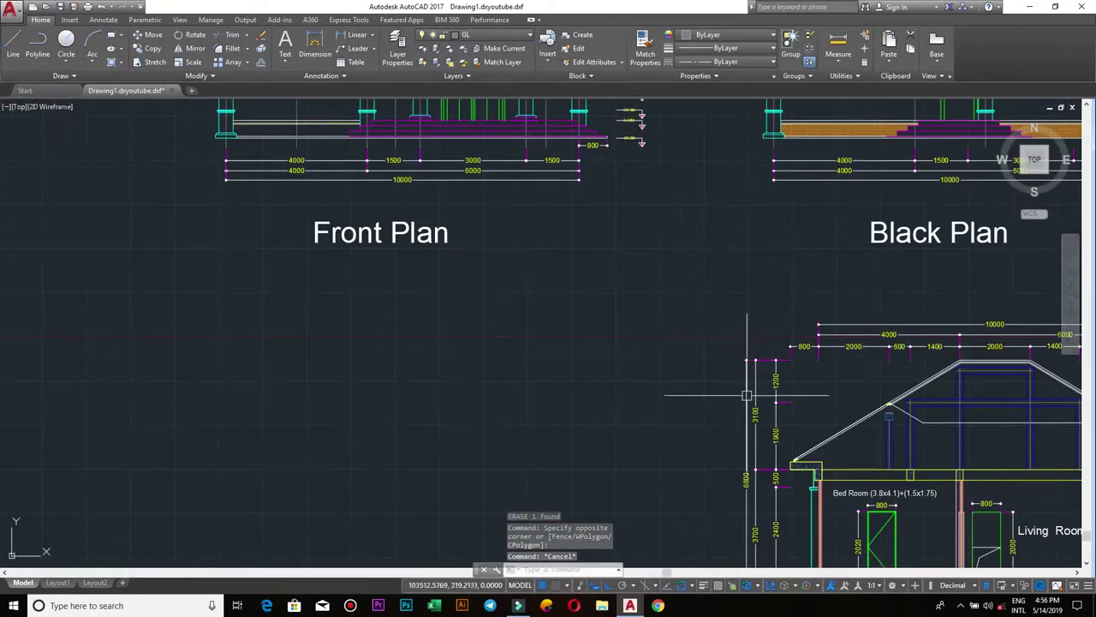
scroll(662, 275, "down", 3)
middle_click_drag(963, 531, 651, 347)
scroll(651, 347, "up", 5)
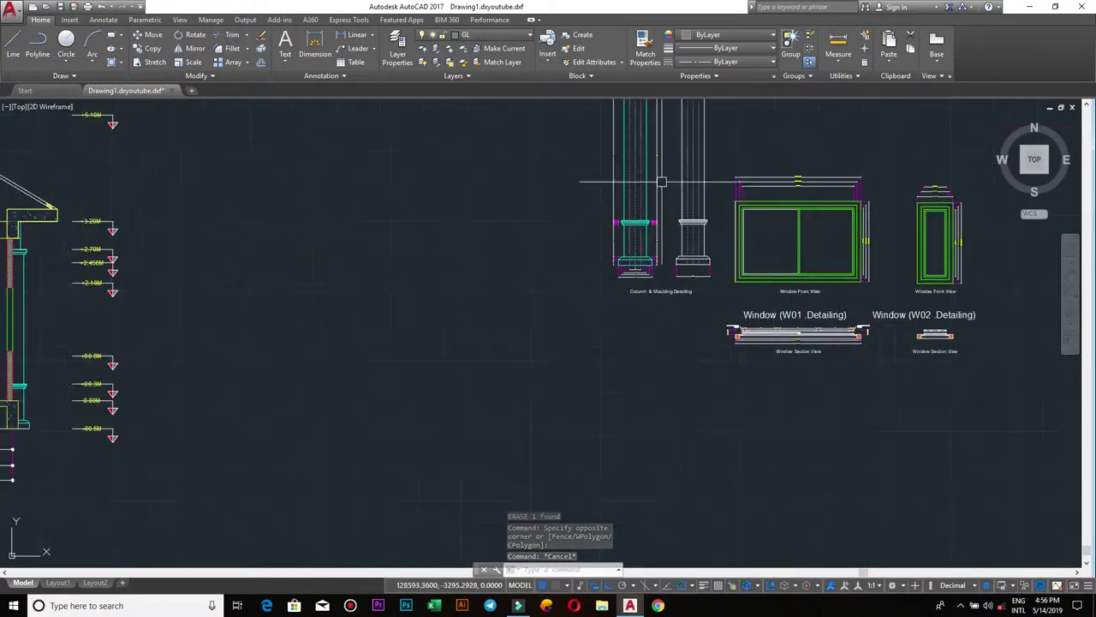
Zoom and pan through the column base, column detailing title and both columns.
scroll(658, 257, "up", 2)
scroll(656, 284, "up", 2)
scroll(660, 288, "up", 1)
scroll(660, 440, "up", 1)
middle_click_drag(661, 440, 698, 295)
scroll(526, 387, "up", 3)
scroll(516, 385, "down", 2)
scroll(512, 337, "down", 3)
scroll(548, 257, "up", 1)
scroll(558, 245, "up", 3)
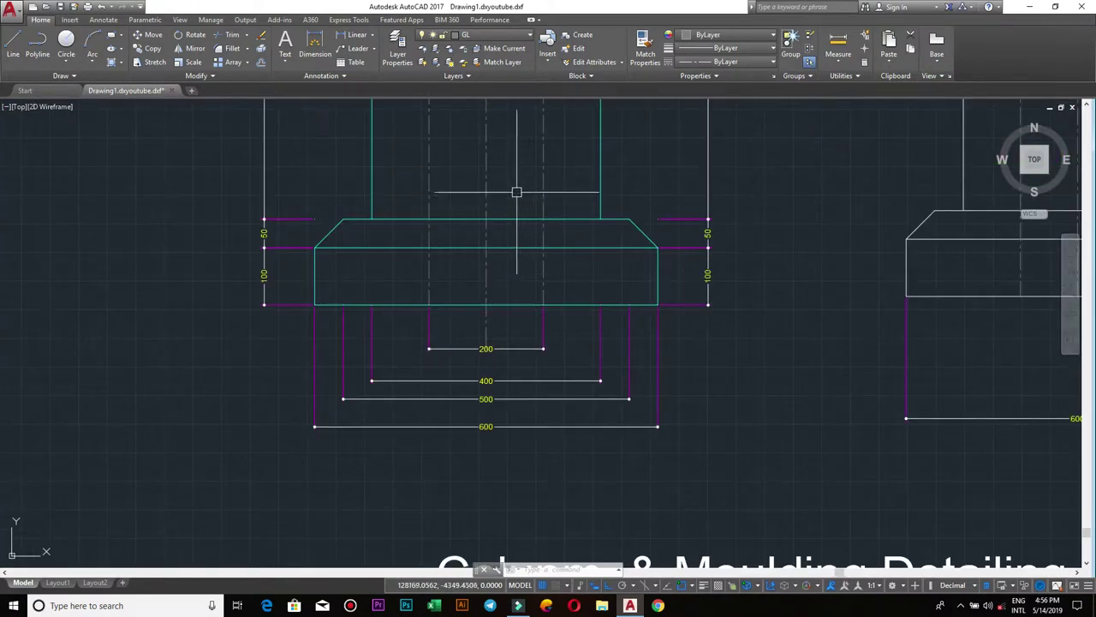
middle_click_drag(514, 191, 511, 303)
scroll(512, 303, "down", 3)
middle_click_drag(488, 218, 488, 309)
scroll(488, 309, "up", 4)
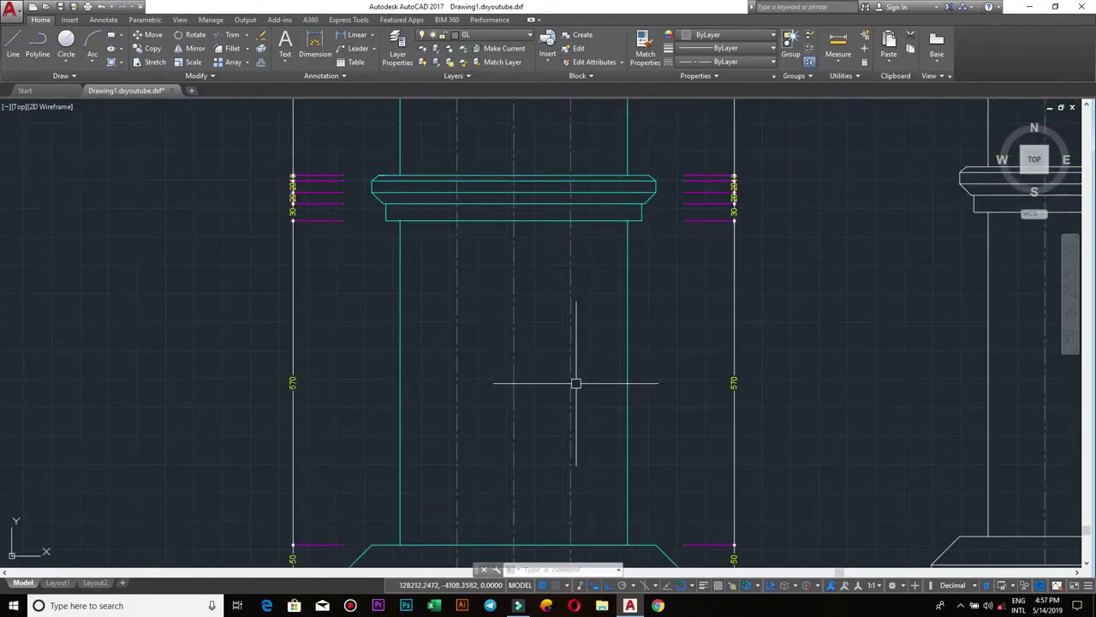
mouse_move(678, 377)
middle_mouse_down()
mouse_move(603, 397)
mouse_move(649, 326)
mouse_move(643, 251)
middle_mouse_up()
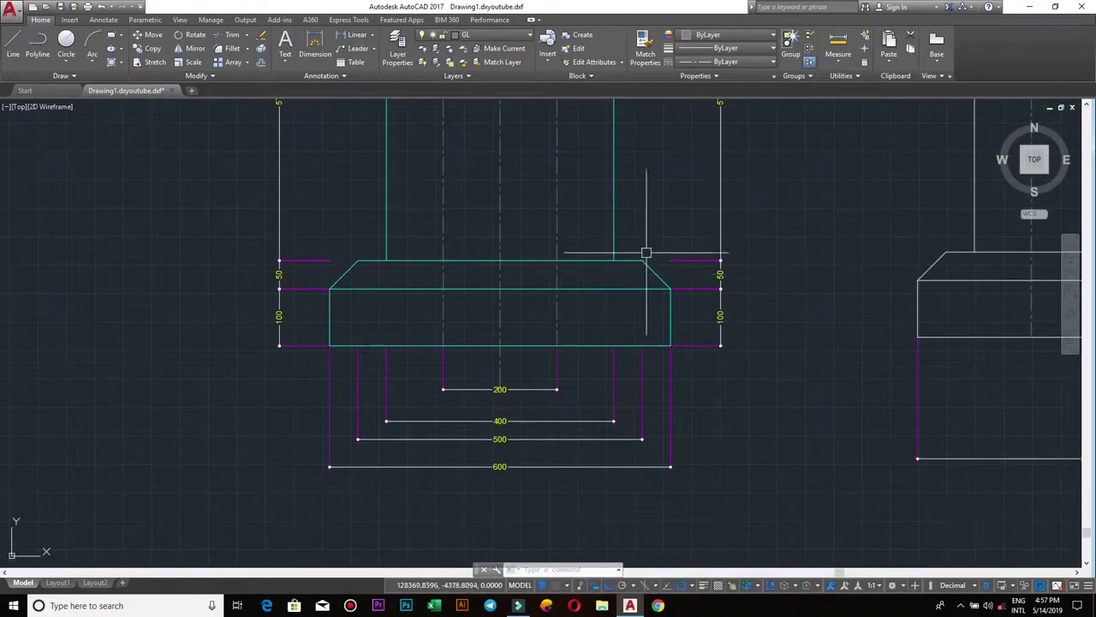
scroll(636, 405, "up", 2)
middle_click_drag(586, 274, 589, 328)
scroll(634, 218, "down", 4)
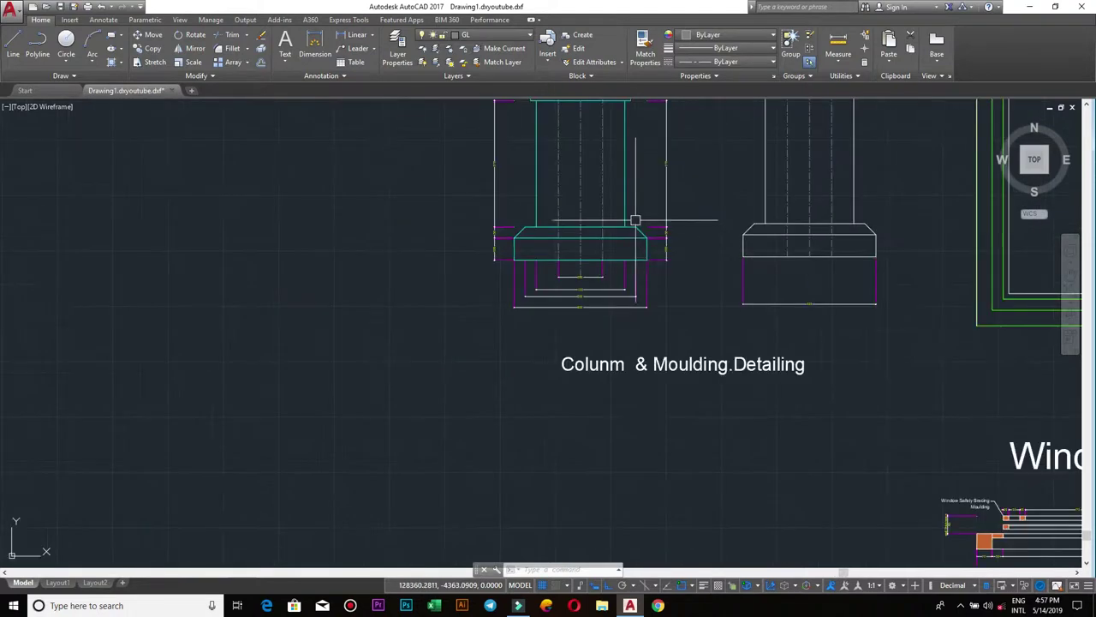
middle_click_drag(634, 217, 640, 307)
Zoom in and out over the window details and Section A-A near the Left Plan.
middle_click_drag(647, 227, 632, 350)
scroll(640, 238, "down", 2)
scroll(631, 303, "down", 2)
scroll(612, 305, "up", 4)
scroll(612, 305, "up", 2)
scroll(593, 308, "down", 4)
scroll(602, 345, "down", 3)
scroll(611, 404, "up", 4)
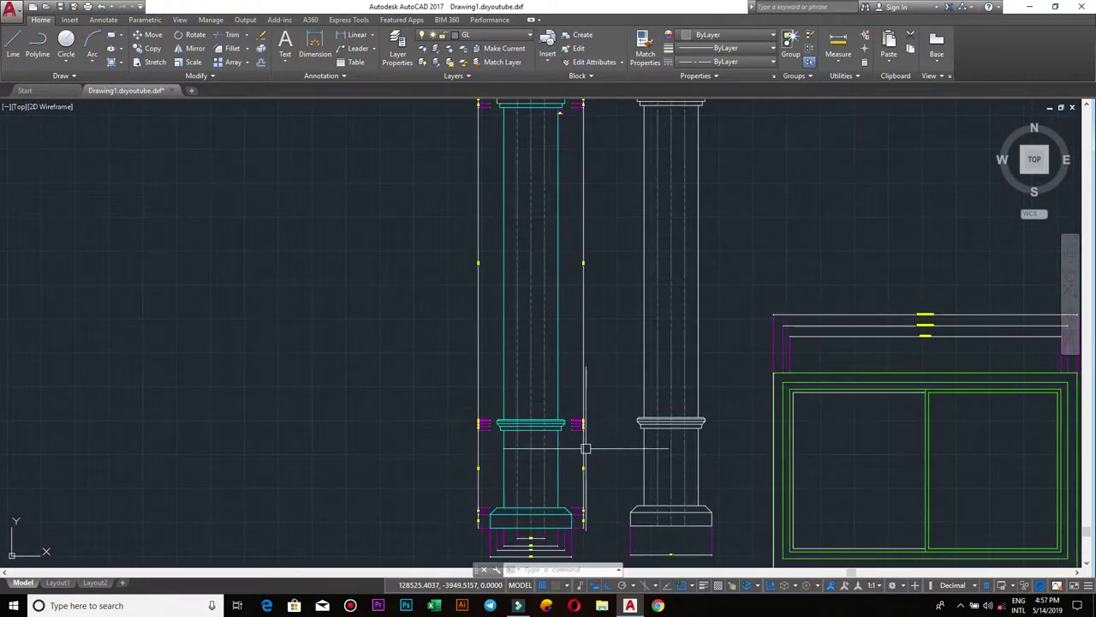
scroll(618, 383, "up", 2)
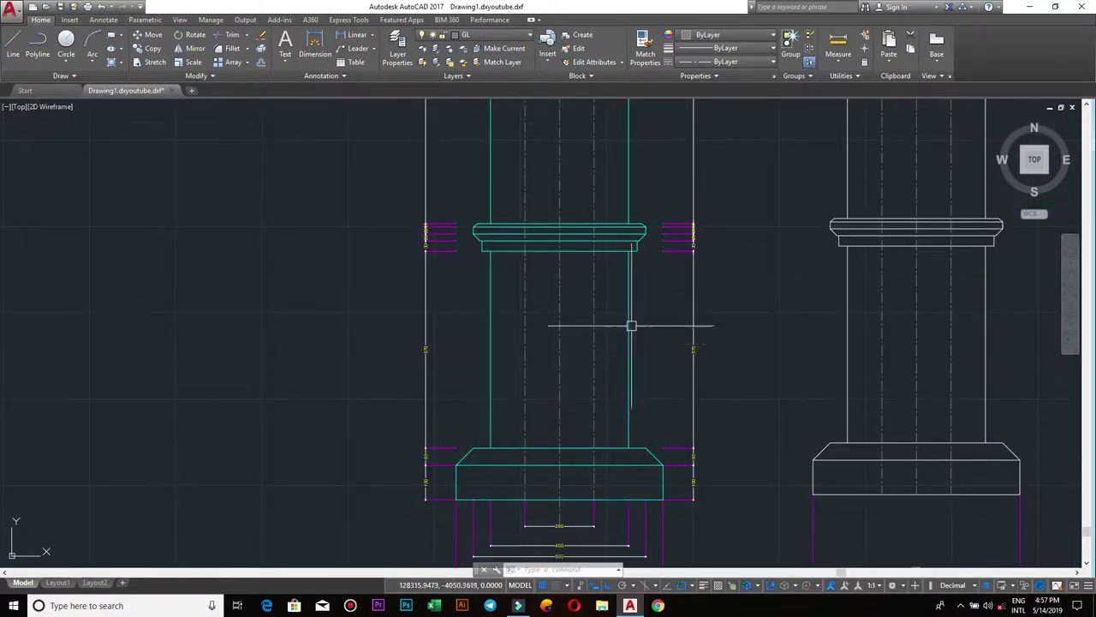
scroll(600, 349, "down", 2)
scroll(579, 354, "down", 3)
scroll(590, 311, "down", 1)
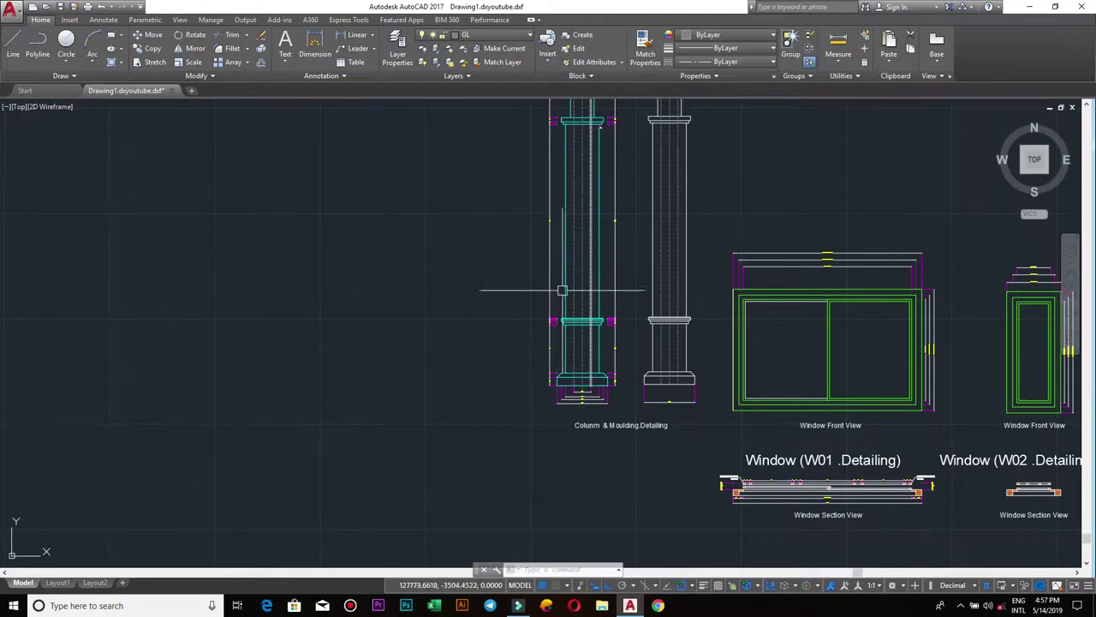
scroll(562, 291, "up", 3)
scroll(583, 340, "up", 2)
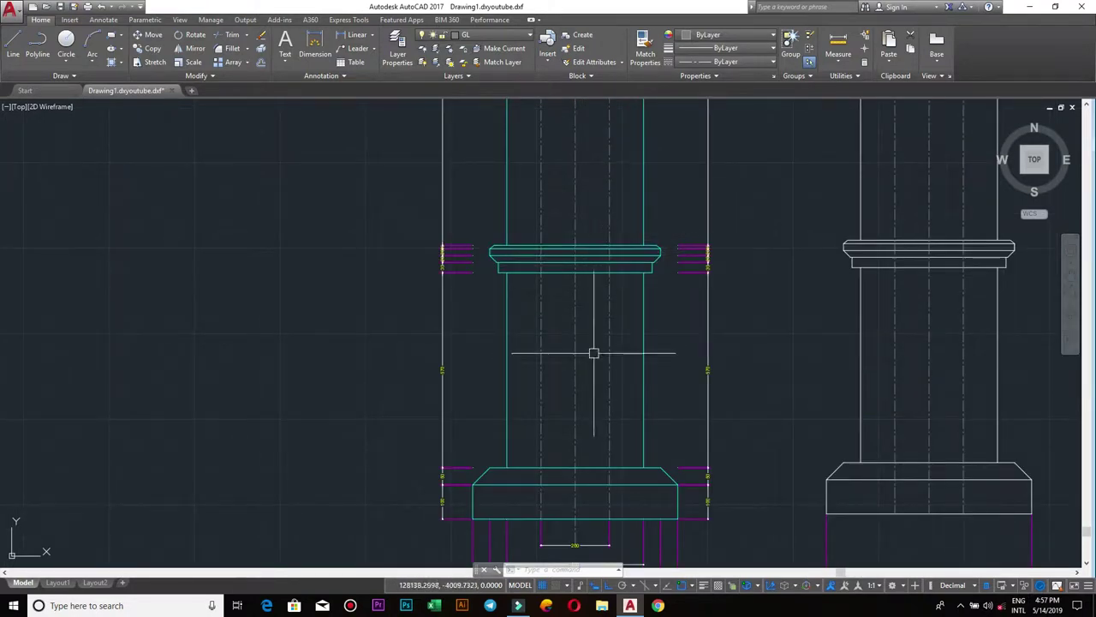
scroll(594, 353, "down", 2)
scroll(688, 392, "down", 2)
scroll(554, 323, "down", 2)
scroll(468, 351, "down", 1)
Pan across the section and Front Plan, ending on the Black Plan elevation.
mouse_move(468, 350)
middle_mouse_down()
mouse_move(666, 345)
mouse_move(808, 324)
middle_mouse_up()
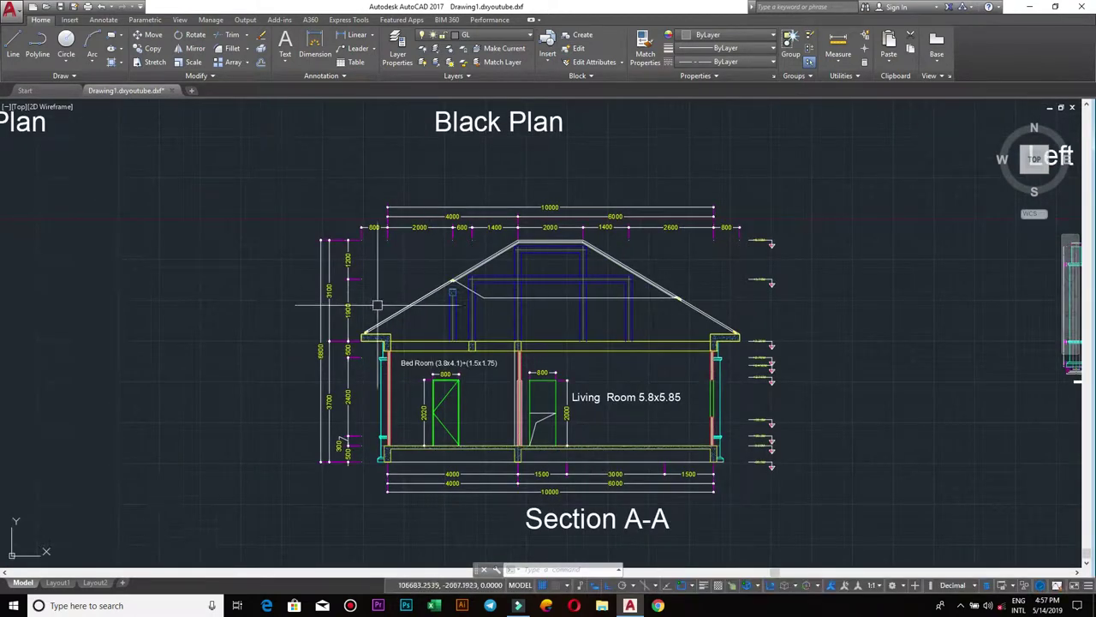
scroll(518, 306, "down", 2)
scroll(276, 242, "up", 6)
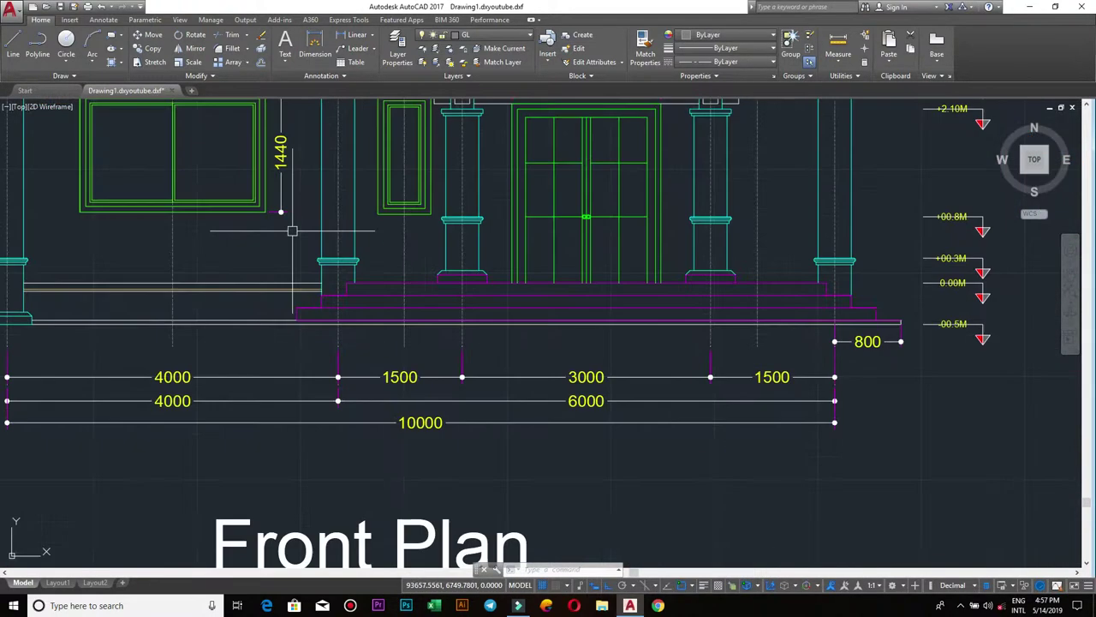
scroll(249, 233, "down", 1)
scroll(360, 289, "down", 1)
scroll(361, 289, "up", 4)
left_click(385, 343)
key("Escape")
scroll(363, 285, "down", 4)
middle_click_drag(543, 313, 763, 374)
scroll(763, 374, "down", 2)
scroll(685, 252, "up", 2)
scroll(518, 251, "up", 4)
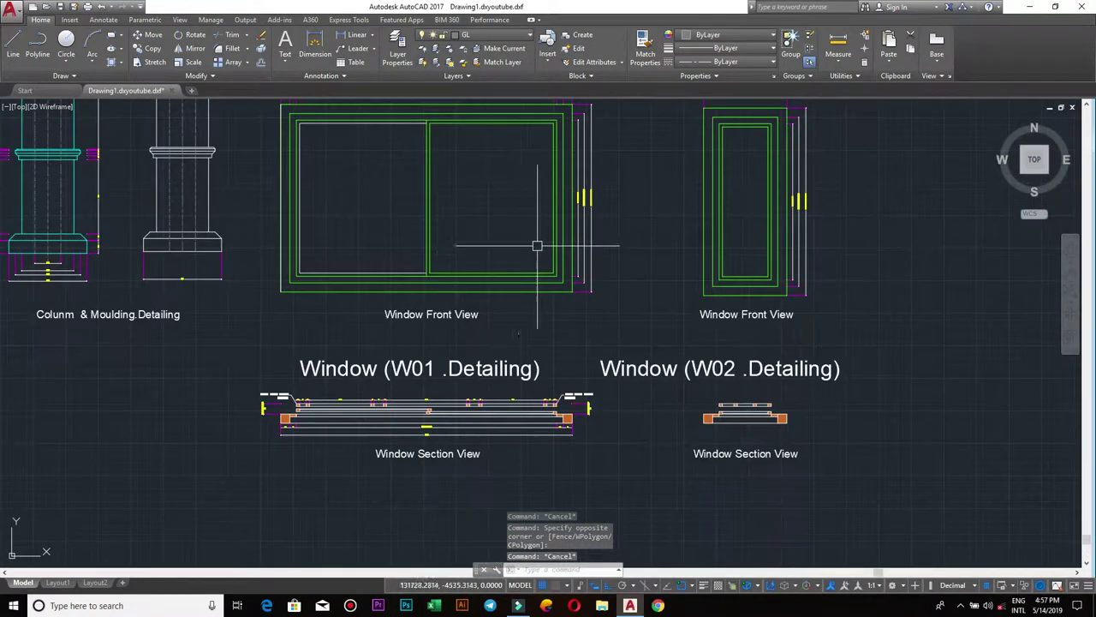
scroll(525, 262, "up", 2)
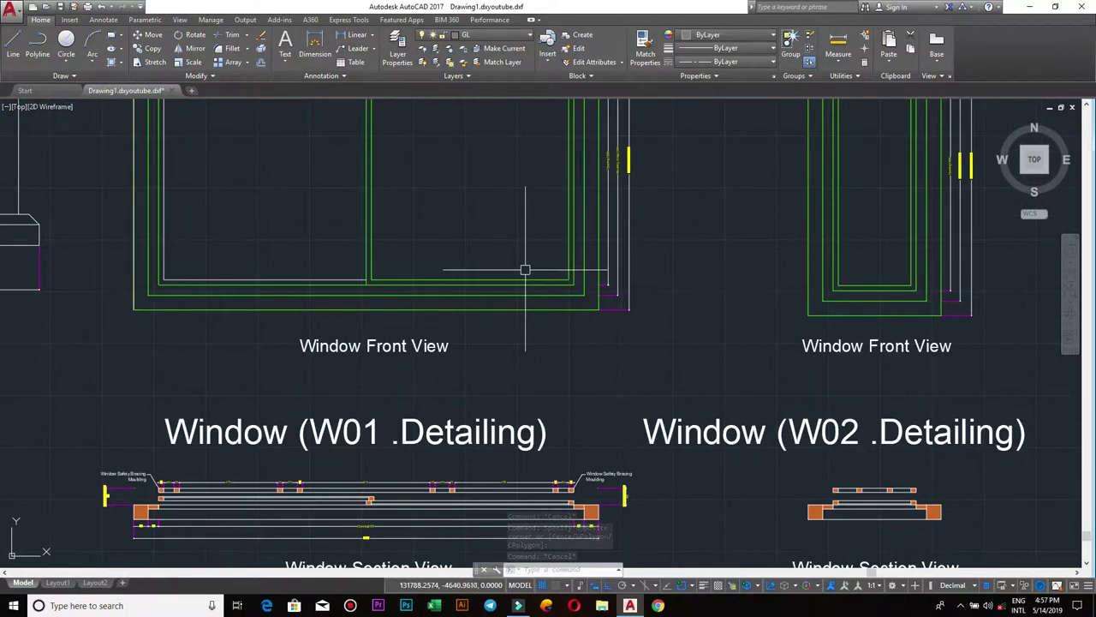
scroll(525, 269, "down", 2)
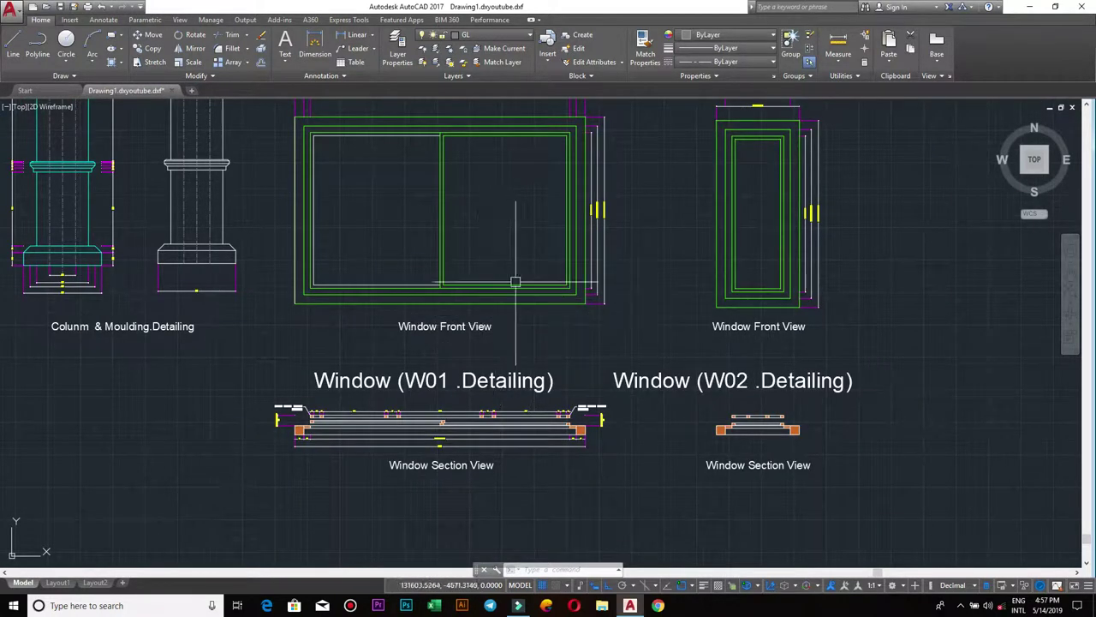
scroll(788, 318, "up", 2)
scroll(766, 309, "down", 2)
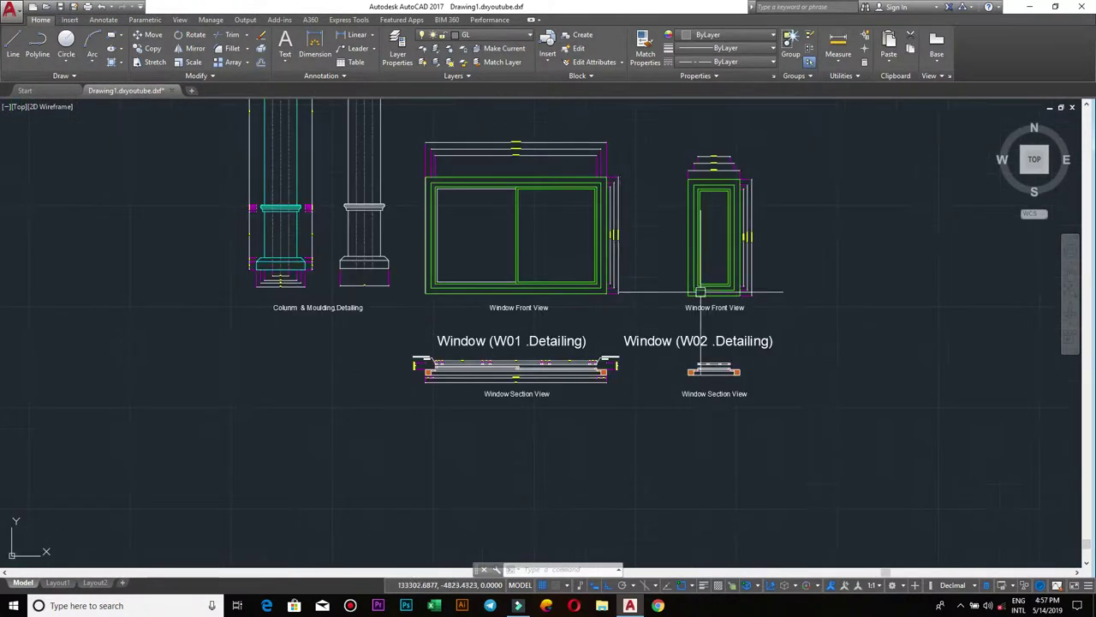
scroll(797, 349, "down", 2)
middle_click_drag(578, 242, 823, 387)
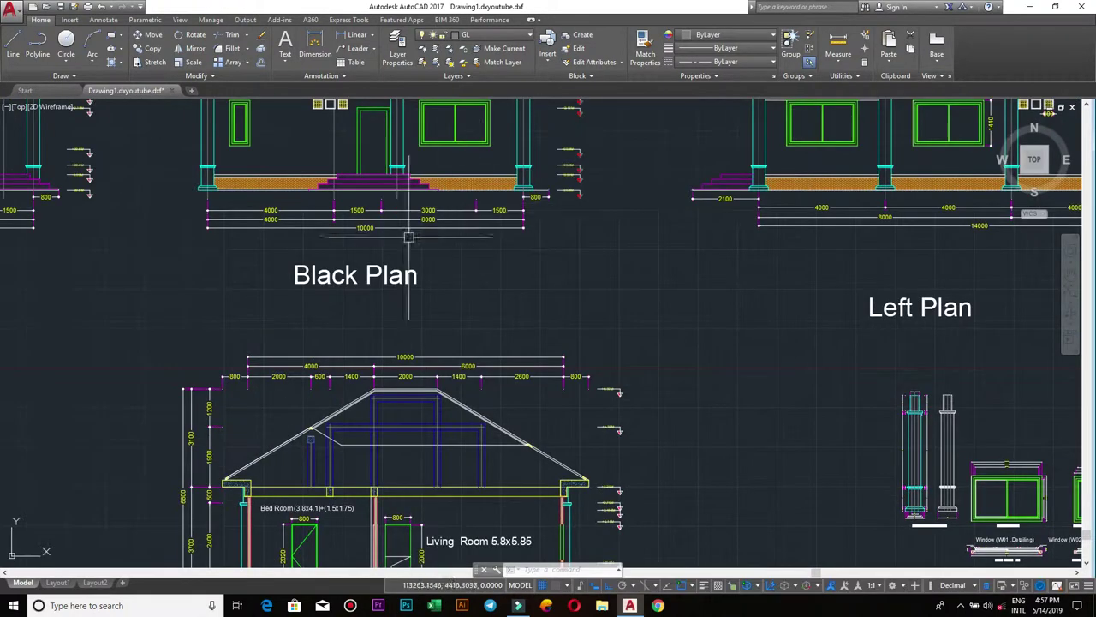
scroll(538, 279, "up", 3)
scroll(539, 278, "up", 1)
scroll(539, 278, "down", 4)
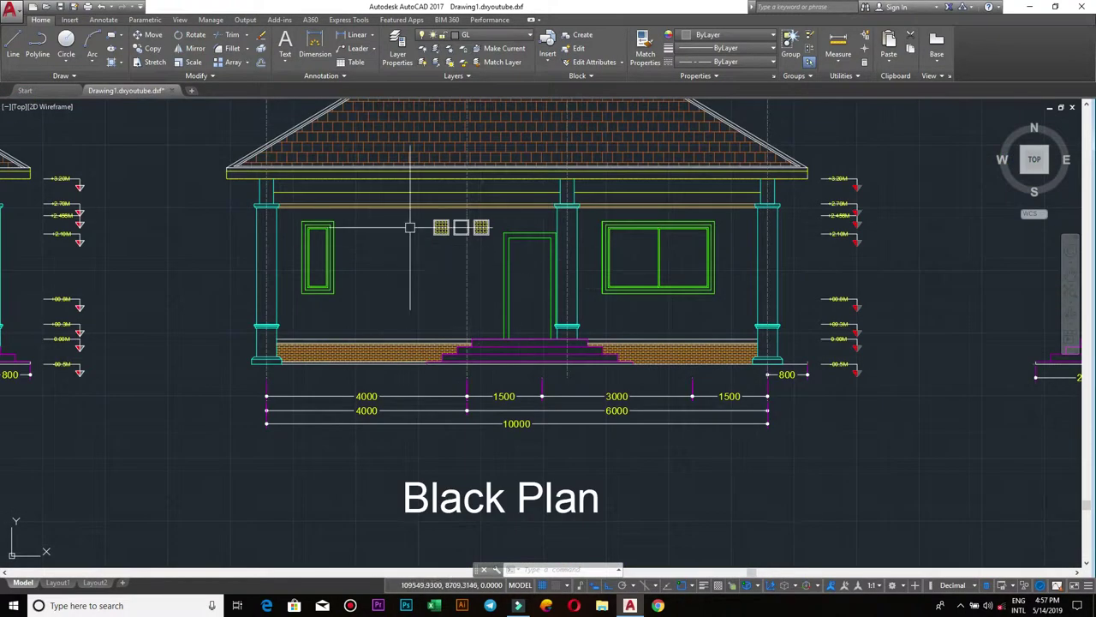
scroll(531, 281, "up", 2)
scroll(827, 279, "down", 2)
scroll(826, 279, "down", 2)
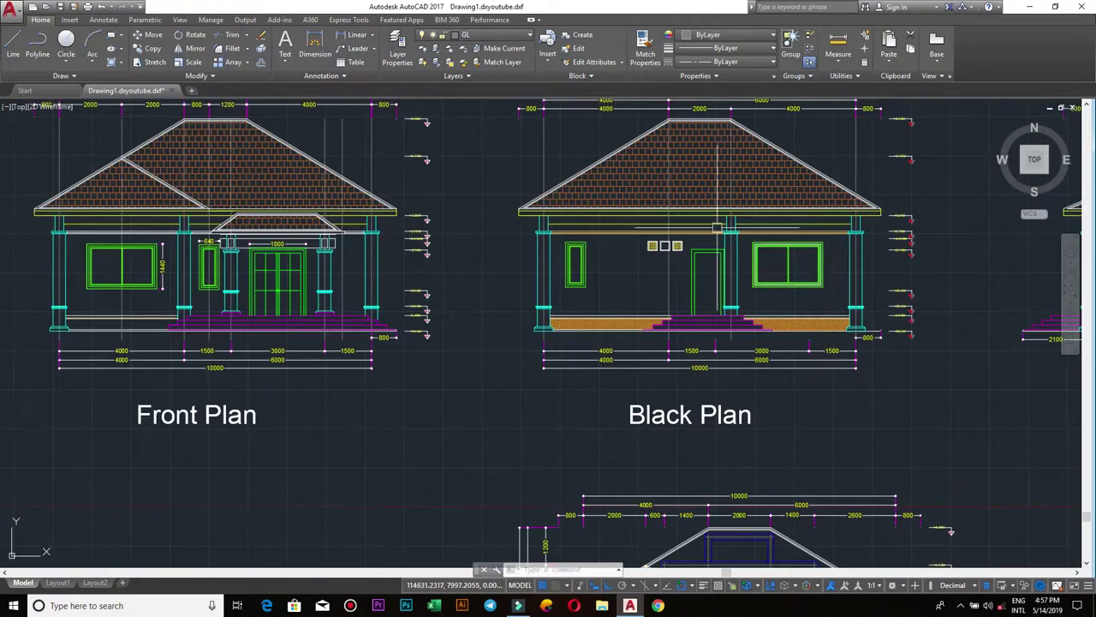
middle_click_drag(390, 271, 638, 311)
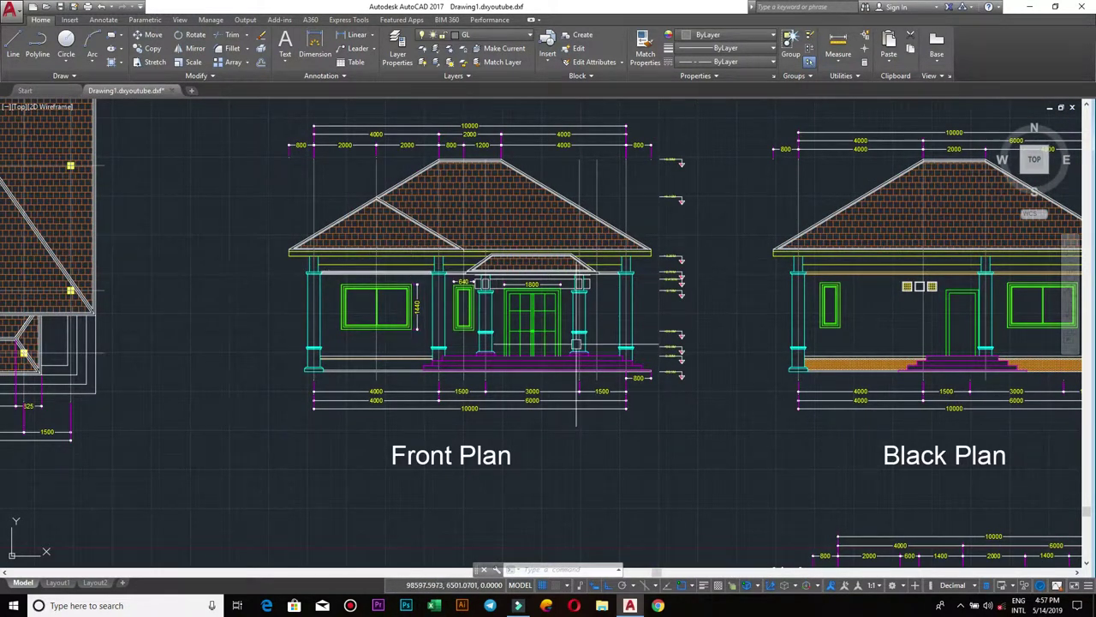
scroll(503, 321, "up", 3)
scroll(594, 339, "down", 1)
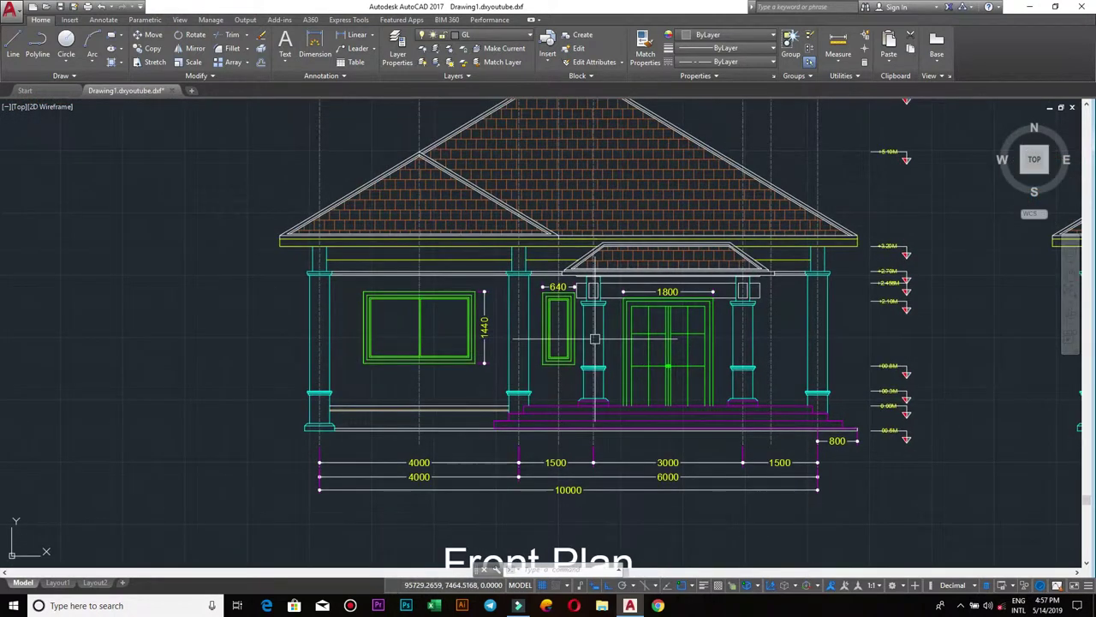
scroll(615, 267, "down", 2)
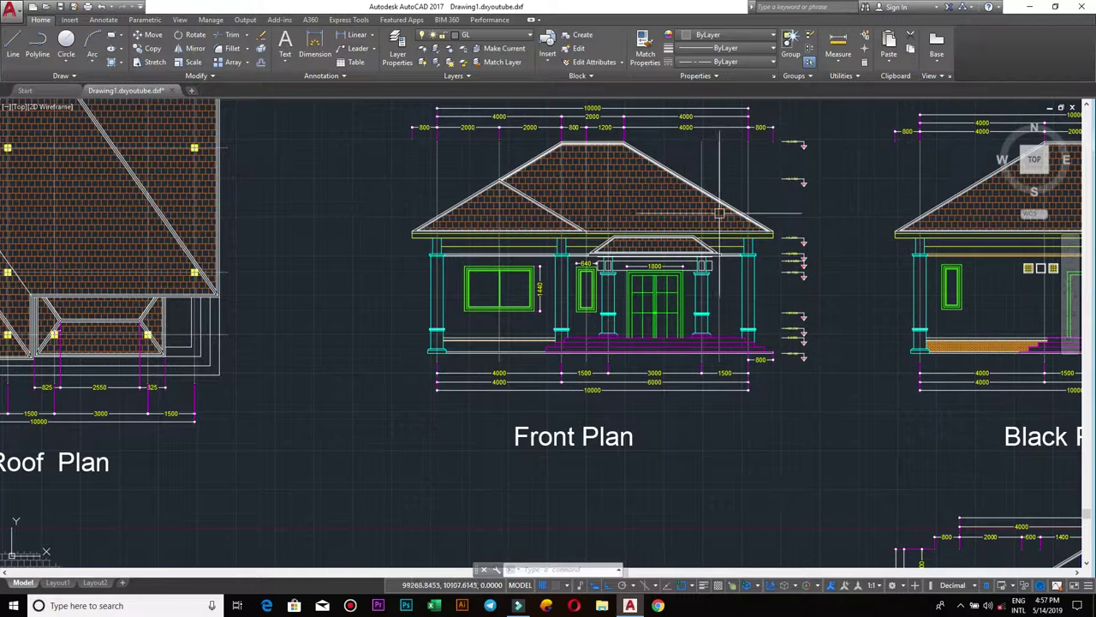
scroll(756, 277, "up", 1)
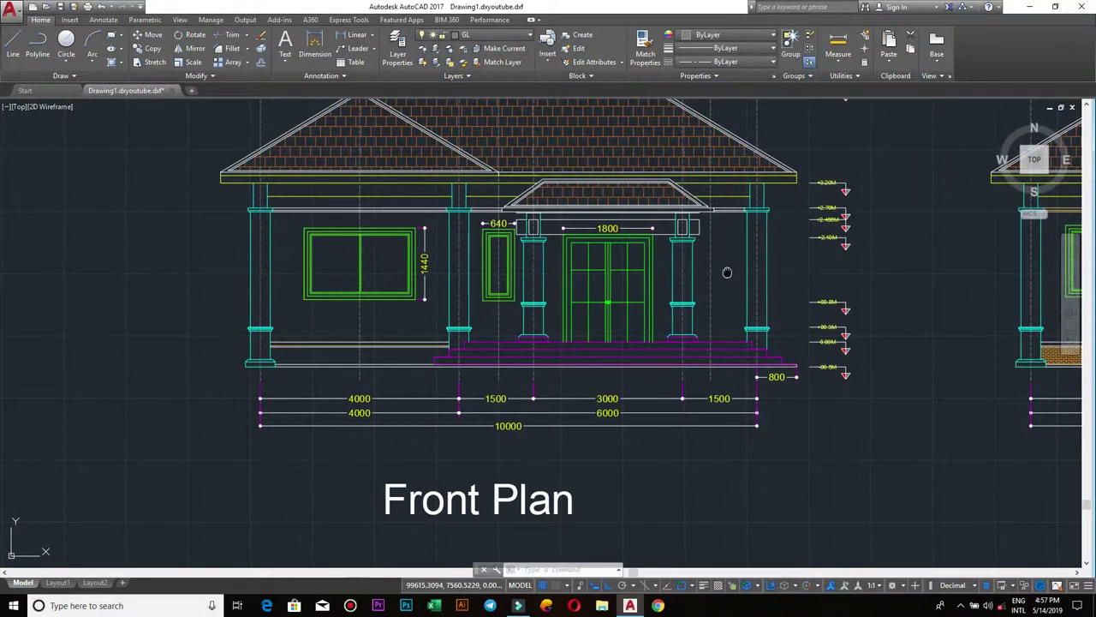
scroll(725, 274, "up", 1)
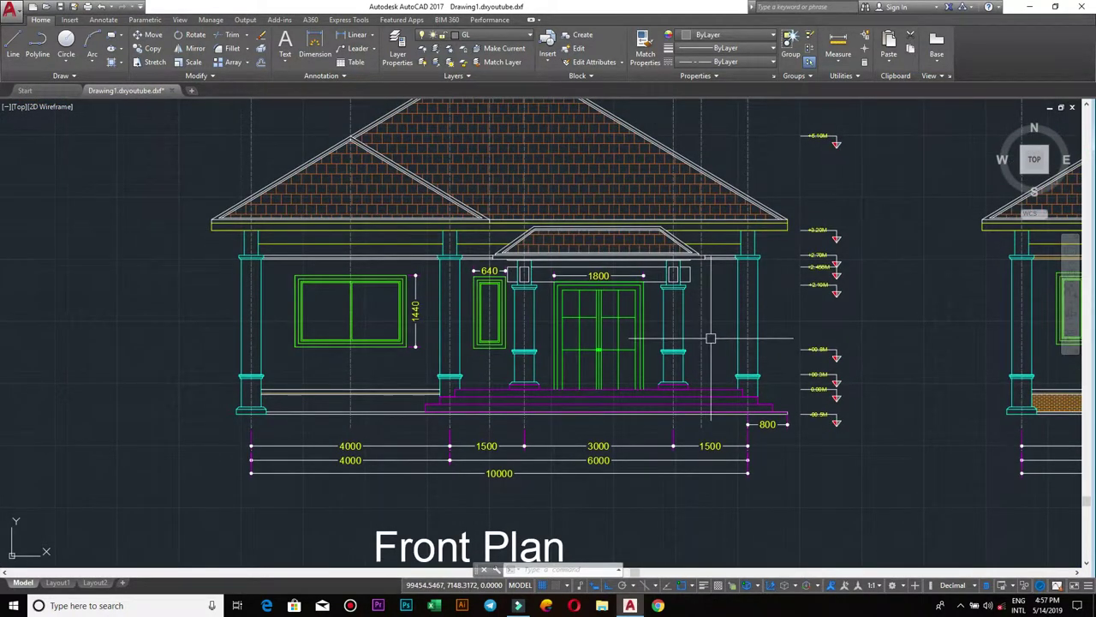
scroll(711, 338, "up", 2)
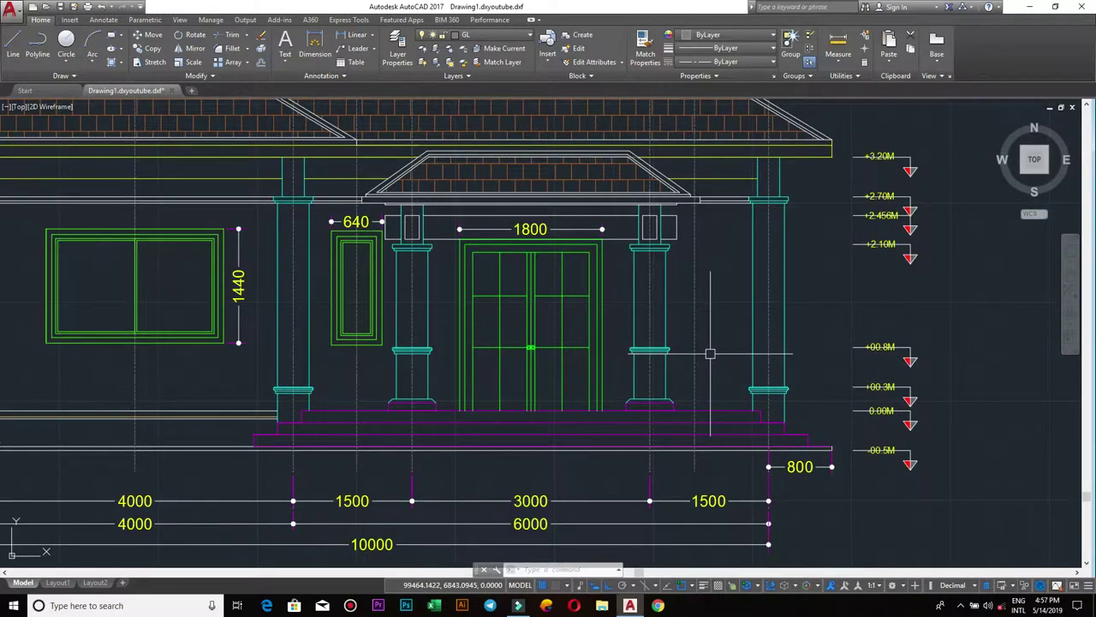
scroll(710, 352, "down", 2)
scroll(710, 353, "up", 2)
scroll(710, 353, "down", 2)
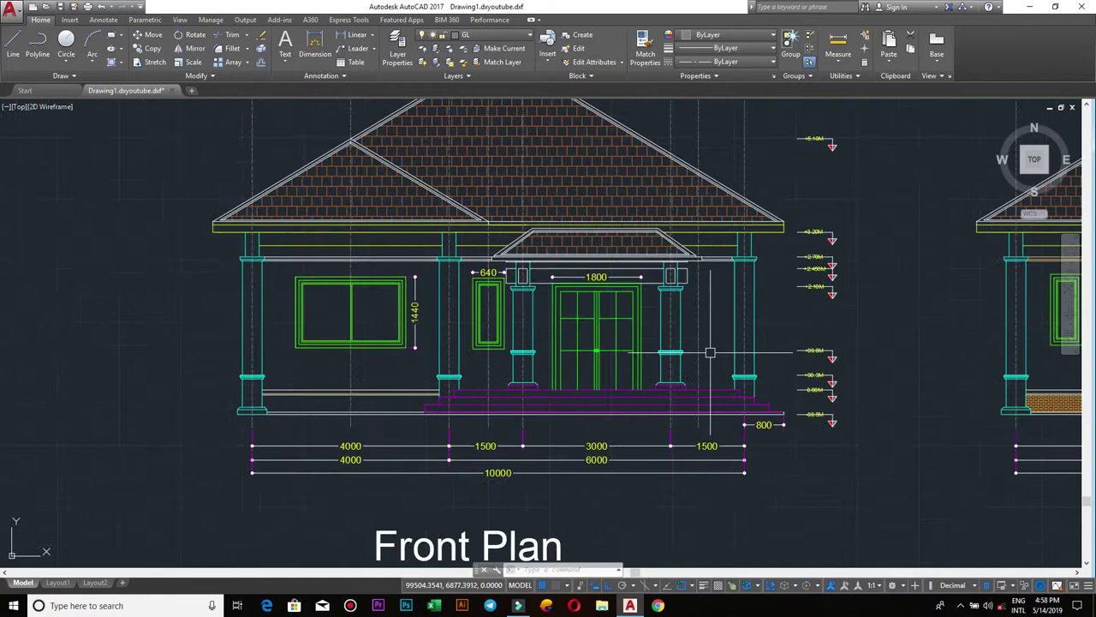
middle_click_drag(711, 351, 707, 382)
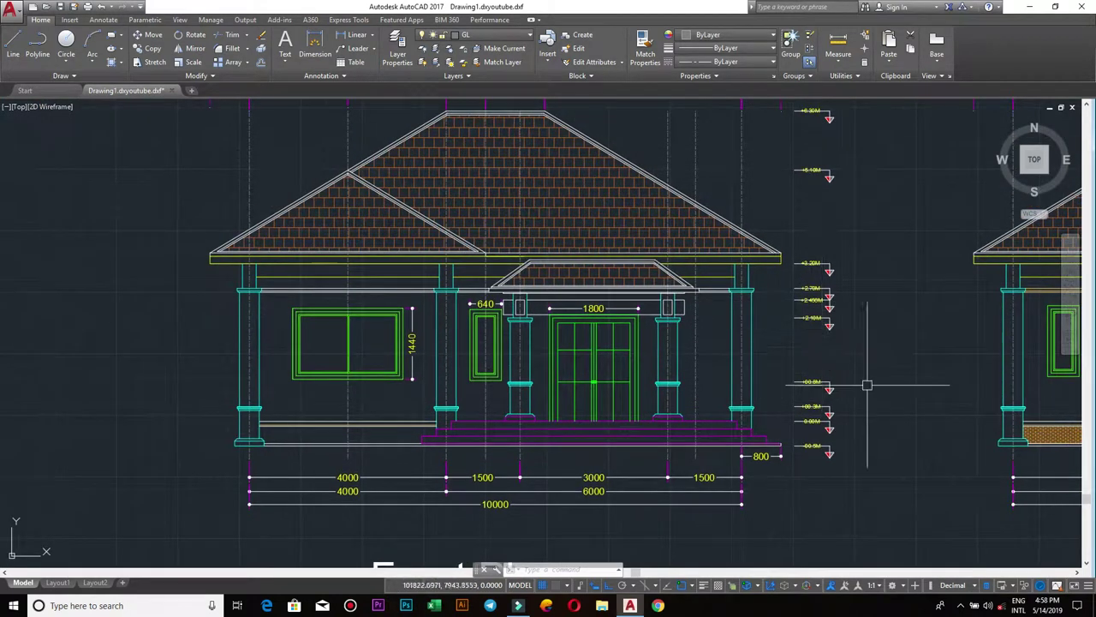
left_click(893, 505)
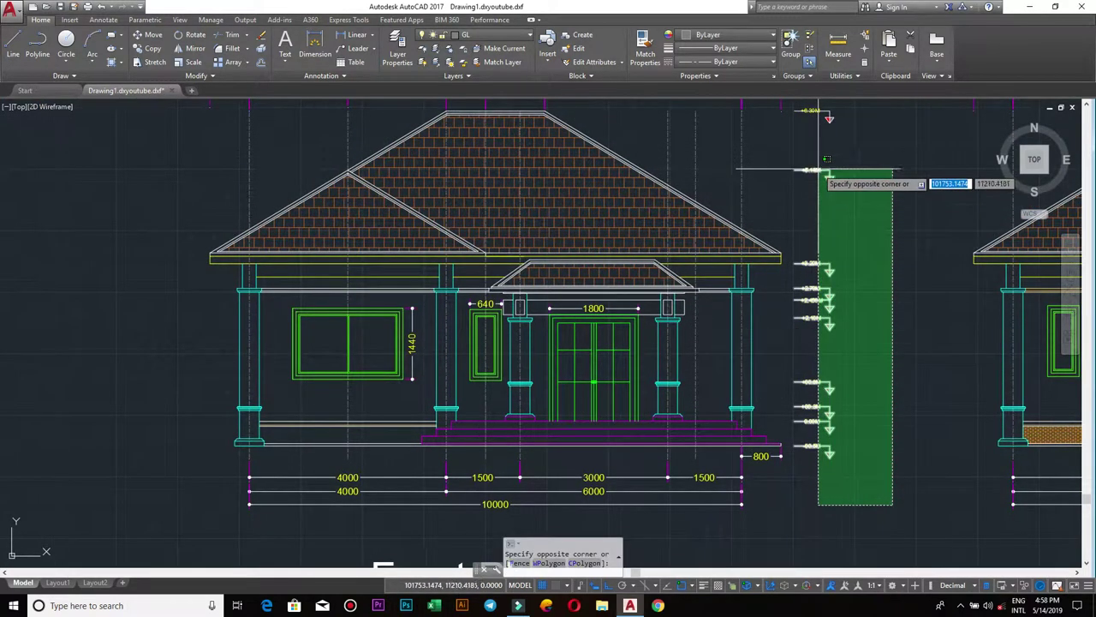
middle_click_drag(819, 121, 823, 203)
left_click(822, 205)
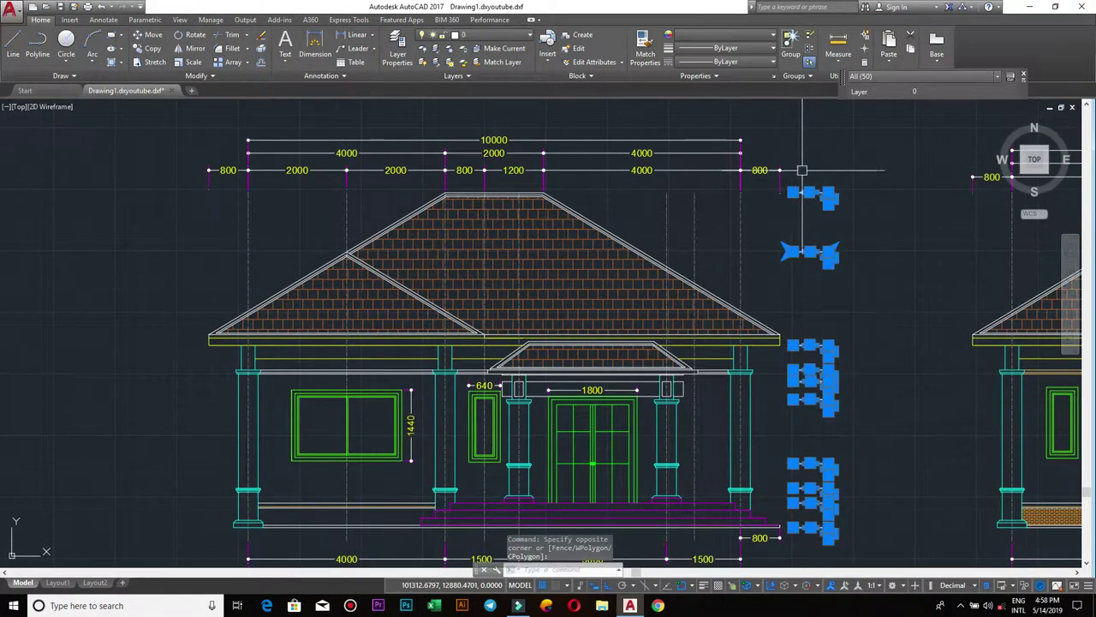
key("Escape")
scroll(933, 334, "up", 2)
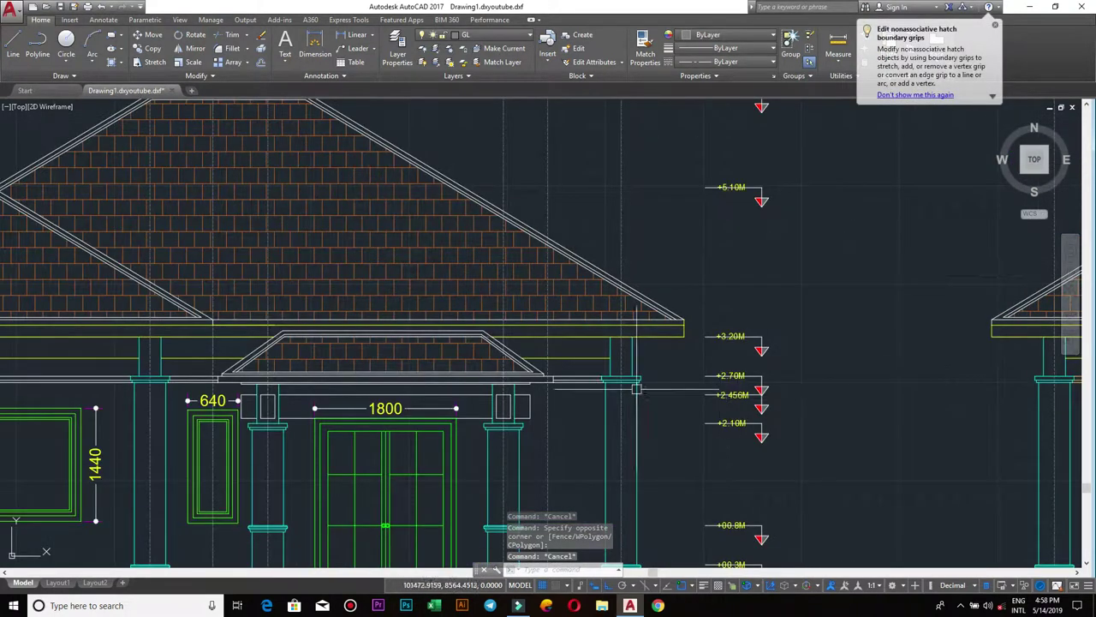
scroll(505, 371, "up", 4)
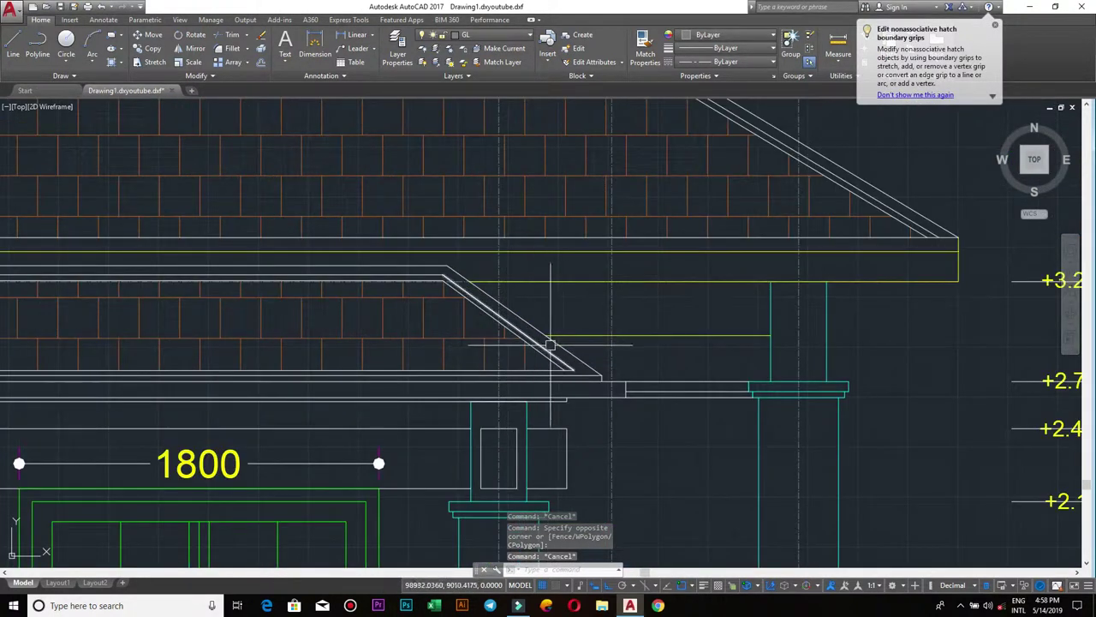
scroll(602, 365, "down", 2)
scroll(599, 334, "down", 2)
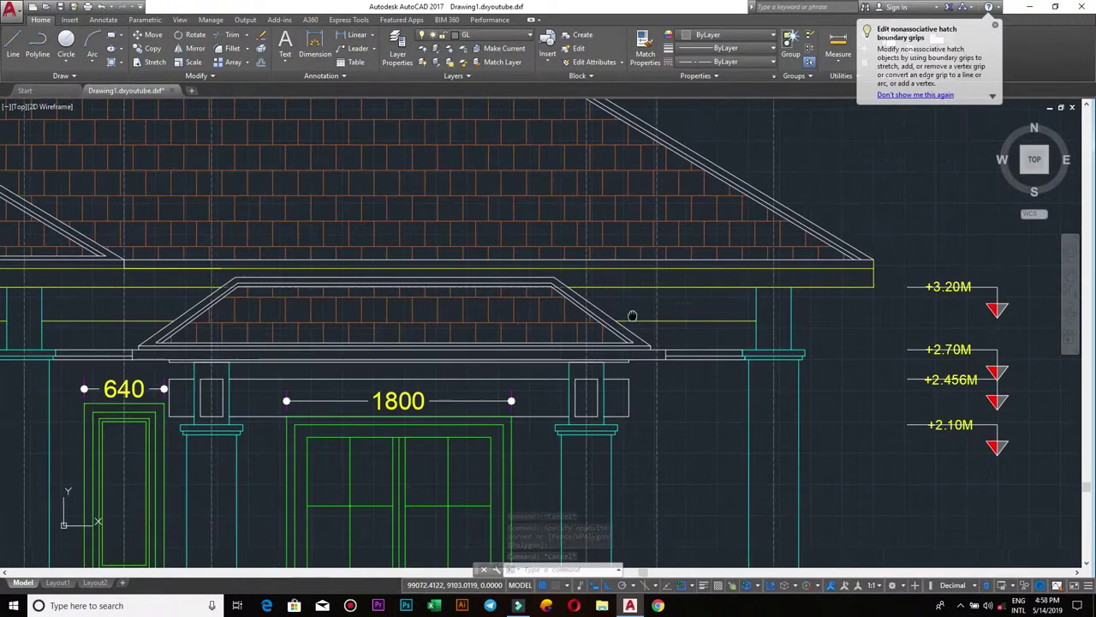
scroll(625, 314, "up", 4)
middle_click_drag(681, 341, 685, 302)
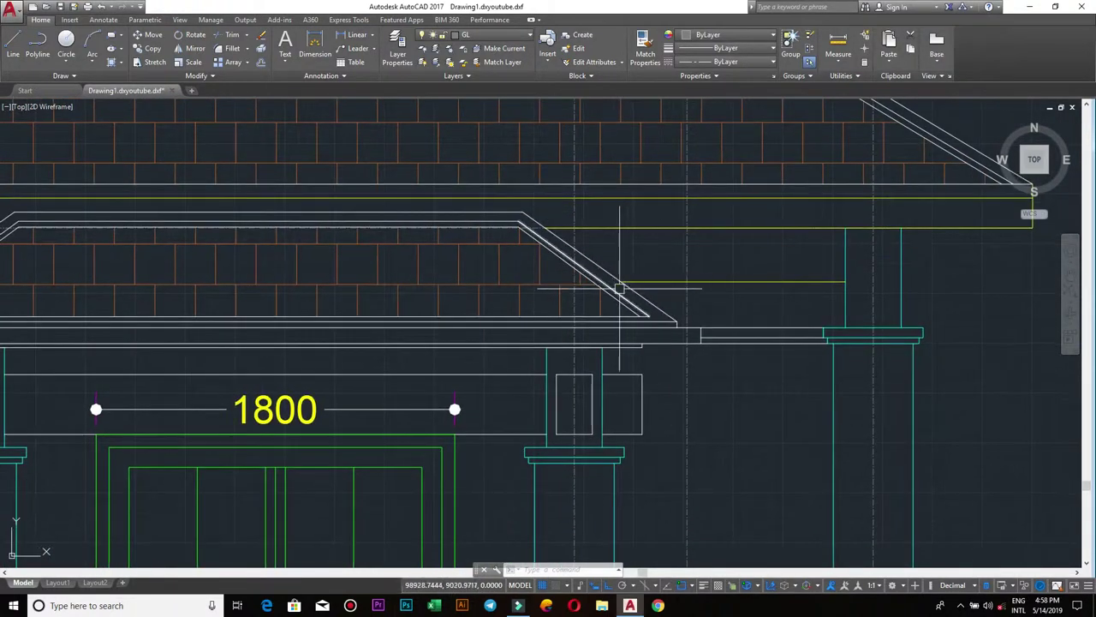
scroll(613, 407, "down", 4)
scroll(534, 171, "down", 4)
middle_click_drag(523, 137, 528, 168)
scroll(538, 241, "up", 4)
scroll(492, 308, "down", 6)
scroll(485, 318, "up", 2)
scroll(492, 313, "up", 5)
scroll(344, 343, "down", 6)
middle_click_drag(345, 342, 573, 299)
middle_click_drag(116, 374, 334, 351)
scroll(334, 352, "up", 5)
left_click(490, 443)
left_click(351, 443)
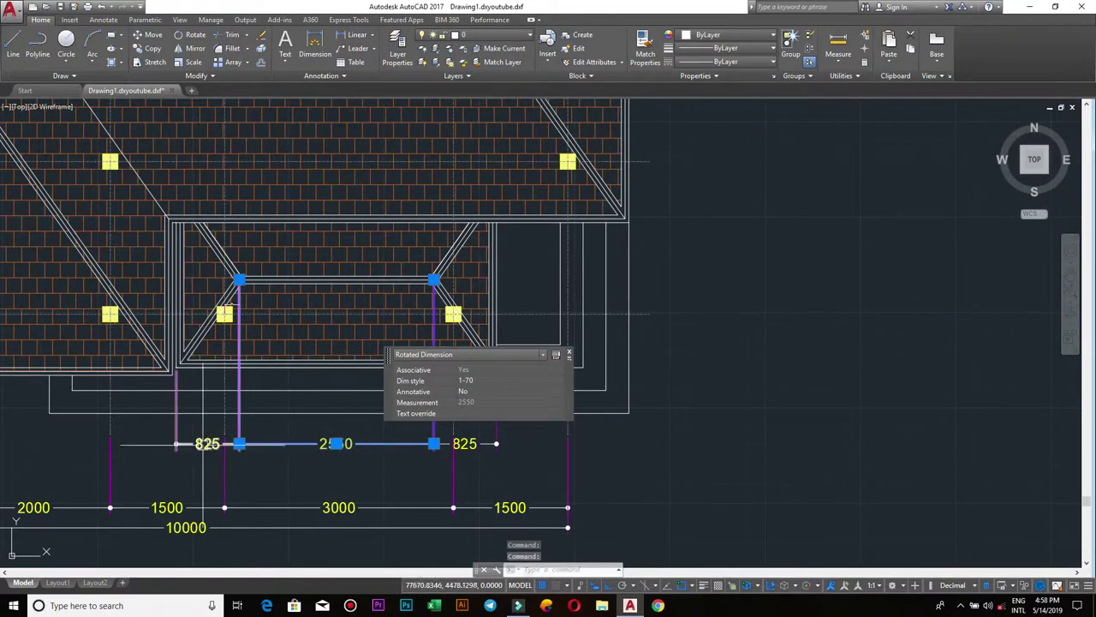
left_click(190, 444)
scroll(257, 443, "down", 3)
scroll(336, 443, "up", 5)
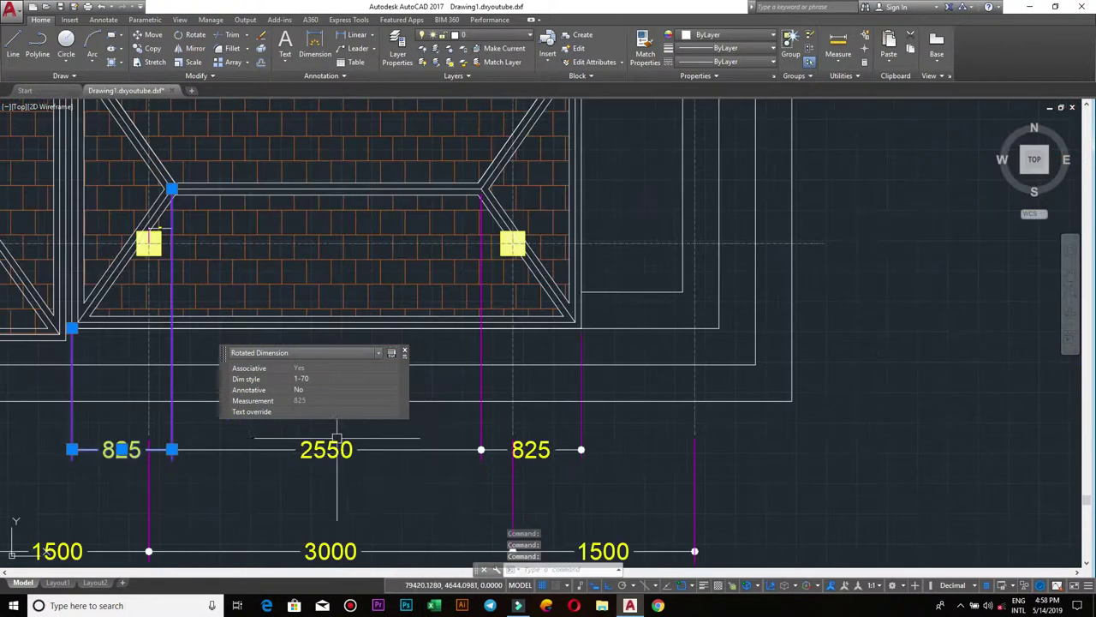
left_click(455, 449)
key("Escape")
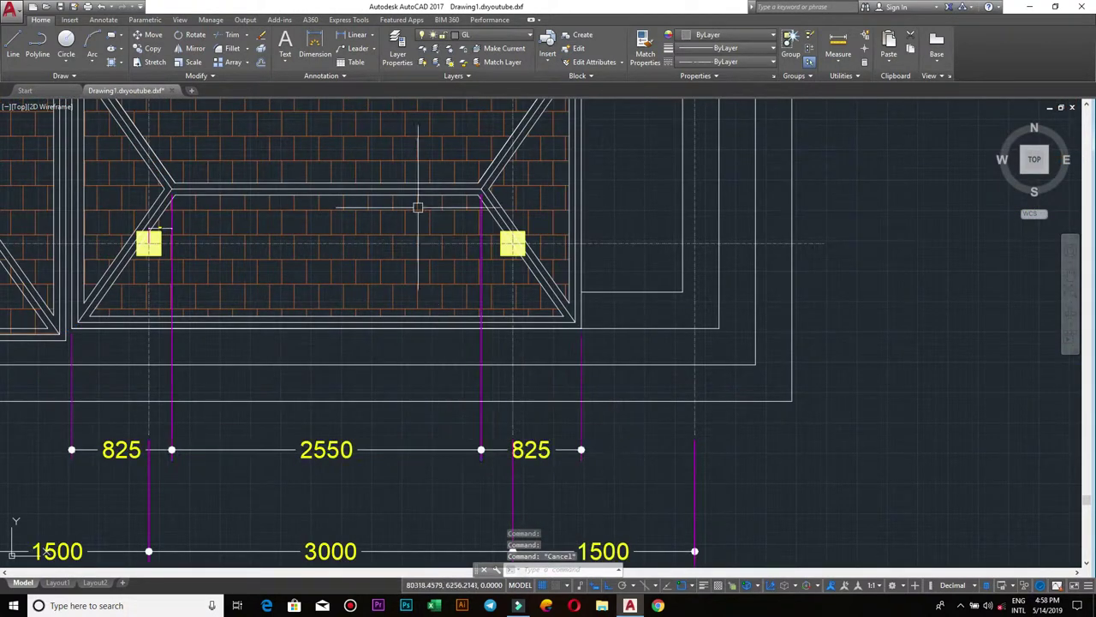
scroll(391, 211, "down", 2)
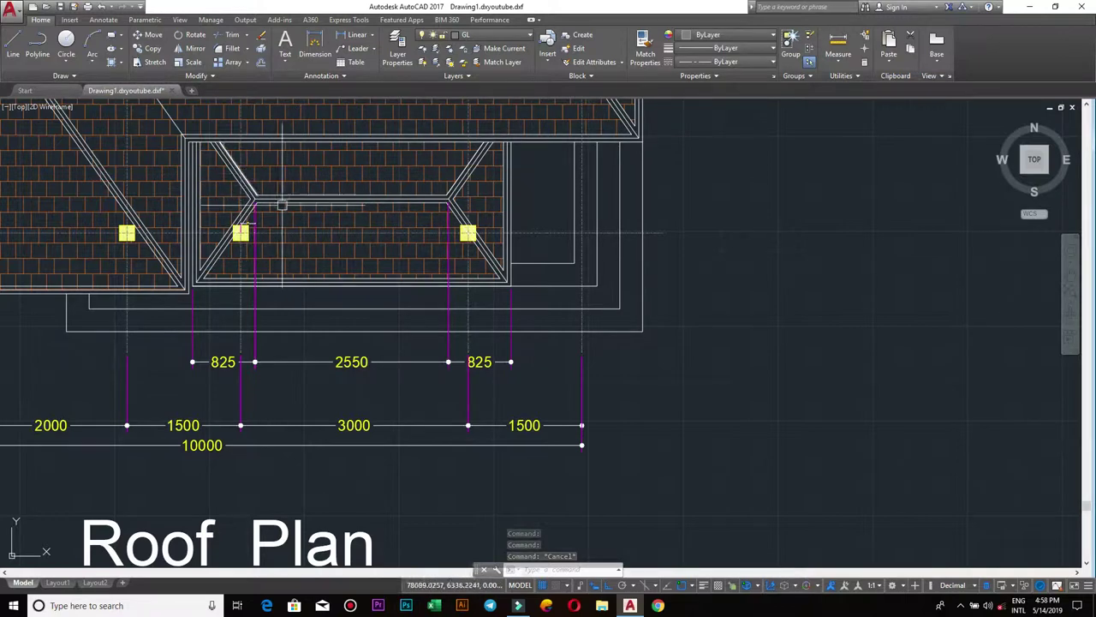
scroll(488, 240, "down", 1)
scroll(726, 265, "down", 2)
middle_click_drag(726, 265, 520, 384)
scroll(607, 273, "up", 3)
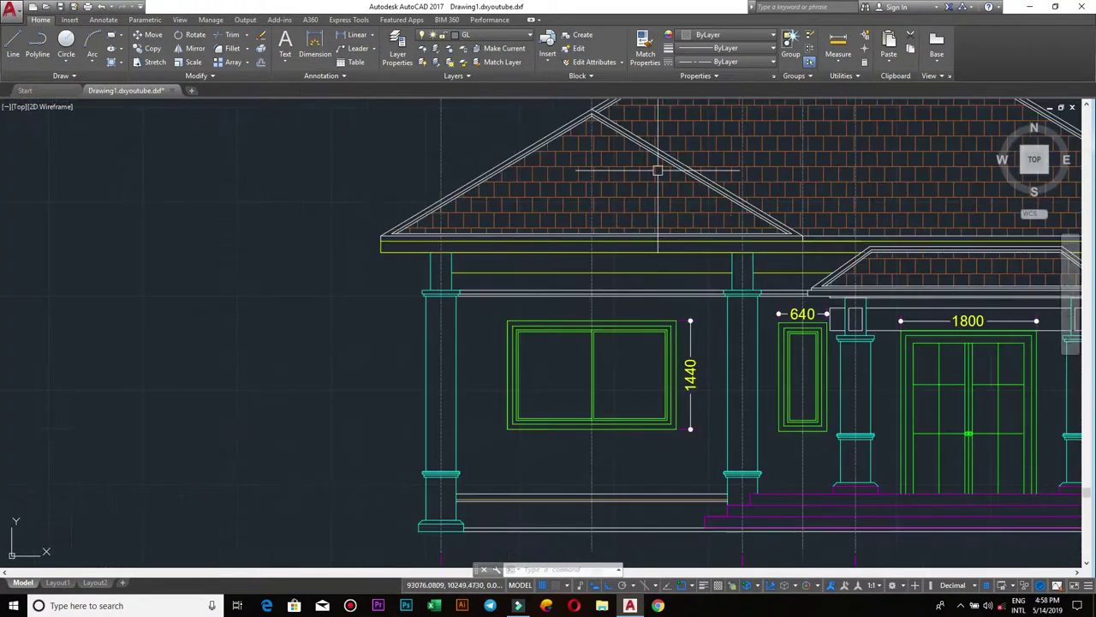
scroll(692, 225, "down", 2)
scroll(820, 250, "up", 4)
middle_click_drag(869, 257, 620, 308)
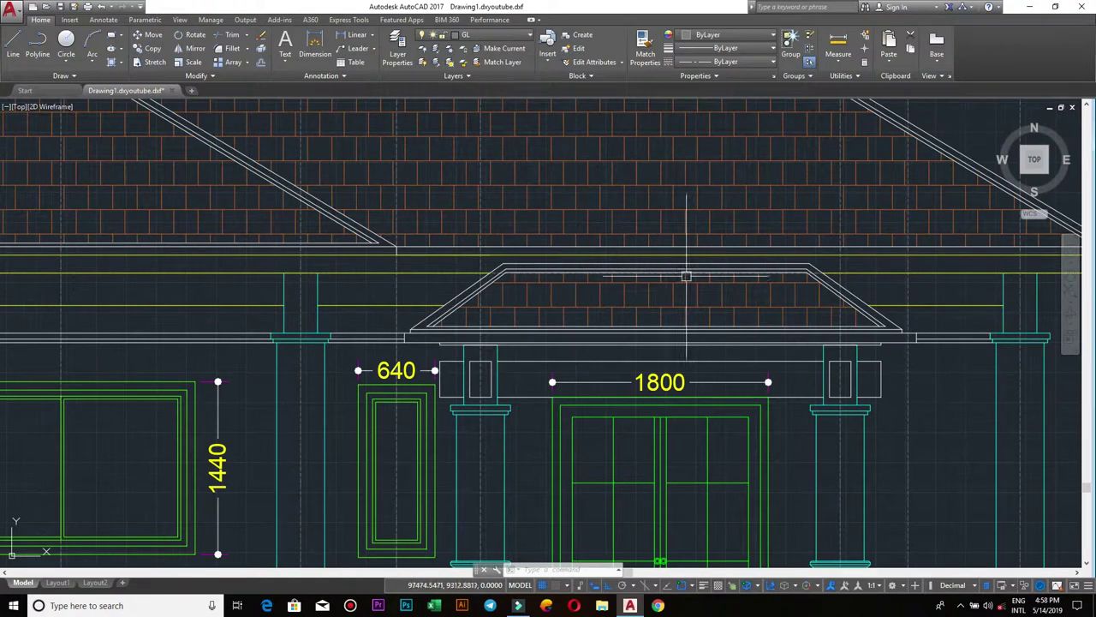
scroll(746, 310, "down", 4)
mouse_move(888, 377)
middle_mouse_down()
mouse_move(746, 395)
mouse_move(548, 292)
middle_mouse_up()
scroll(548, 291, "down", 2)
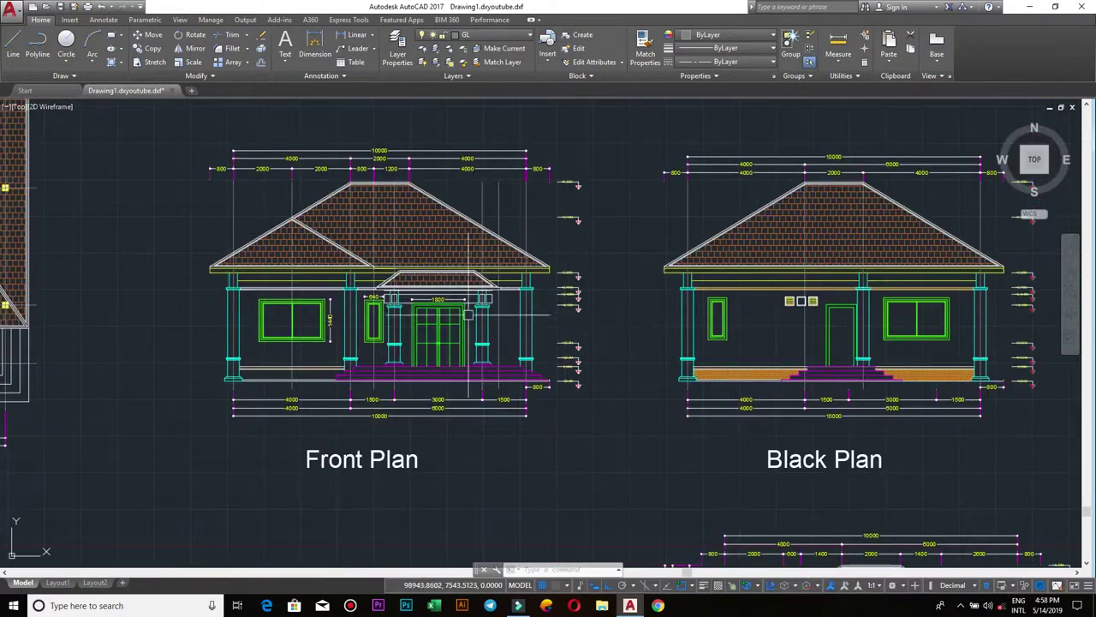
middle_click_drag(428, 343, 537, 360)
scroll(537, 360, "up", 4)
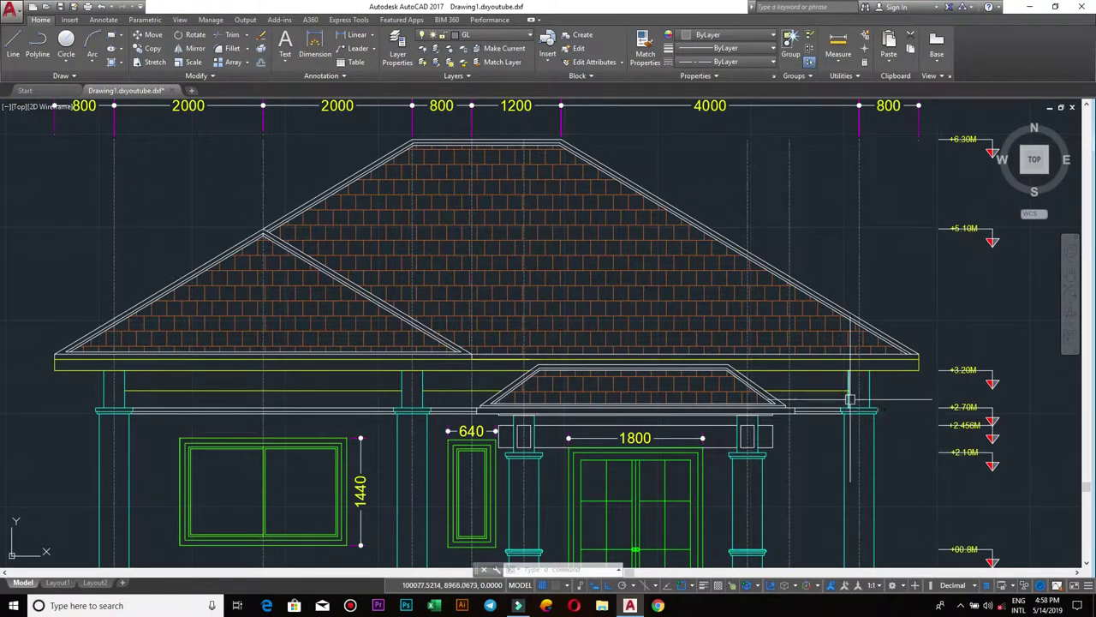
scroll(849, 399, "down", 2)
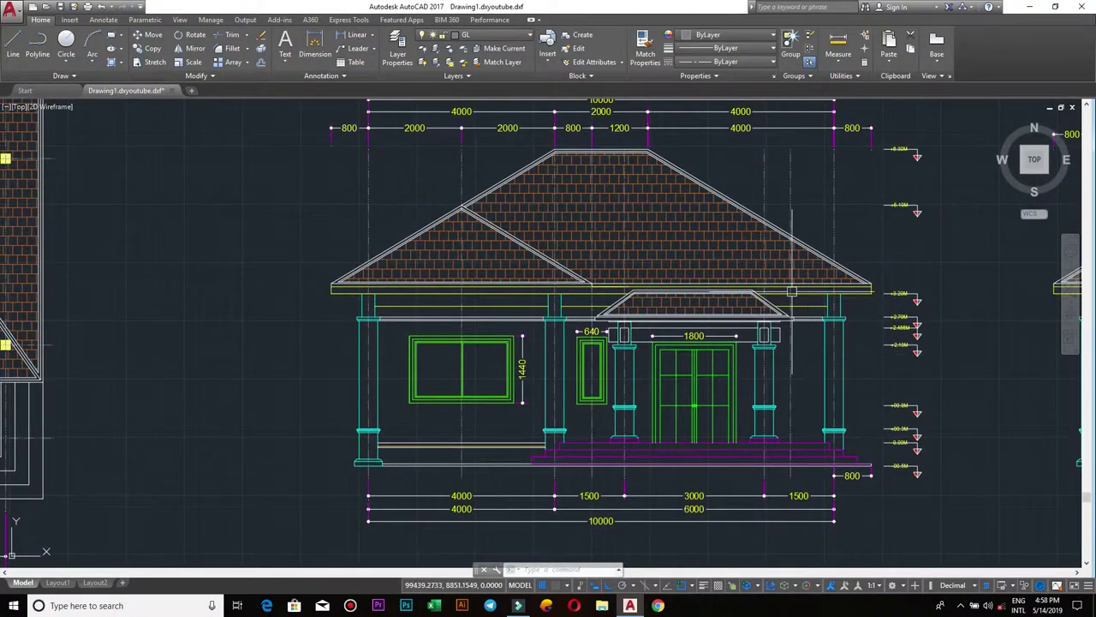
scroll(792, 291, "up", 2)
scroll(692, 235, "down", 2)
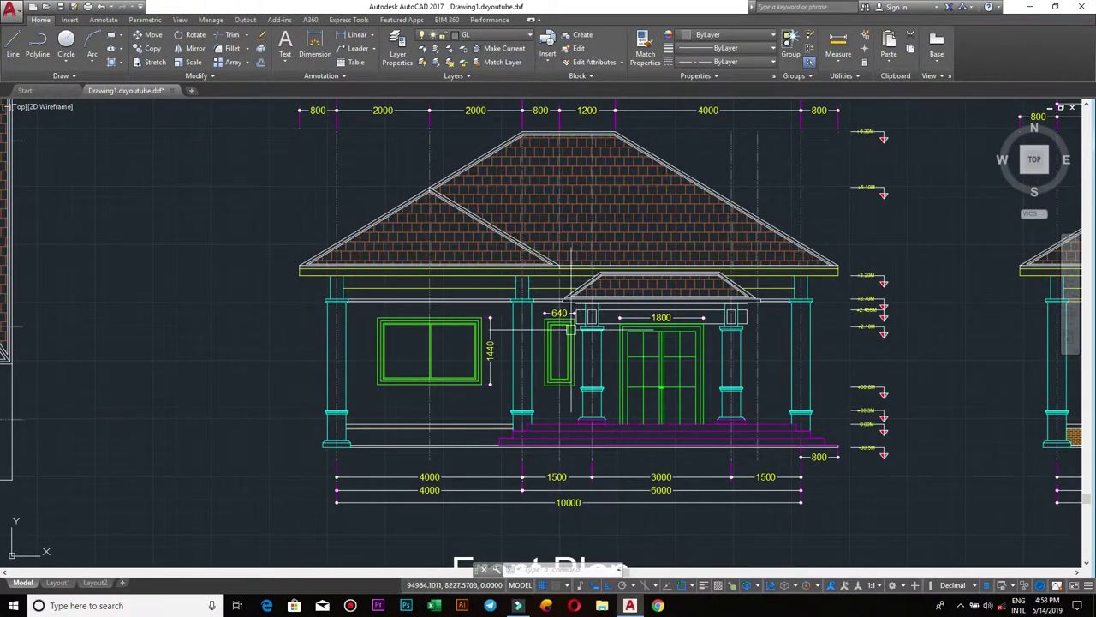
scroll(571, 337, "up", 2)
scroll(702, 389, "down", 2)
scroll(838, 444, "up", 2)
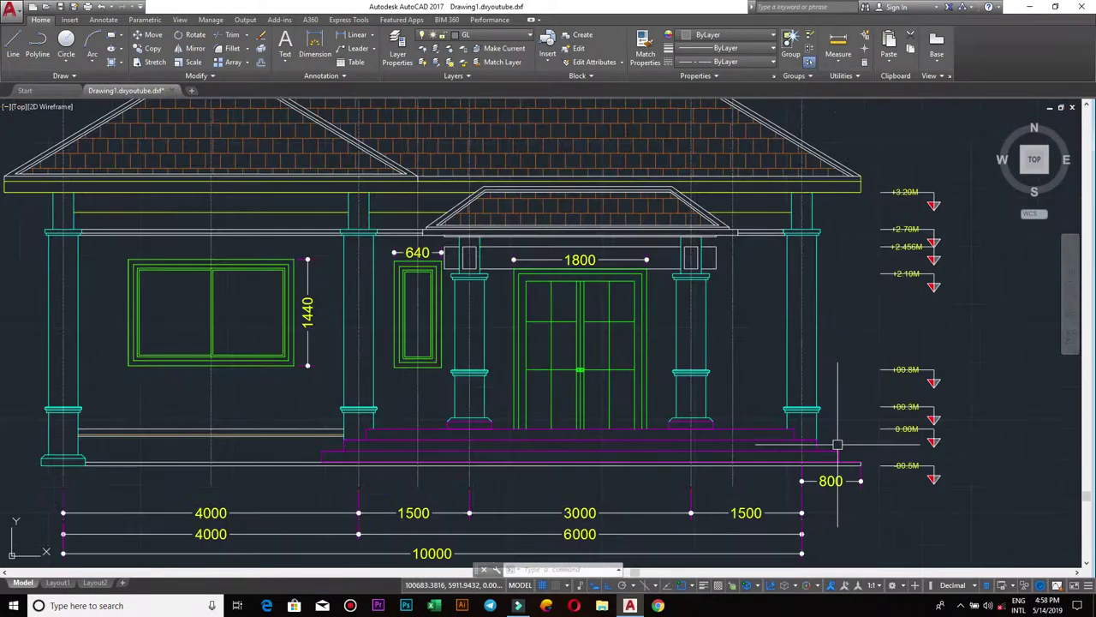
scroll(841, 426, "down", 2)
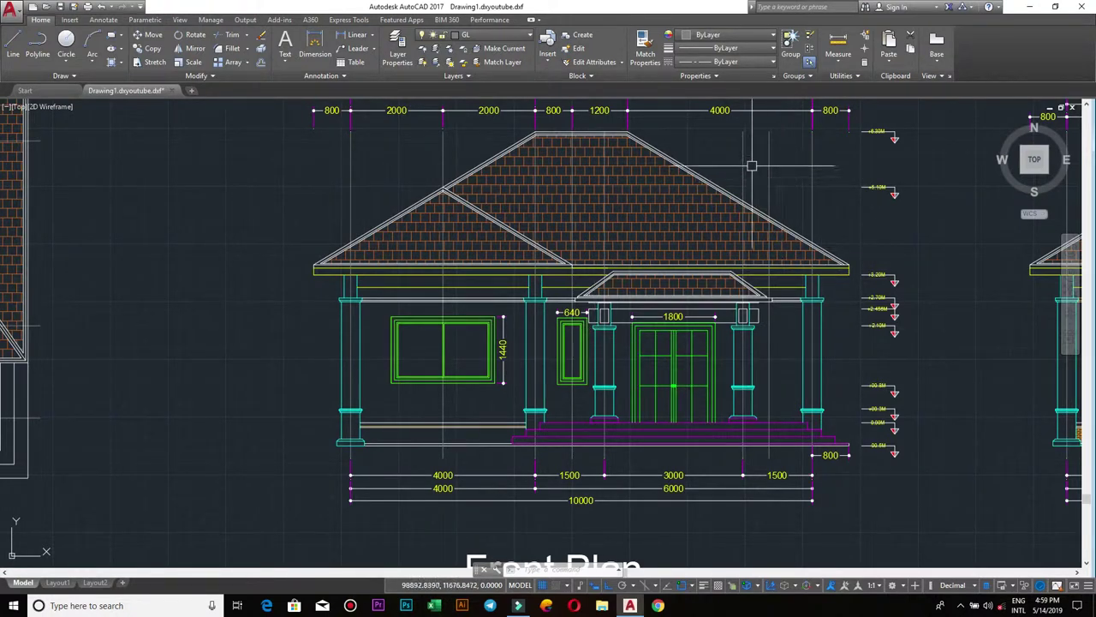
left_click(937, 477)
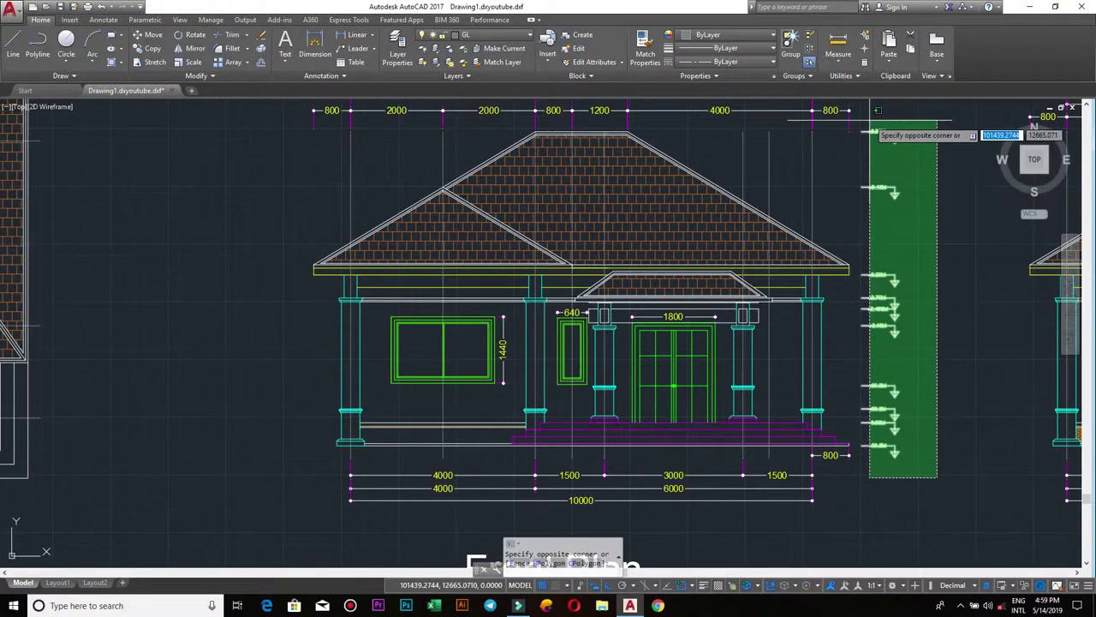
key("Escape")
left_click(949, 480)
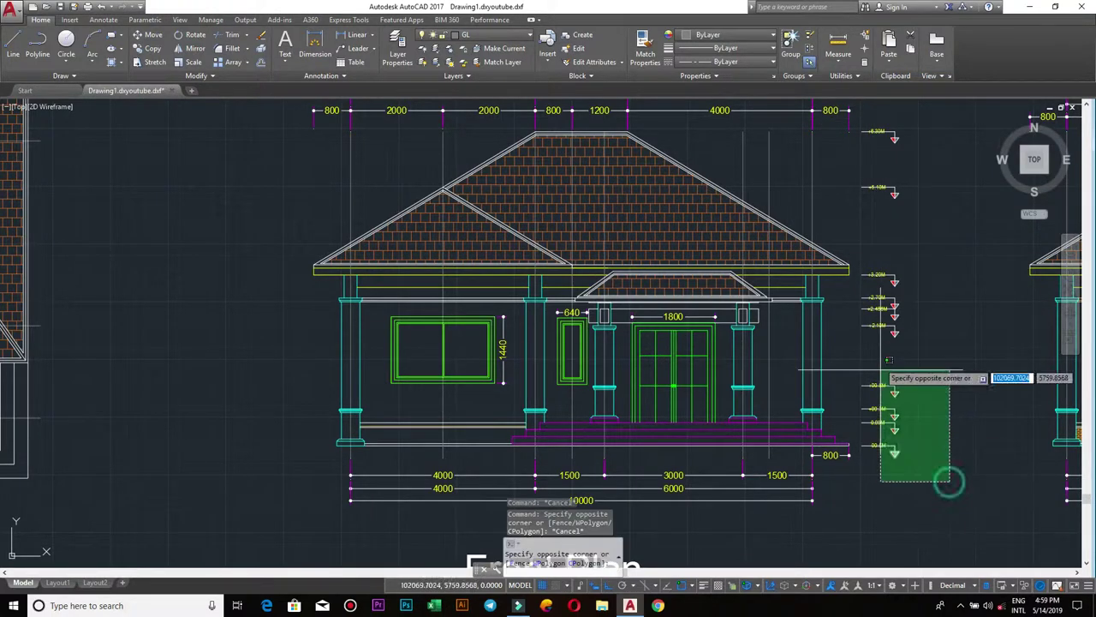
key("Escape")
scroll(871, 112, "down", 2)
scroll(868, 171, "up", 3)
scroll(866, 204, "up", 2)
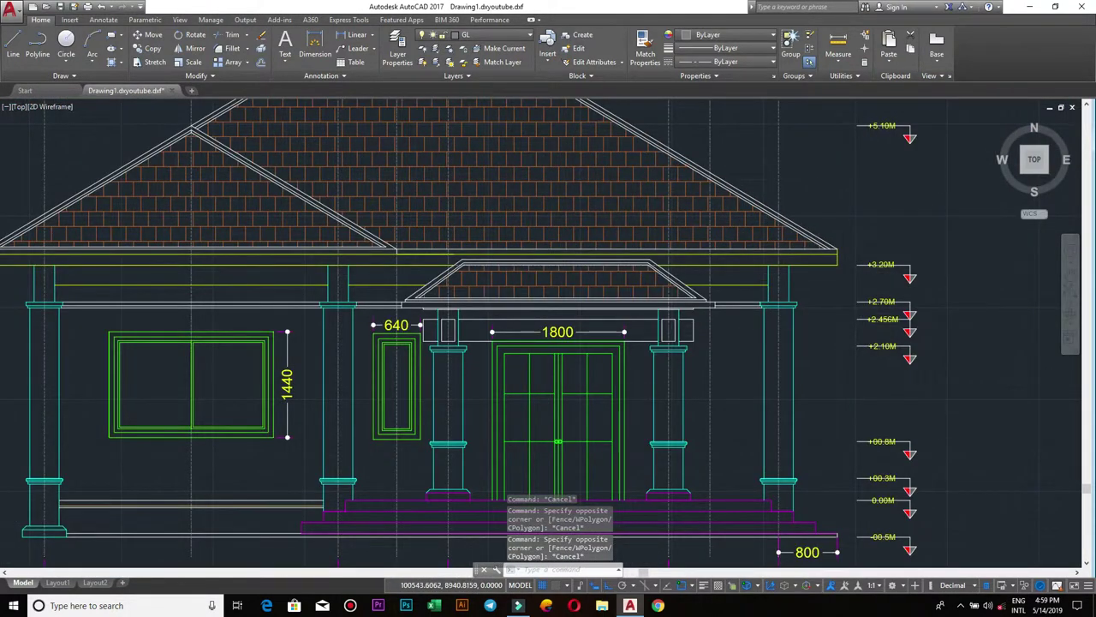
scroll(839, 283, "up", 2)
scroll(810, 248, "down", 2)
scroll(515, 291, "down", 2)
scroll(387, 303, "down", 2)
scroll(548, 330, "up", 2)
scroll(557, 335, "up", 2)
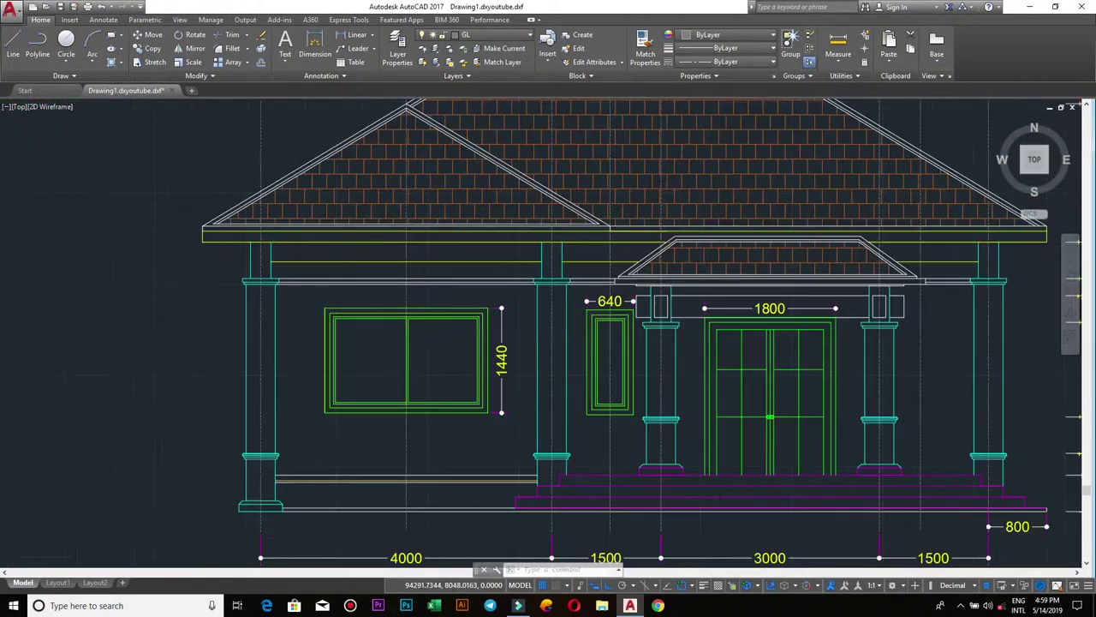
scroll(557, 335, "up", 2)
scroll(514, 248, "down", 2)
scroll(513, 243, "down", 2)
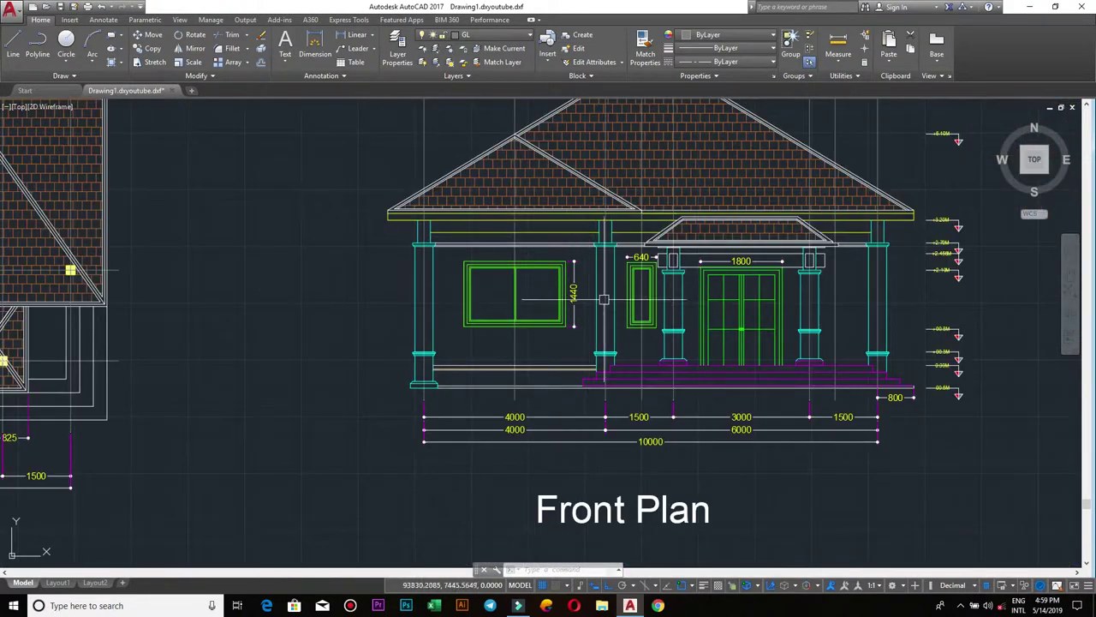
scroll(428, 312, "down", 2)
scroll(600, 317, "up", 2)
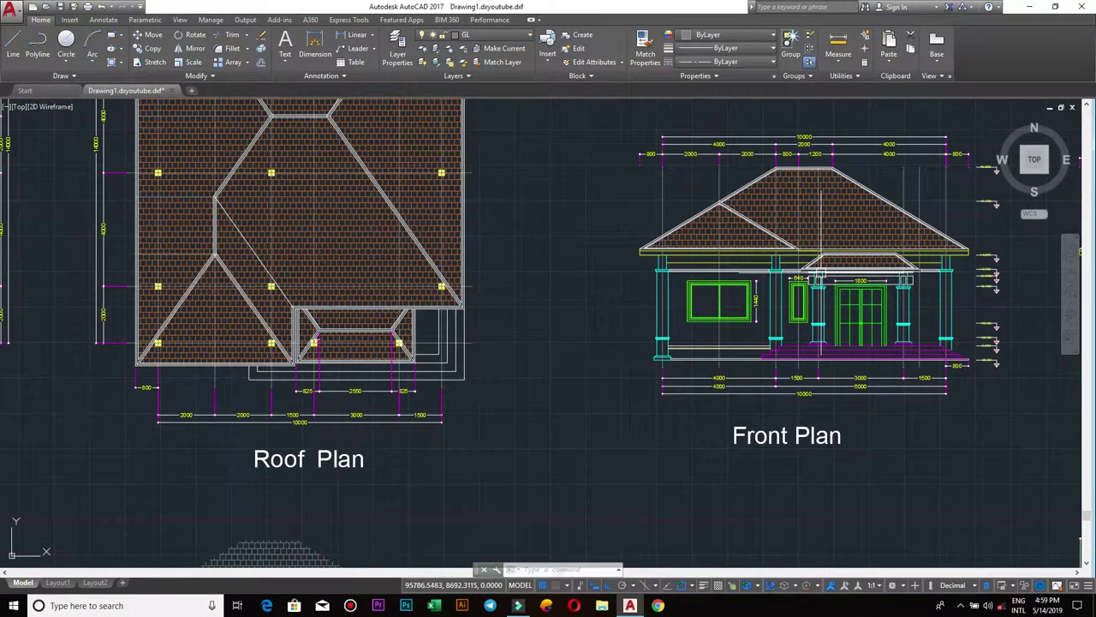
middle_click_drag(994, 391, 715, 350)
scroll(681, 335, "up", 4)
scroll(611, 305, "down", 3)
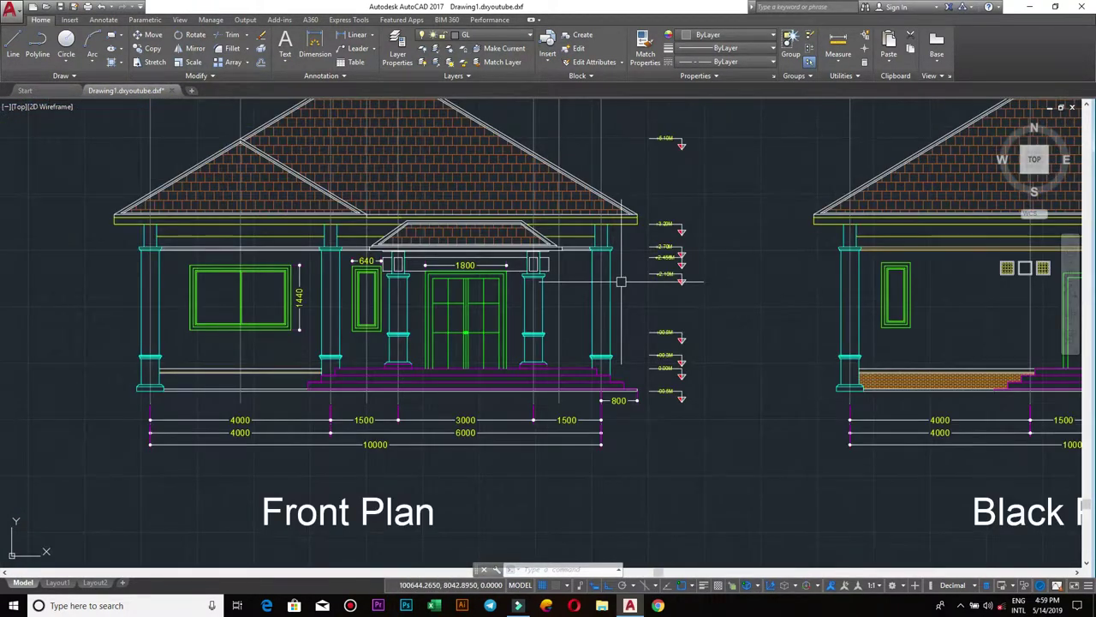
scroll(604, 334, "down", 5)
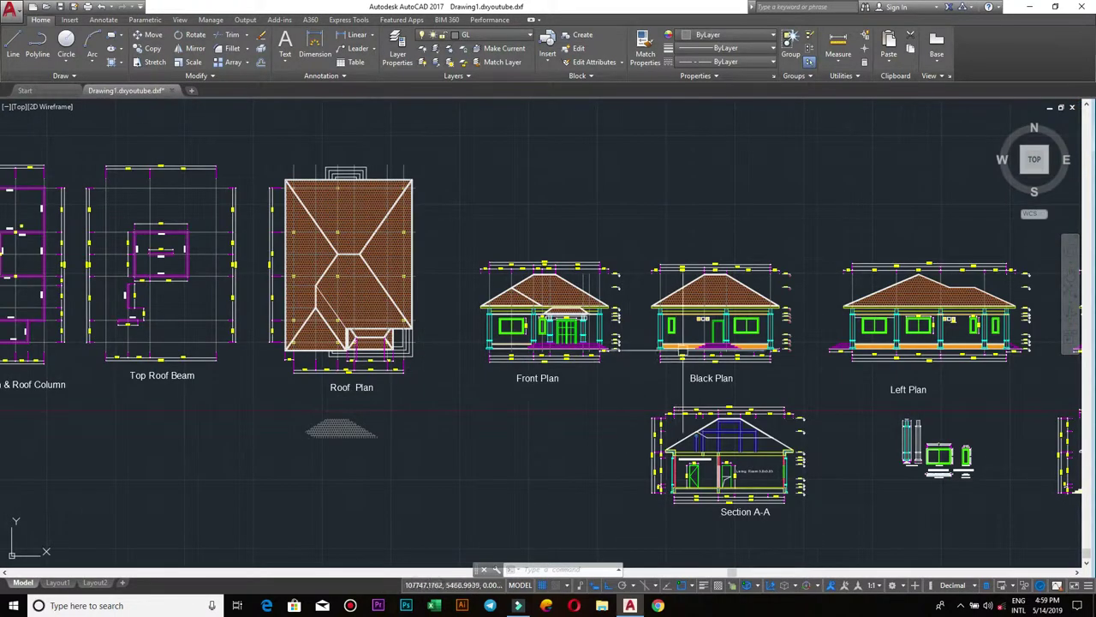
scroll(660, 310, "up", 2)
scroll(563, 319, "up", 2)
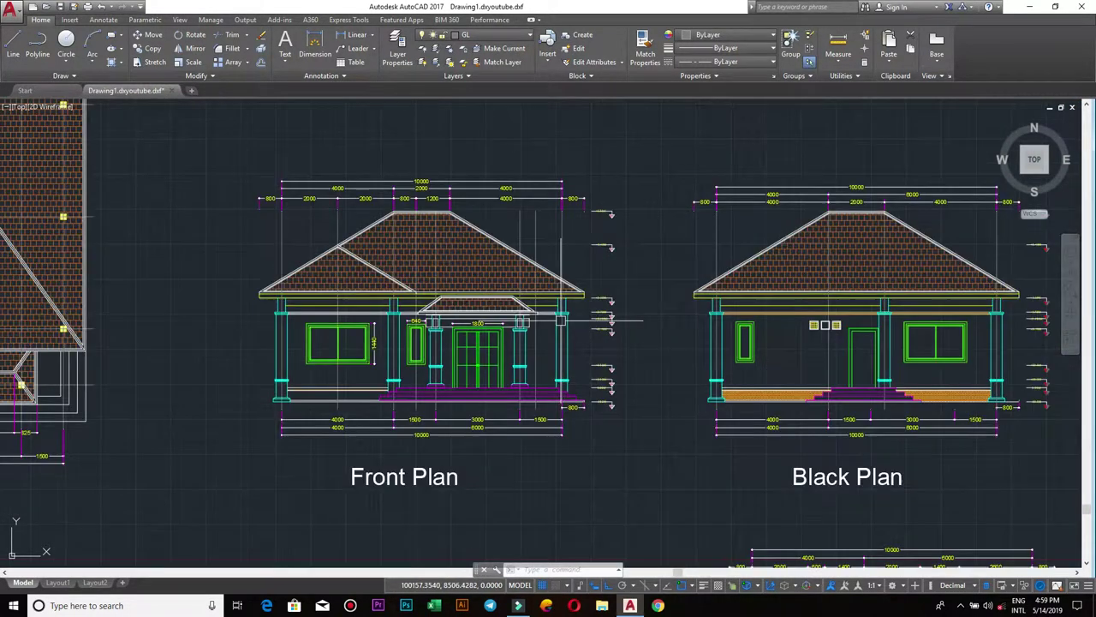
scroll(550, 321, "up", 3)
scroll(531, 360, "down", 1)
scroll(524, 387, "up", 1)
scroll(523, 387, "up", 2)
scroll(531, 381, "up", 2)
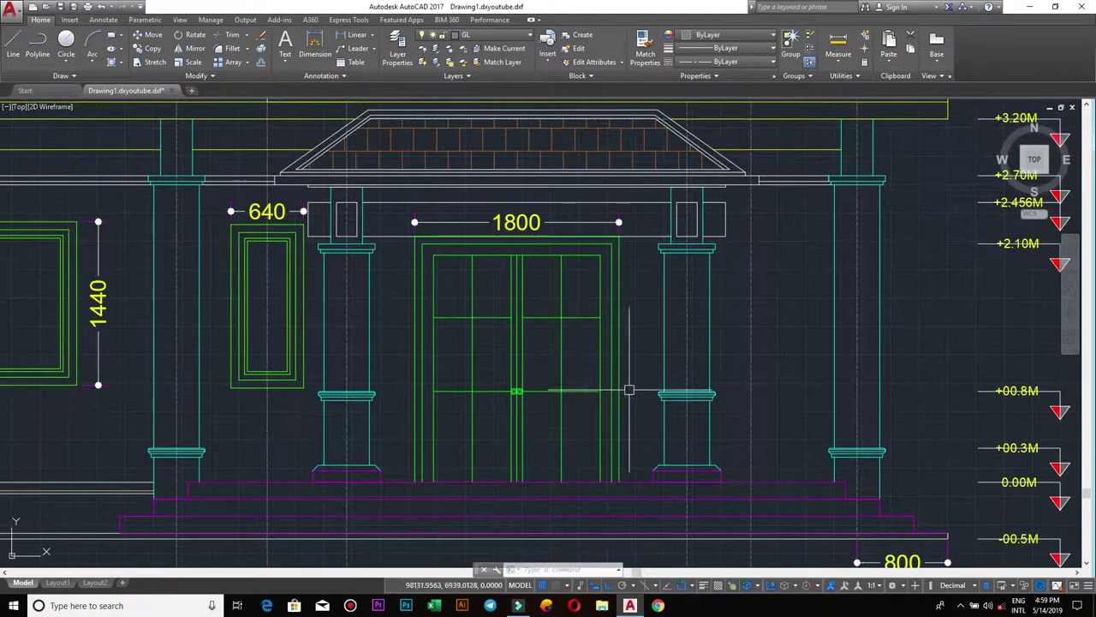
scroll(669, 352, "down", 2)
scroll(822, 339, "down", 2)
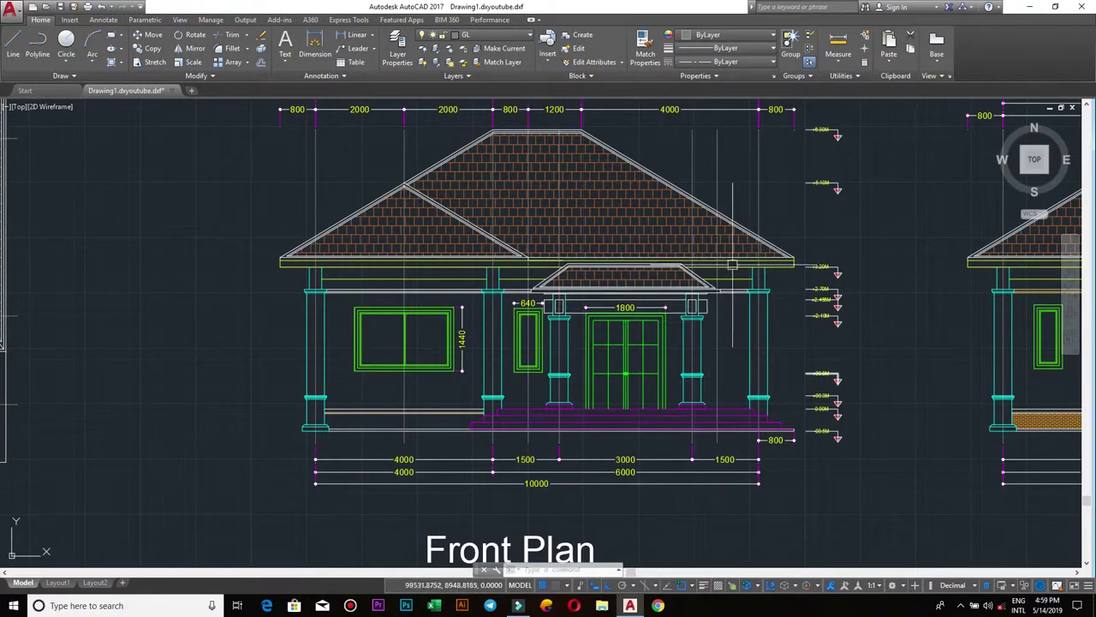
scroll(866, 271, "up", 1)
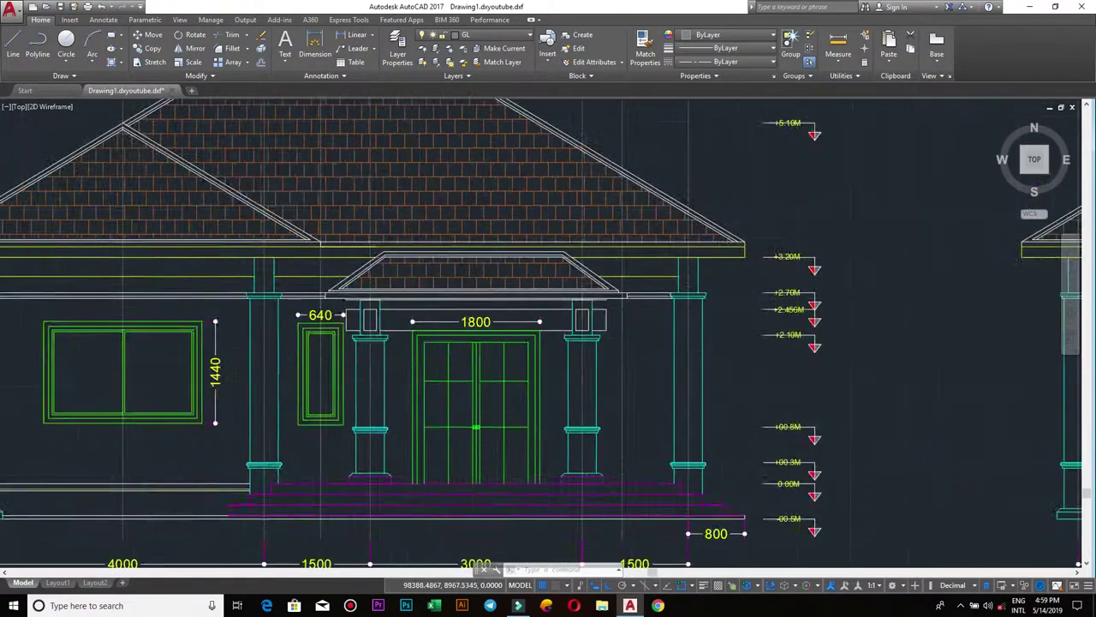
scroll(555, 289, "down", 3)
left_click(284, 126)
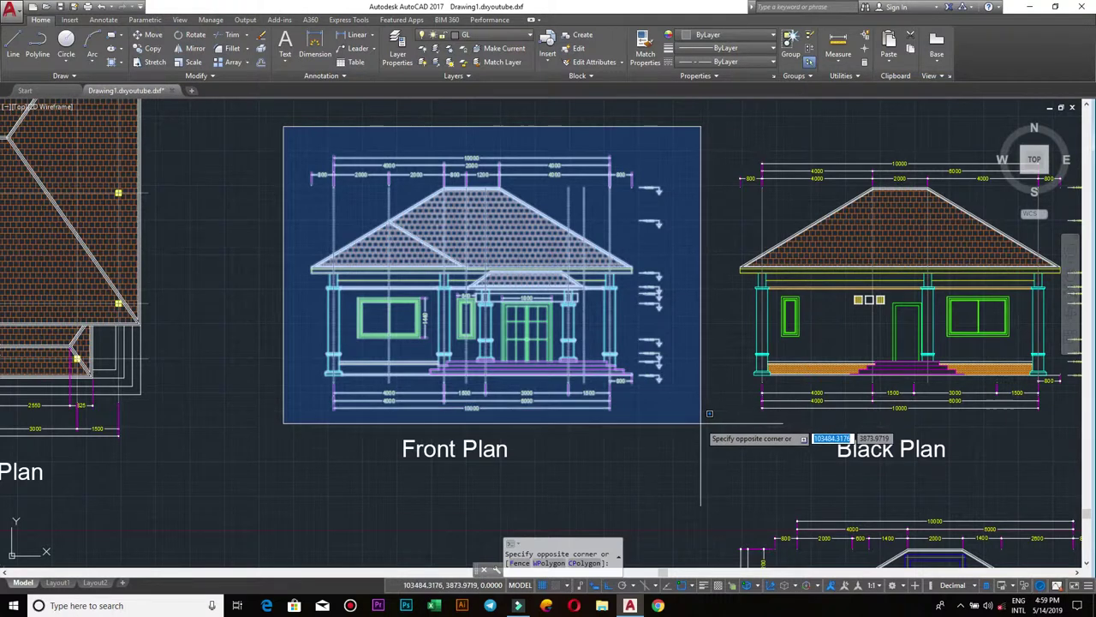
key("Escape")
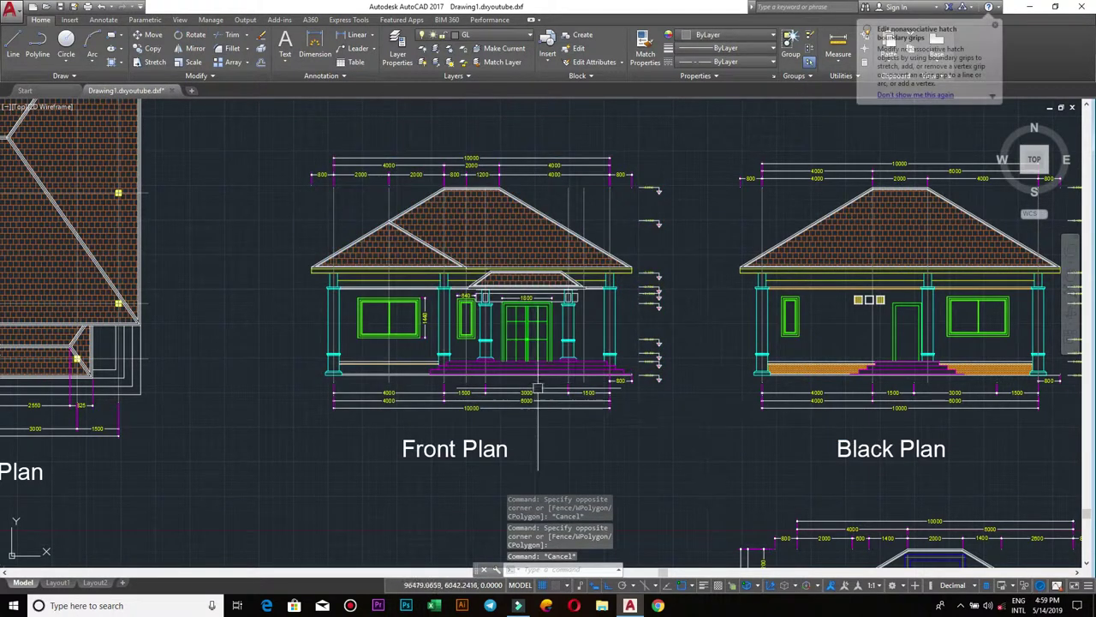
middle_click_drag(658, 379, 425, 390)
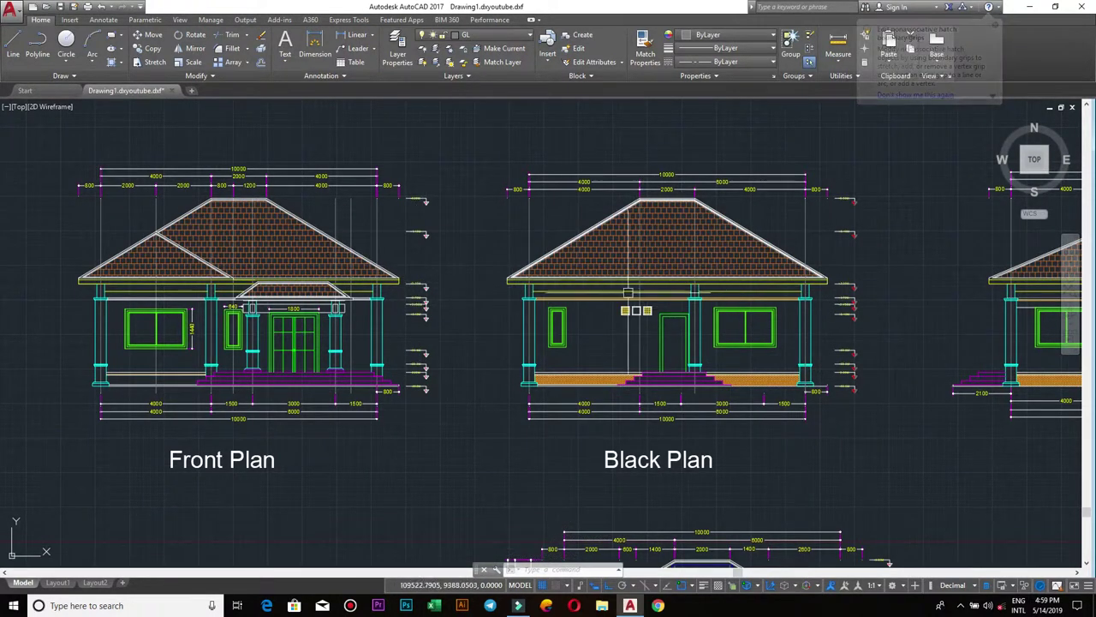
scroll(721, 328, "up", 2)
scroll(684, 342, "down", 2)
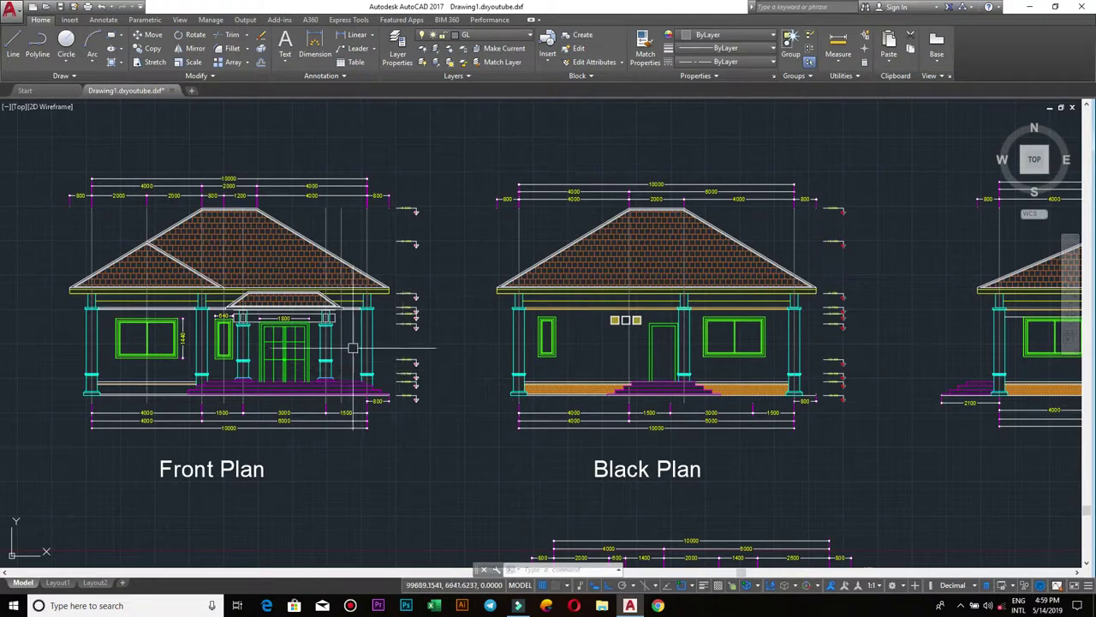
scroll(514, 267, "down", 2)
middle_click_drag(500, 191, 500, 311)
scroll(506, 300, "down", 4)
scroll(508, 293, "up", 3)
scroll(571, 189, "down", 3)
middle_click_drag(572, 115, 572, 235)
type("XL")
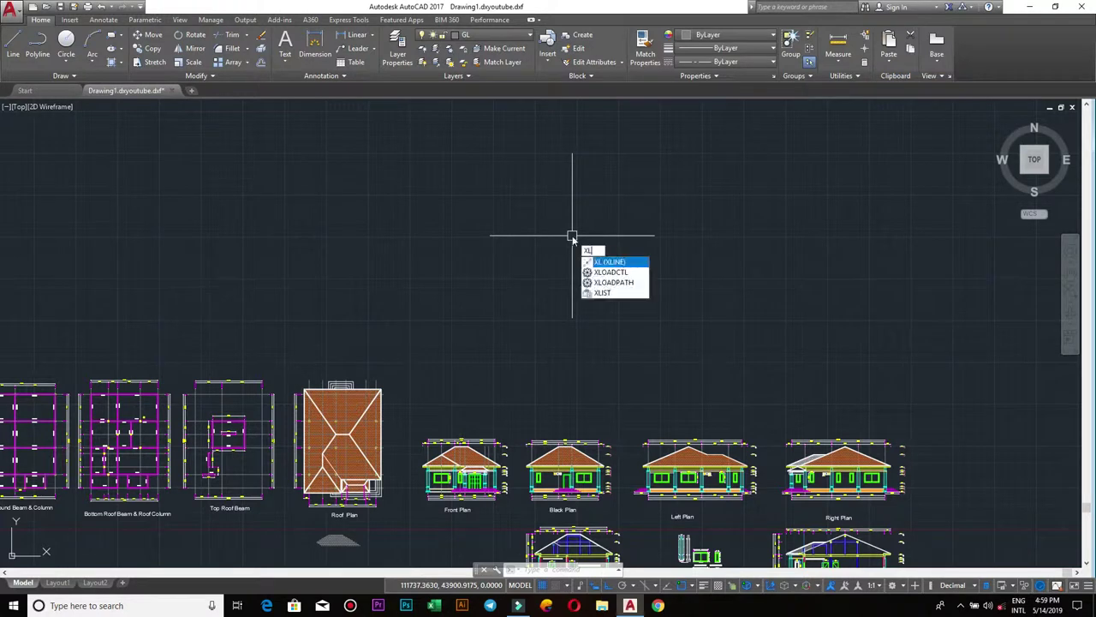
Add a horizontal infinite construction line above the plans and elevations.
key("Return")
type("h")
key("Return")
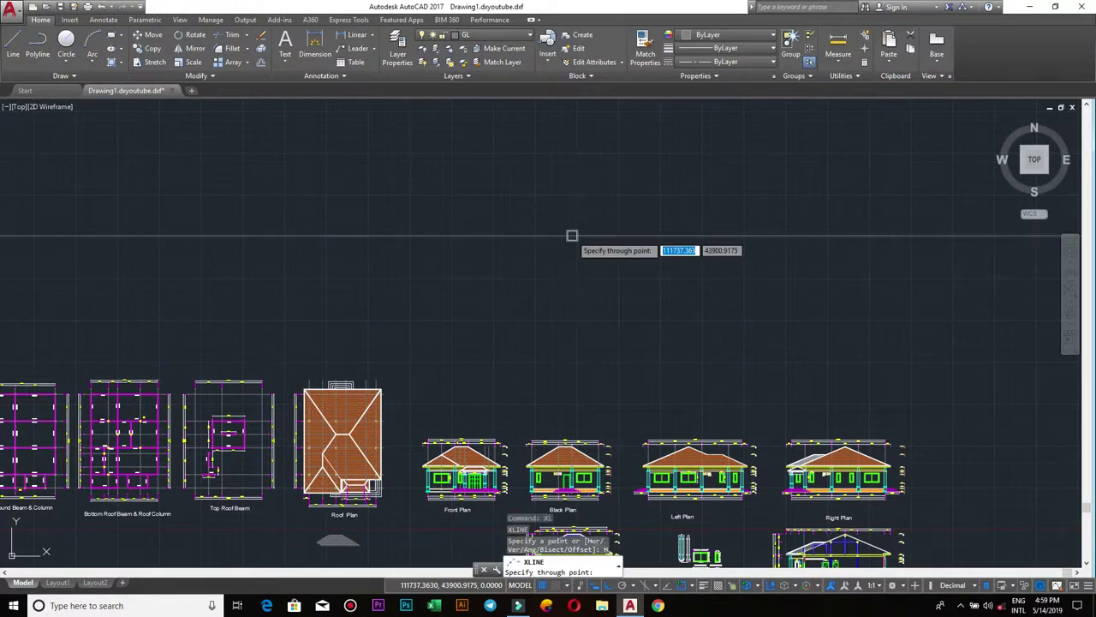
key("Escape")
scroll(656, 228, "down", 2)
scroll(641, 232, "up", 2)
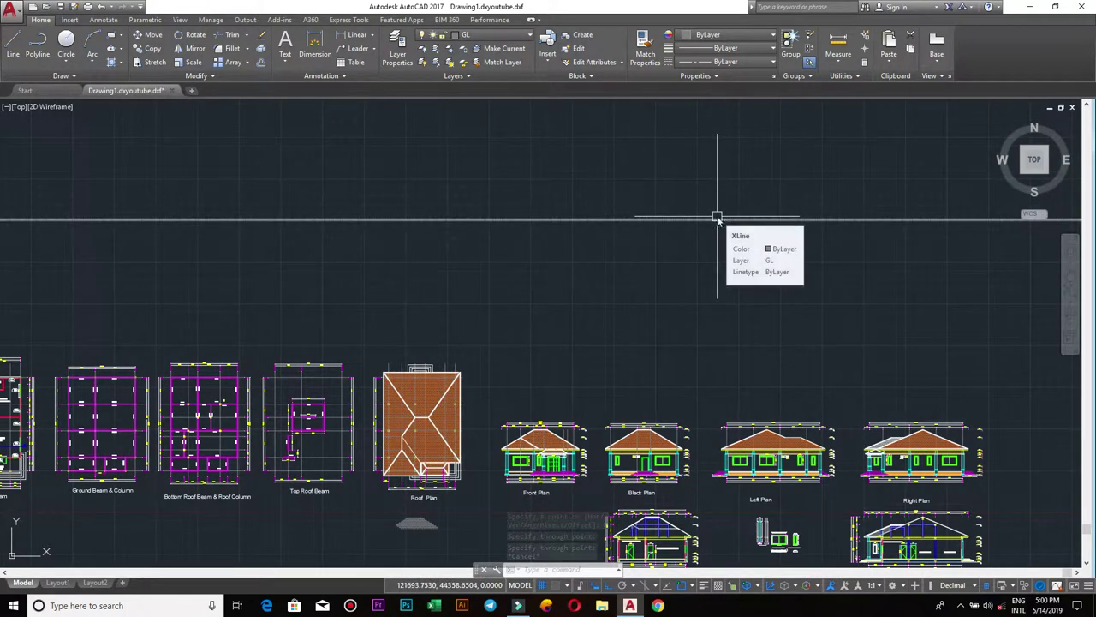
Add a vertical infinite construction line with XL.
type("XL")
key("Return")
type("v")
key("Return")
scroll(697, 194, "down", 3)
key("Escape")
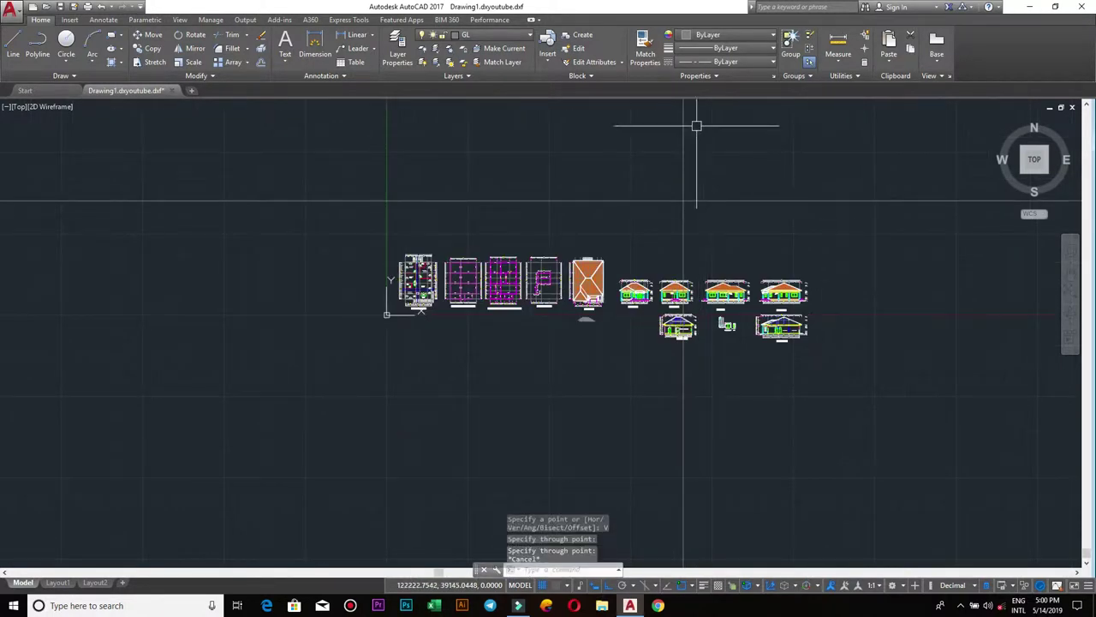
scroll(678, 184, "up", 2)
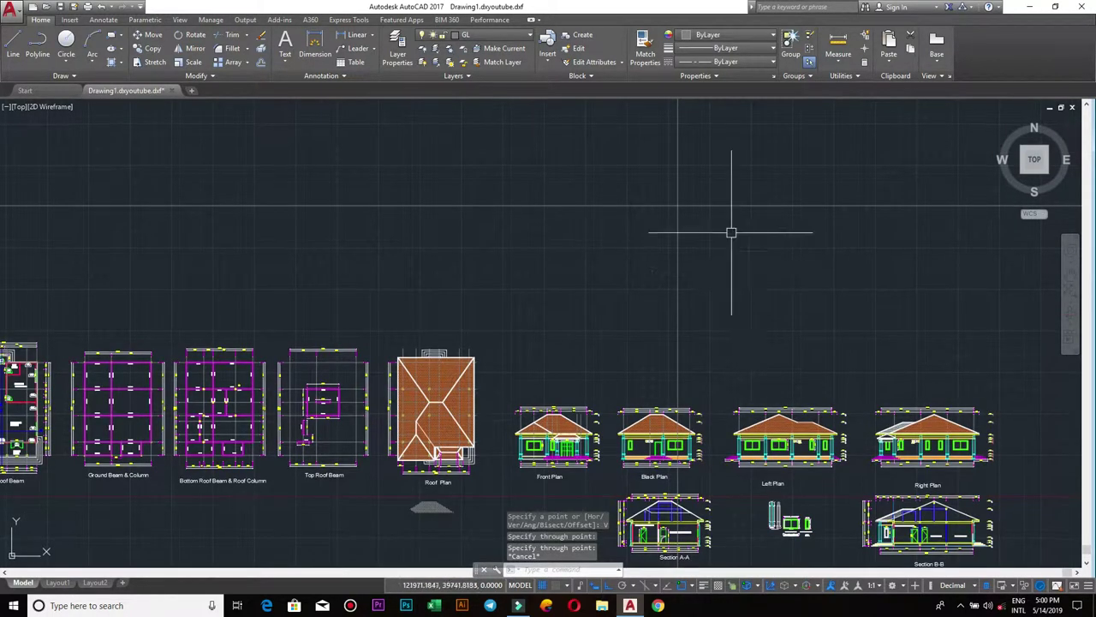
middle_click_drag(714, 355, 713, 248)
scroll(720, 249, "up", 4)
middle_click_drag(720, 309, 757, 260)
scroll(740, 299, "up", 2)
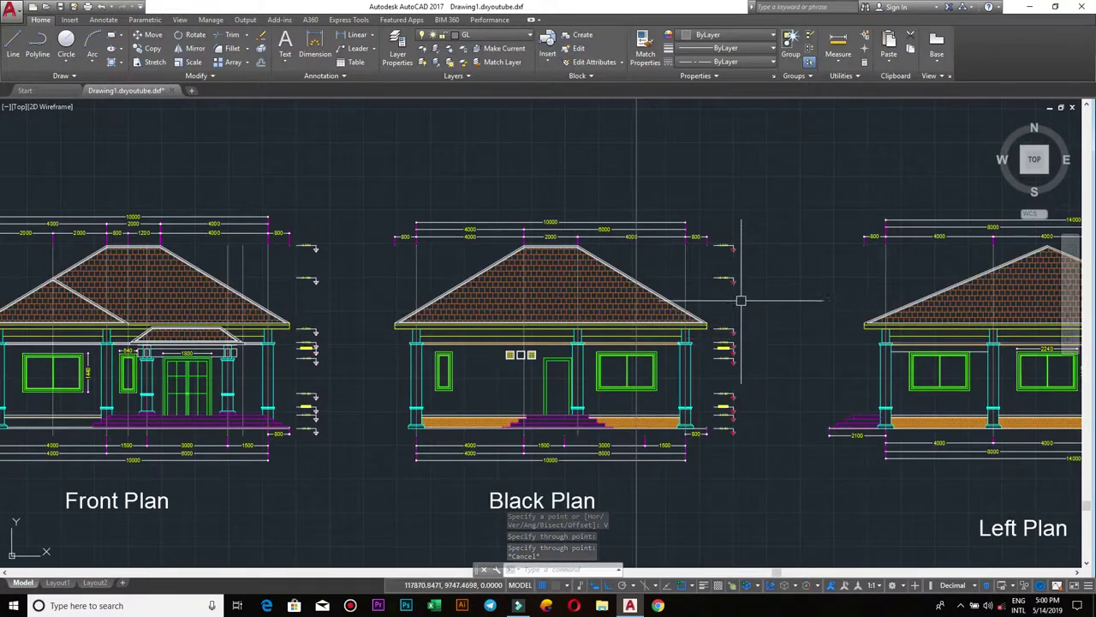
middle_click_drag(464, 306, 580, 324)
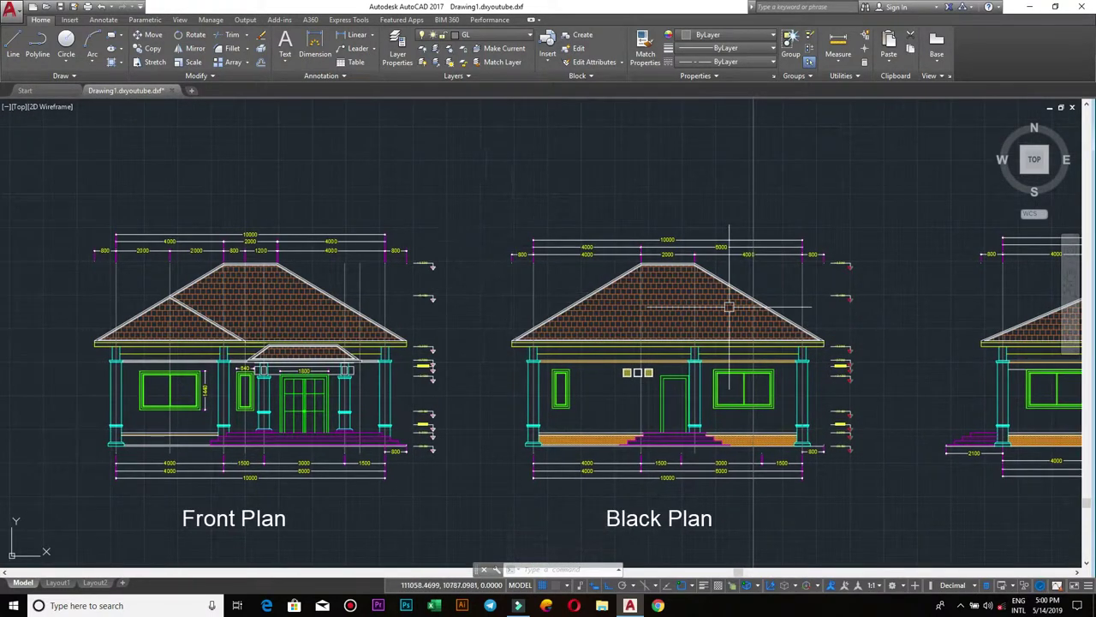
mouse_move(873, 317)
middle_mouse_down()
mouse_move(759, 306)
mouse_move(868, 313)
middle_mouse_up()
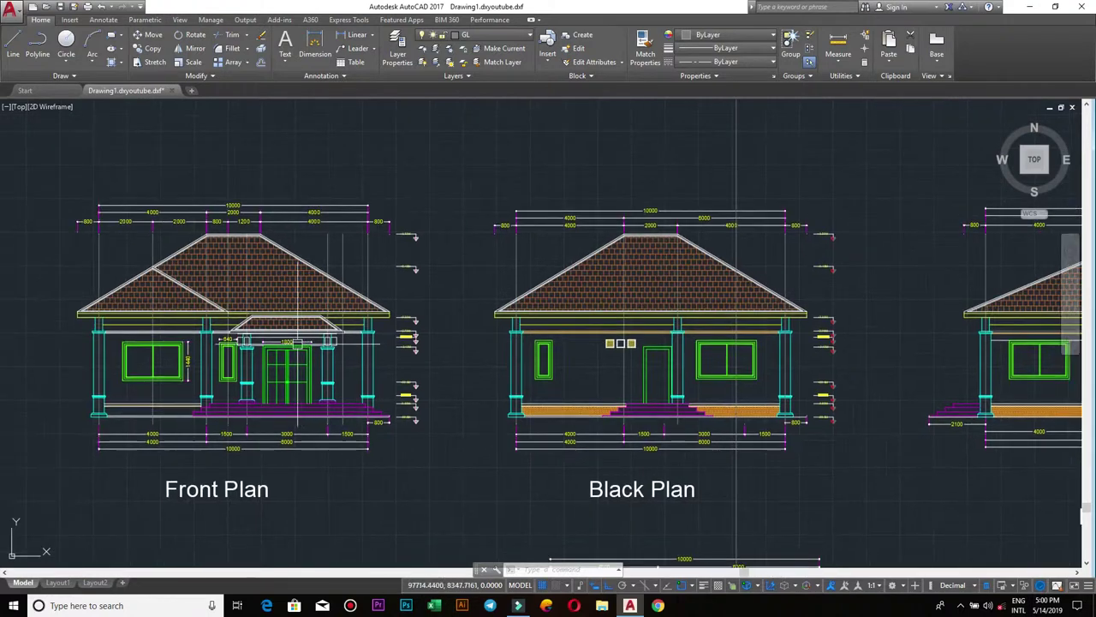
middle_click_drag(929, 428, 691, 428)
scroll(716, 439, "down", 4)
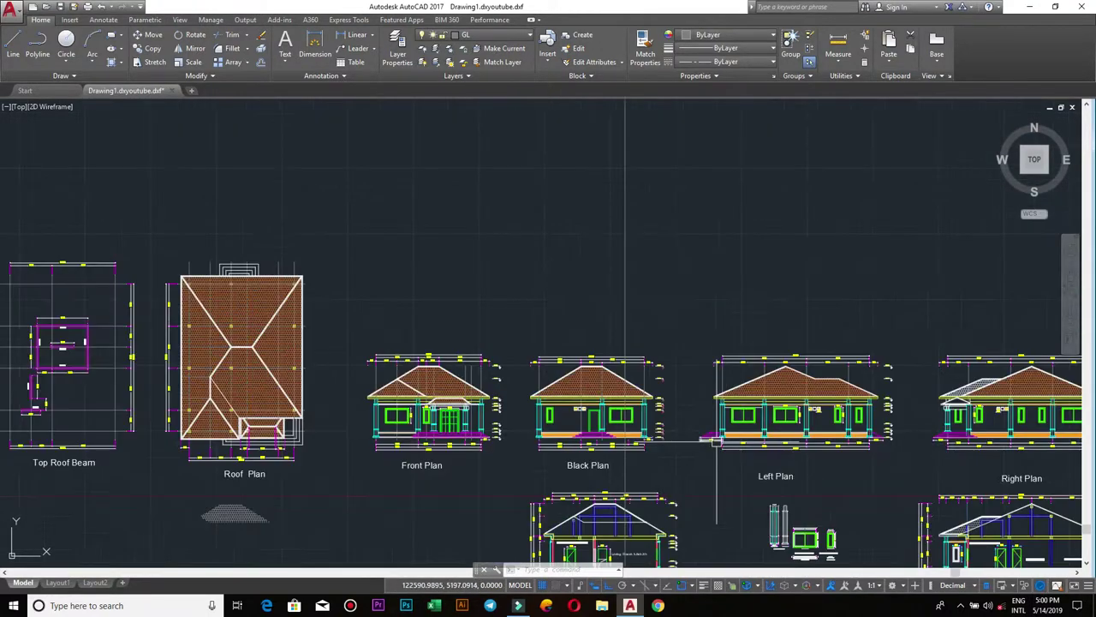
scroll(839, 420, "up", 2)
middle_click_drag(646, 459, 781, 417)
scroll(370, 397, "up", 2)
middle_click_drag(312, 368, 503, 368)
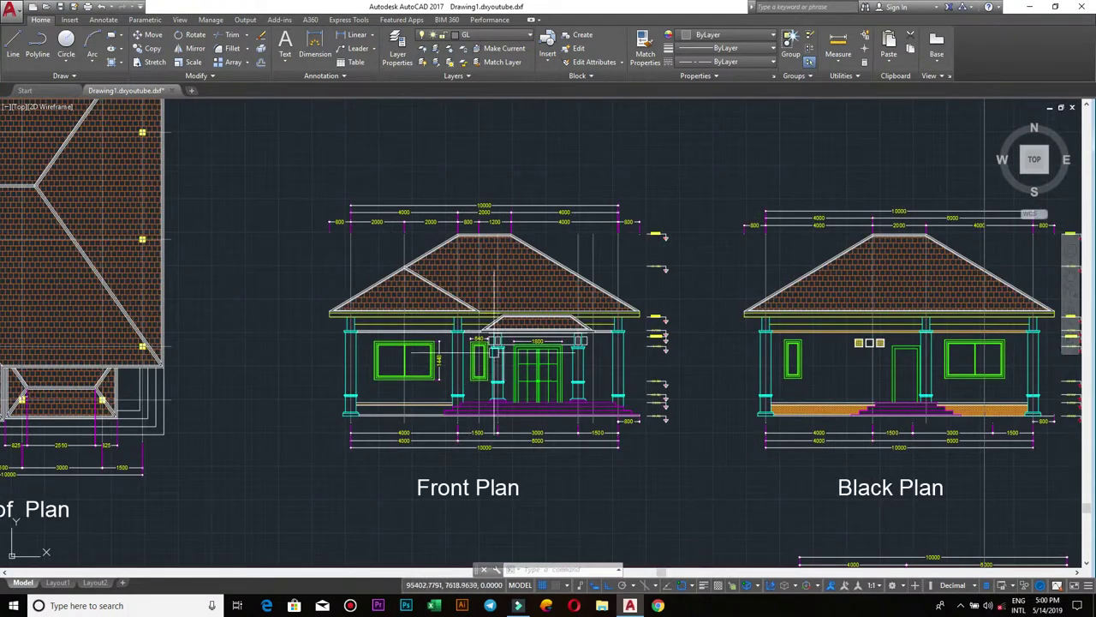
scroll(465, 296, "up", 2)
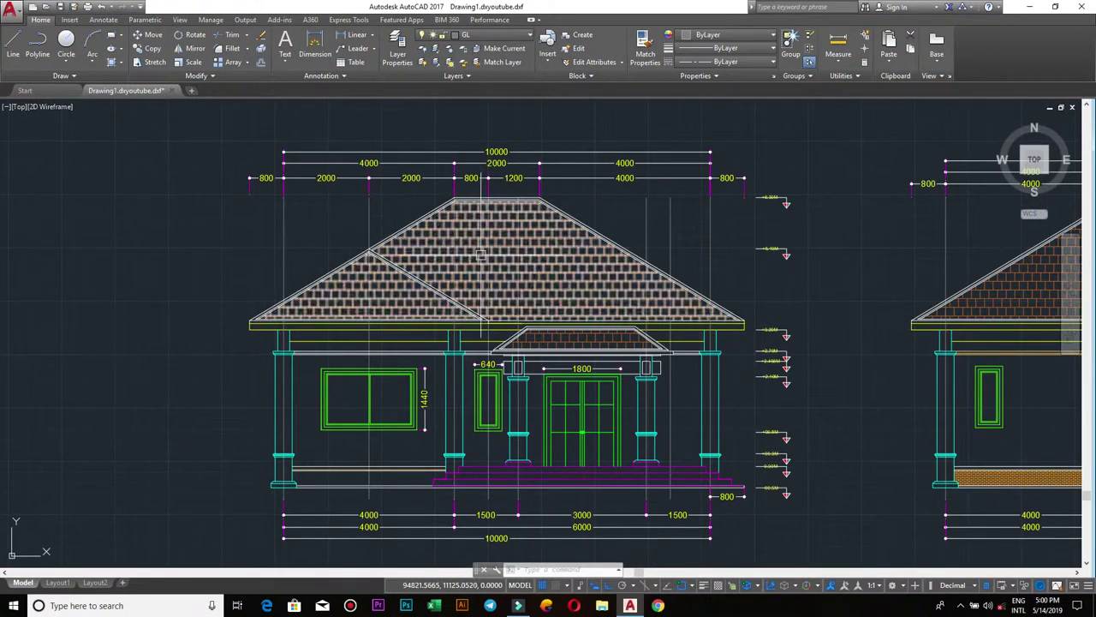
scroll(510, 275, "down", 2)
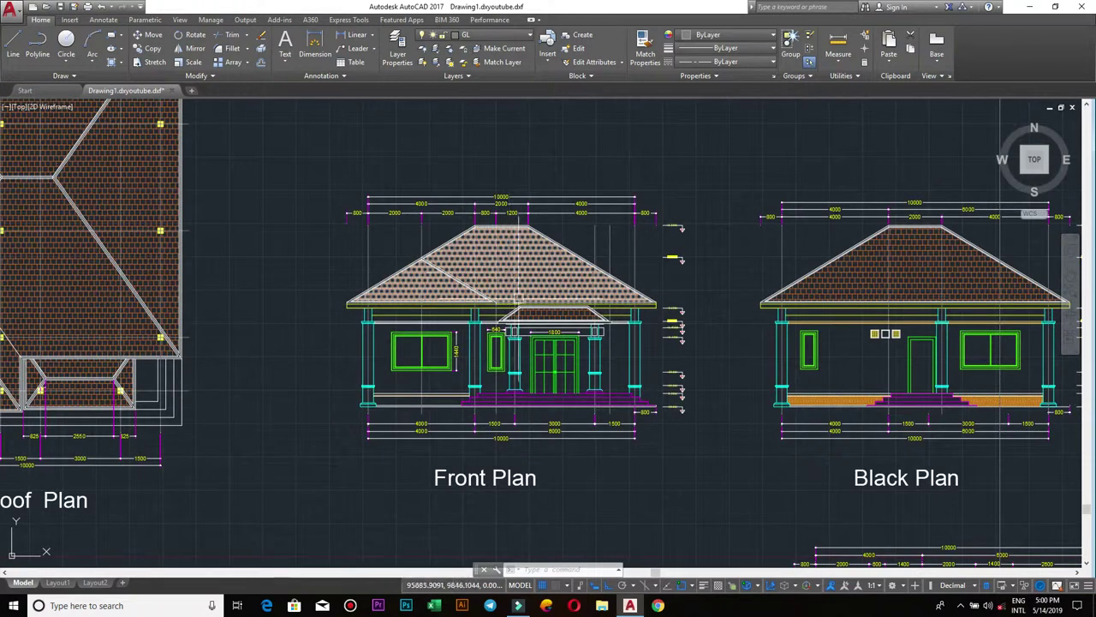
scroll(270, 381, "down", 2)
middle_click_drag(291, 311, 536, 343)
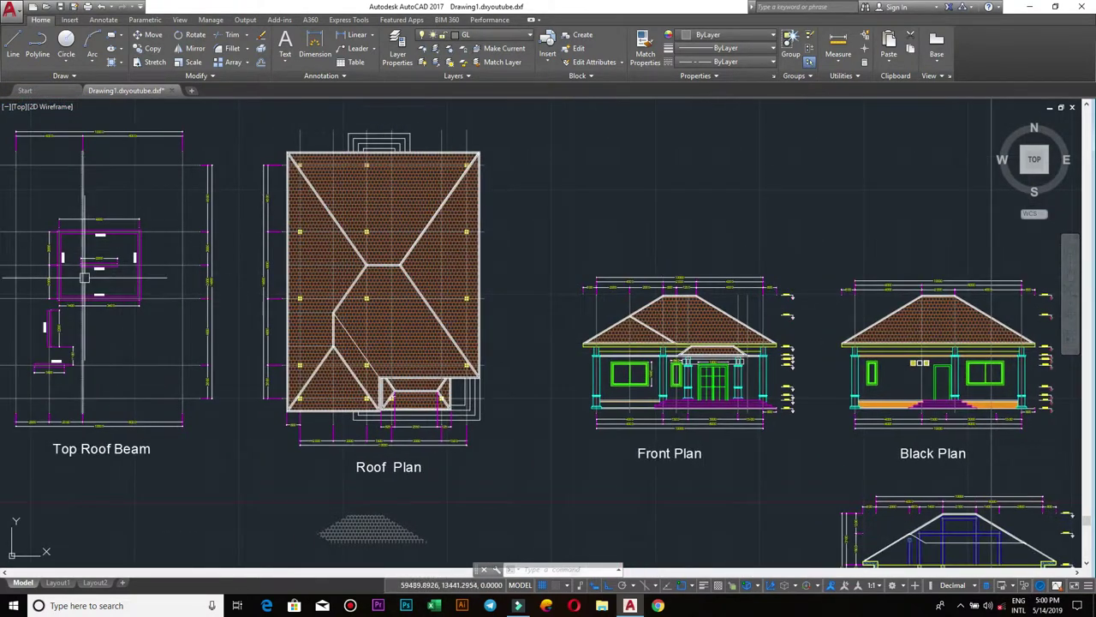
scroll(577, 343, "up", 2)
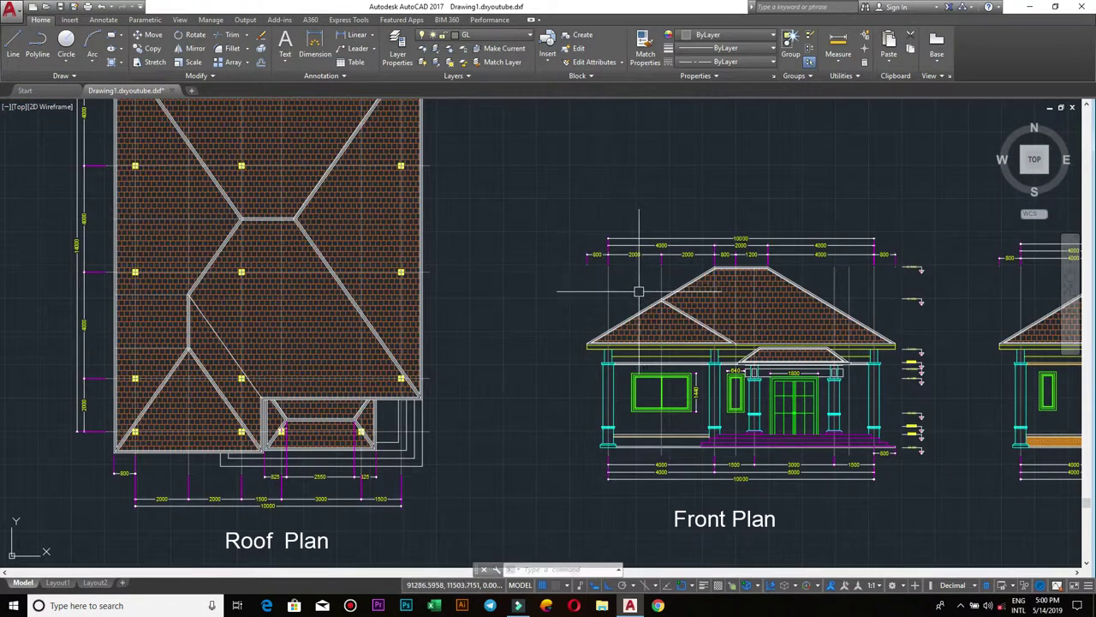
scroll(891, 370, "up", 2)
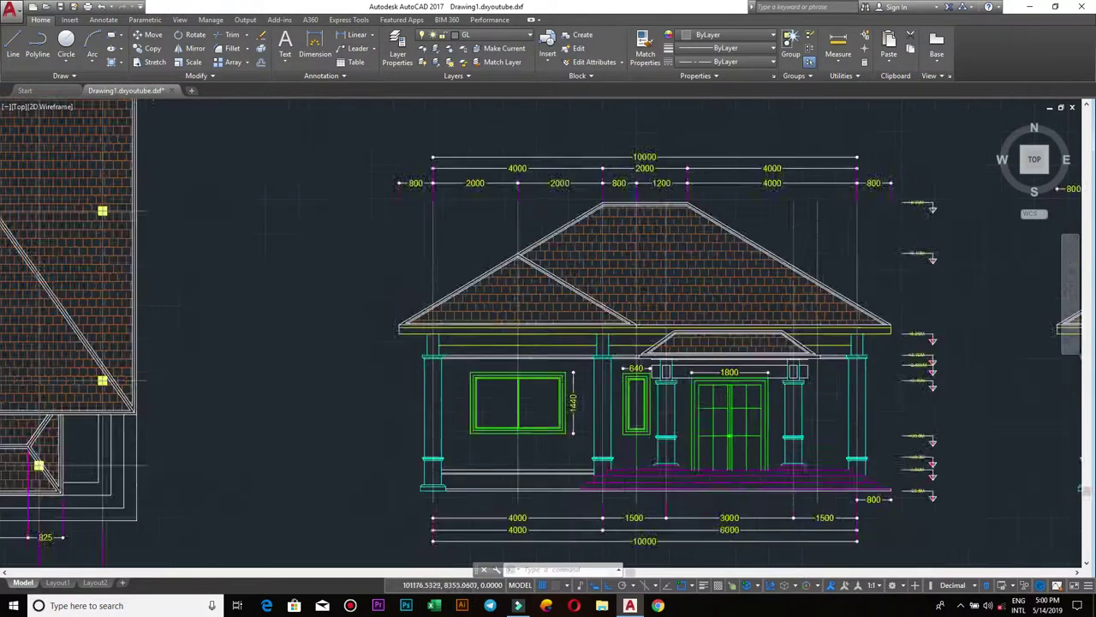
scroll(891, 370, "up", 2)
scroll(859, 202, "down", 2)
middle_click_drag(860, 202, 857, 335)
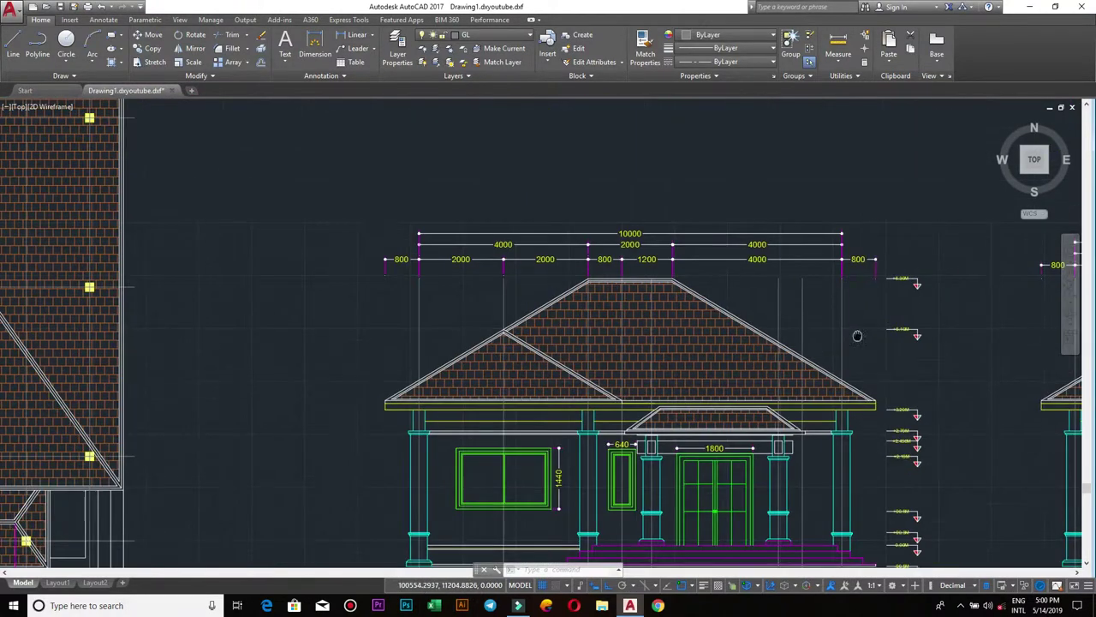
left_click(867, 297)
left_click(762, 306)
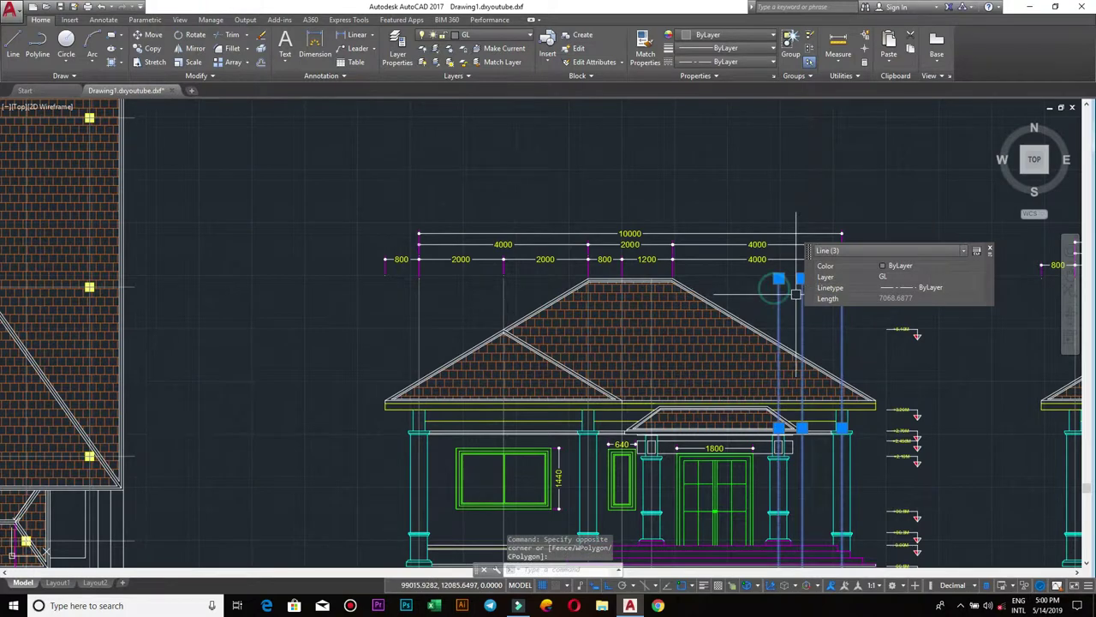
key("Escape")
scroll(780, 310, "down", 1)
scroll(780, 310, "down", 1)
scroll(778, 304, "down", 1)
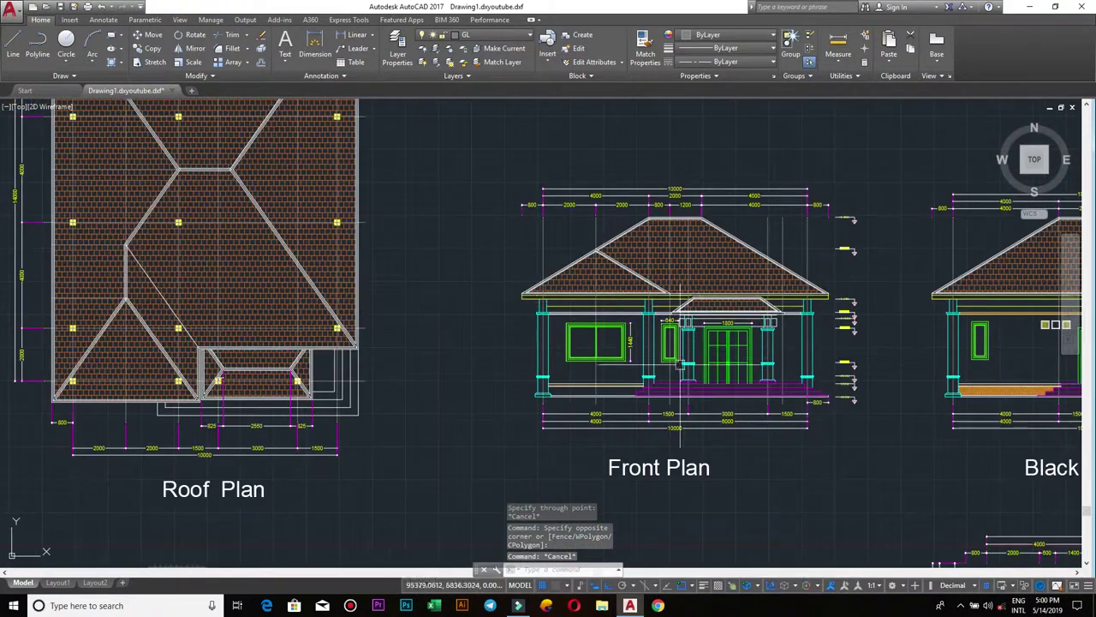
scroll(778, 301, "up", 2)
scroll(775, 300, "down", 1)
scroll(753, 287, "up", 1)
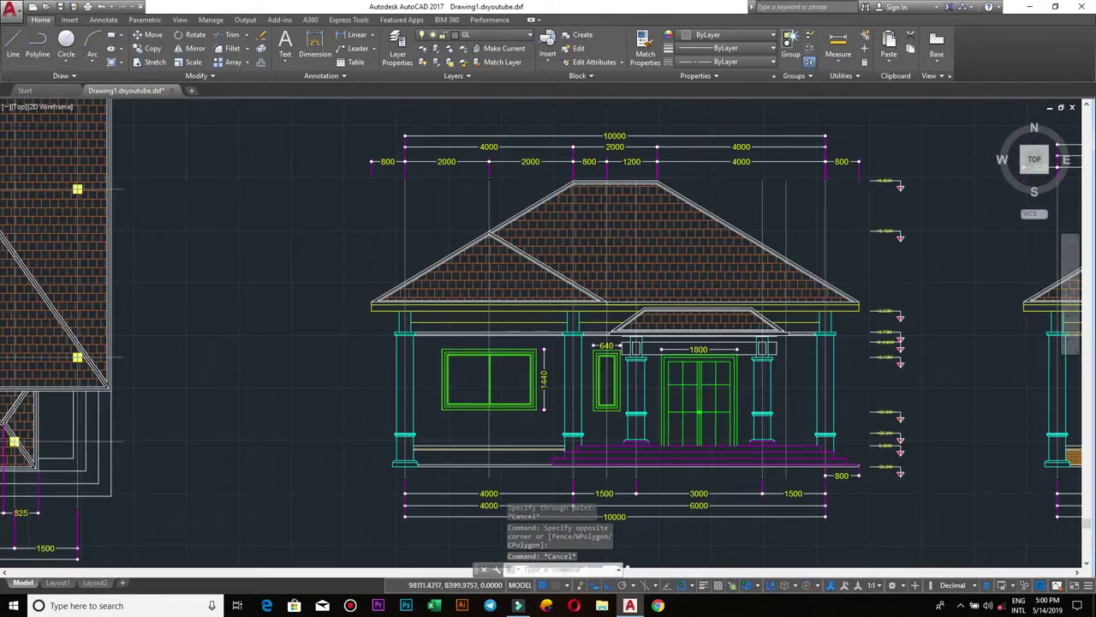
scroll(725, 272, "down", 3)
middle_click_drag(725, 272, 985, 214)
scroll(191, 331, "down", 3)
mouse_move(191, 330)
middle_mouse_down()
mouse_move(263, 370)
mouse_move(482, 379)
middle_mouse_up()
scroll(482, 380, "up", 3)
scroll(476, 257, "up", 1)
scroll(462, 345, "up", 1)
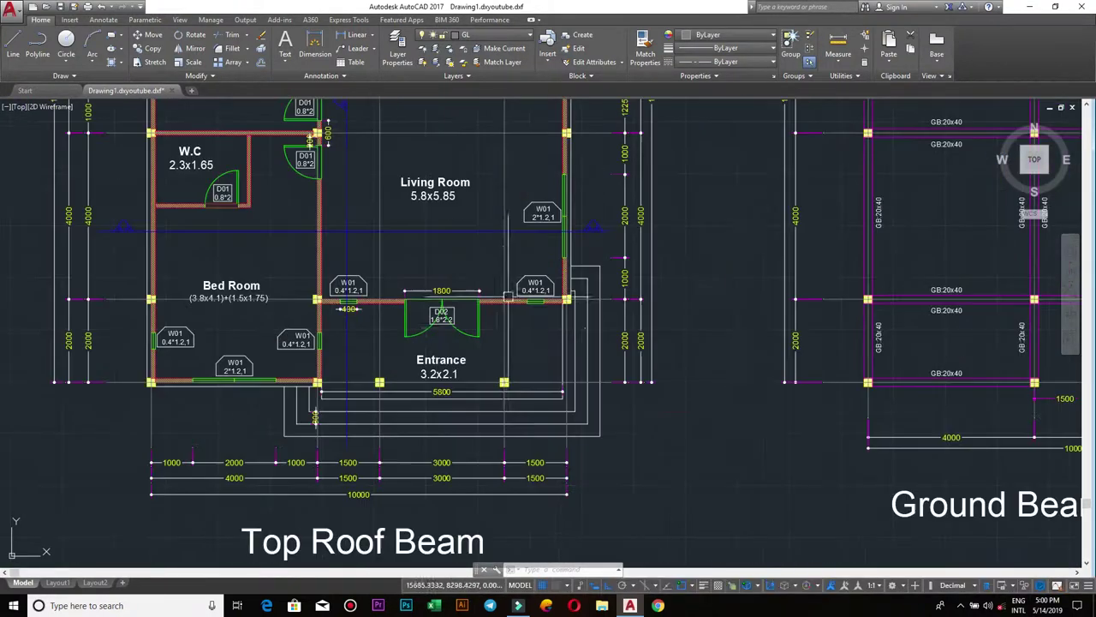
Isolate the GL grid layer by picking a grid line in the Top Roof Beam plan.
left_click(150, 417)
key("Escape")
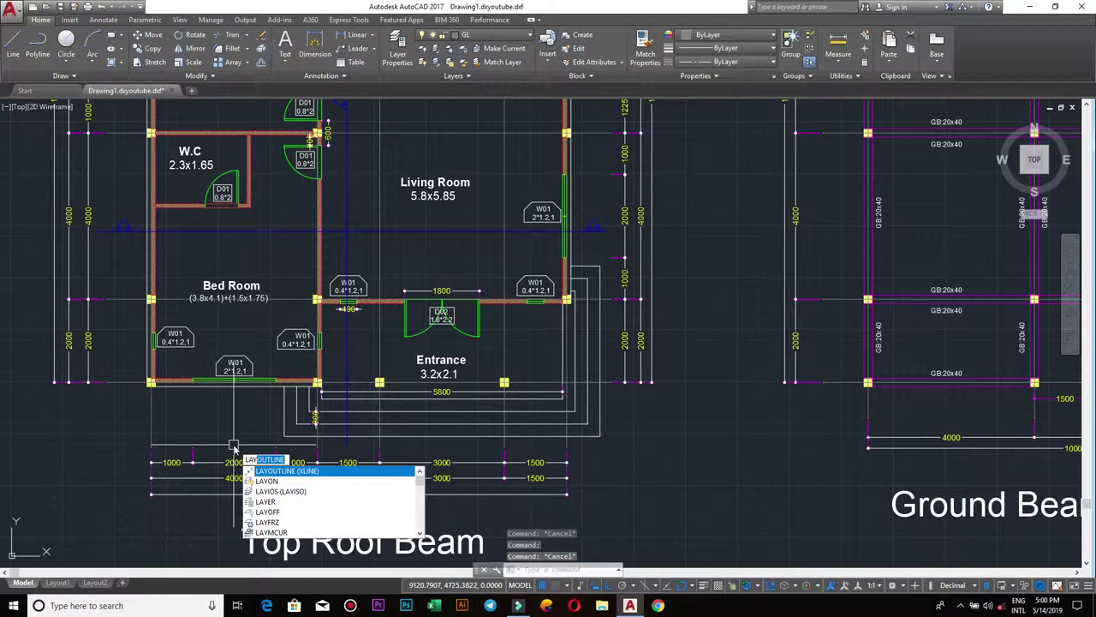
type("i")
key("Return")
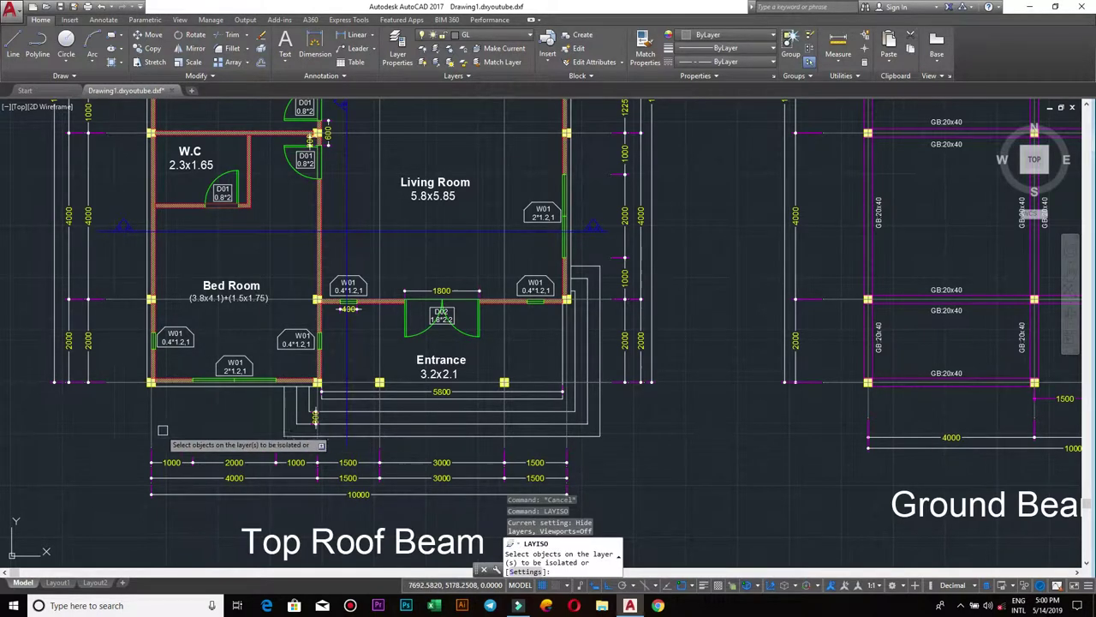
left_click(153, 418)
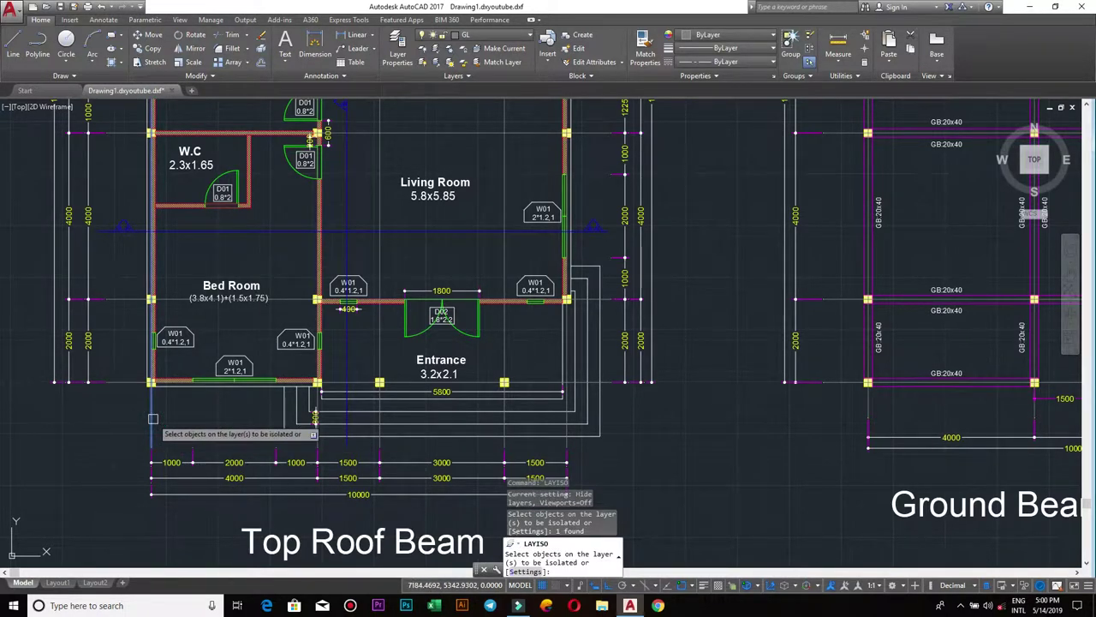
key("Return")
scroll(152, 419, "down", 3)
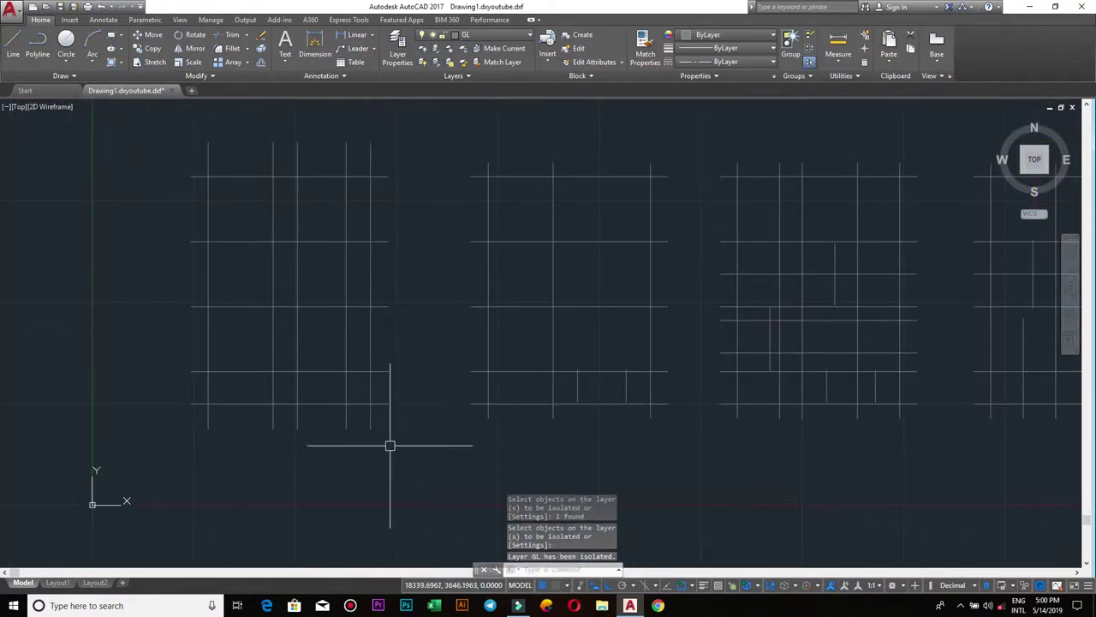
Copy the first plan's five vertical grid lines into the empty space above the plans.
left_click(391, 445)
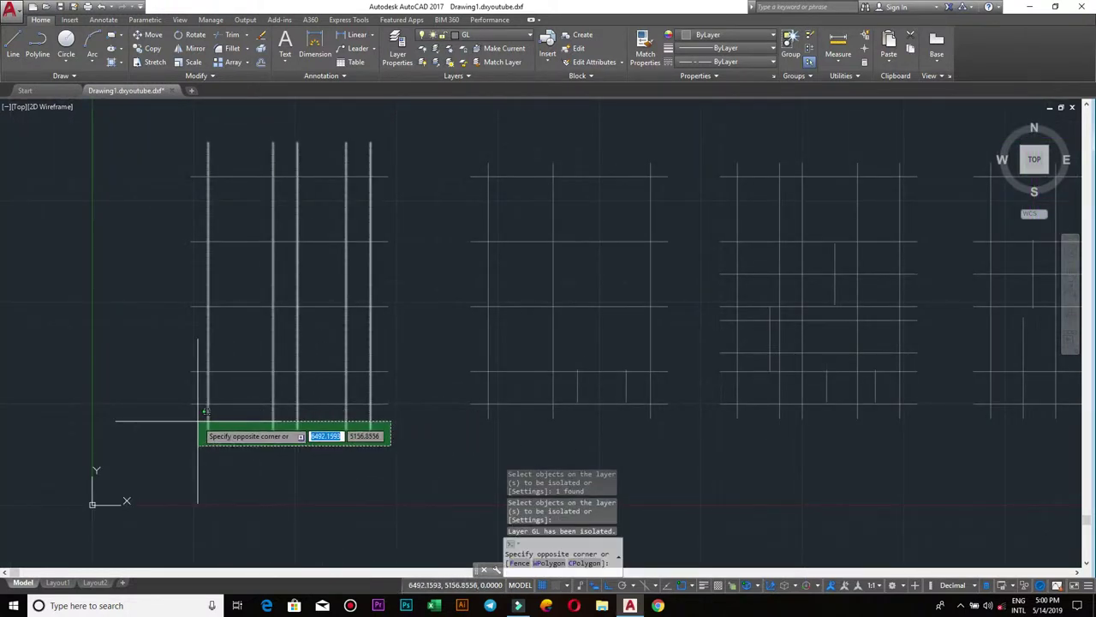
left_click(198, 412)
type("CO")
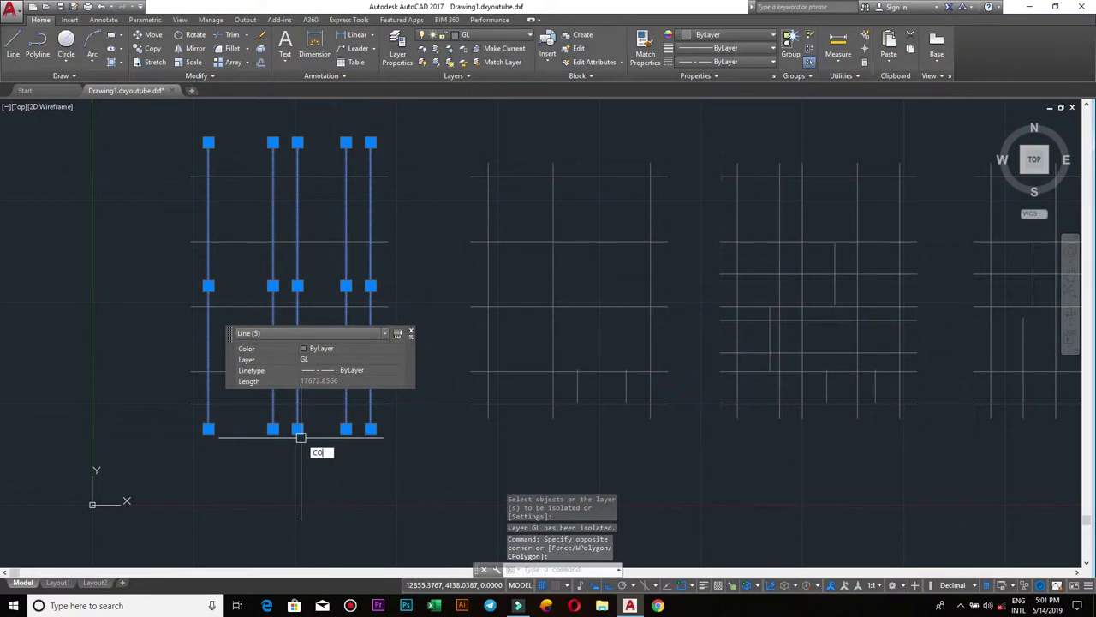
key("Return")
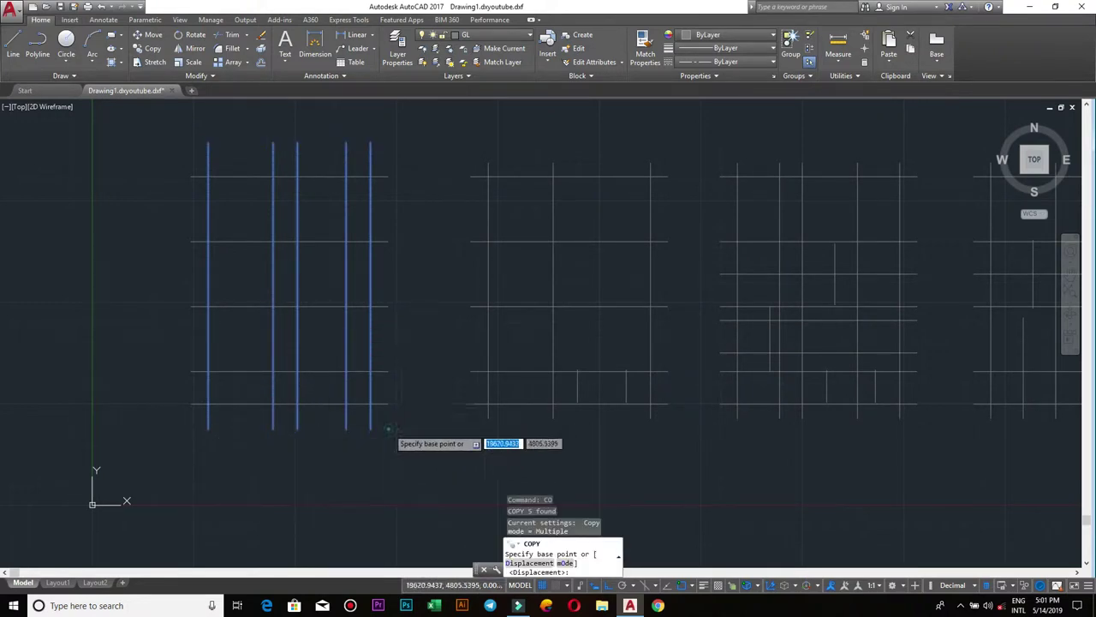
left_click(389, 428)
middle_click_drag(389, 206, 385, 454)
left_click(389, 266)
key("Return")
key("Escape")
type("LAYON")
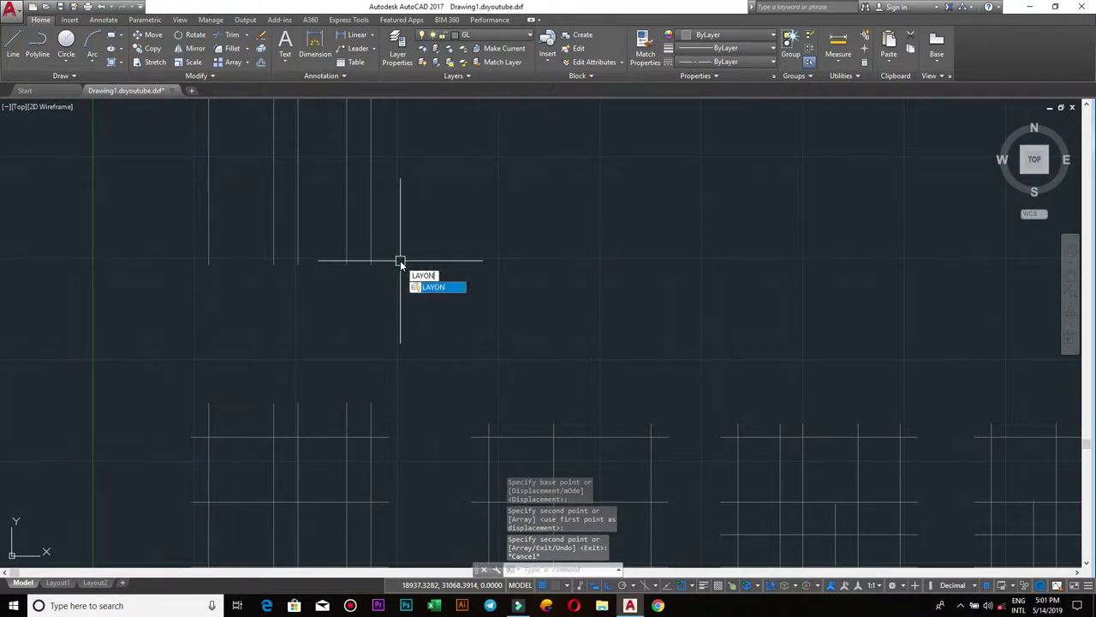
Turn all layers back on with LAYON.
key("Return")
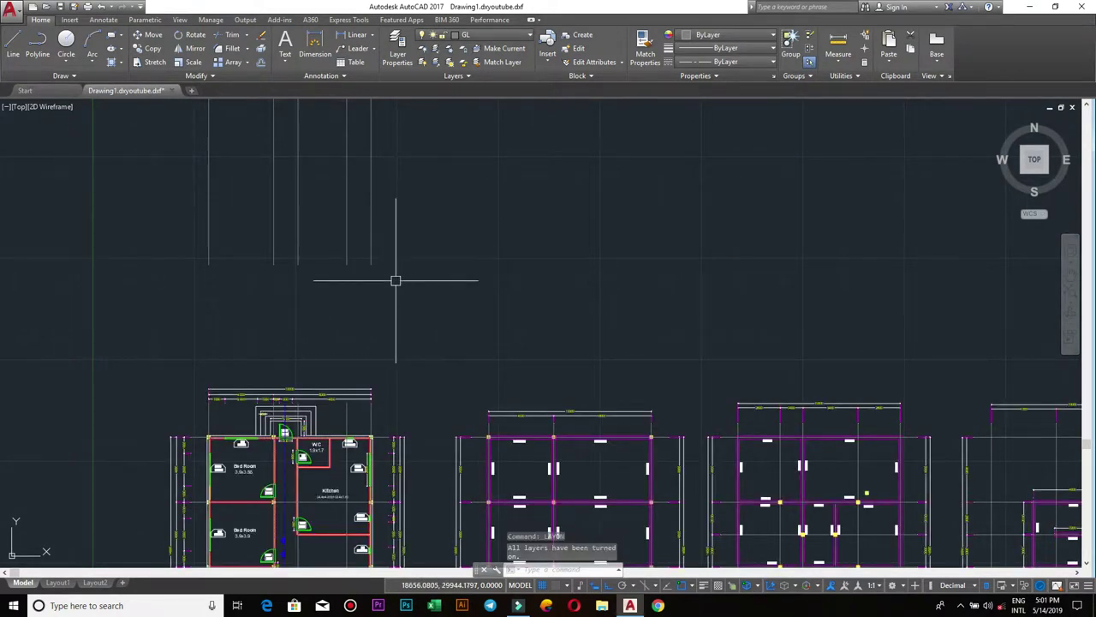
scroll(435, 354, "down", 5)
middle_click_drag(445, 286, 472, 316)
Select the five copied vertical grid lines and start moving them from a base point.
left_click(472, 313)
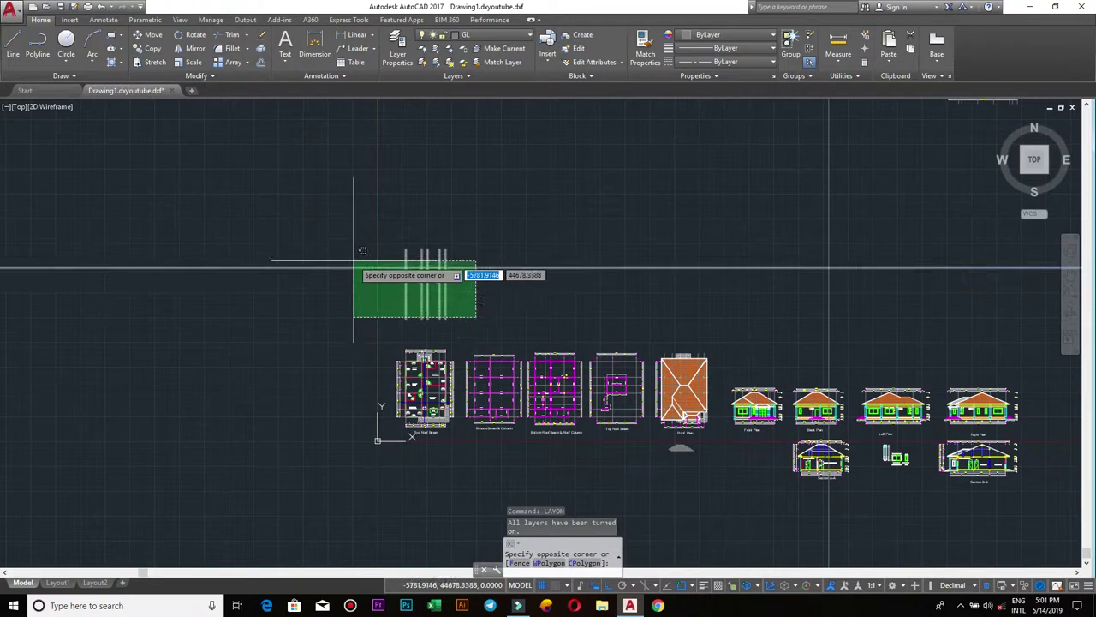
left_click(353, 250)
key("Escape")
left_click(470, 313)
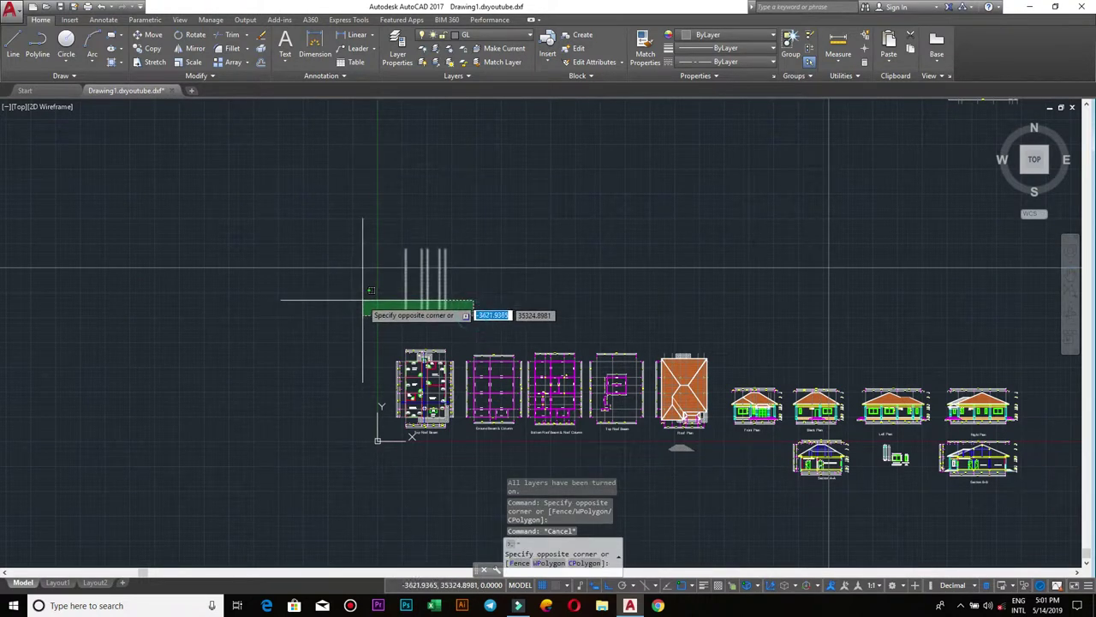
left_click(362, 300)
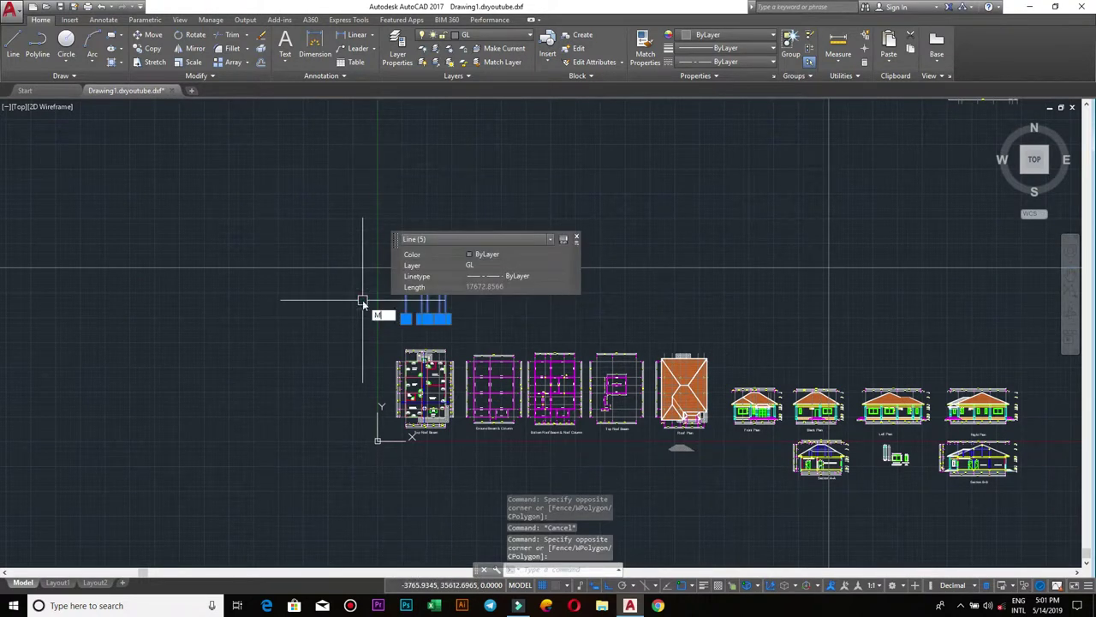
key("Return")
left_click(455, 298)
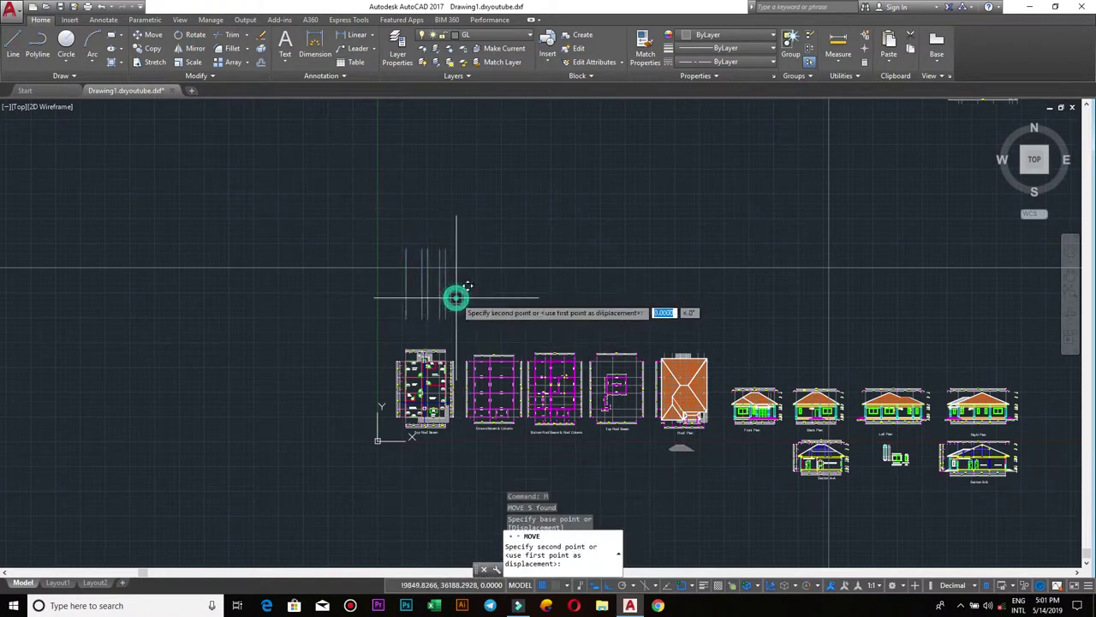
scroll(777, 339, "up", 3)
Drop the five grid lines, then move them again to sit directly above the Front Plan elevation.
left_click(775, 315)
left_click(773, 306)
left_click(588, 228)
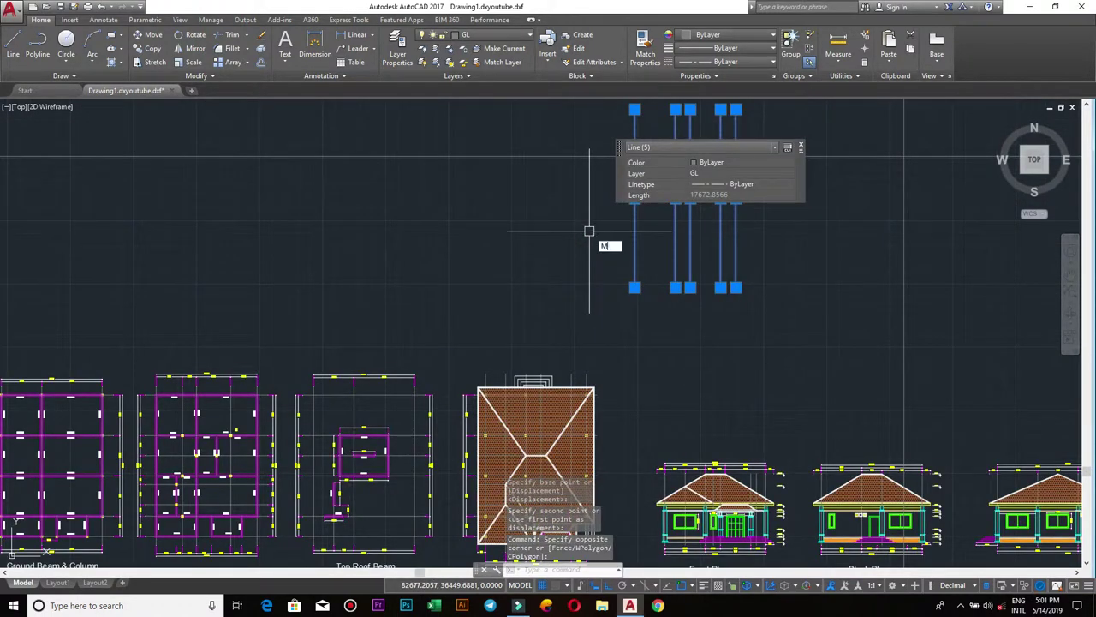
key("Return")
left_click(822, 240)
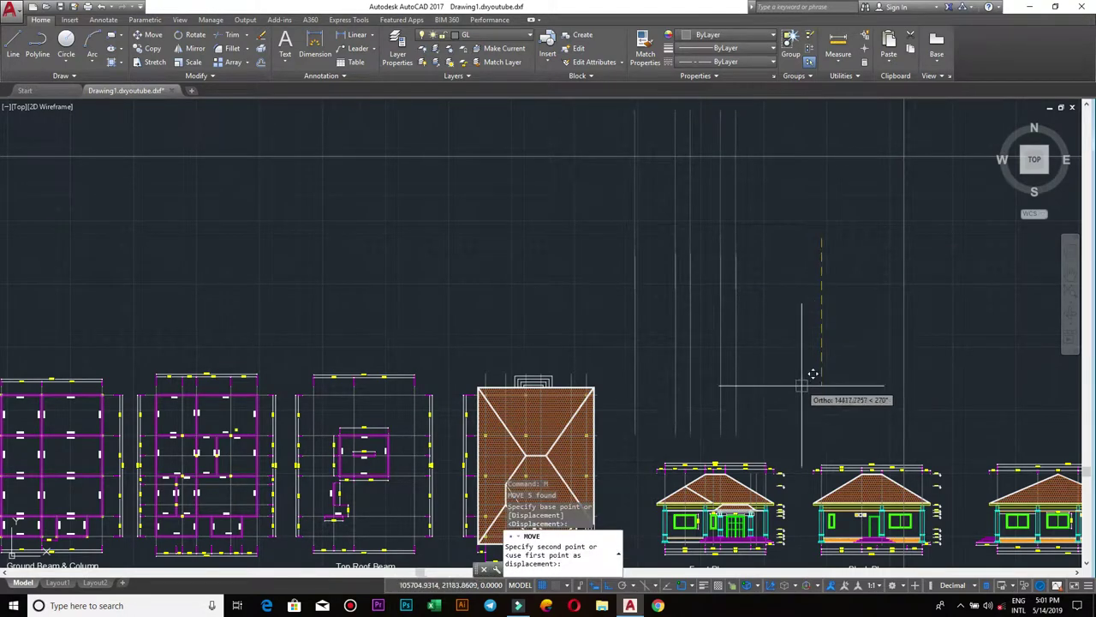
scroll(759, 309, "up", 2)
scroll(762, 289, "up", 1)
scroll(763, 232, "up", 3)
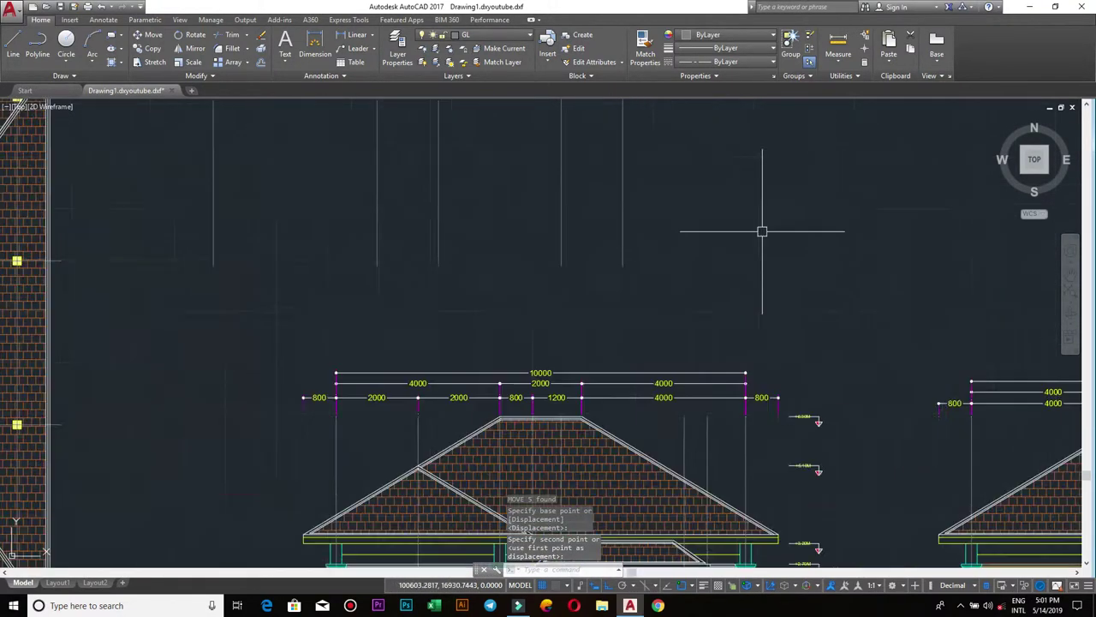
scroll(762, 232, "down", 2)
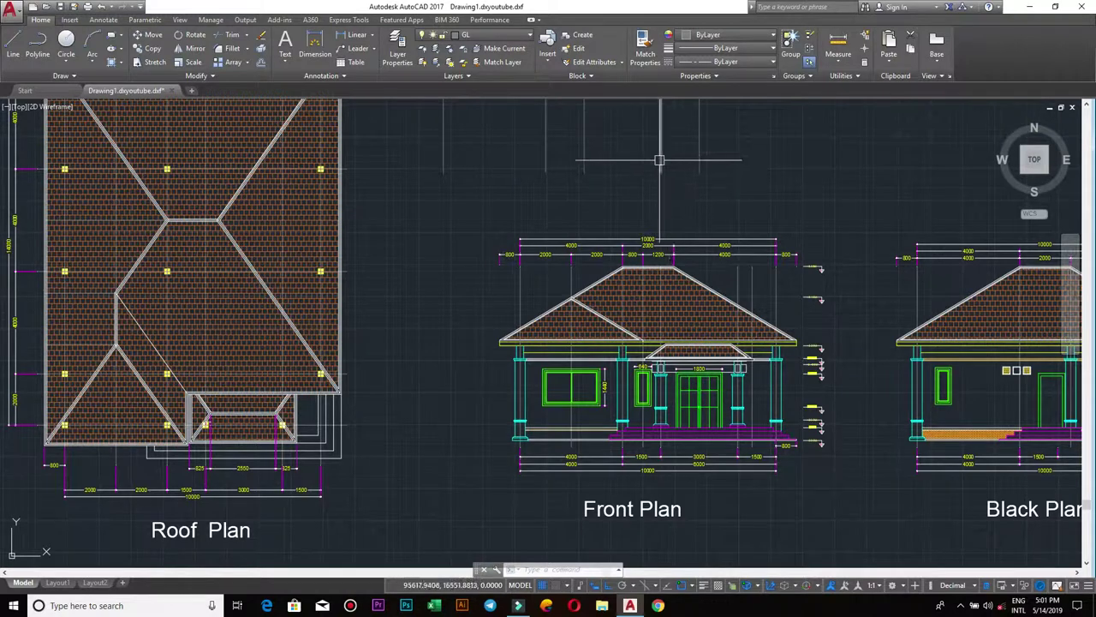
scroll(703, 169, "down", 3)
middle_click_drag(704, 169, 728, 243)
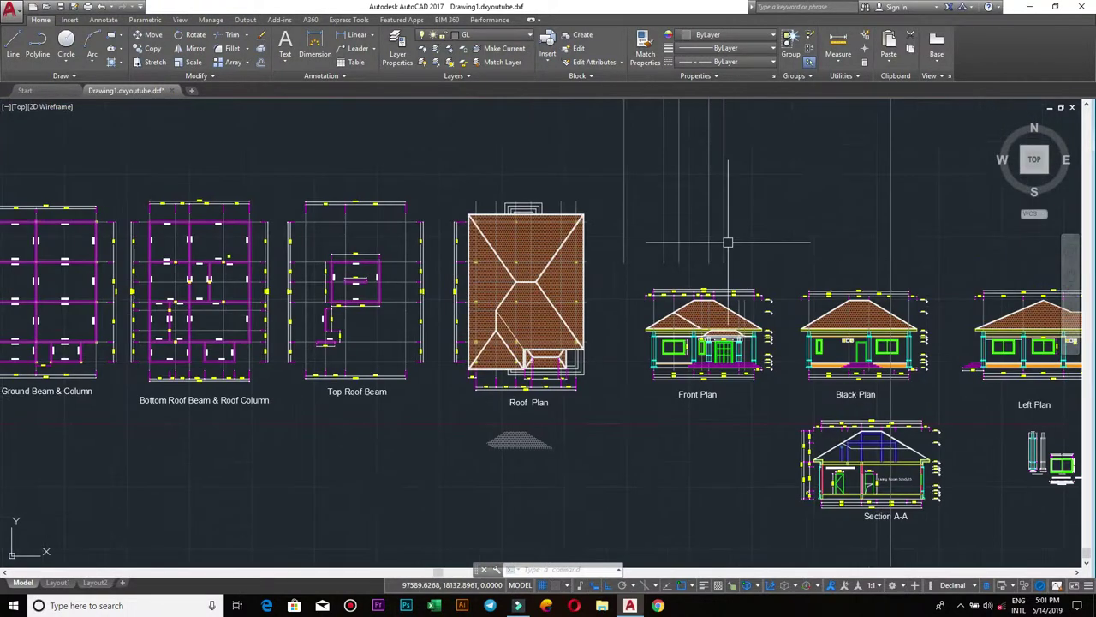
Select the five grid lines above the elevation, then clear the selection.
scroll(759, 238, "down", 2)
left_click(771, 232)
left_click(676, 165)
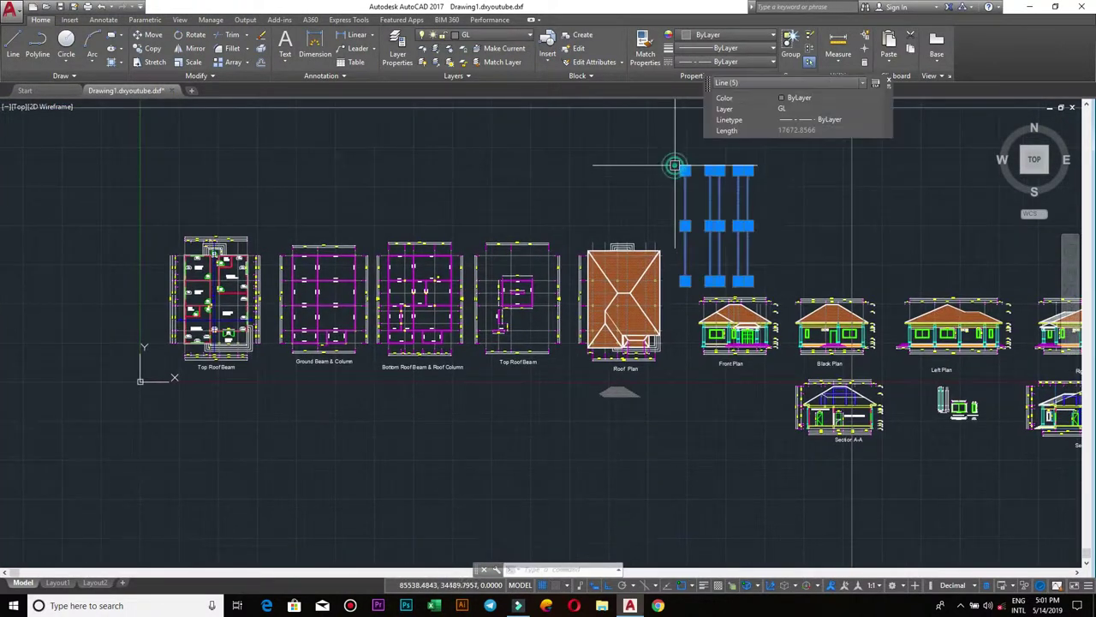
key("Escape")
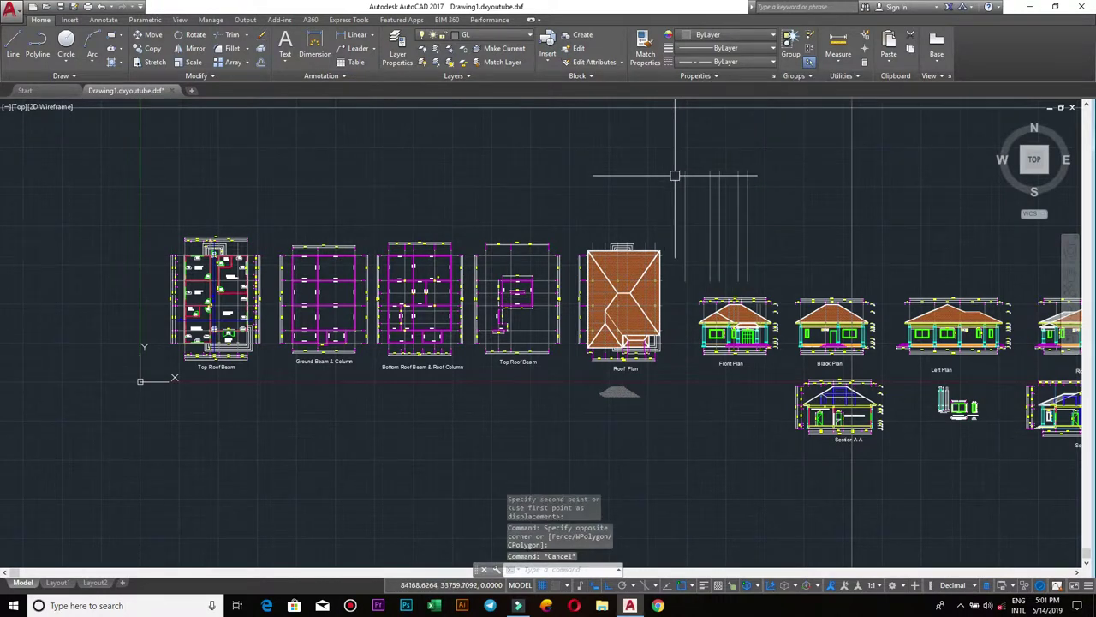
Zoom out to the overview and centre the Roof Plan beside the Front Plan.
scroll(717, 294, "up", 3)
middle_click_drag(734, 299, 780, 158)
scroll(759, 240, "down", 2)
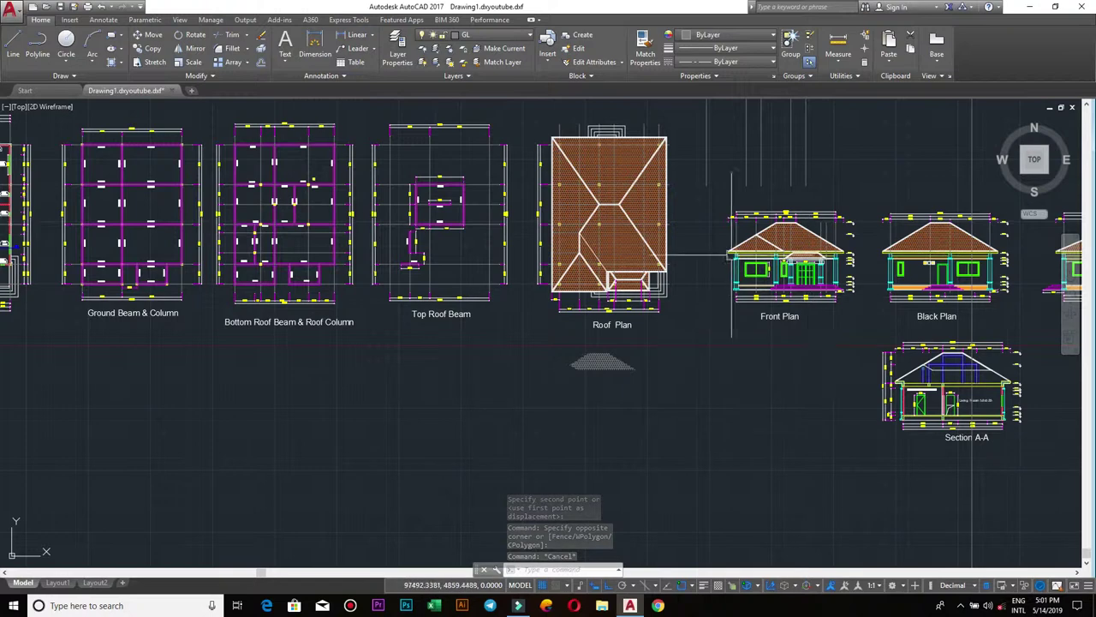
scroll(728, 330, "up", 2)
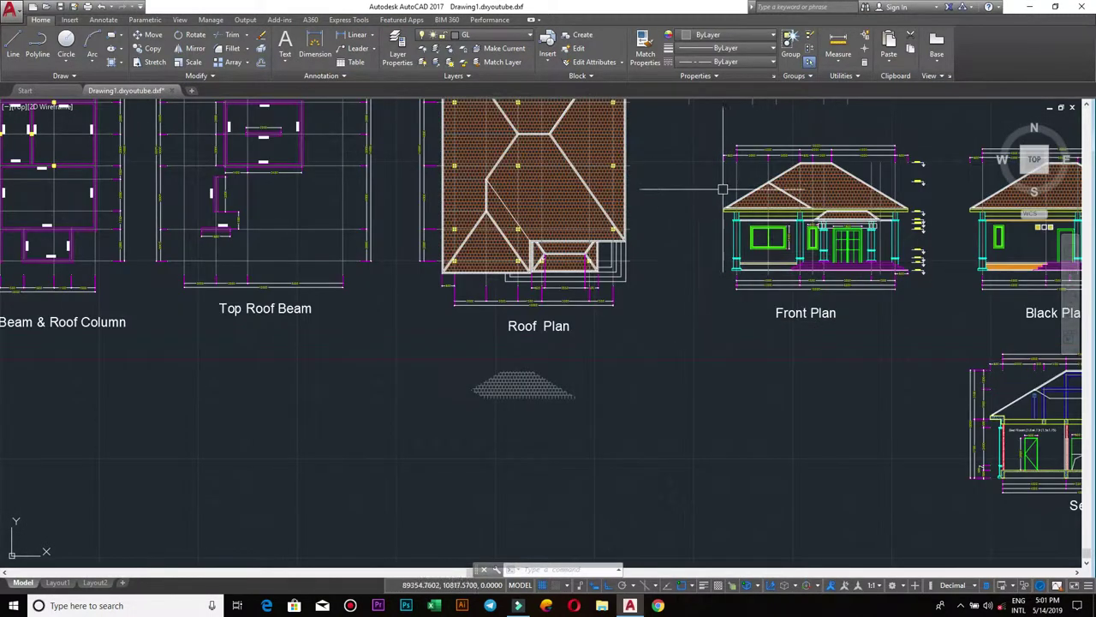
middle_click_drag(718, 191, 673, 287)
scroll(692, 293, "up", 3)
scroll(691, 291, "up", 3)
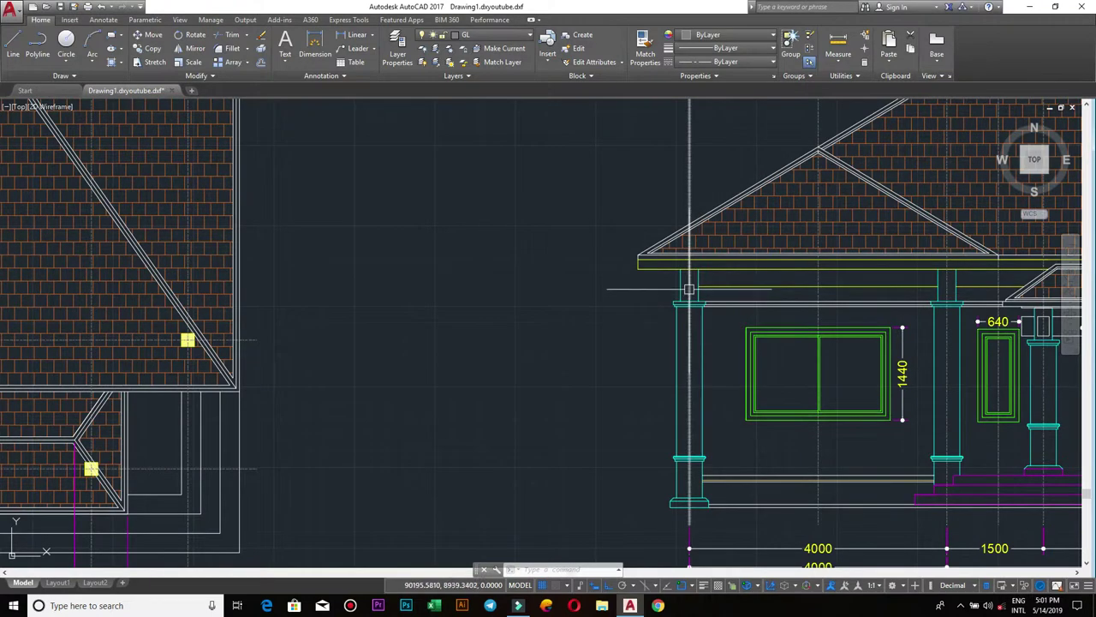
scroll(689, 289, "down", 5)
scroll(657, 343, "up", 3)
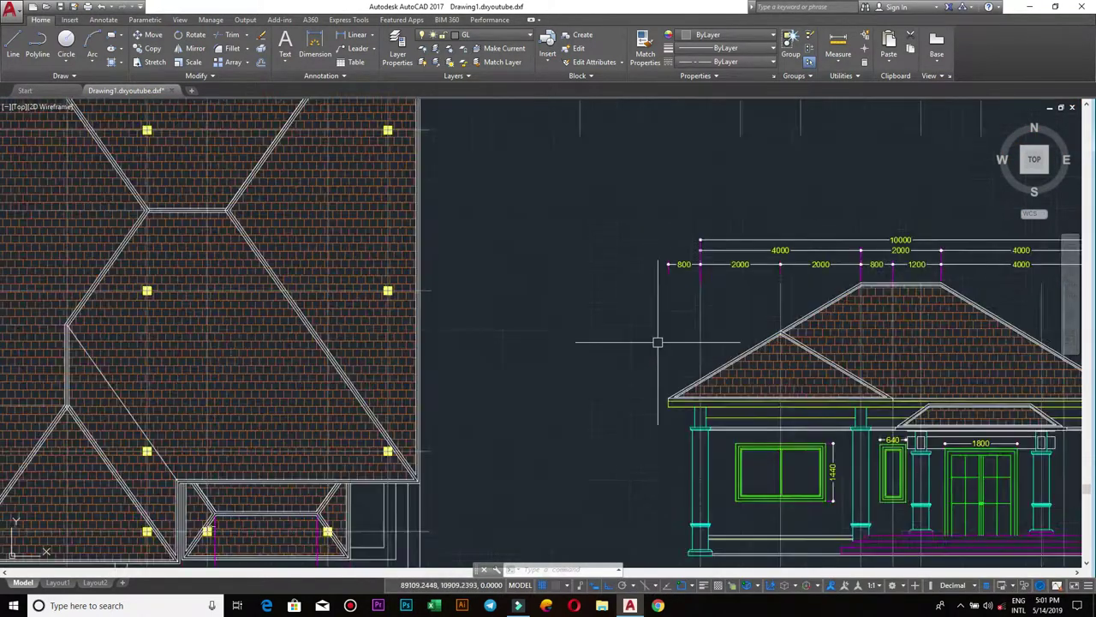
scroll(657, 343, "up", 1)
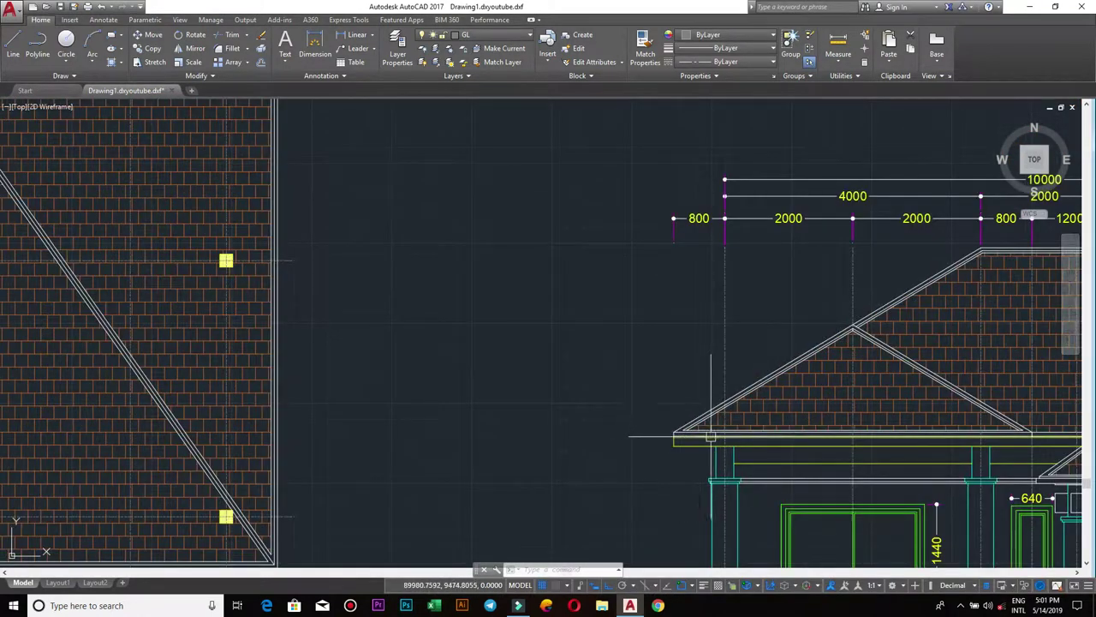
scroll(711, 437, "up", 1)
scroll(607, 411, "down", 2)
scroll(613, 368, "down", 1)
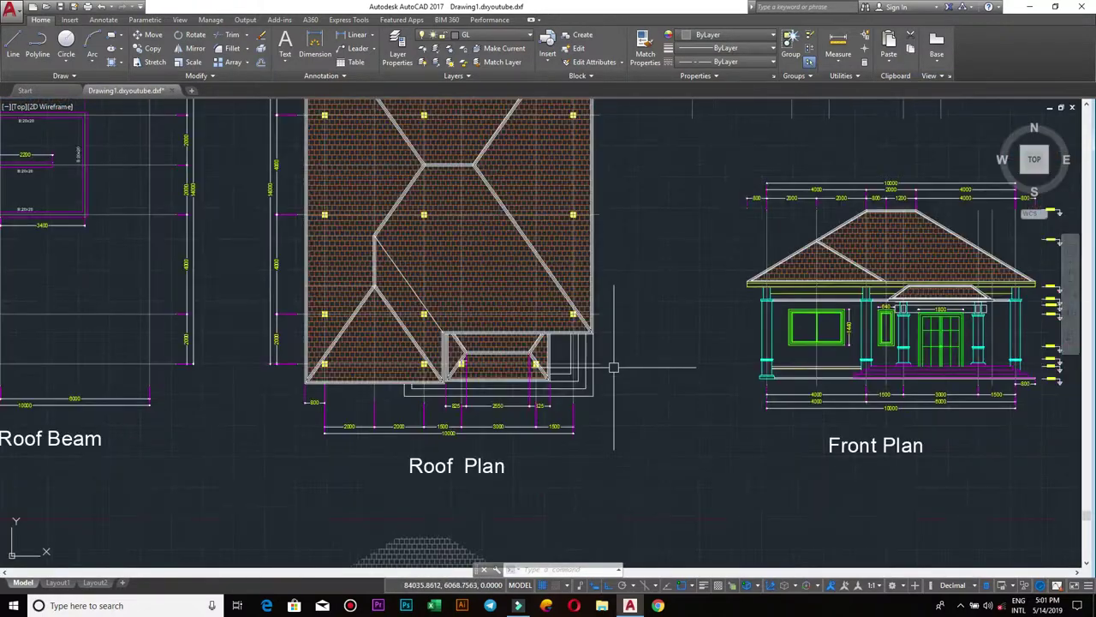
scroll(613, 367, "up", 2)
scroll(614, 385, "up", 3)
Pan from the Roof Plan's lower-left corner across to the Front Plan roof.
middle_click_drag(531, 454, 668, 454)
scroll(672, 453, "up", 5)
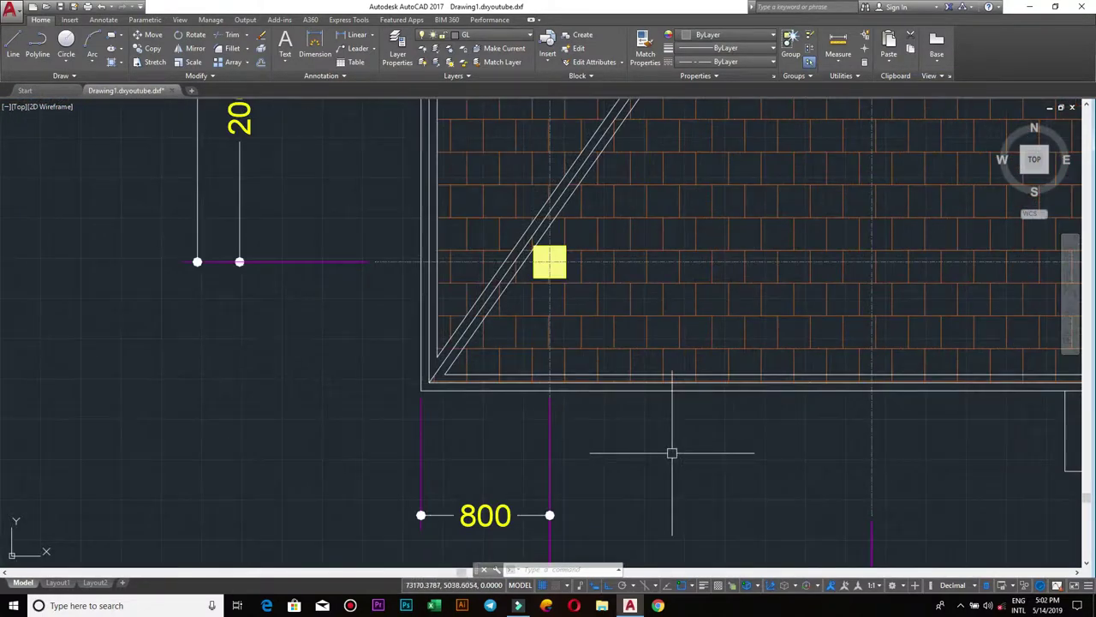
scroll(548, 391, "down", 2)
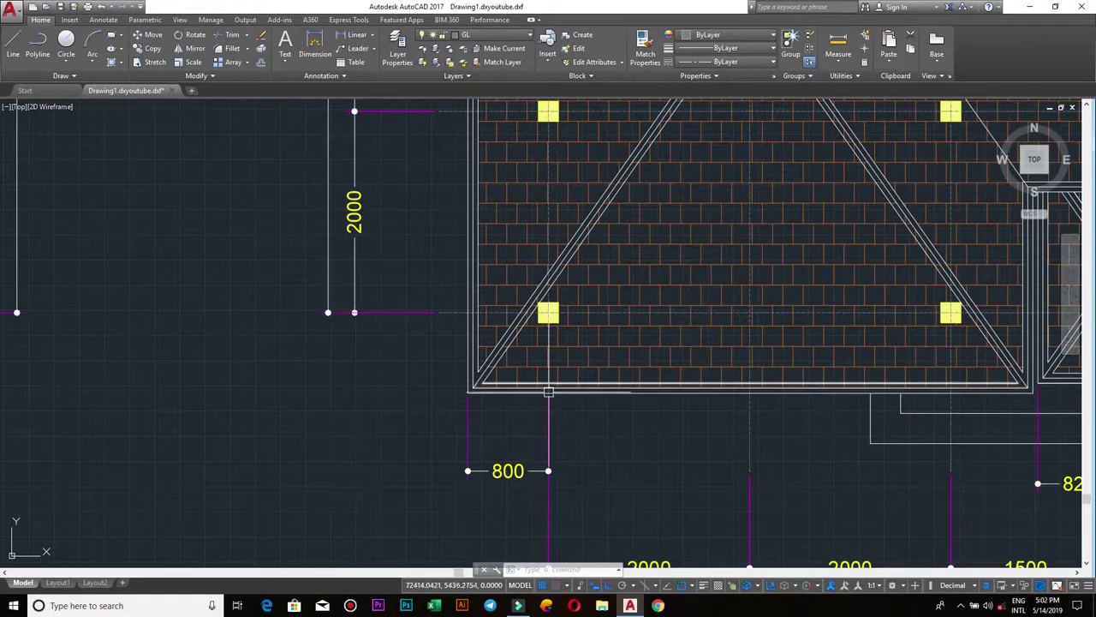
scroll(543, 448, "down", 5)
middle_click_drag(636, 448, 216, 448)
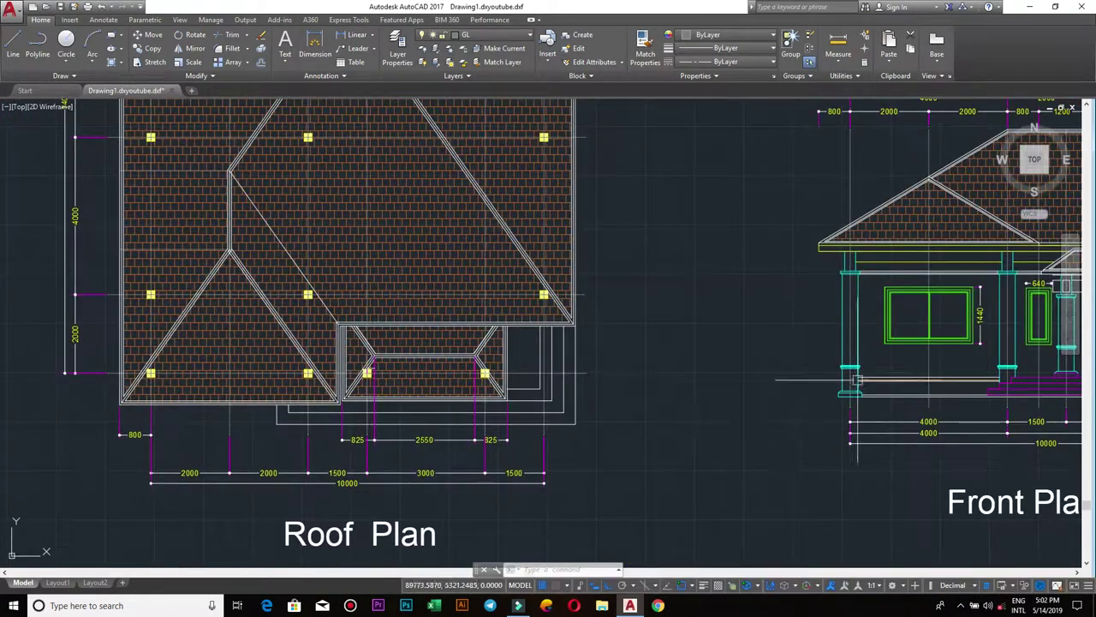
scroll(838, 280, "up", 5)
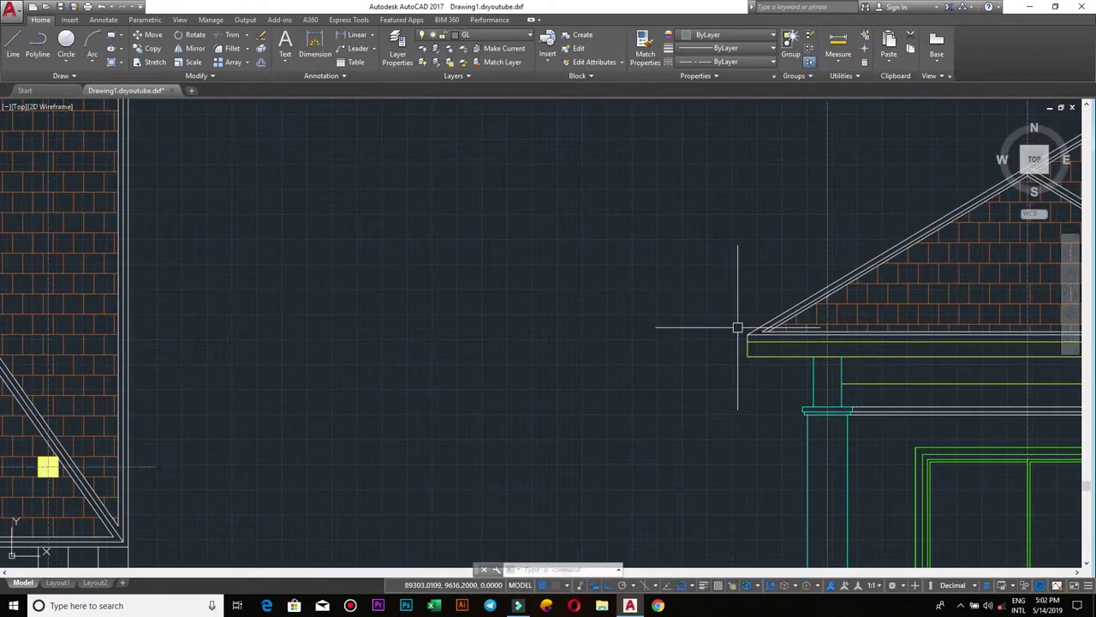
scroll(827, 231, "down", 4)
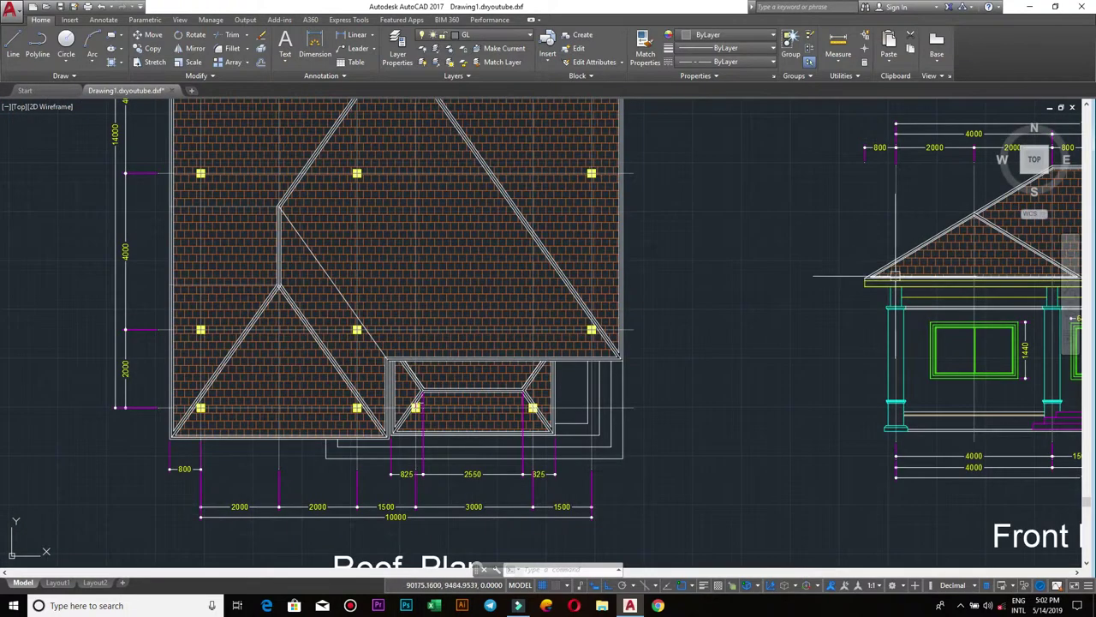
scroll(905, 234, "up", 4)
scroll(856, 244, "down", 2)
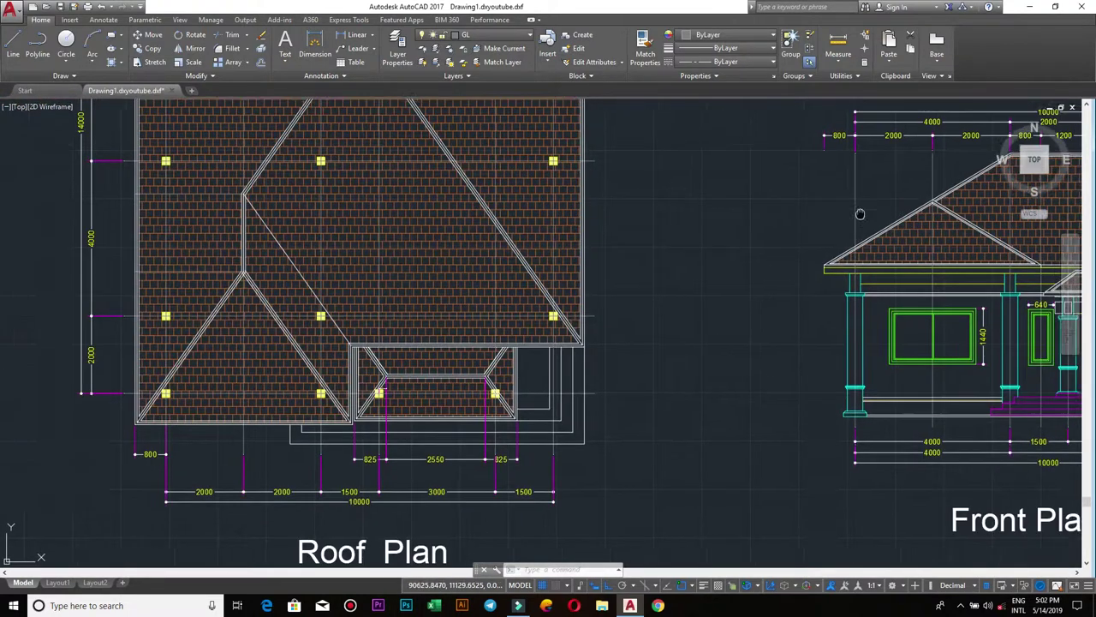
Centre the Front Plan and elevations with the copied grid lines above them.
middle_click_drag(999, 169, 856, 244)
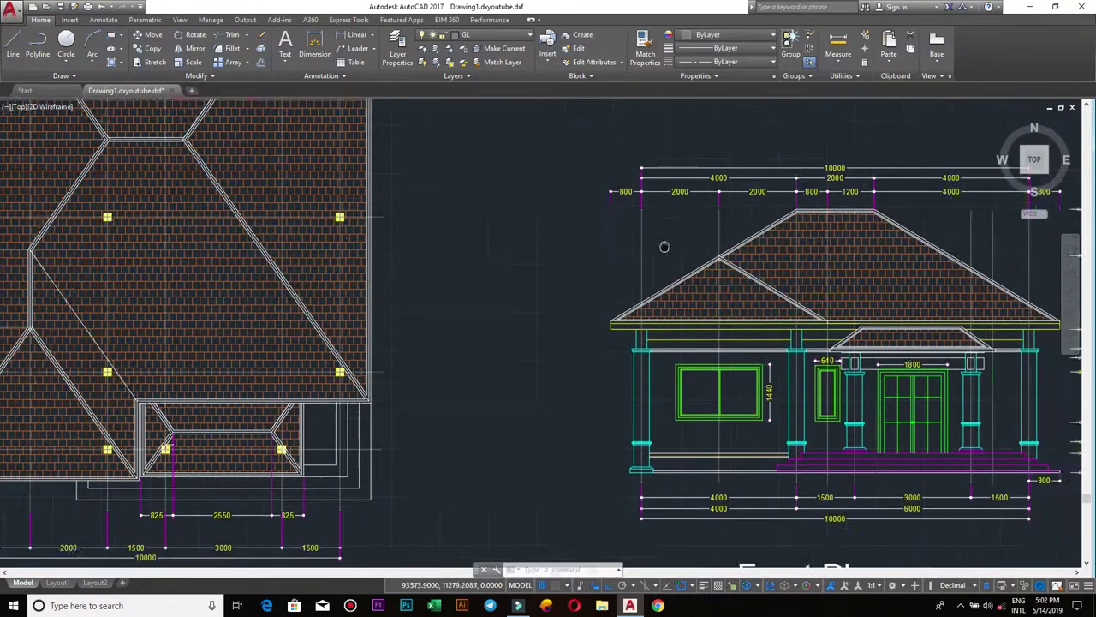
middle_click_drag(855, 230, 571, 213)
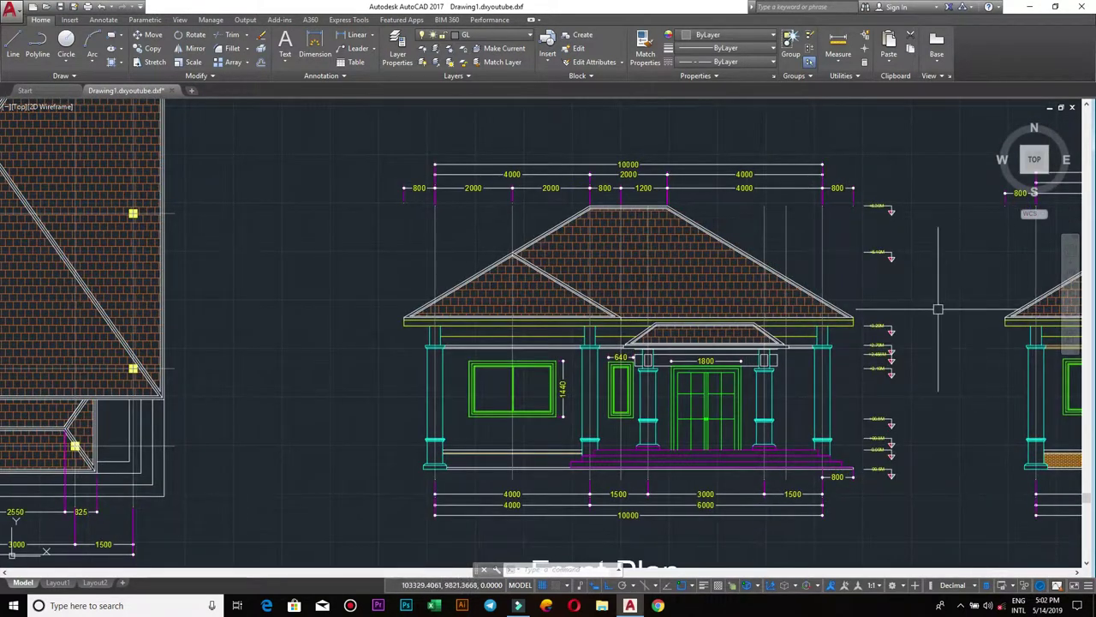
key("Escape")
key("Escape")
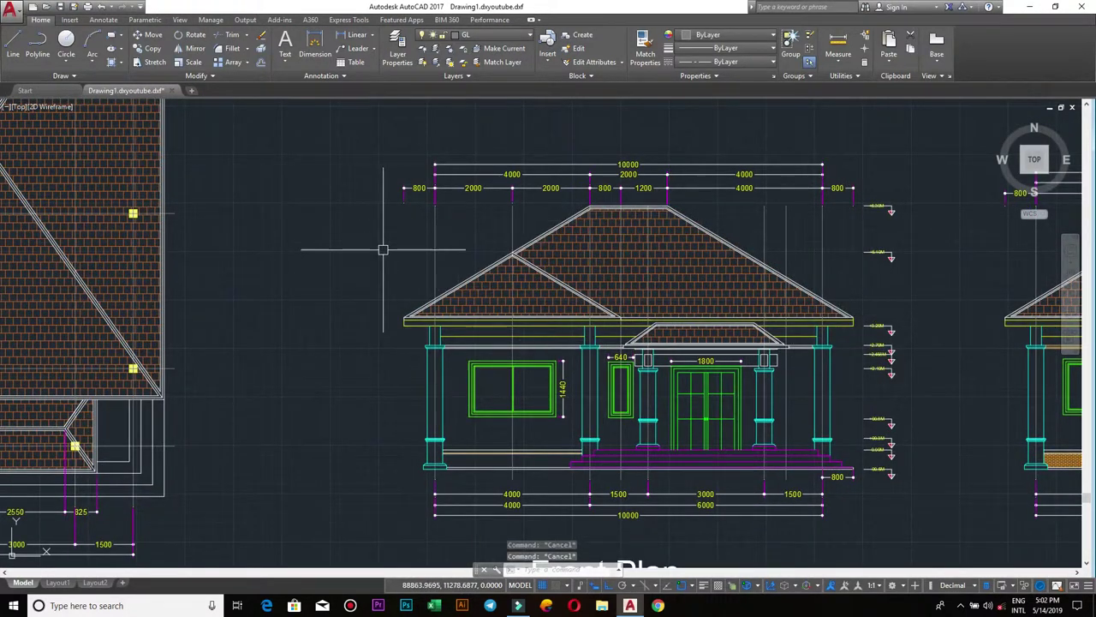
middle_click_drag(382, 250, 442, 312)
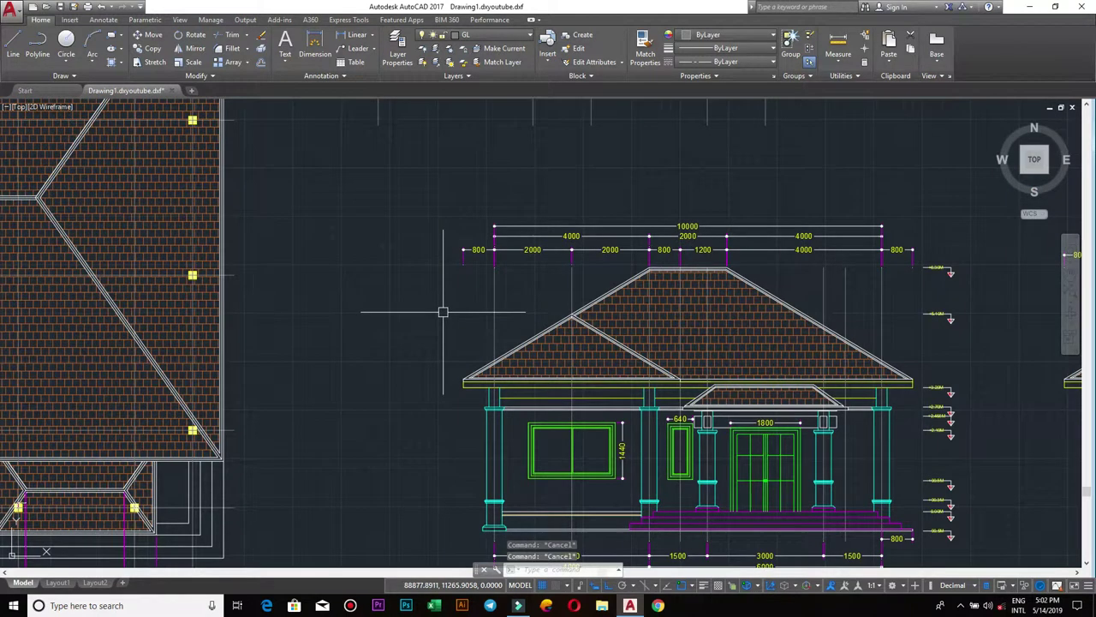
scroll(412, 339, "down", 5)
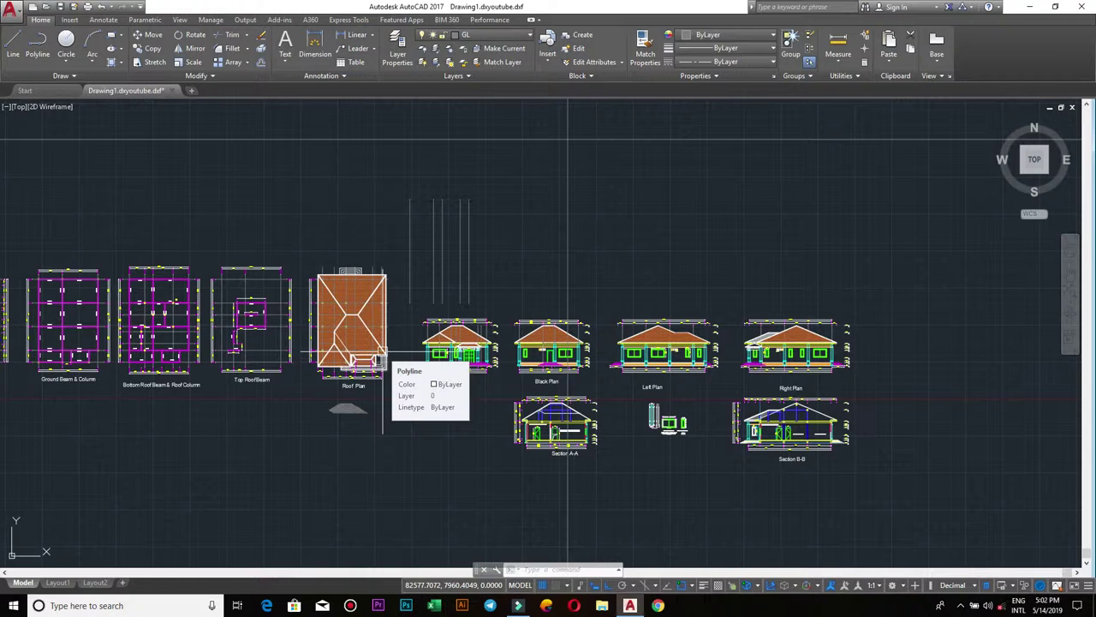
scroll(565, 369, "up", 4)
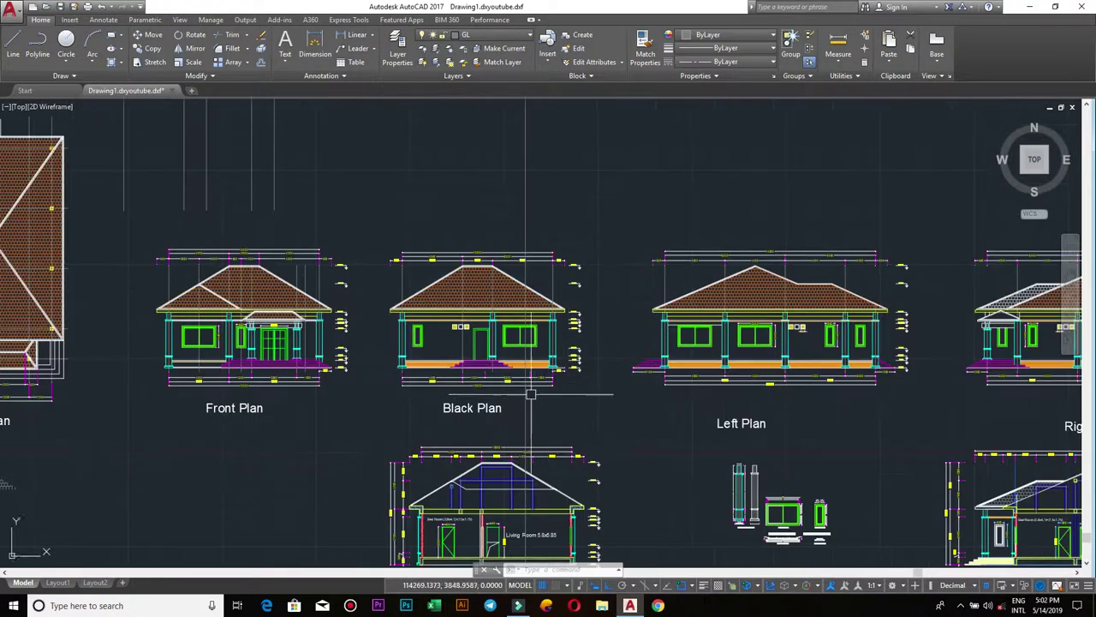
scroll(480, 387, "up", 2)
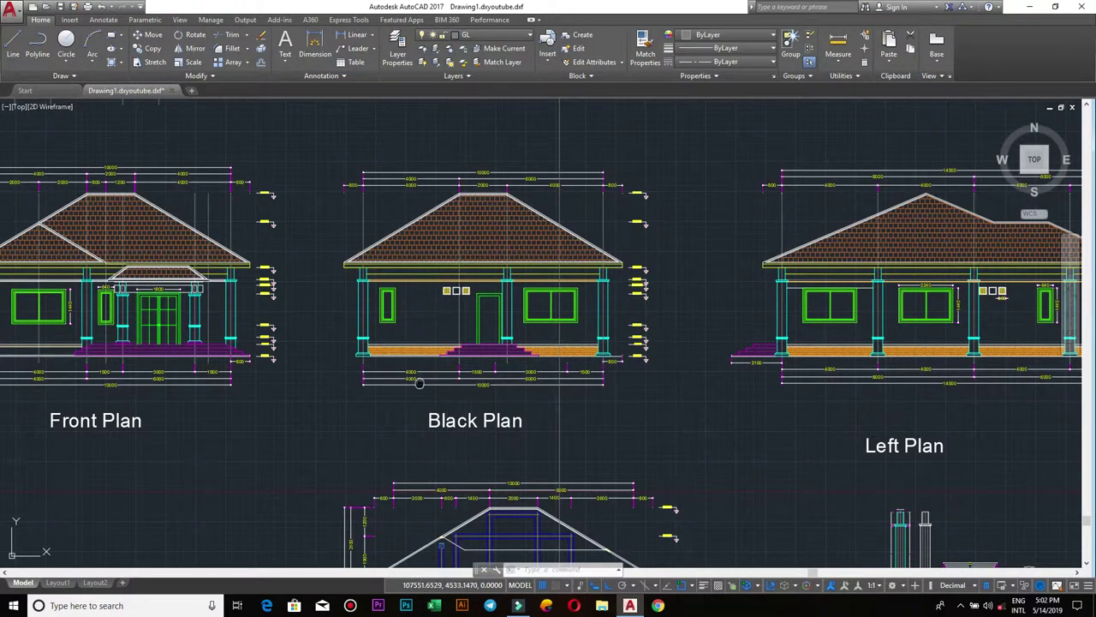
middle_click_drag(447, 380, 602, 392)
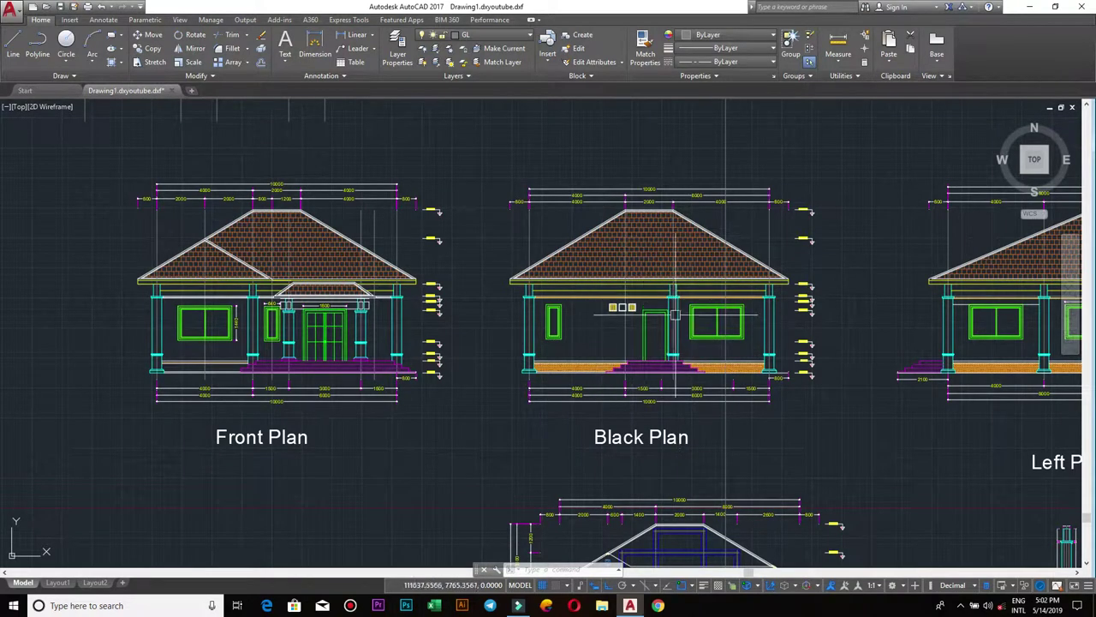
scroll(473, 215, "down", 3)
scroll(472, 210, "up", 1)
scroll(477, 208, "up", 1)
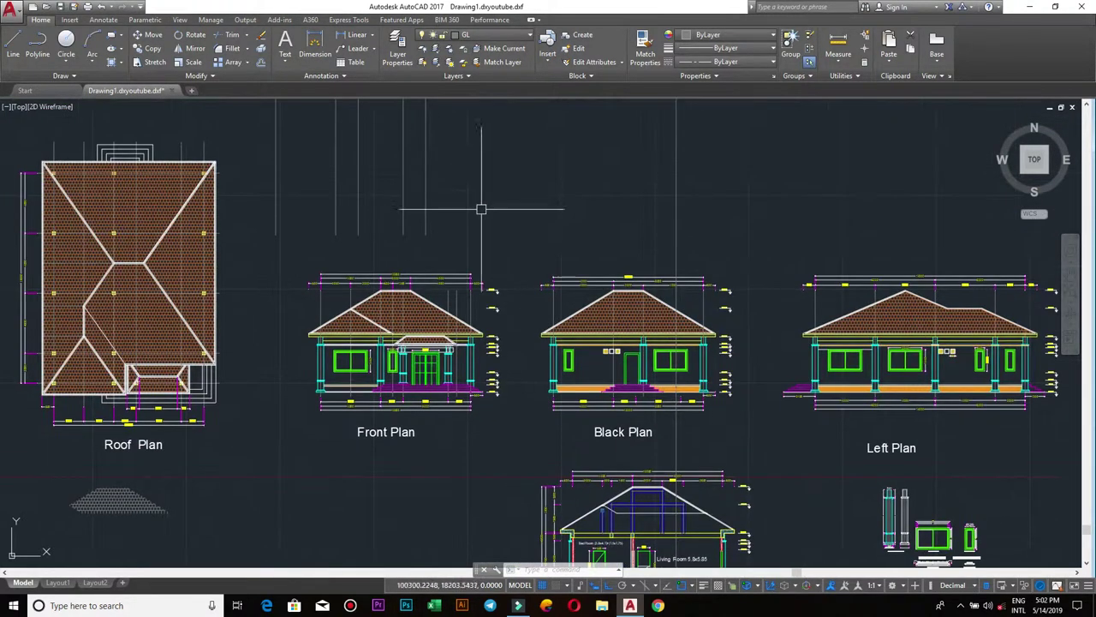
left_click(487, 214)
left_click(272, 142)
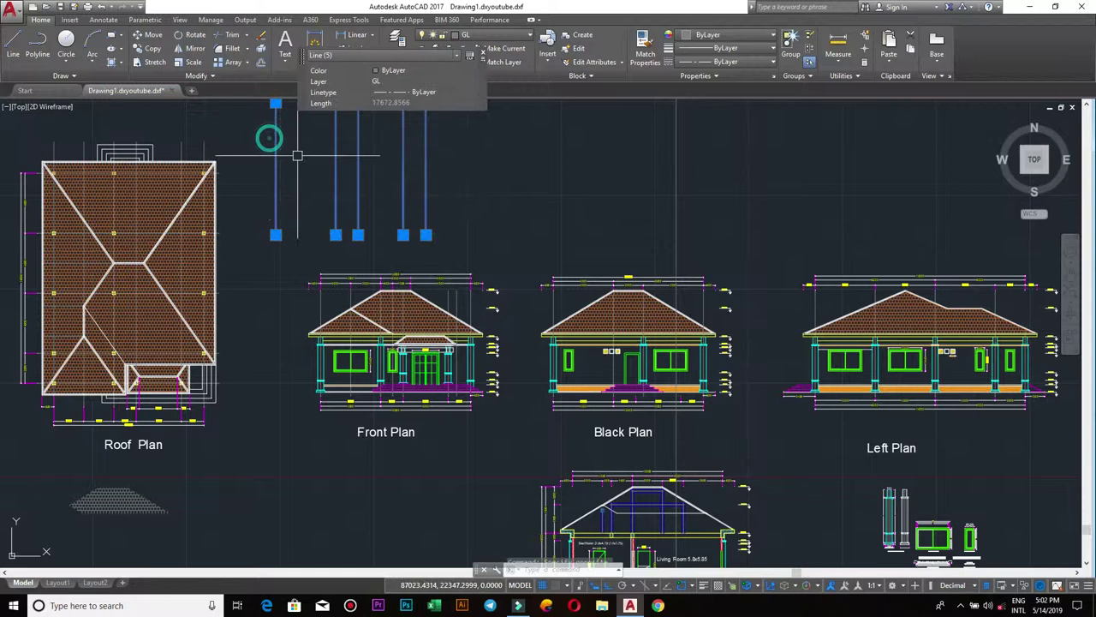
key("Escape")
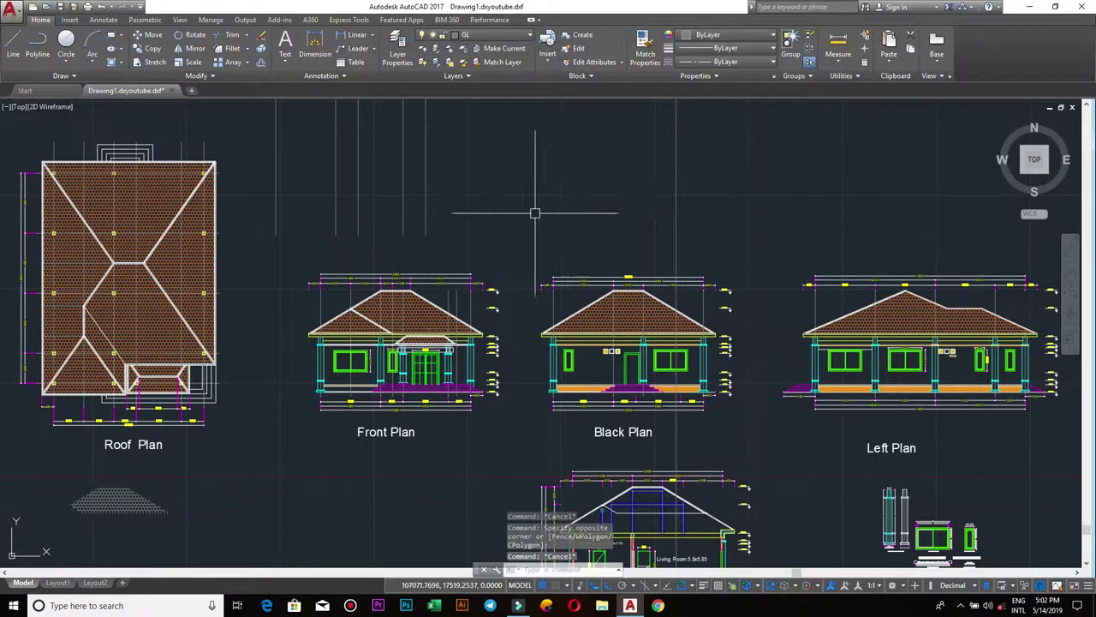
scroll(534, 213, "up", 2)
scroll(513, 210, "down", 3)
scroll(496, 208, "up", 1)
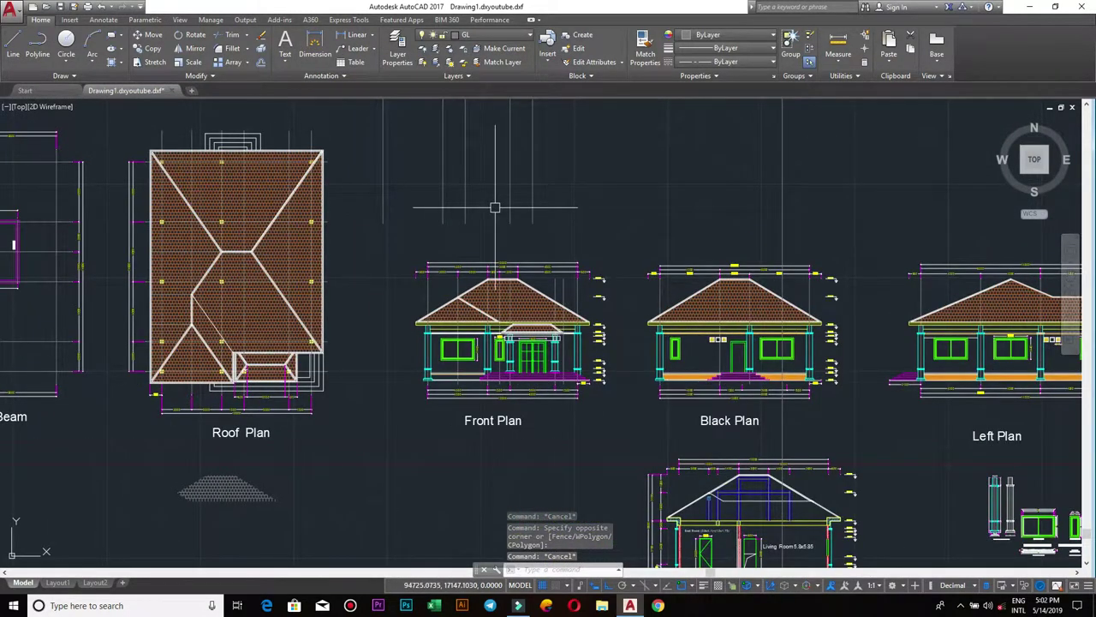
type("L")
key("Return")
left_click(368, 197)
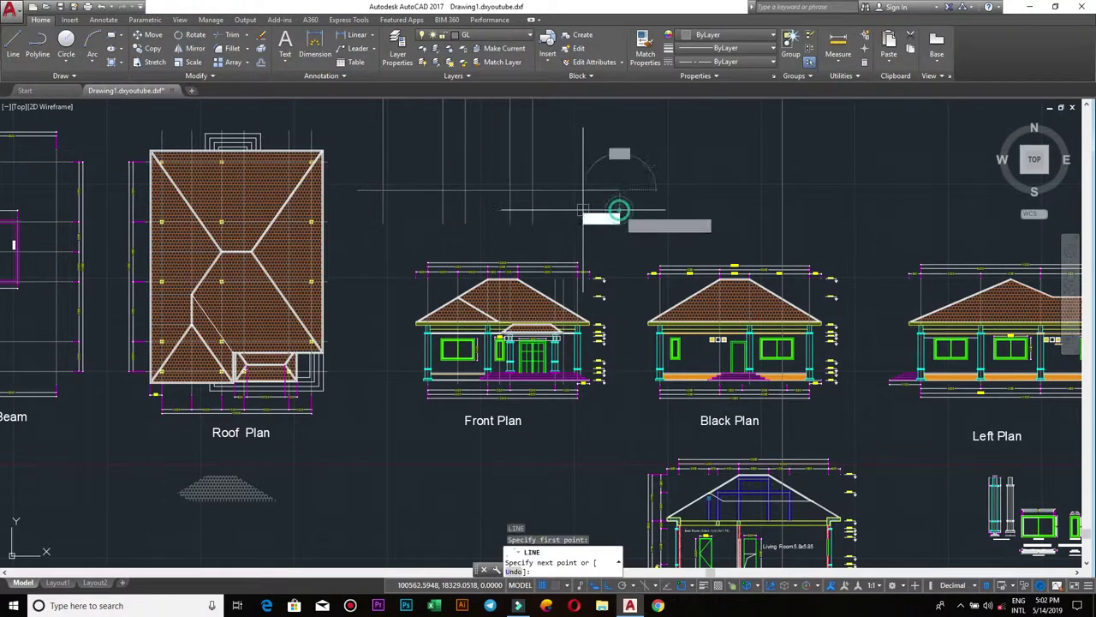
key("Escape")
scroll(588, 190, "down", 3)
scroll(612, 180, "up", 3)
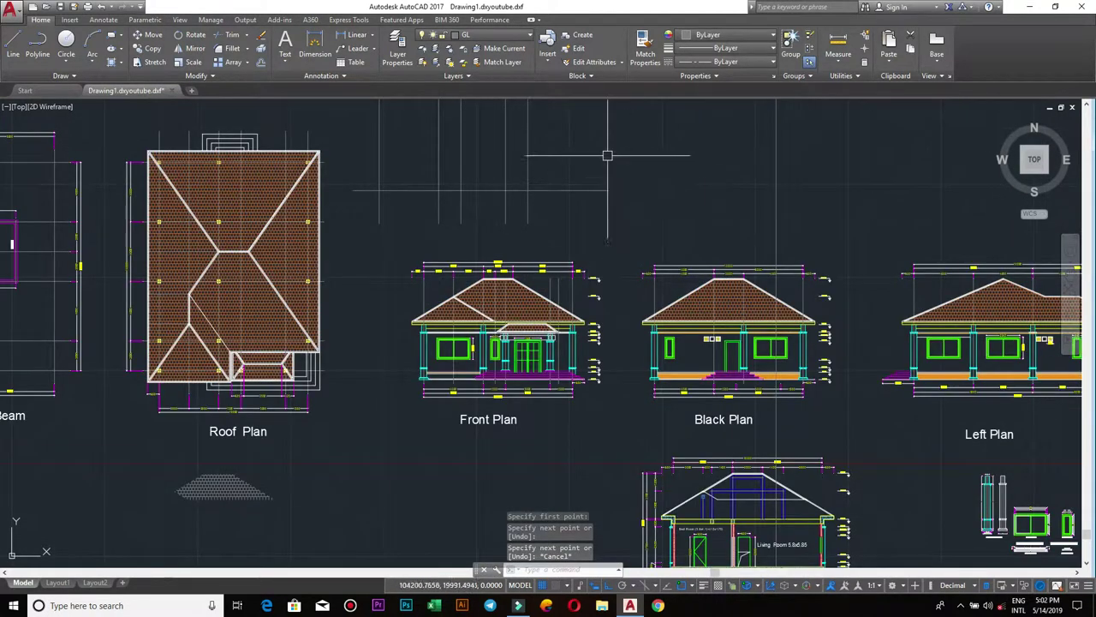
scroll(605, 179, "up", 2)
scroll(602, 206, "down", 2)
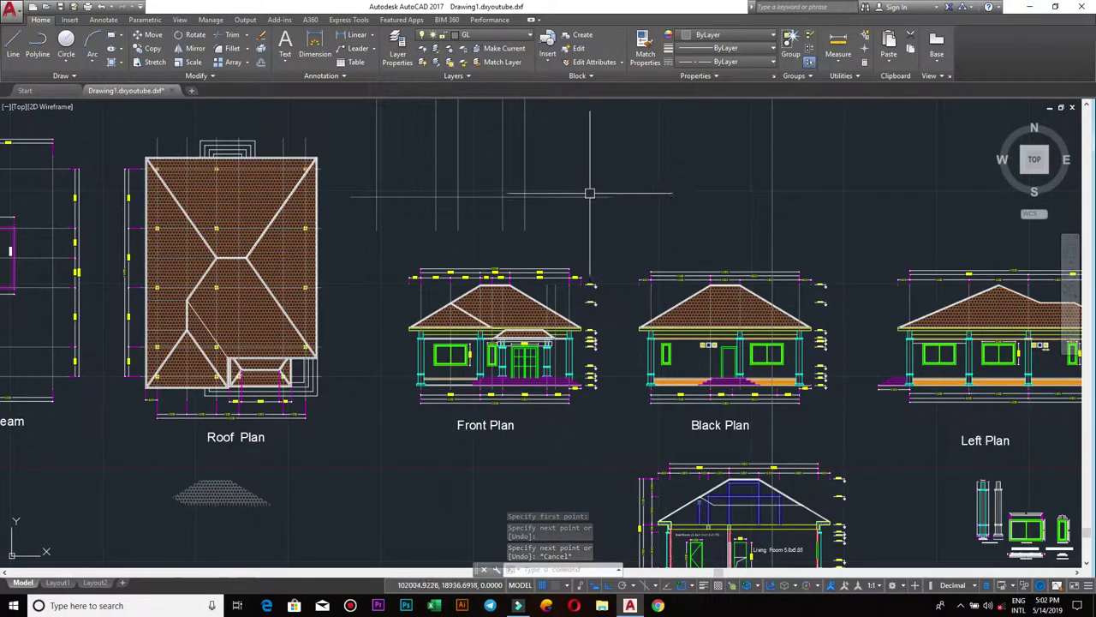
scroll(813, 380, "up", 5)
scroll(883, 451, "up", 3)
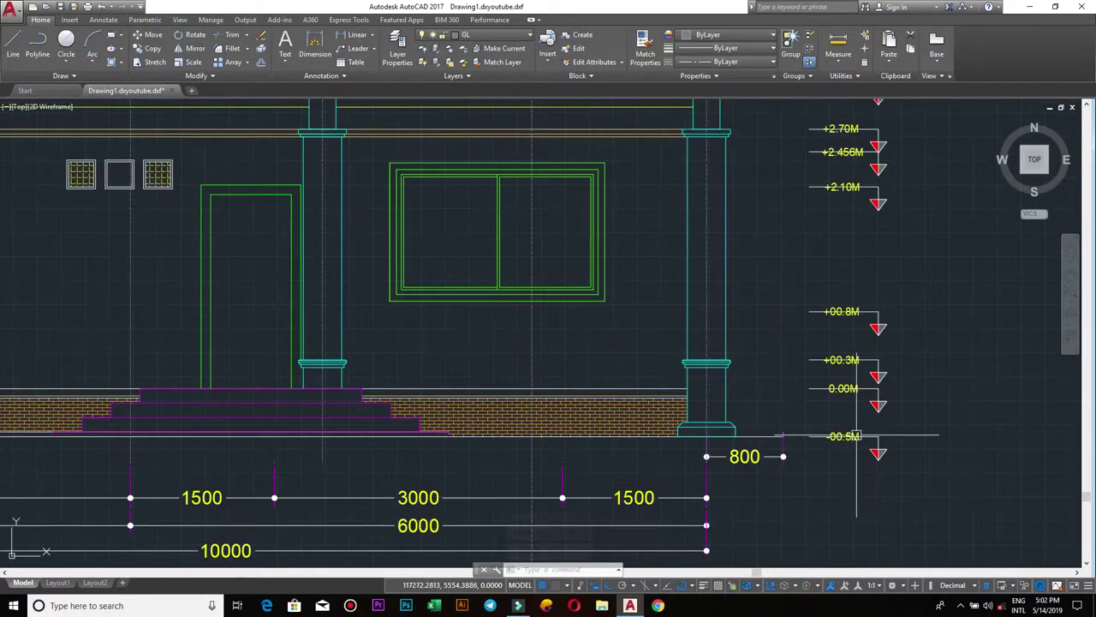
Pull back from the column close-up and shift toward the Black Plan elevation.
scroll(845, 440, "up", 3)
middle_click_drag(851, 198, 850, 346)
scroll(851, 346, "down", 3)
scroll(797, 360, "down", 1)
scroll(748, 377, "down", 1)
scroll(748, 377, "down", 2)
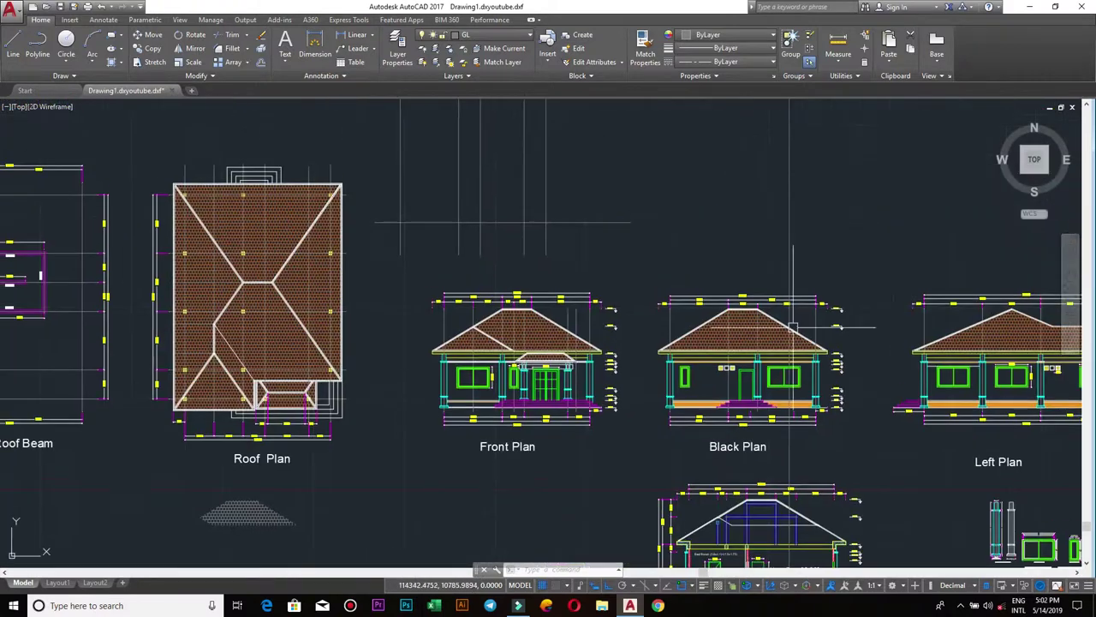
scroll(746, 281, "up", 5)
scroll(745, 209, "down", 1)
scroll(819, 274, "down", 2)
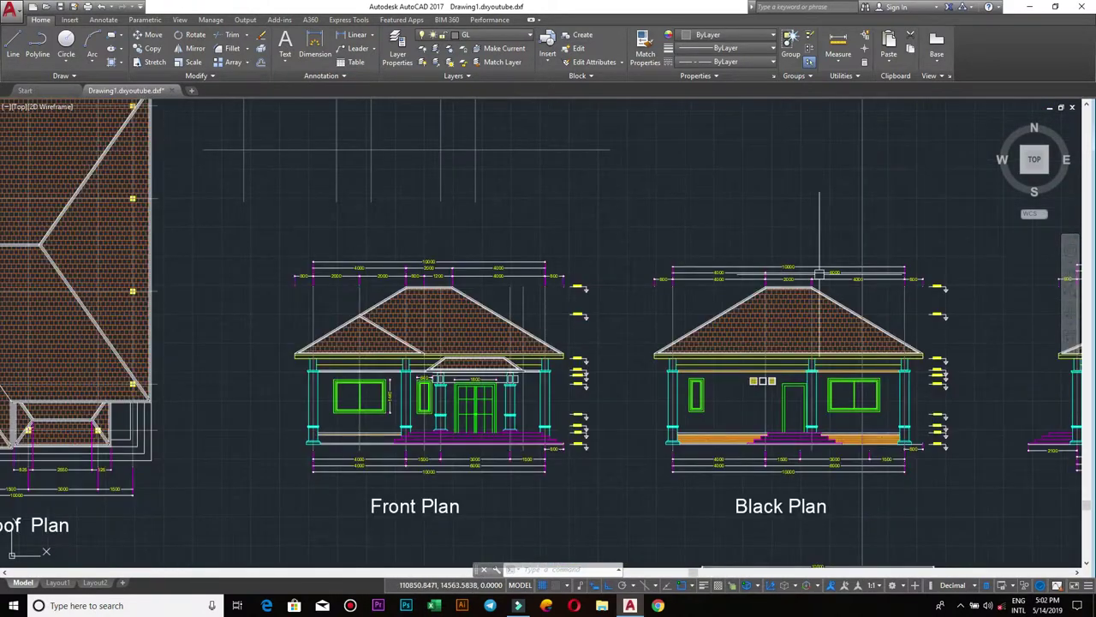
scroll(863, 428, "up", 2)
scroll(840, 443, "up", 4)
scroll(788, 419, "down", 2)
scroll(865, 377, "down", 2)
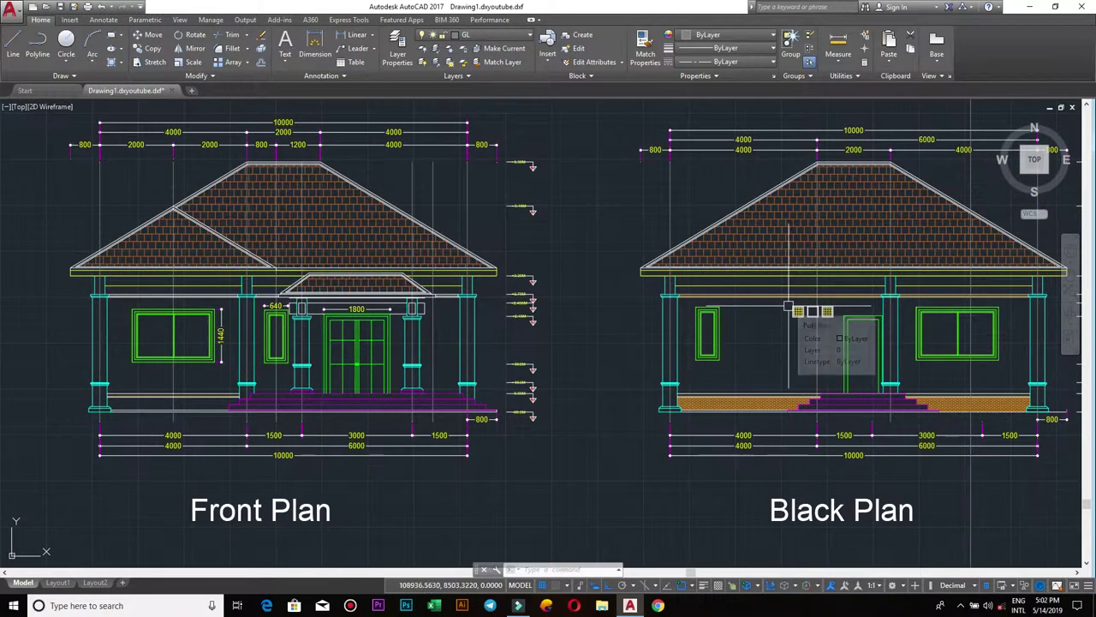
scroll(796, 306, "down", 3)
middle_click_drag(929, 337, 771, 330)
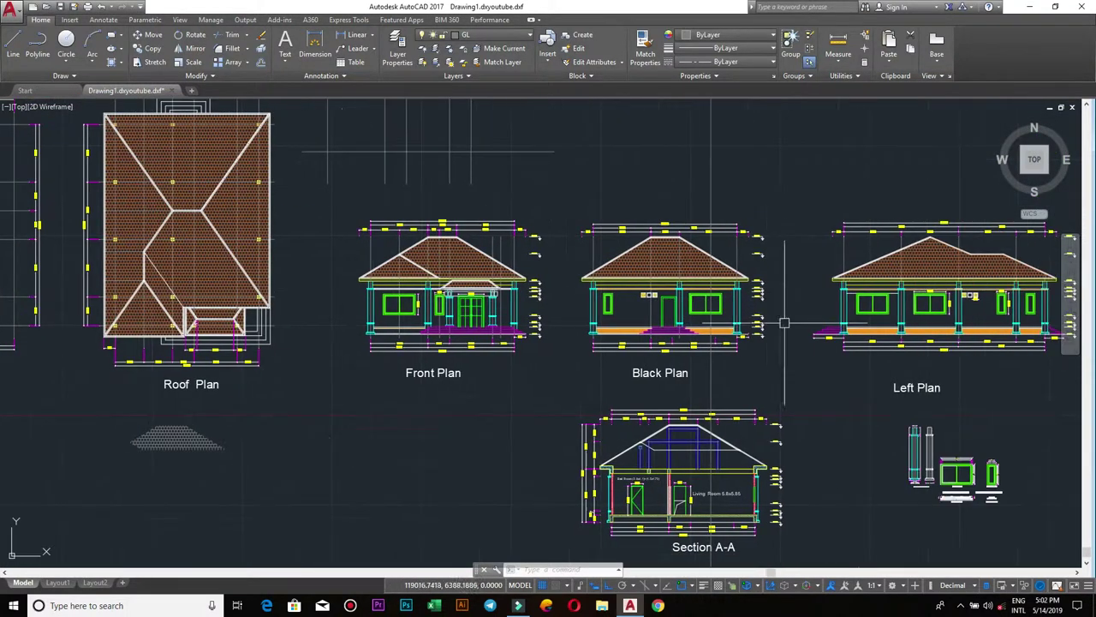
scroll(766, 321, "up", 2)
scroll(772, 335, "up", 2)
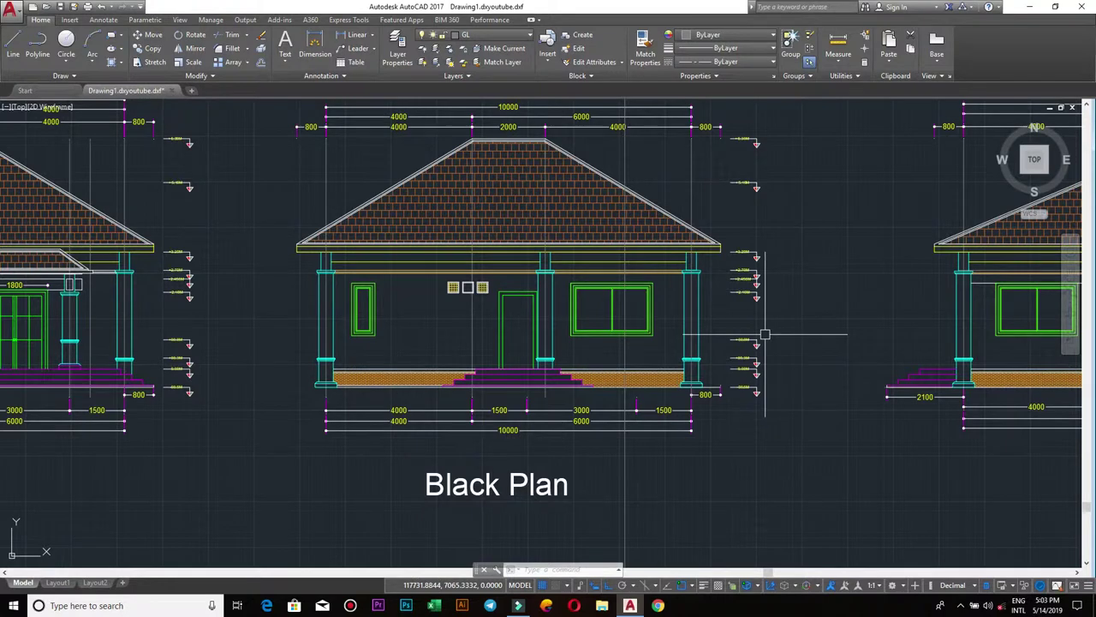
Pan to the beam plans on the left and zoom in on the Top Roof Beam plan.
scroll(775, 358, "down", 2)
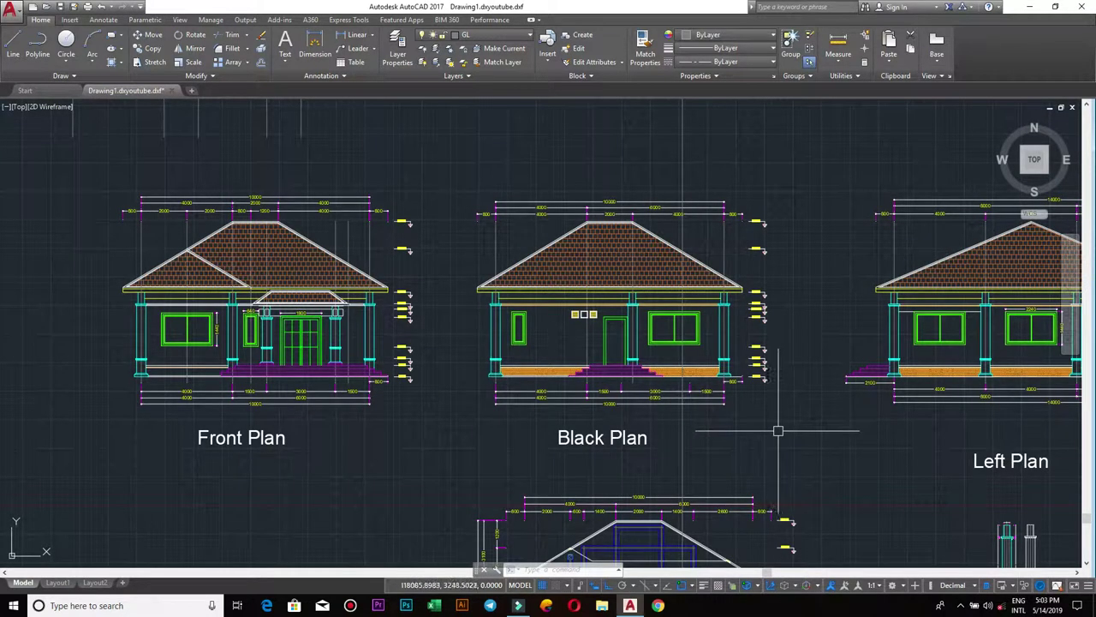
scroll(779, 432, "down", 3)
scroll(744, 444, "up", 3)
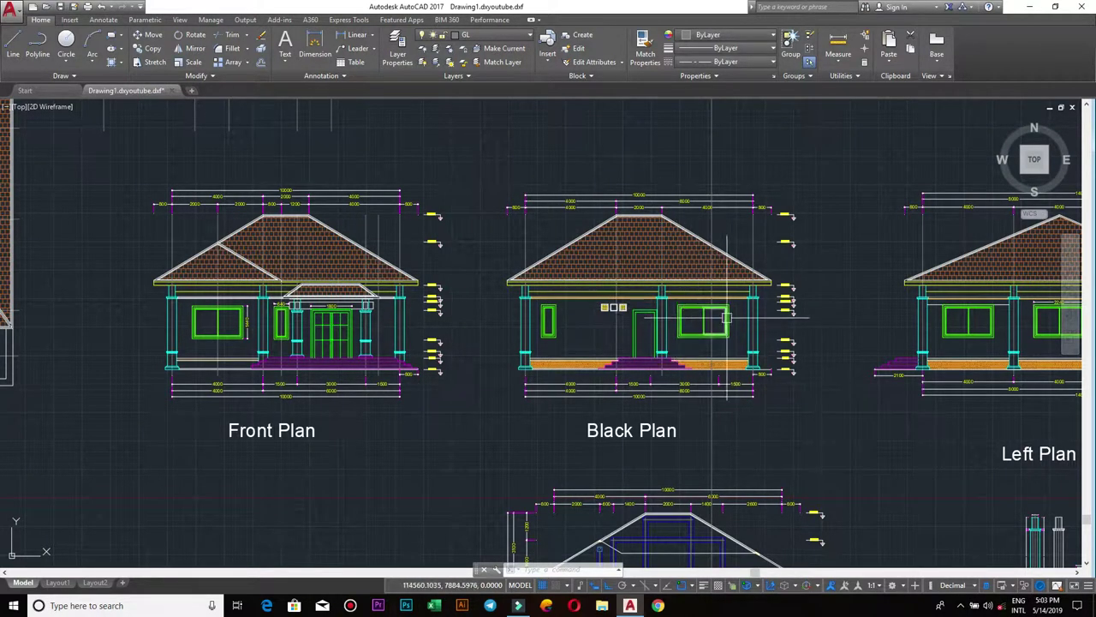
scroll(725, 317, "up", 4)
scroll(728, 312, "down", 4)
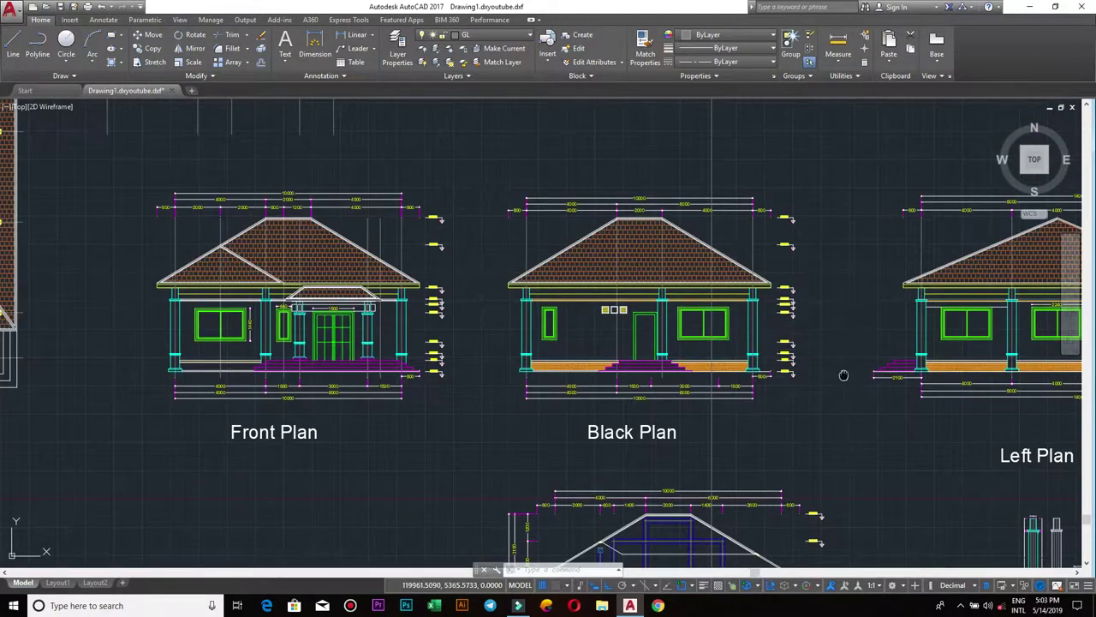
scroll(786, 304, "down", 3)
scroll(786, 304, "up", 4)
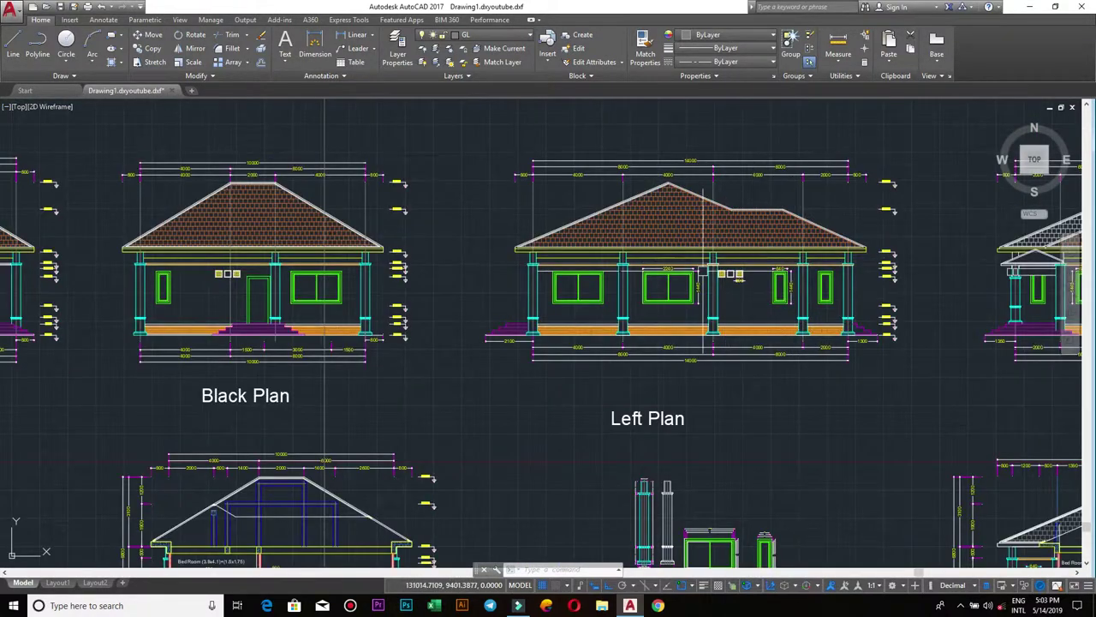
scroll(724, 395, "down", 2)
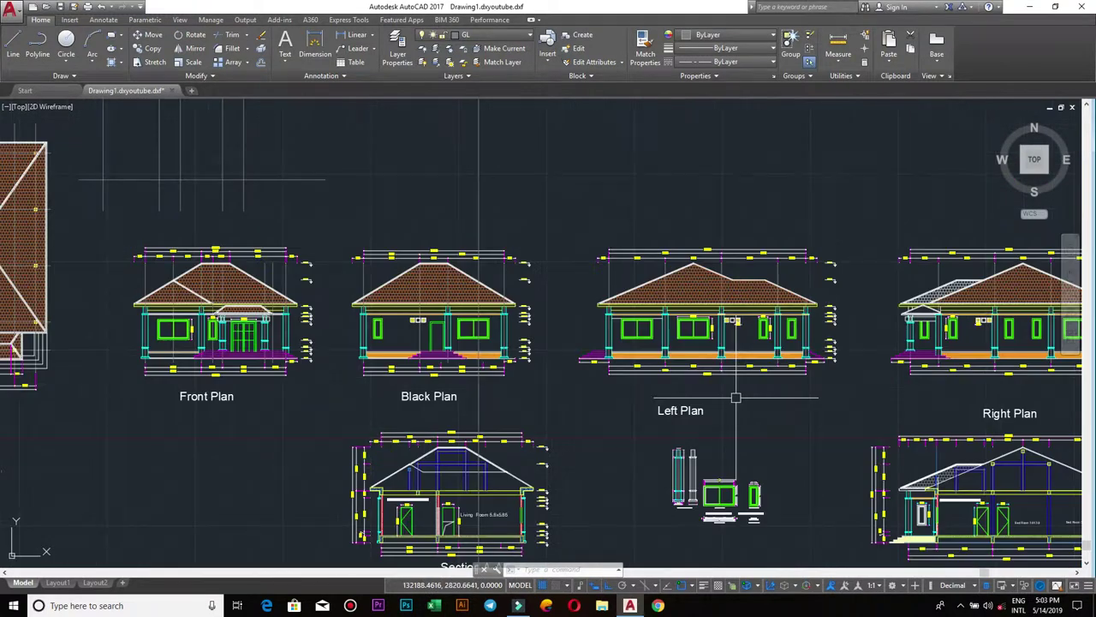
scroll(748, 393, "down", 4)
scroll(631, 411, "up", 2)
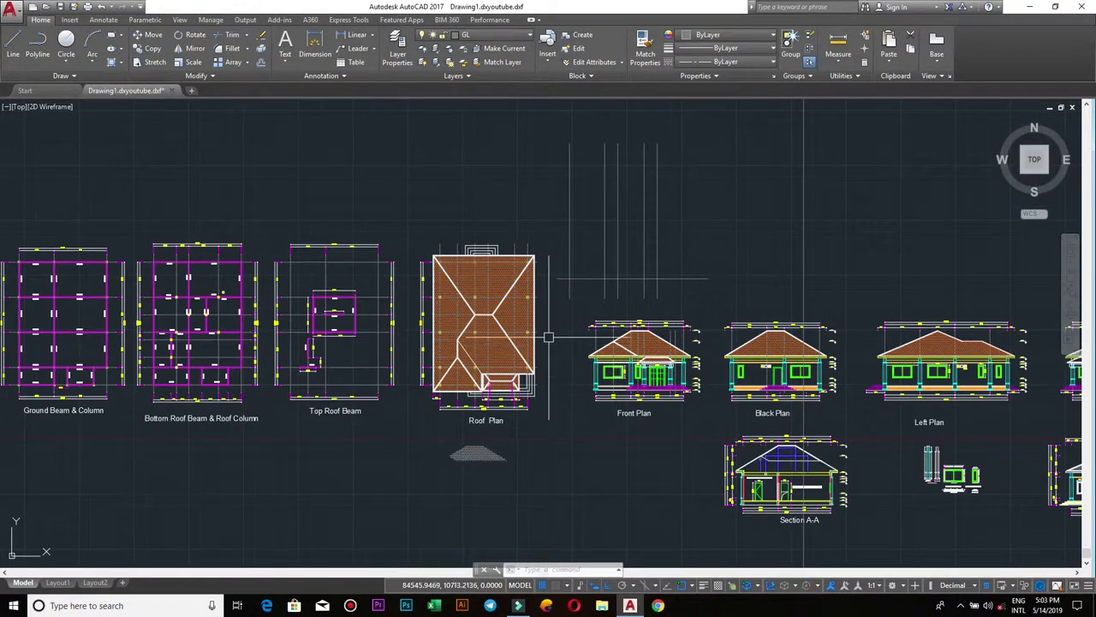
middle_click_drag(112, 434, 318, 391)
middle_click_drag(189, 358, 544, 341)
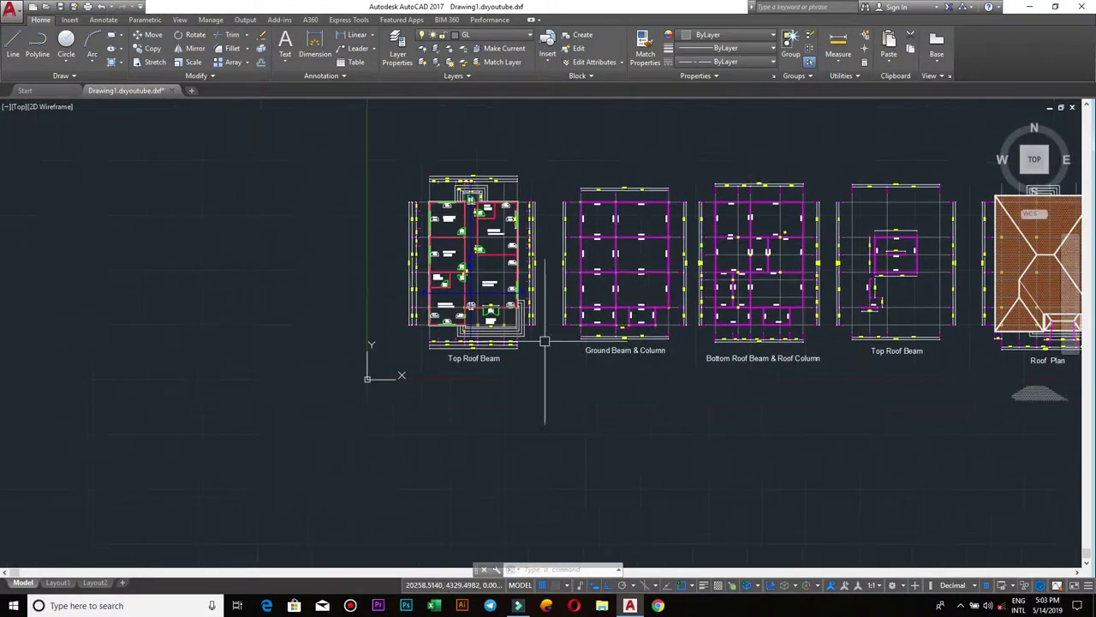
scroll(545, 341, "up", 2)
type("LAY")
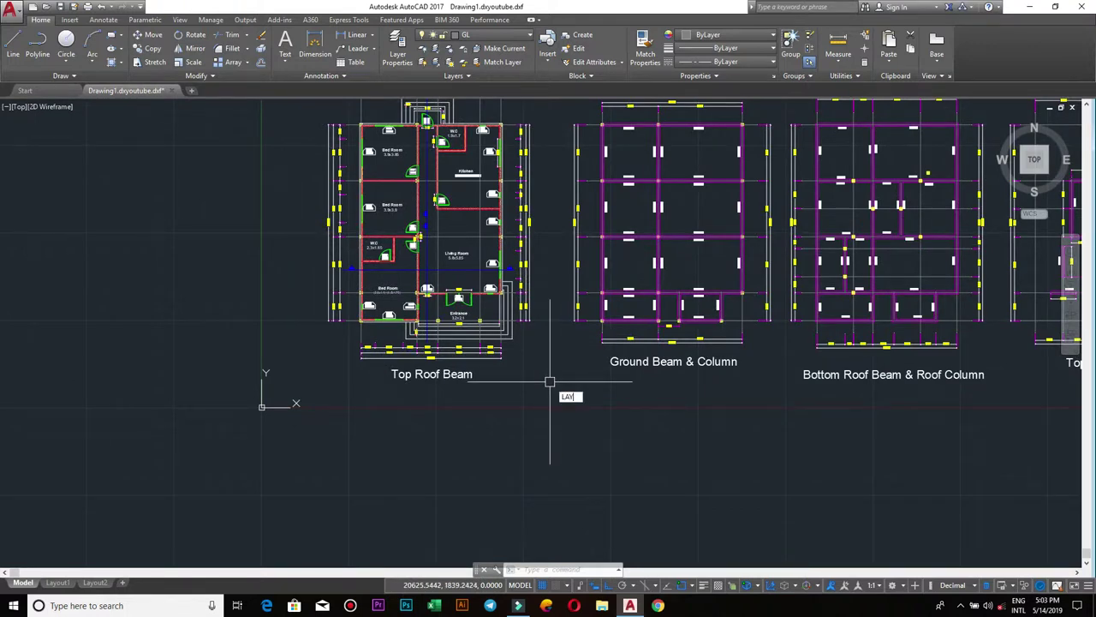
Isolate the GL grid line layer with ISO.
type("ISO")
key("Return")
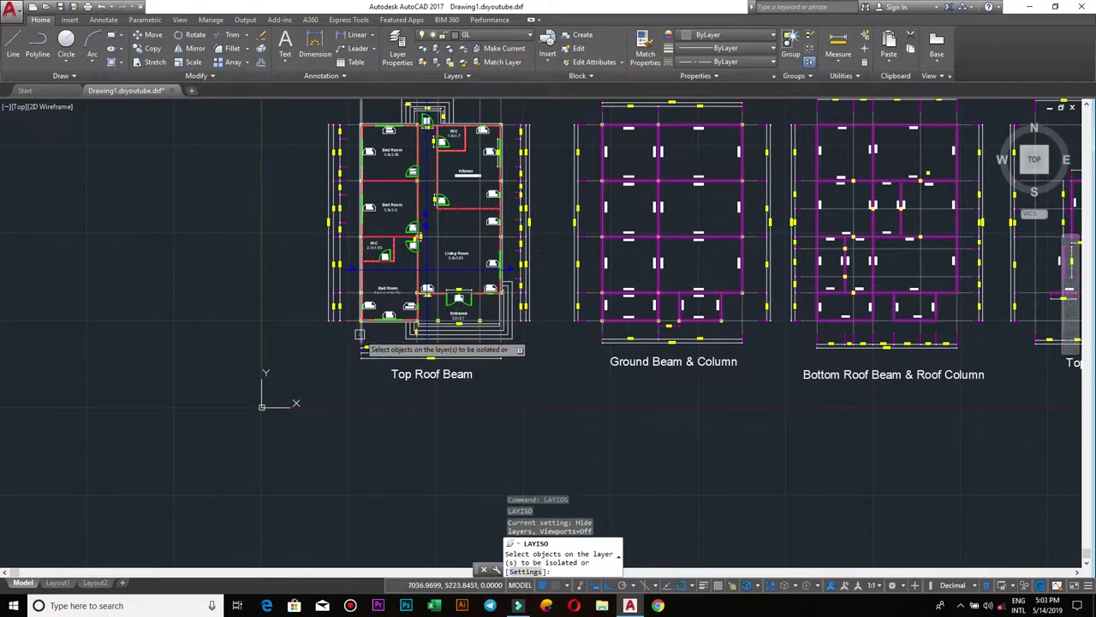
left_click(360, 334)
key("Return")
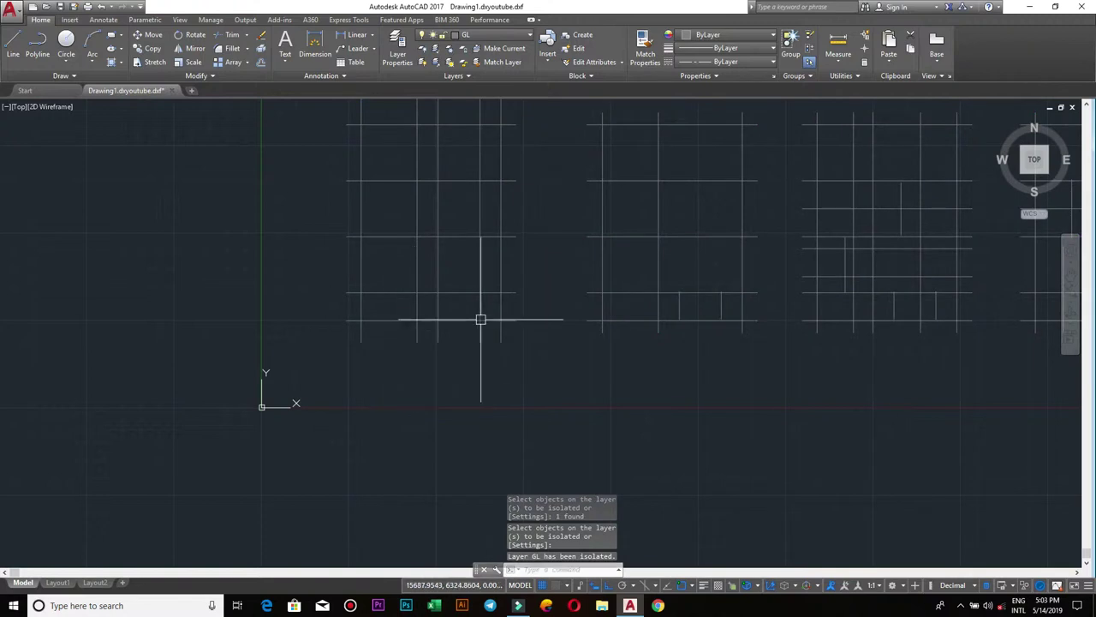
Copy the five horizontal grid lines above the elevations with Ortho off, then restore all layers.
left_click(468, 340)
middle_click_drag(460, 154, 463, 214)
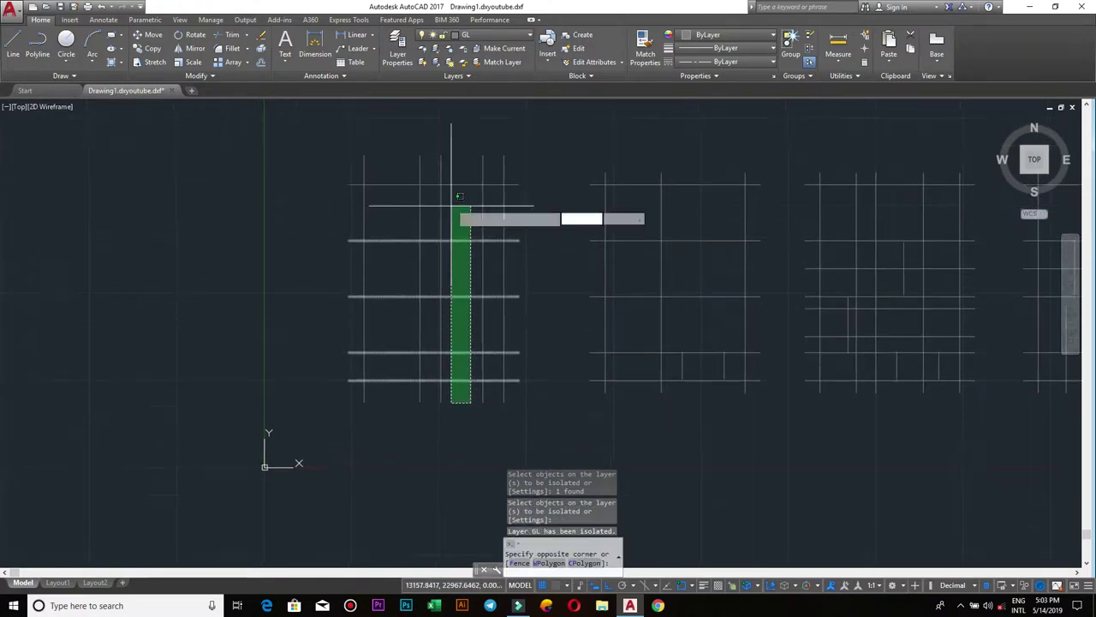
left_click(454, 160)
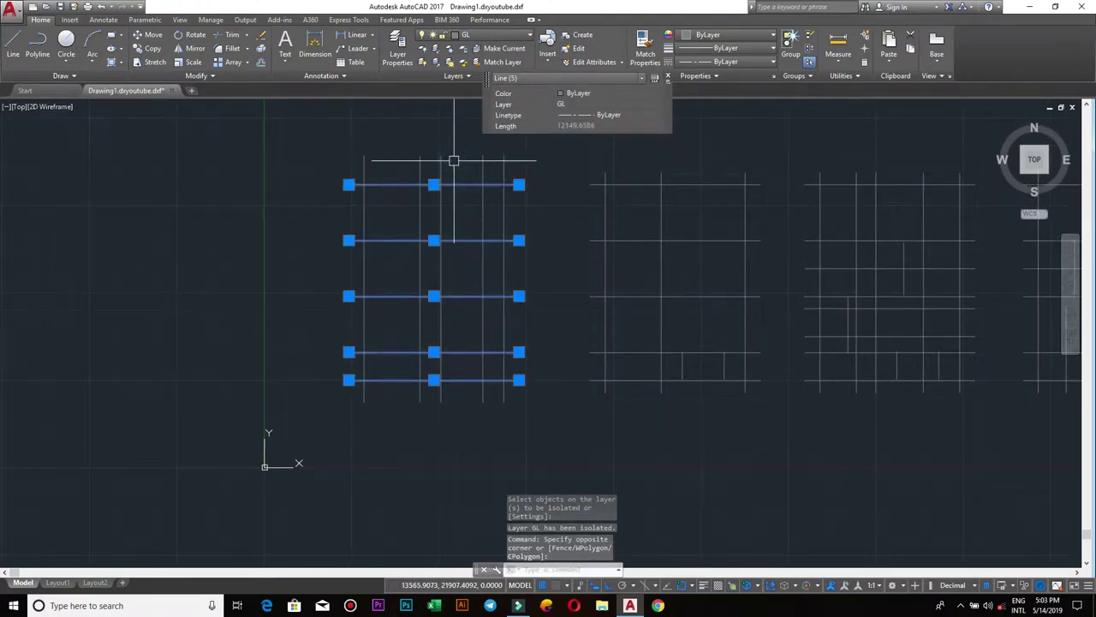
type("CO")
key("Return")
left_click(454, 160)
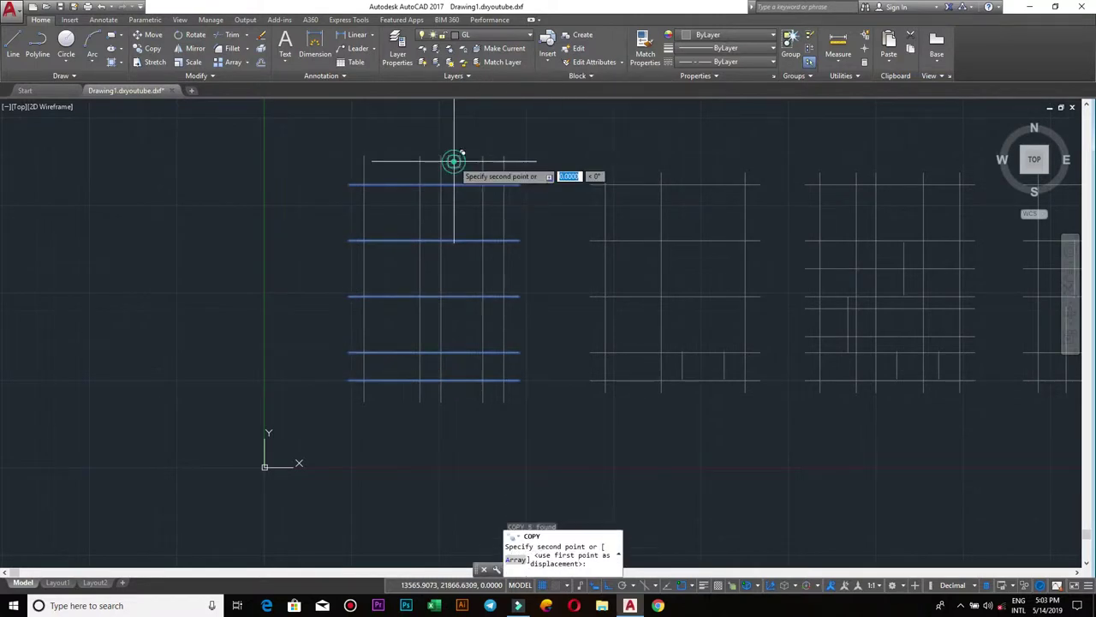
key("F8")
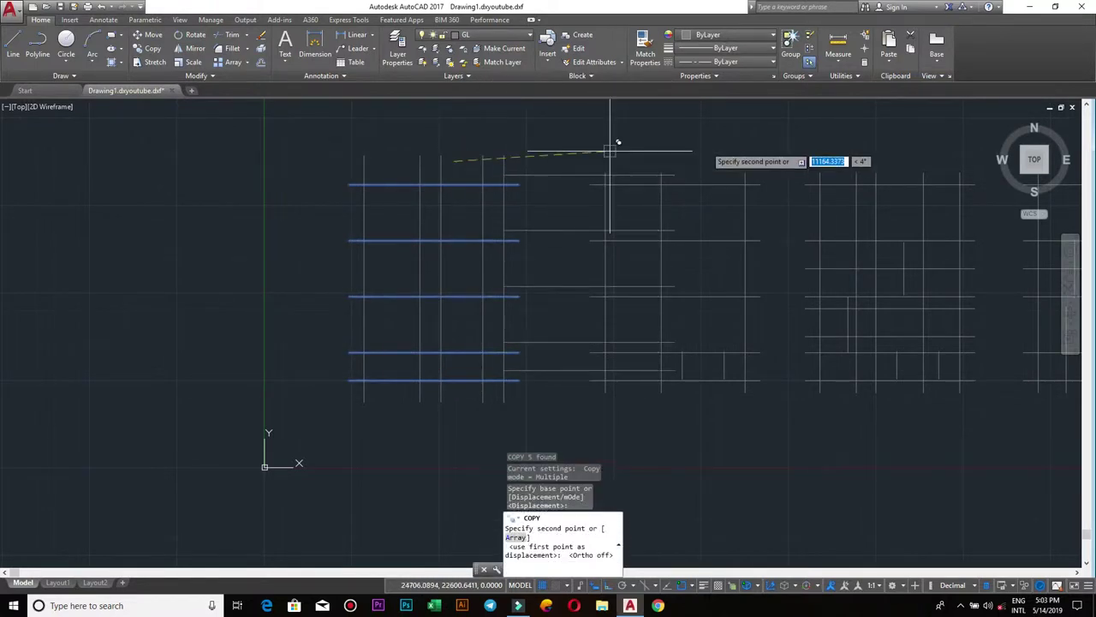
scroll(526, 208, "down", 2)
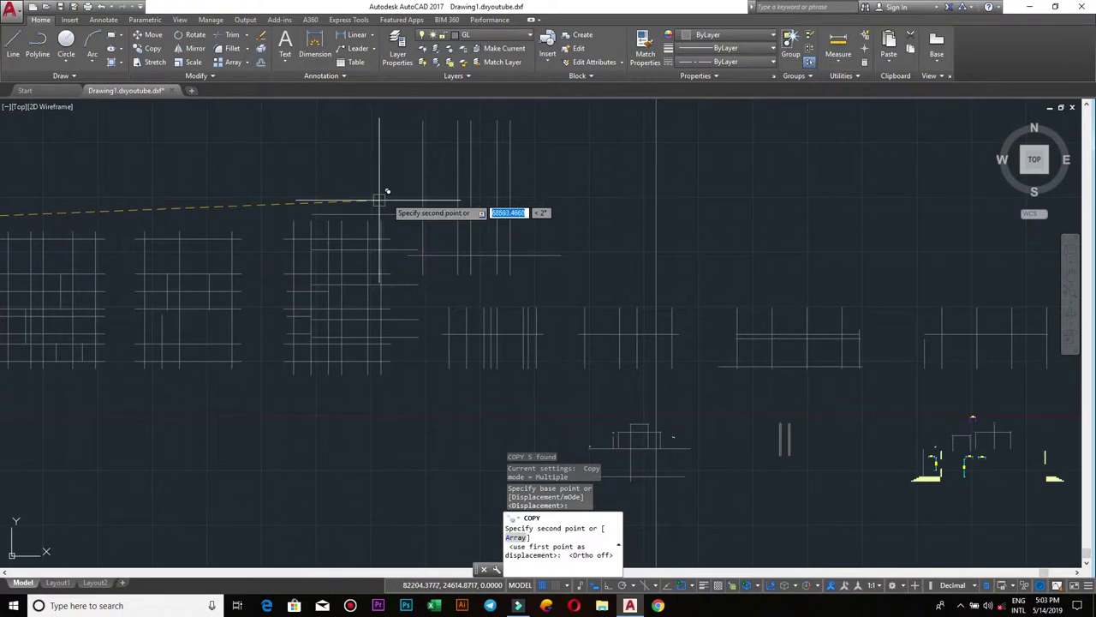
middle_click_drag(796, 167, 715, 122)
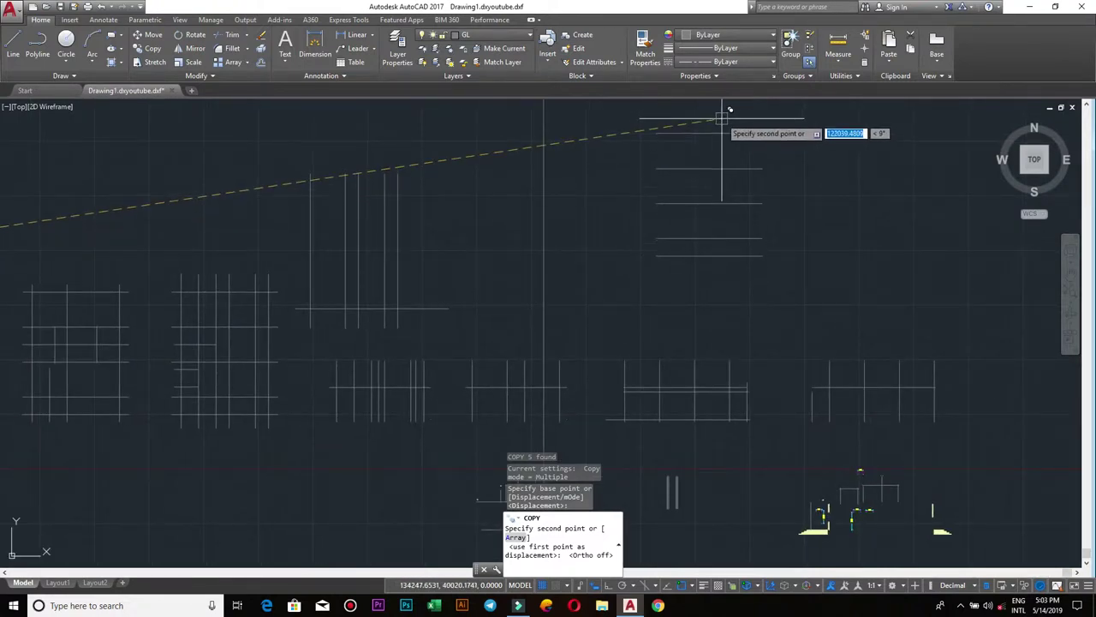
left_click(716, 120)
key("Escape")
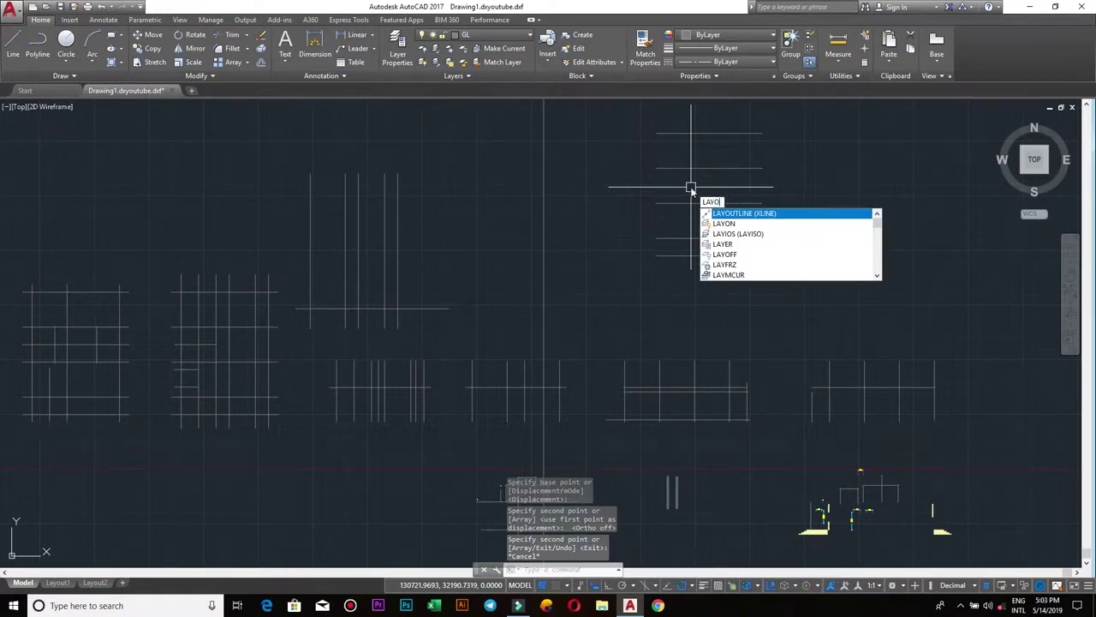
type("ON")
key("Return")
Zoom out to review the floor plans with every layer visible again.
scroll(759, 271, "down", 2)
scroll(779, 291, "up", 2)
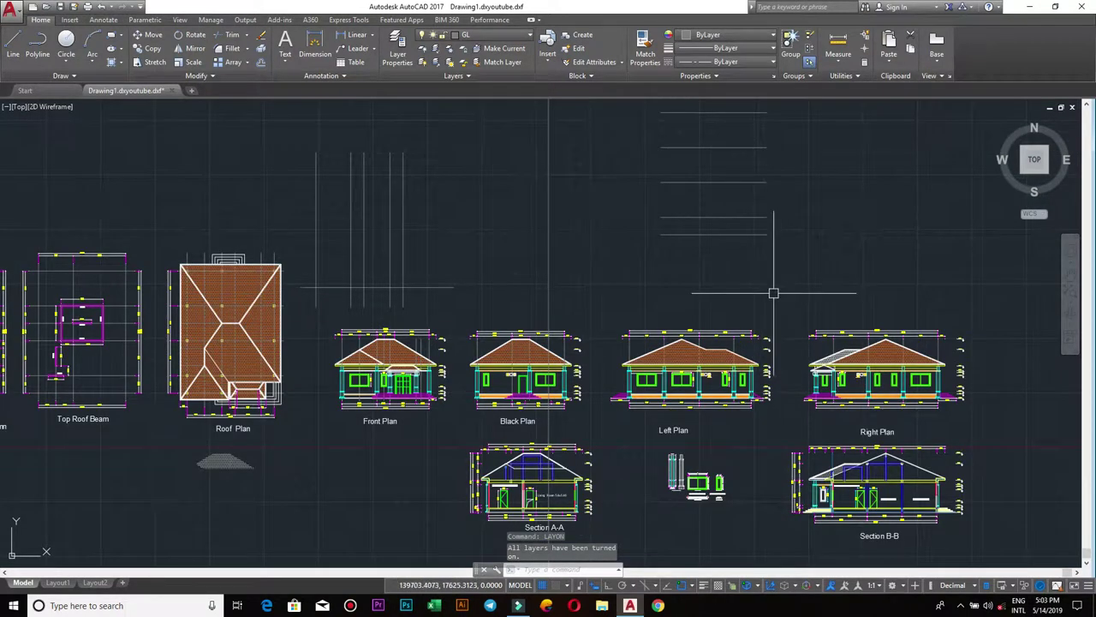
middle_click_drag(712, 268, 749, 305)
scroll(773, 261, "down", 2)
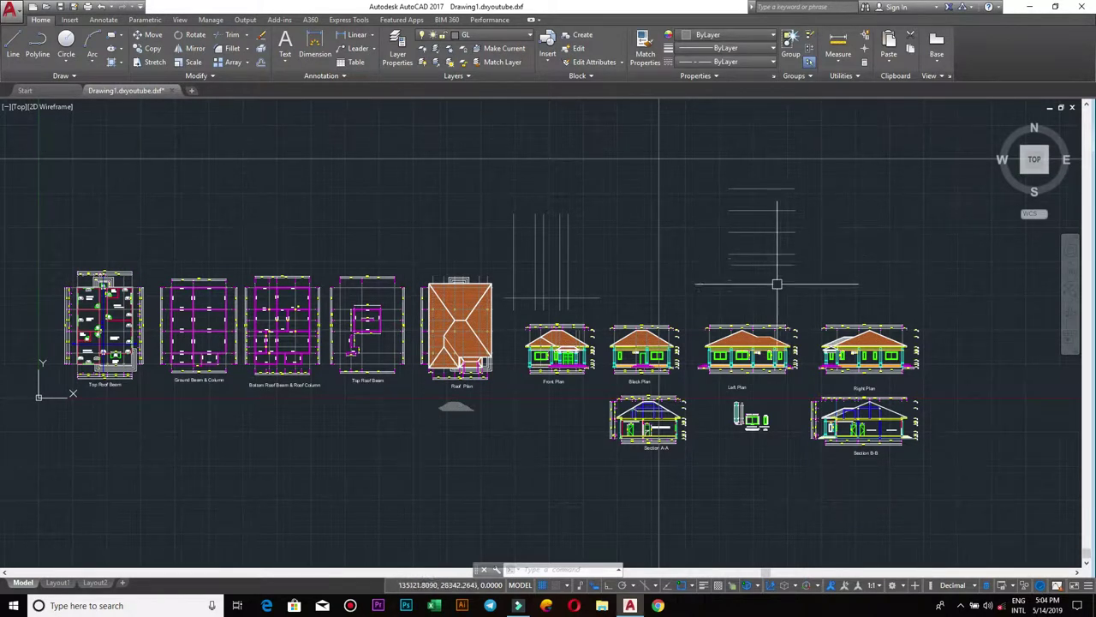
scroll(777, 283, "up", 1)
scroll(712, 281, "up", 1)
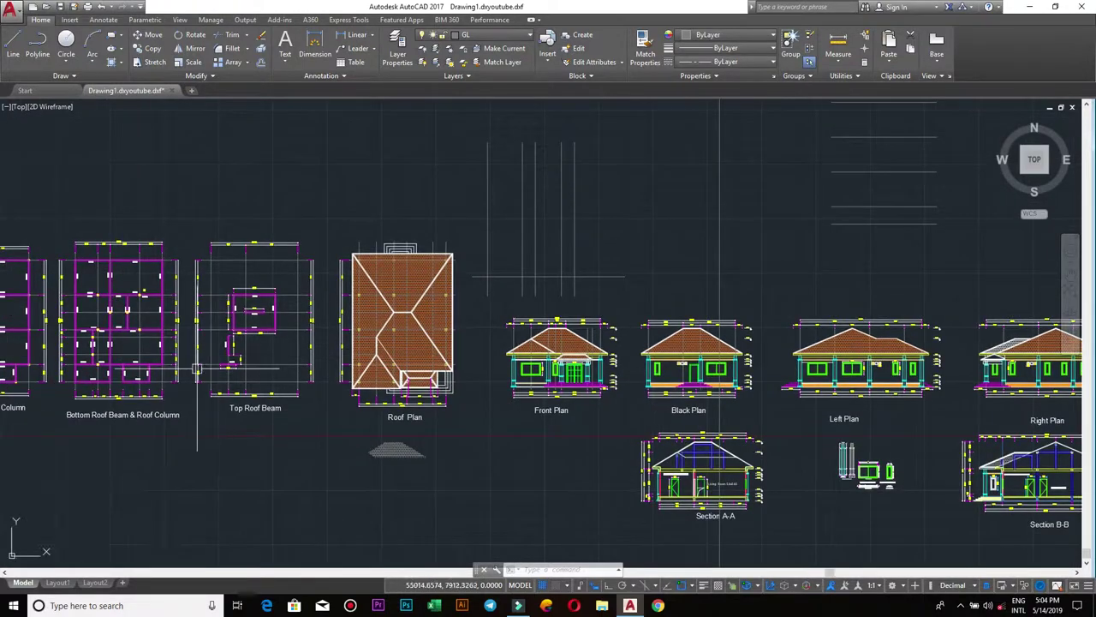
scroll(207, 365, "up", 1)
scroll(454, 368, "down", 1)
Pan past the beam plans to the elevations and the copied grid lines.
middle_click_drag(454, 368, 613, 368)
scroll(257, 377, "up", 2)
scroll(310, 390, "up", 1)
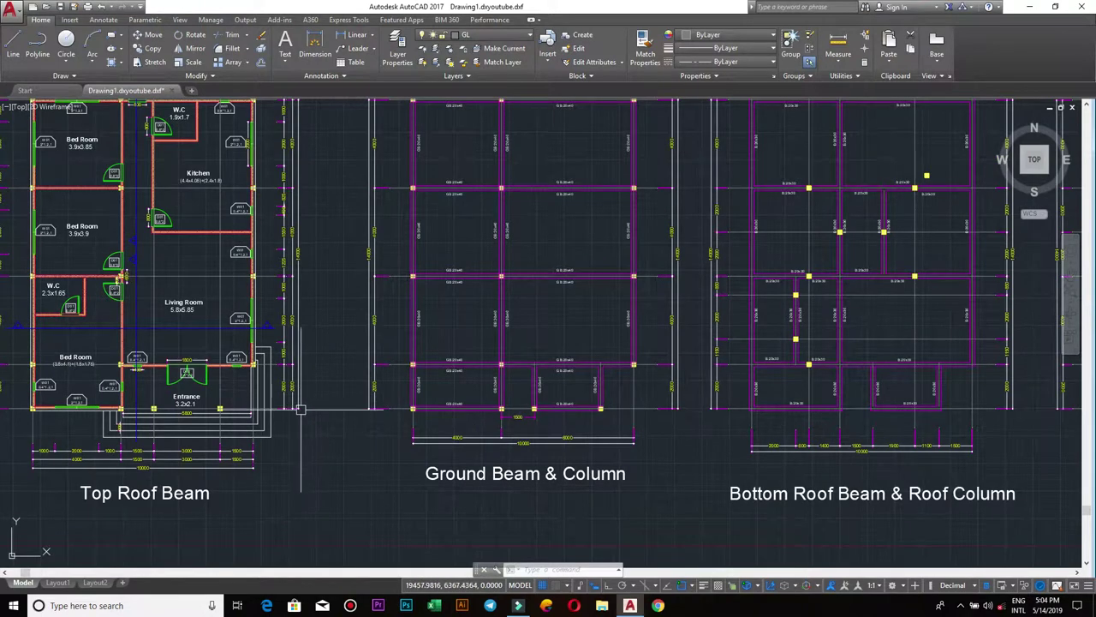
scroll(313, 188, "down", 3)
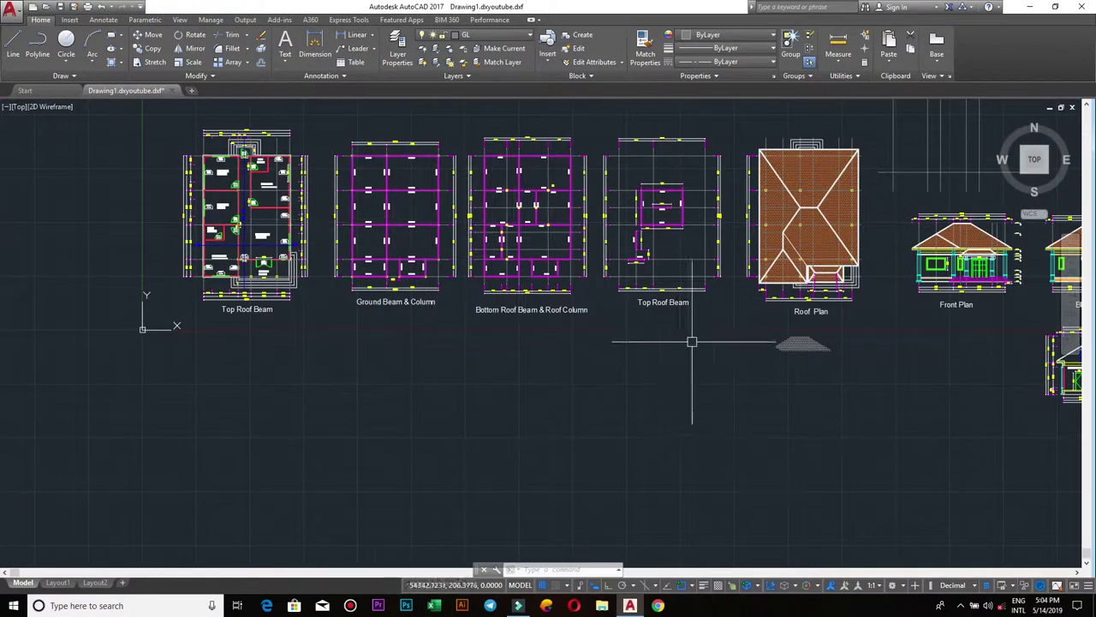
middle_click_drag(857, 321, 477, 391)
middle_click_drag(954, 142, 649, 245)
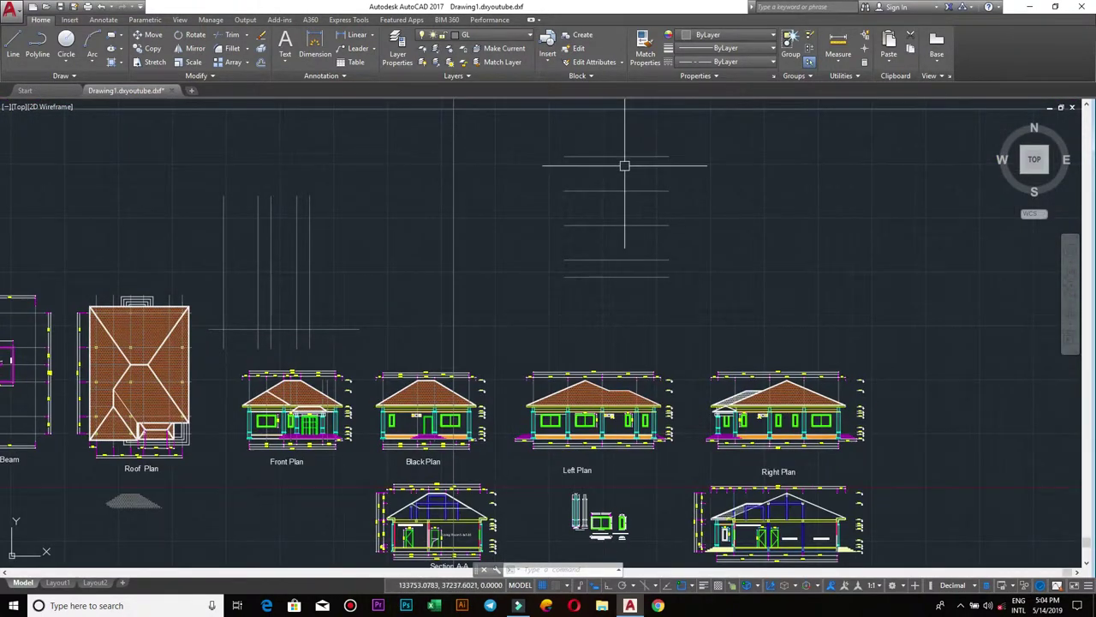
left_click(705, 314)
Rotate the five copied grid lines 270° with Ortho on so they stand vertical.
left_click(514, 129)
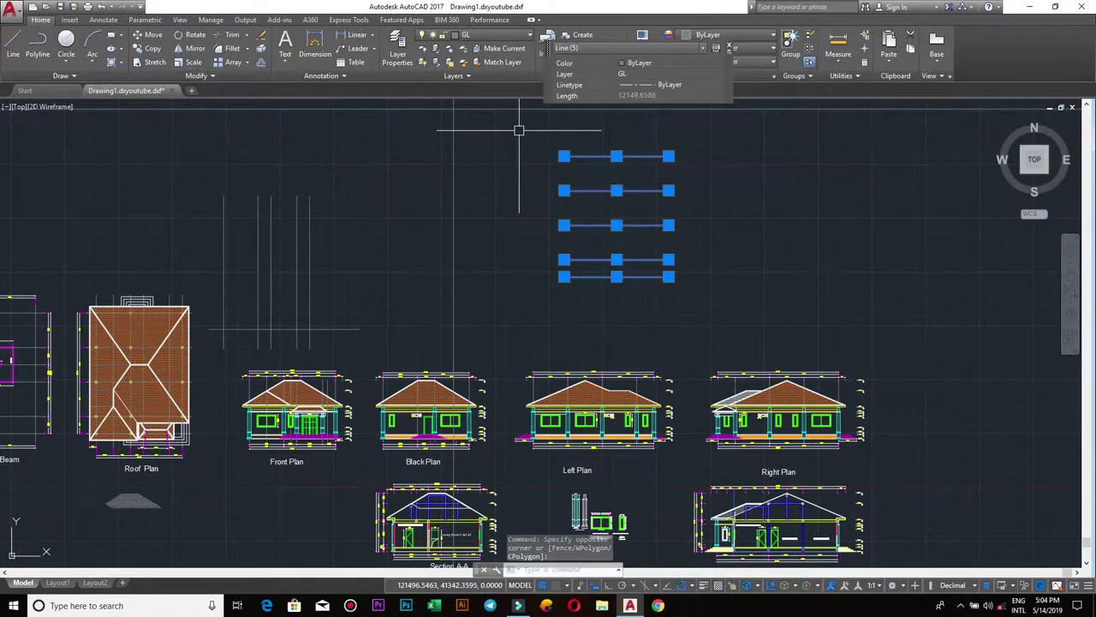
type("RO")
key("Return")
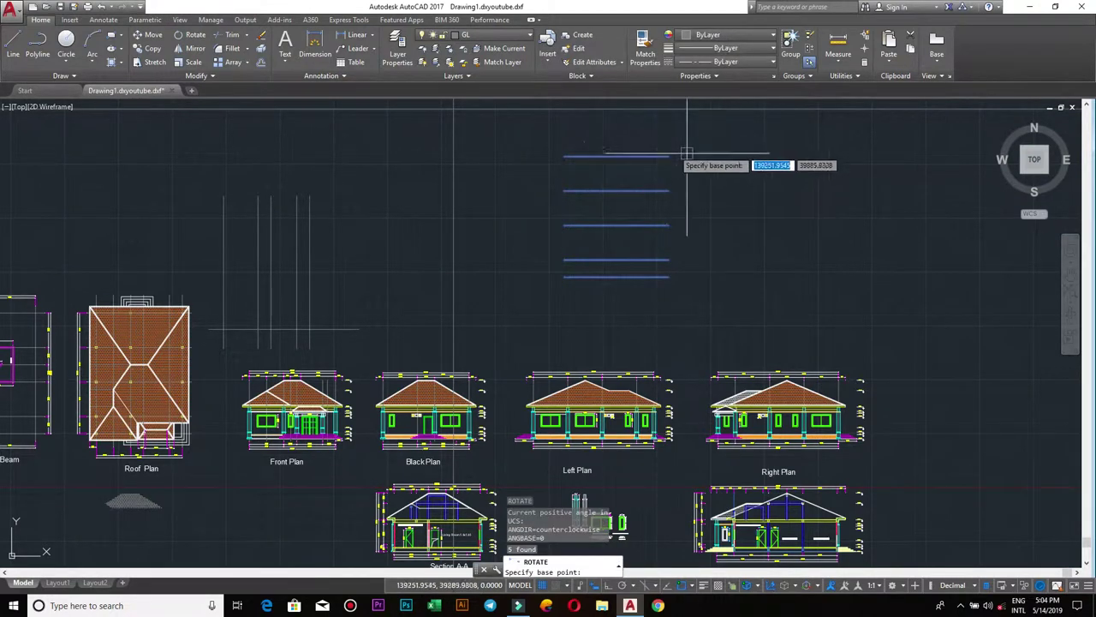
left_click(674, 156)
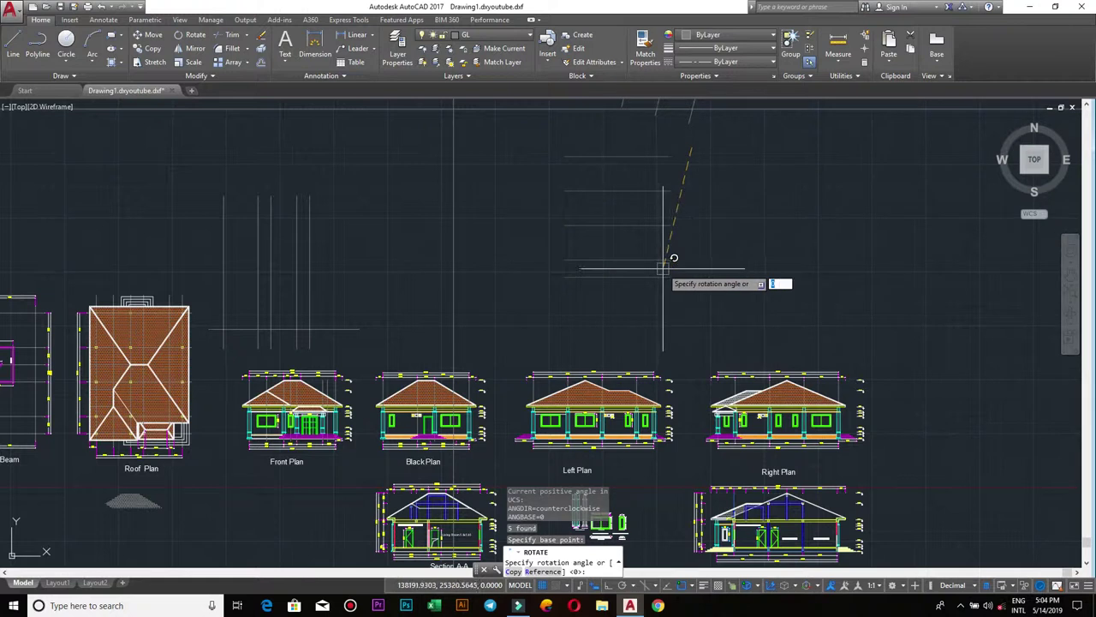
key("F8")
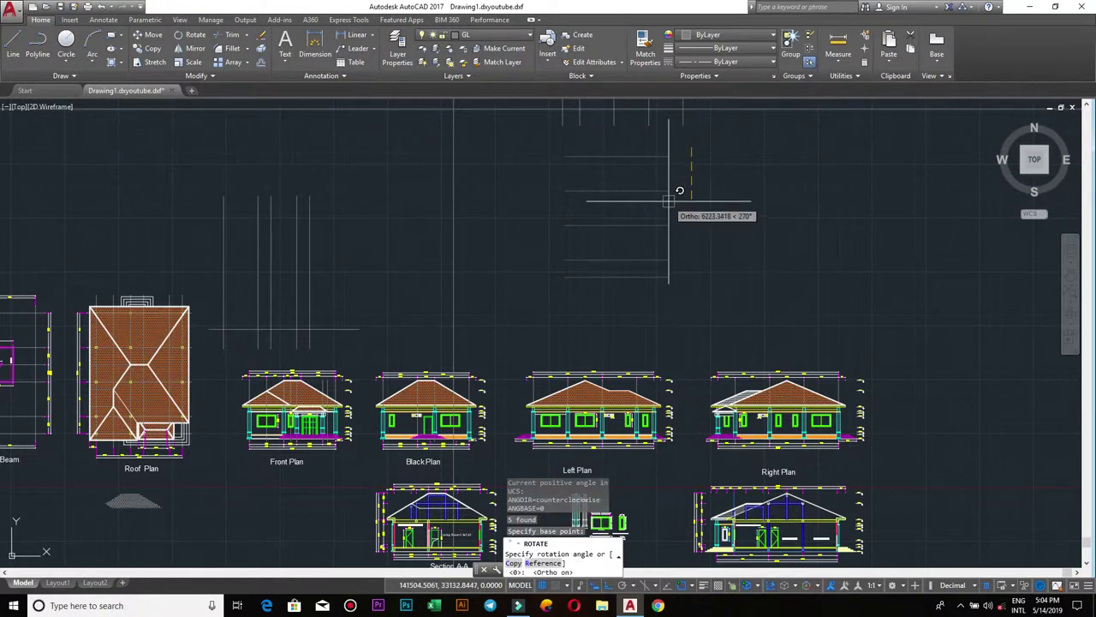
left_click(656, 214)
middle_click_drag(627, 107, 403, 227)
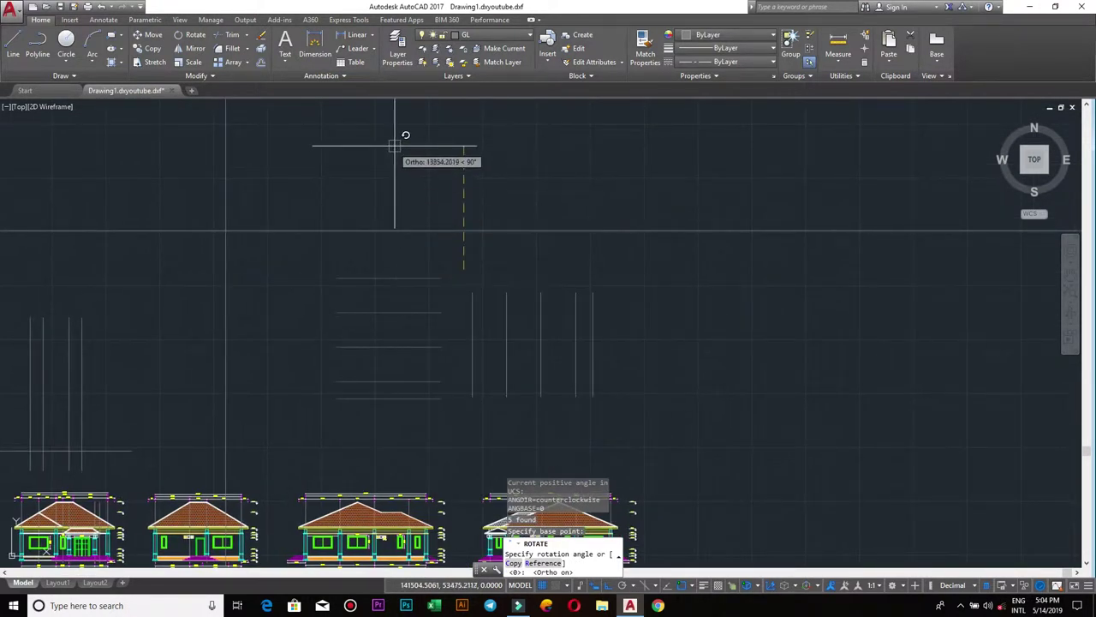
scroll(622, 397, "down", 2)
scroll(622, 397, "up", 3)
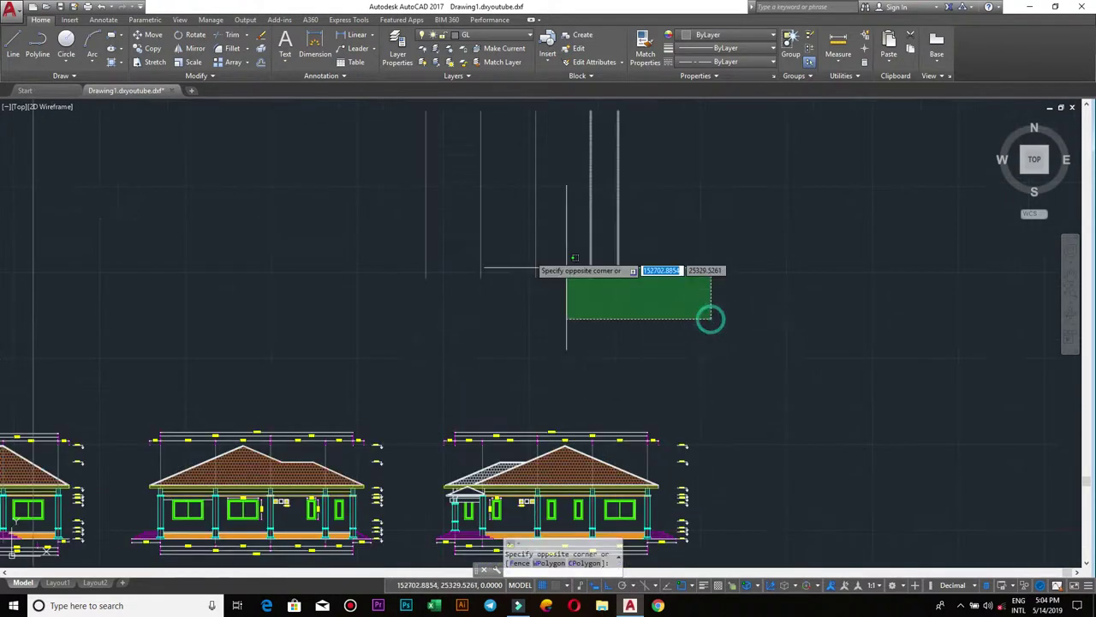
Select the five vertical grid lines and begin moving them, then cancel.
left_click_drag(710, 316, 364, 196)
type("m")
key("Return")
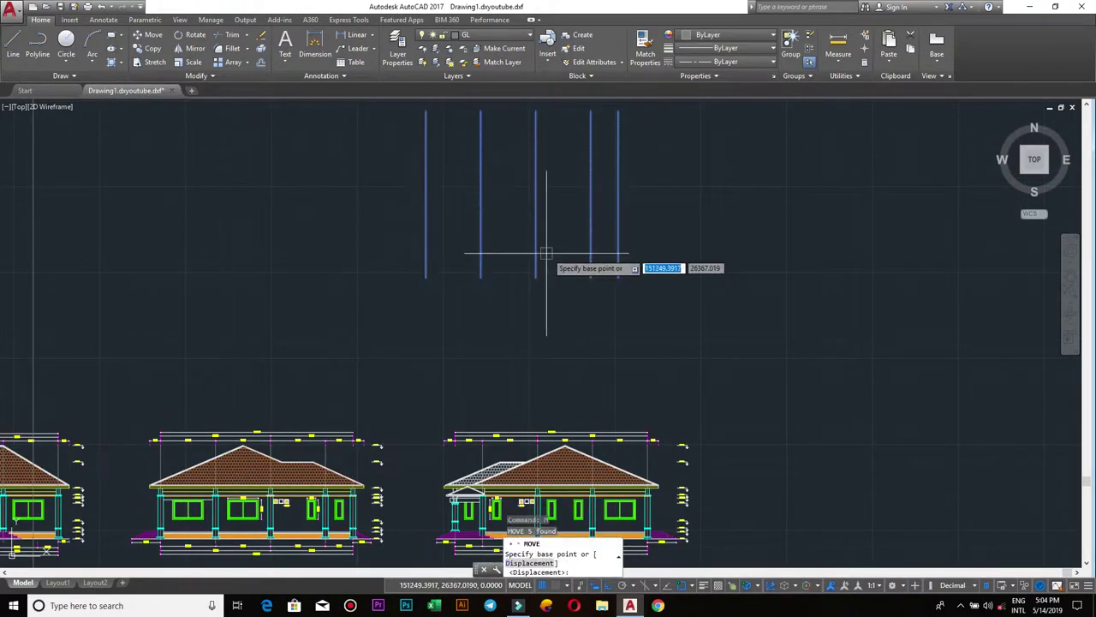
left_click(559, 253)
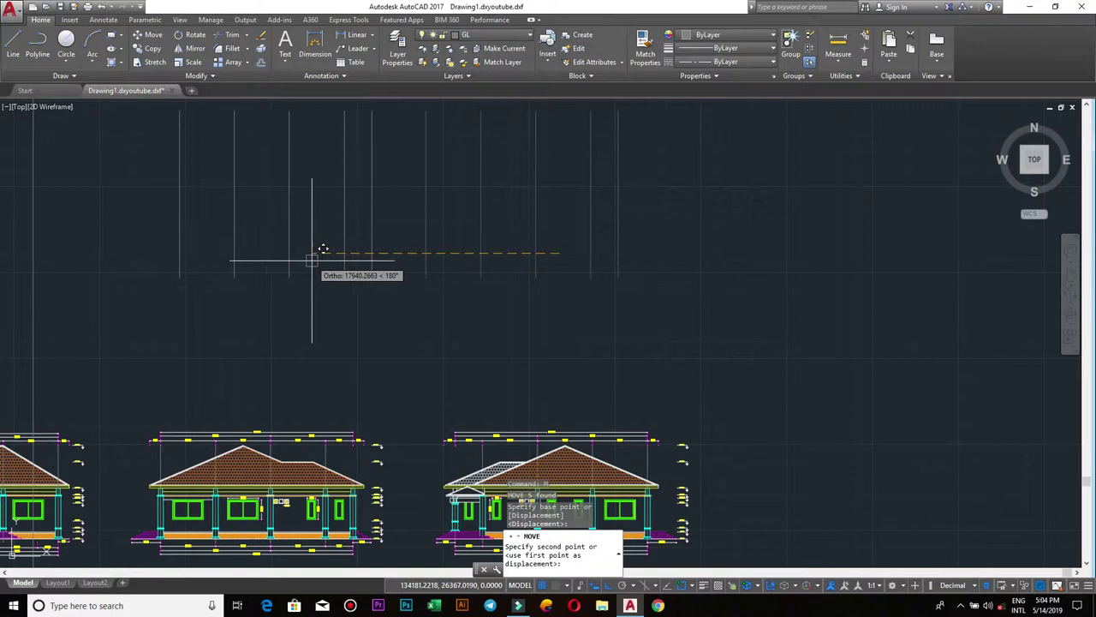
key("Escape")
scroll(416, 374, "down", 3)
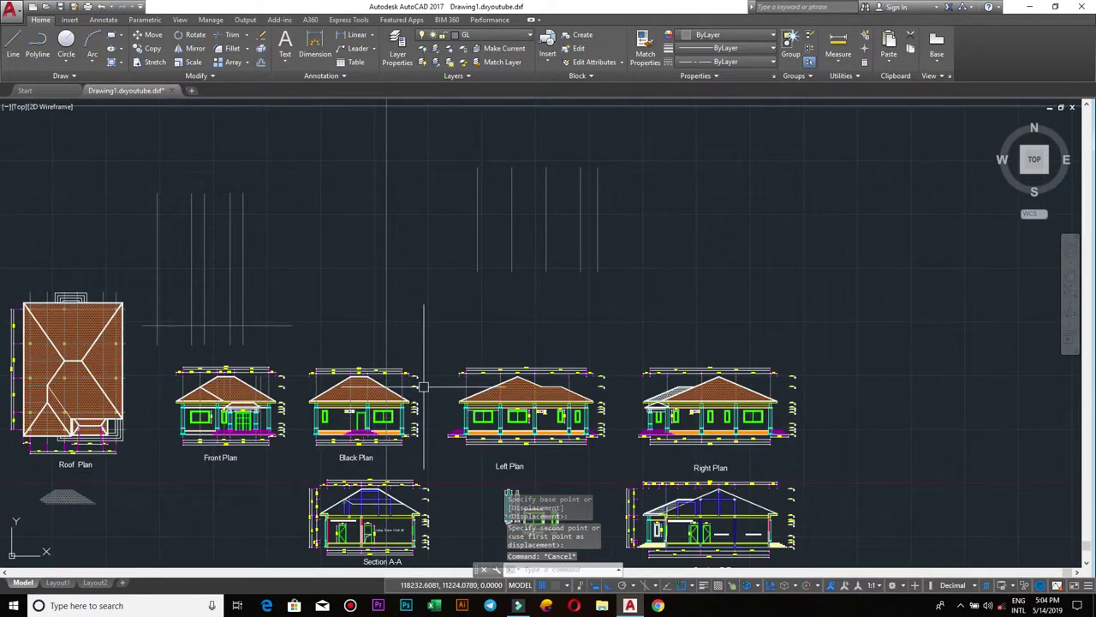
scroll(426, 348, "up", 4)
scroll(668, 249, "down", 2)
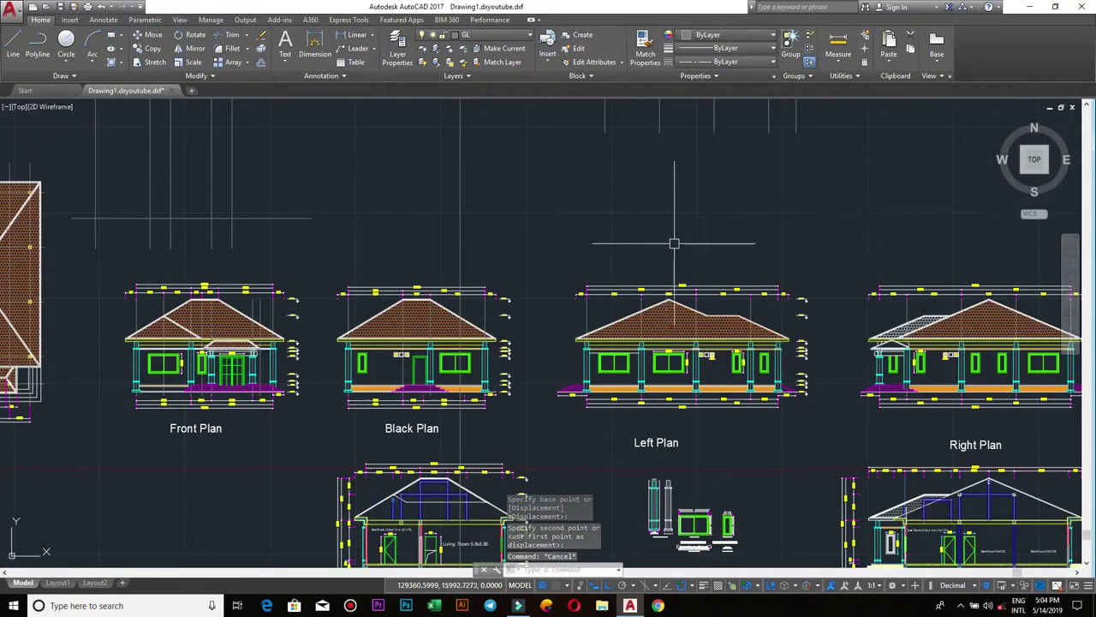
middle_click_drag(673, 240, 685, 301)
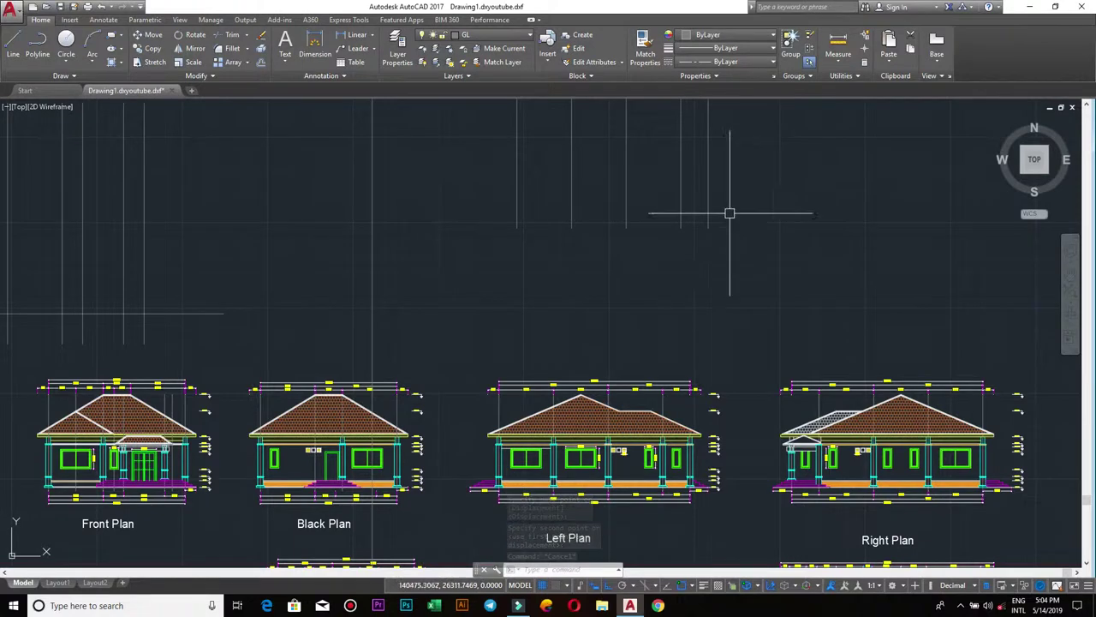
scroll(720, 220, "down", 2)
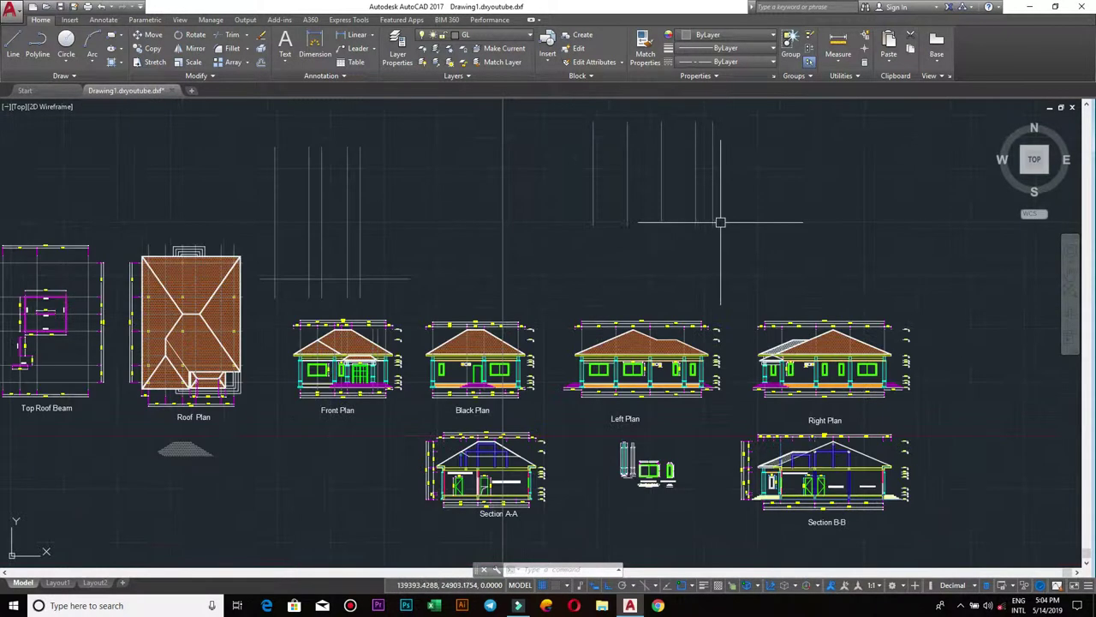
middle_click_drag(214, 403, 334, 383)
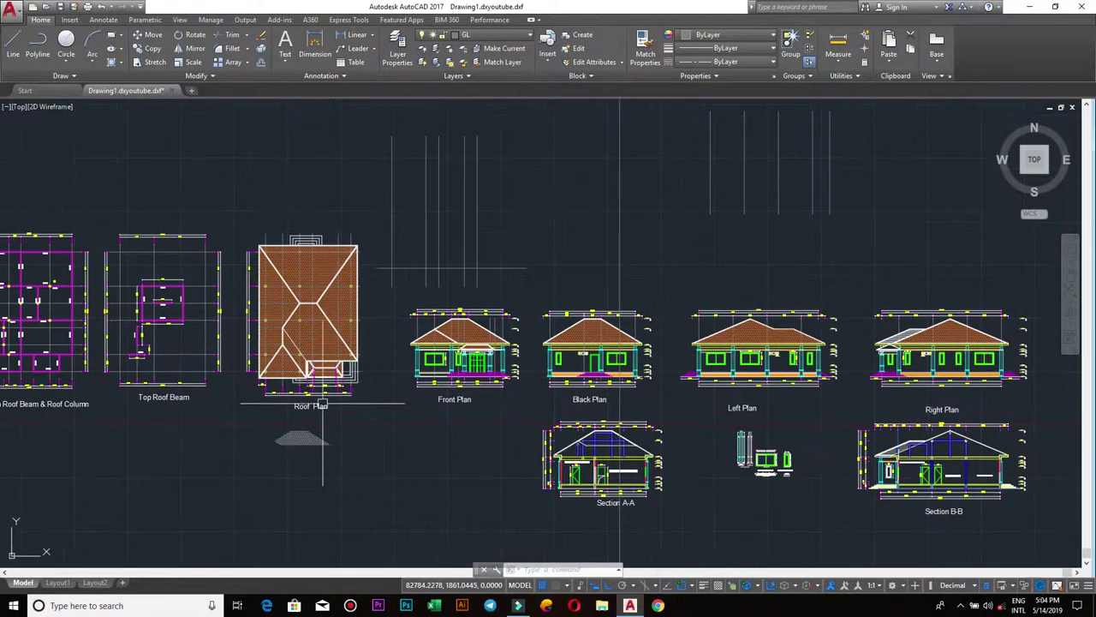
scroll(316, 268, "up", 2)
scroll(296, 257, "up", 2)
scroll(342, 257, "up", 1)
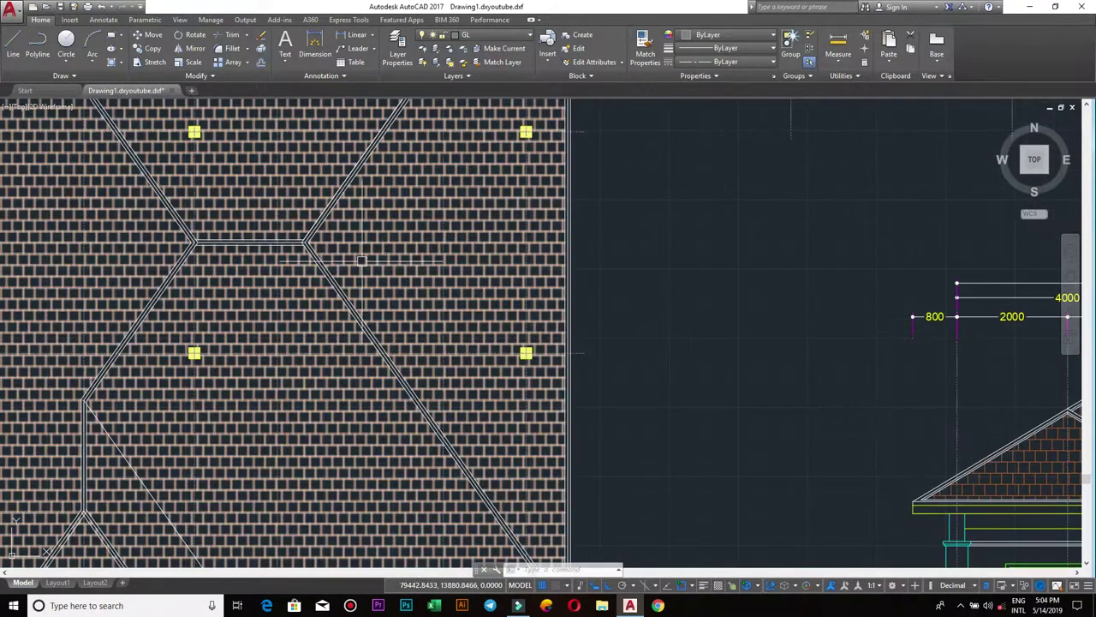
scroll(611, 290, "down", 1)
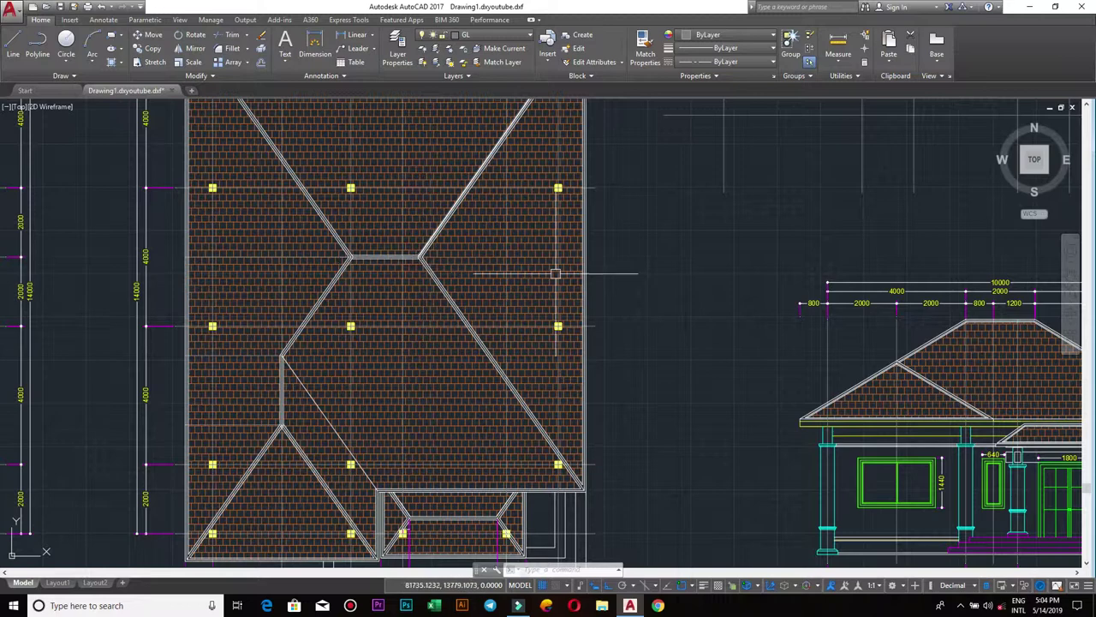
scroll(612, 445, "down", 3)
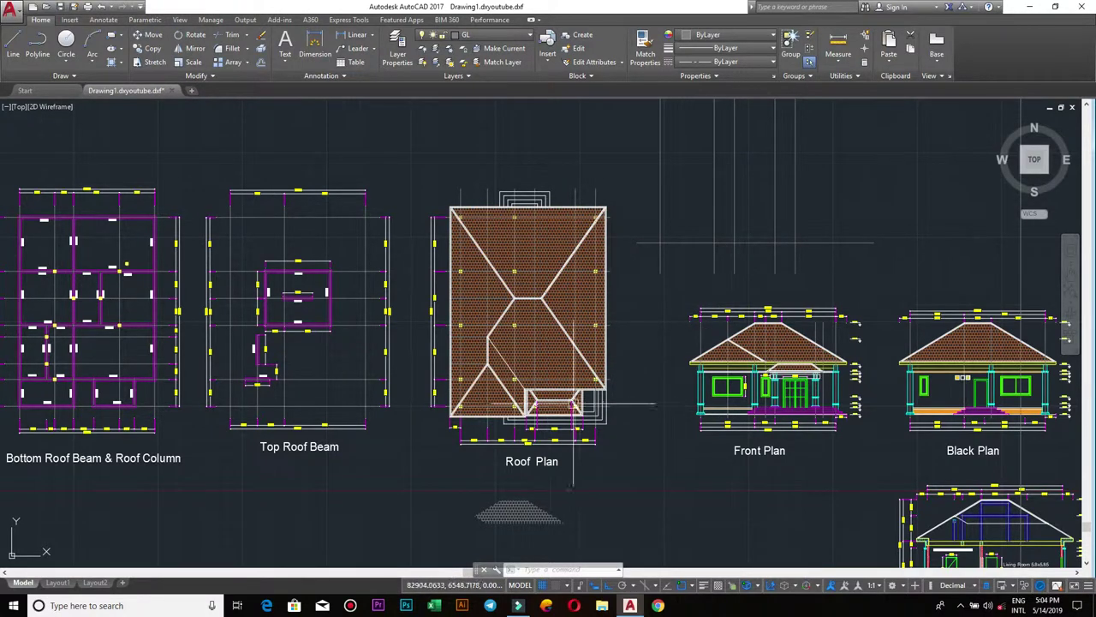
mouse_move(573, 404)
middle_mouse_down()
mouse_move(362, 373)
mouse_move(492, 390)
middle_mouse_up()
scroll(361, 375, "down", 2)
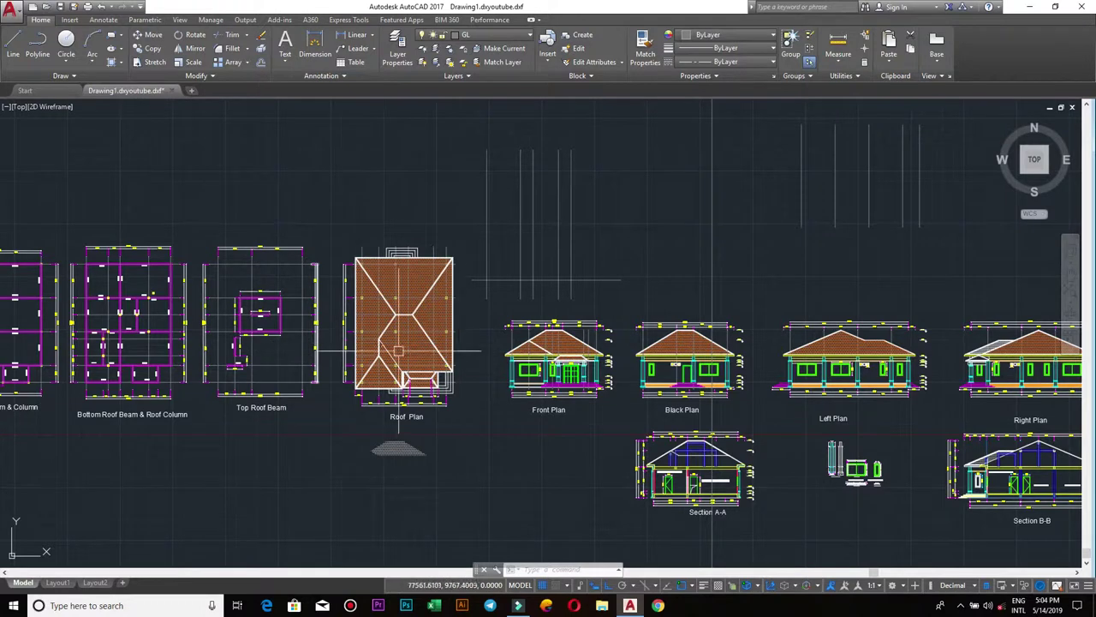
scroll(398, 352, "up", 4)
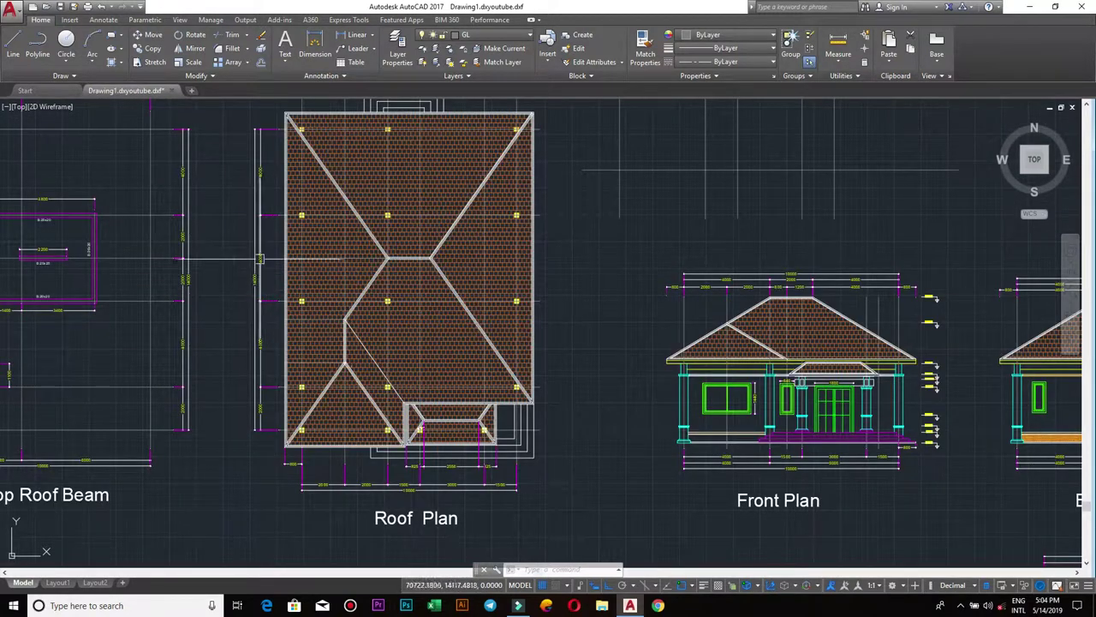
left_click_drag(210, 229, 440, 296)
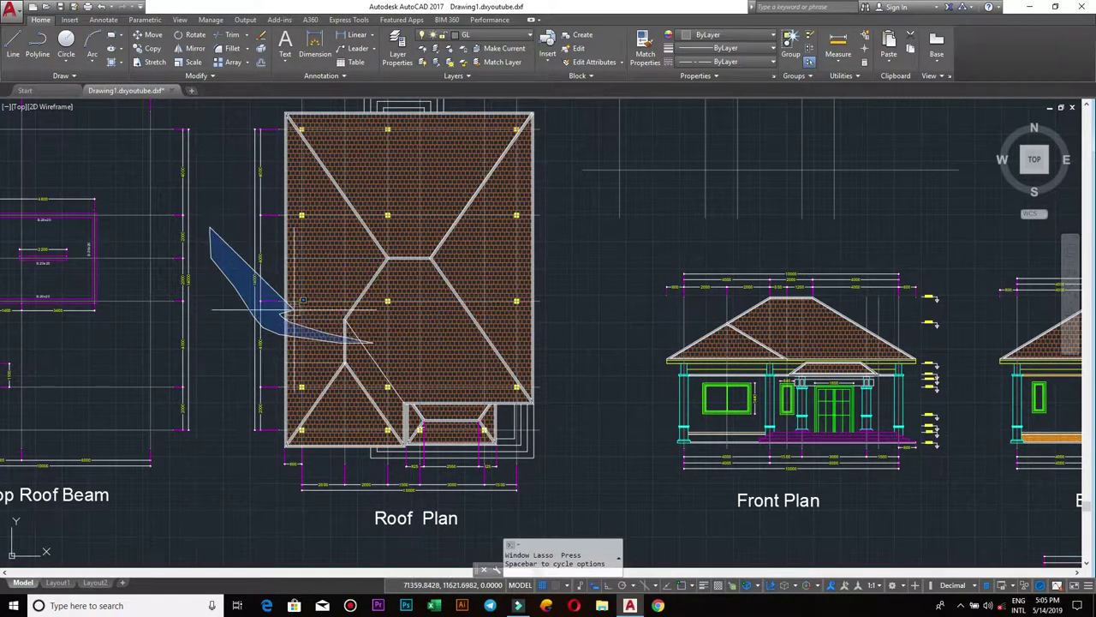
left_click_drag(441, 296, 250, 238)
key("Escape")
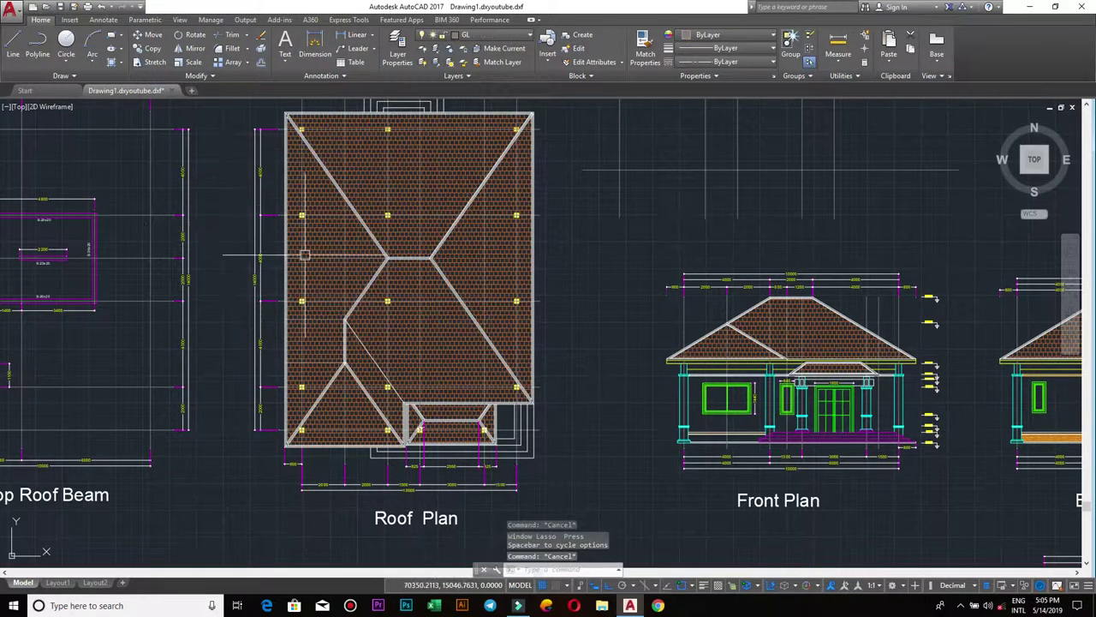
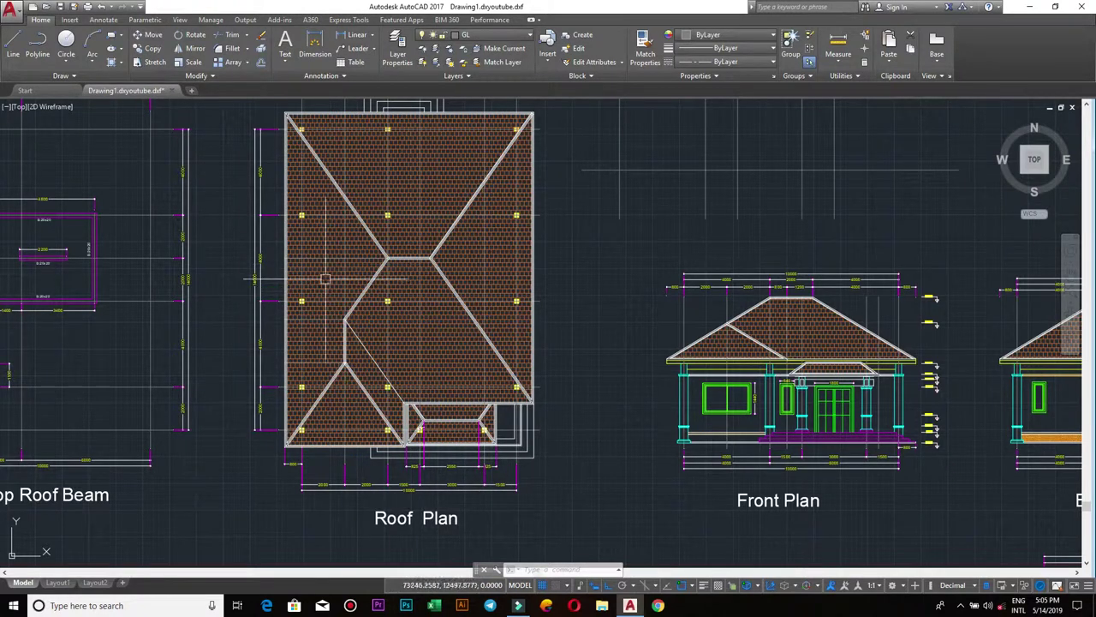
Zoom in and out on the Roof Plan to inspect it up close.
scroll(444, 335, "down", 4)
scroll(786, 347, "up", 2)
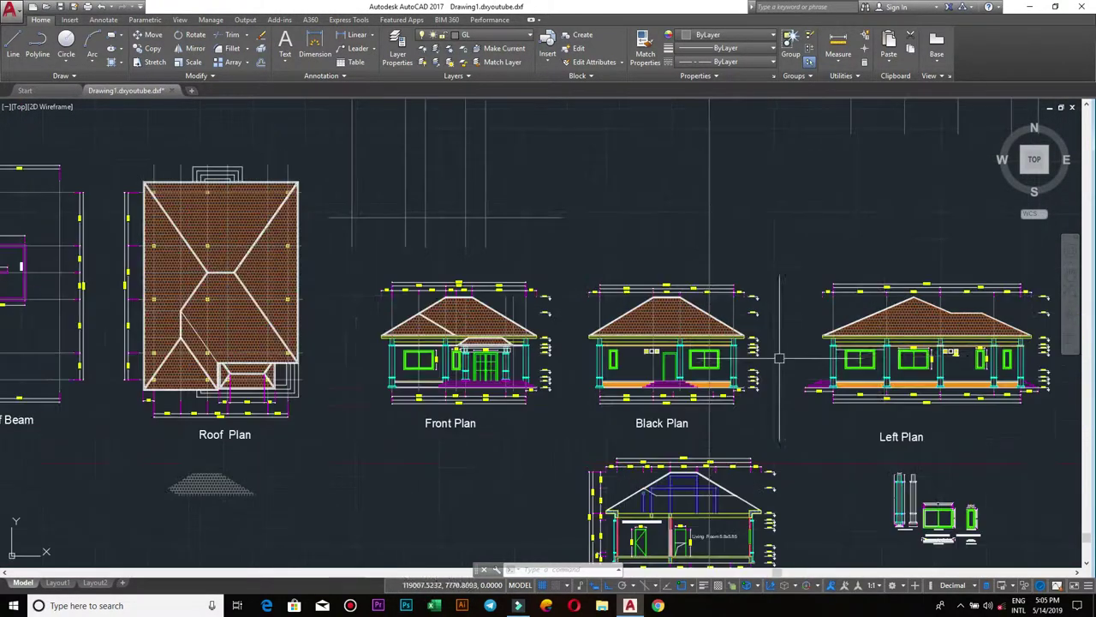
scroll(843, 354, "up", 2)
scroll(434, 370, "down", 4)
scroll(171, 326, "up", 4)
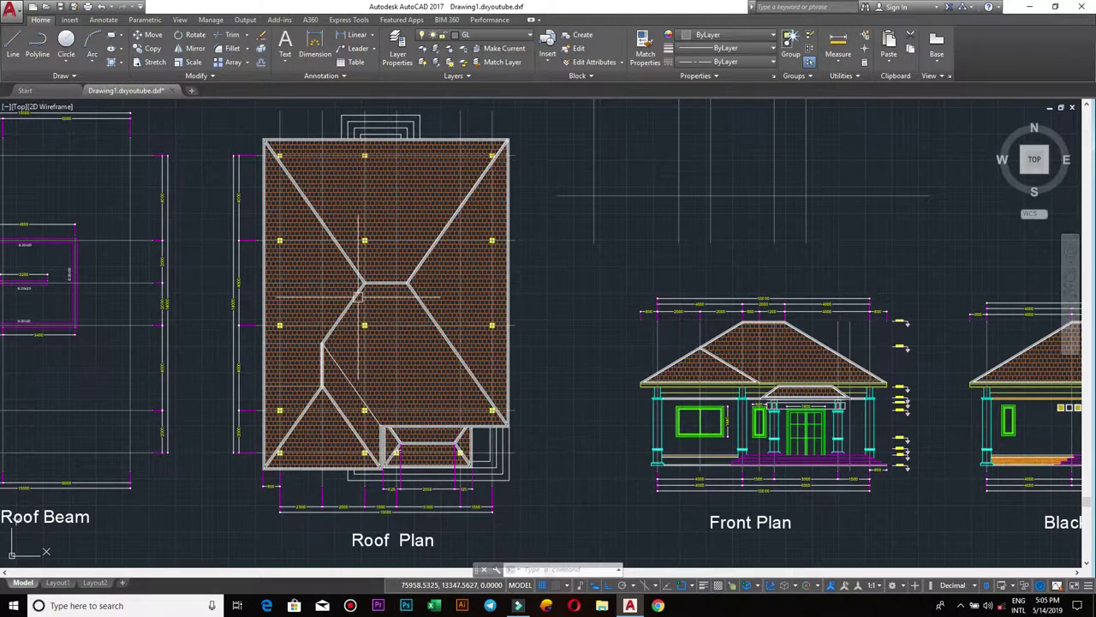
scroll(707, 446, "down", 2)
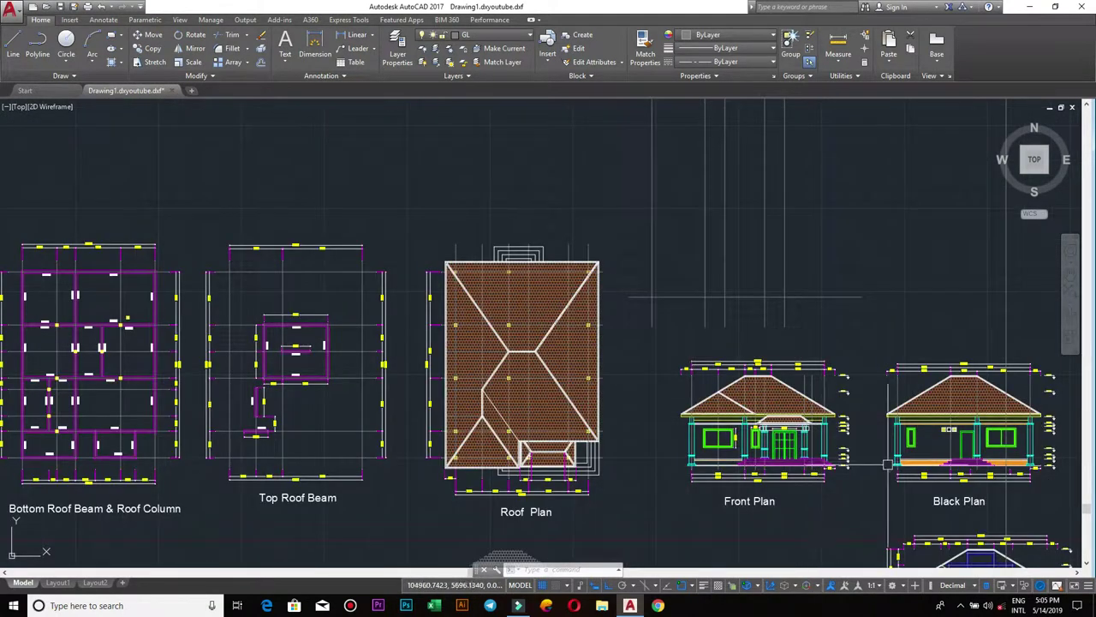
Pan over to the elevations and zoom in to inspect them.
middle_click_drag(739, 299, 328, 257)
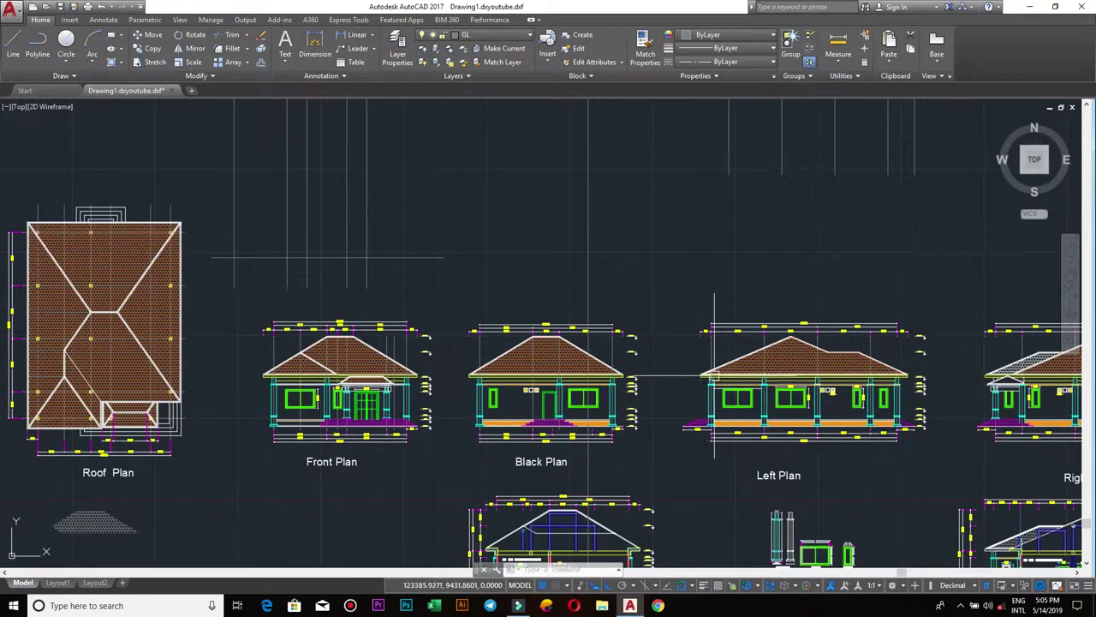
scroll(709, 380, "up", 2)
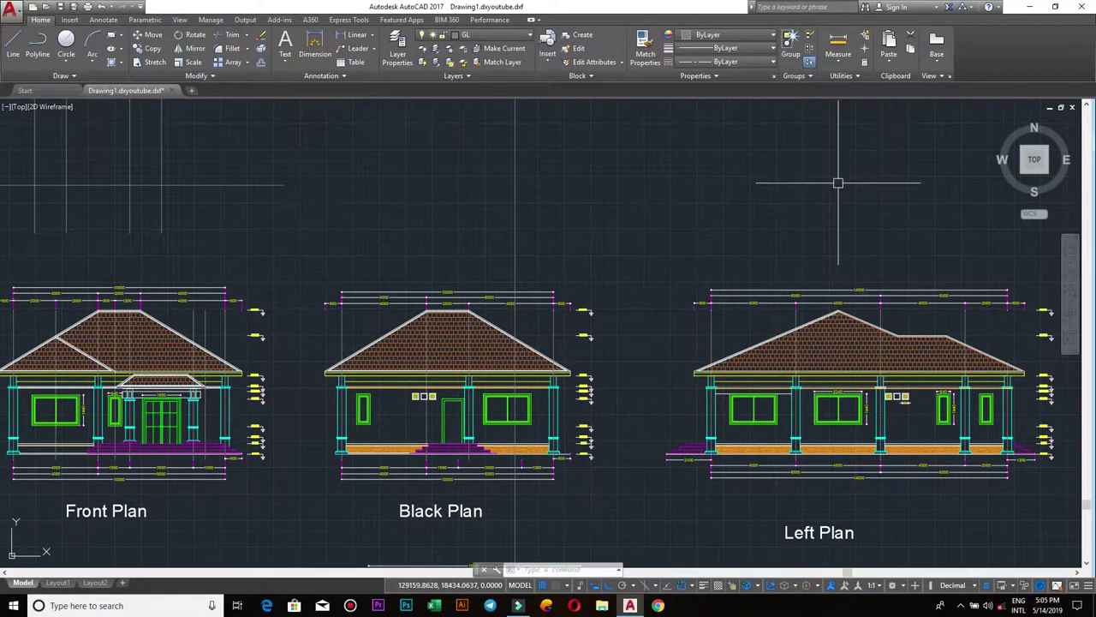
scroll(844, 299, "down", 3)
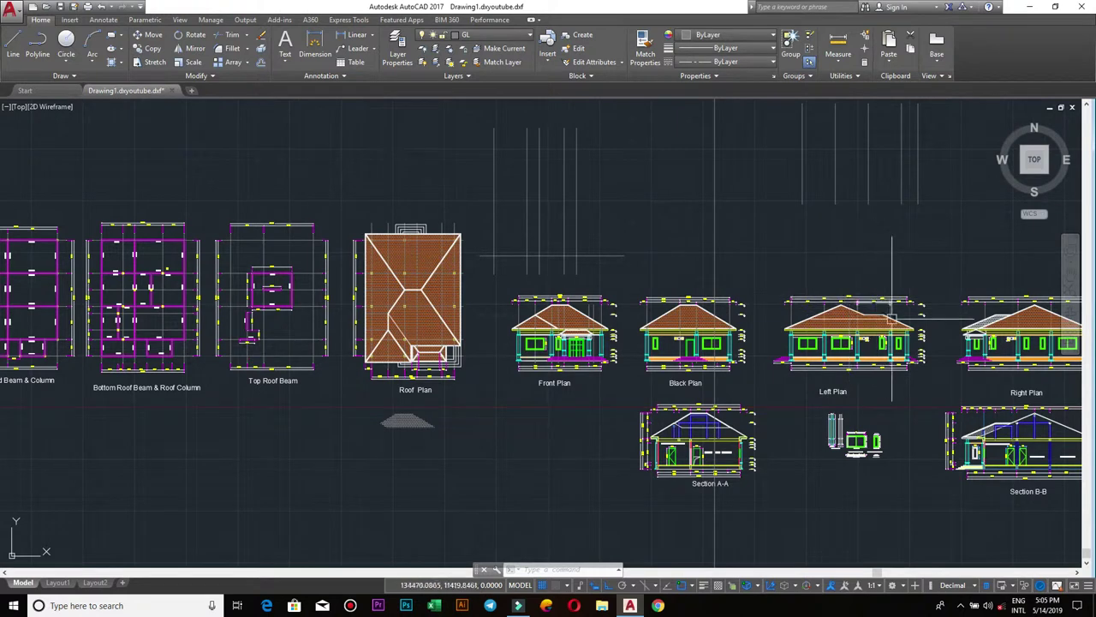
scroll(906, 327, "up", 2)
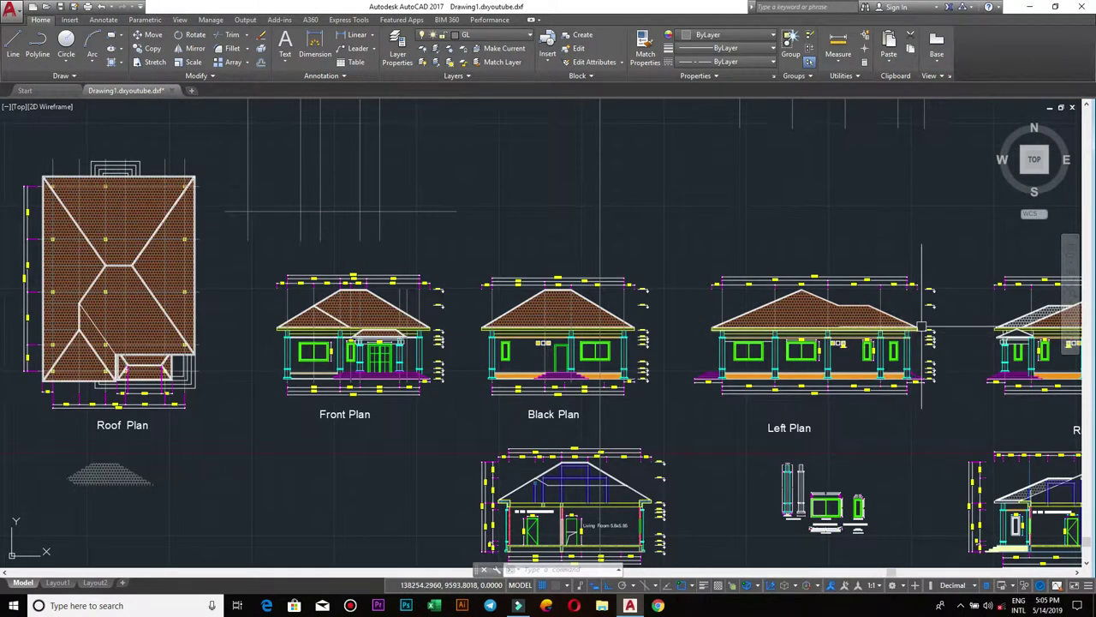
scroll(908, 329, "up", 2)
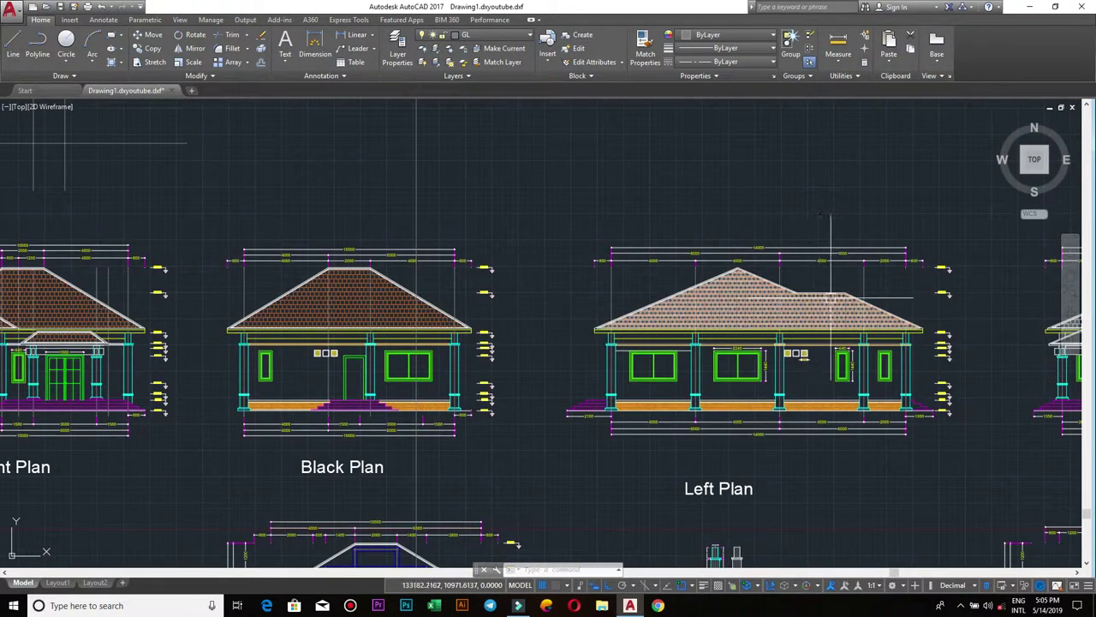
scroll(820, 299, "down", 2)
Pan back to the Roof Plan and zoom around it again.
middle_click_drag(227, 292, 347, 301)
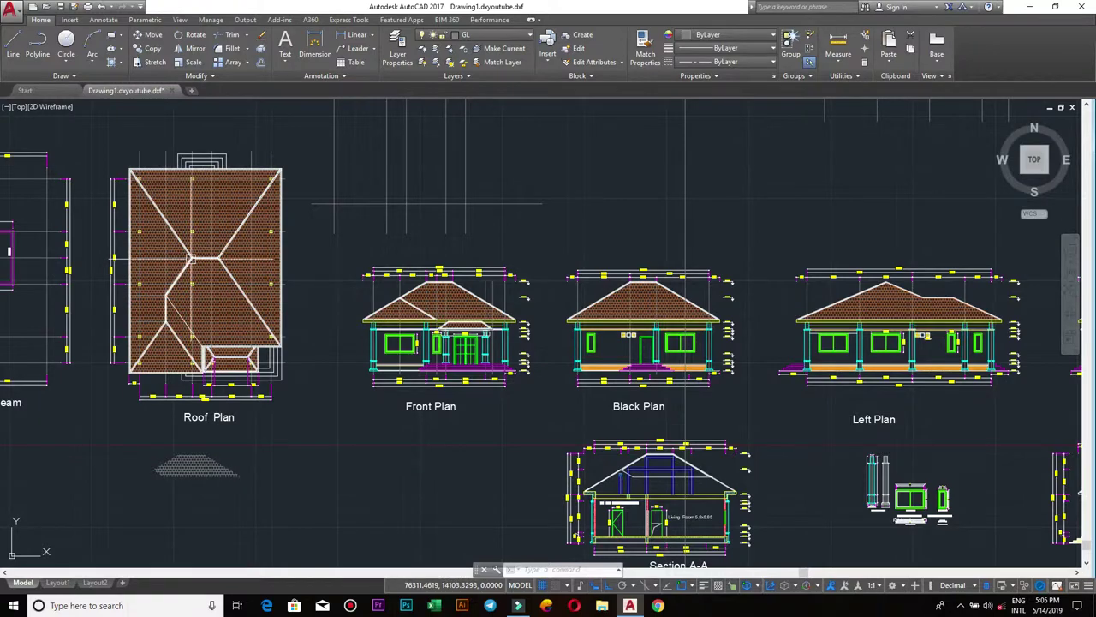
scroll(188, 258, "up", 4)
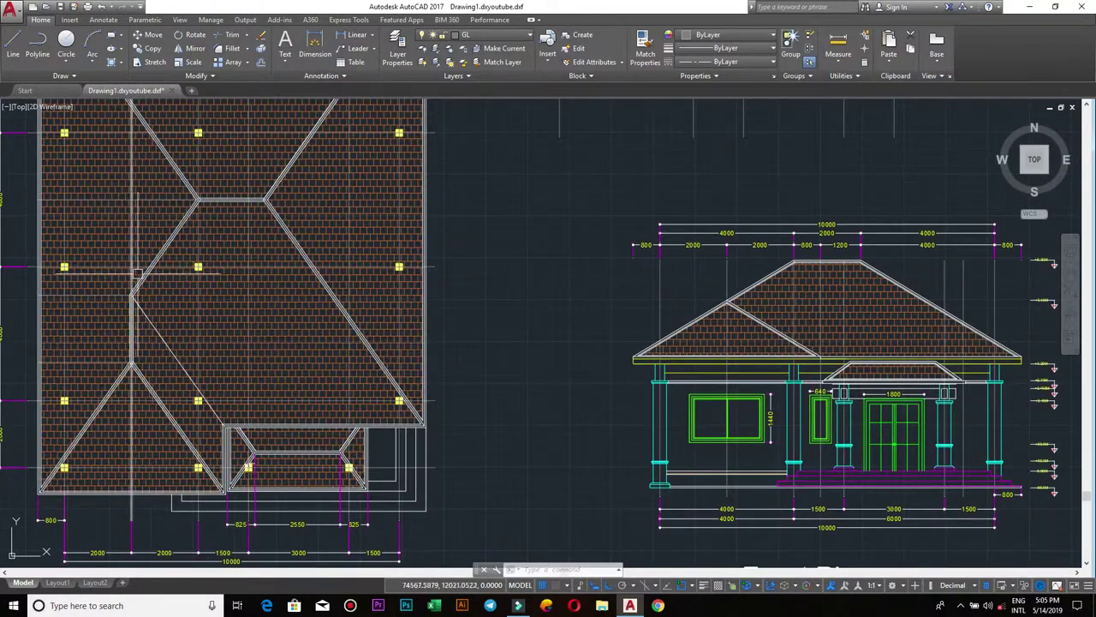
scroll(136, 274, "down", 5)
scroll(227, 280, "up", 3)
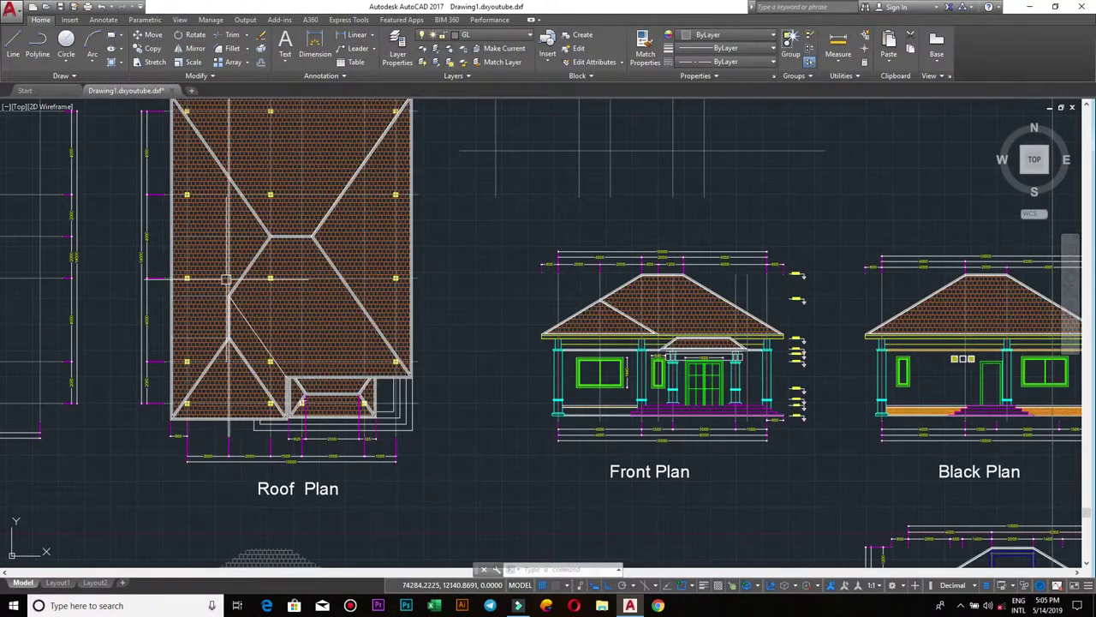
scroll(226, 279, "down", 2)
Shift the view to the Left Plan elevation and zoom in on it.
middle_click_drag(815, 334, 567, 260)
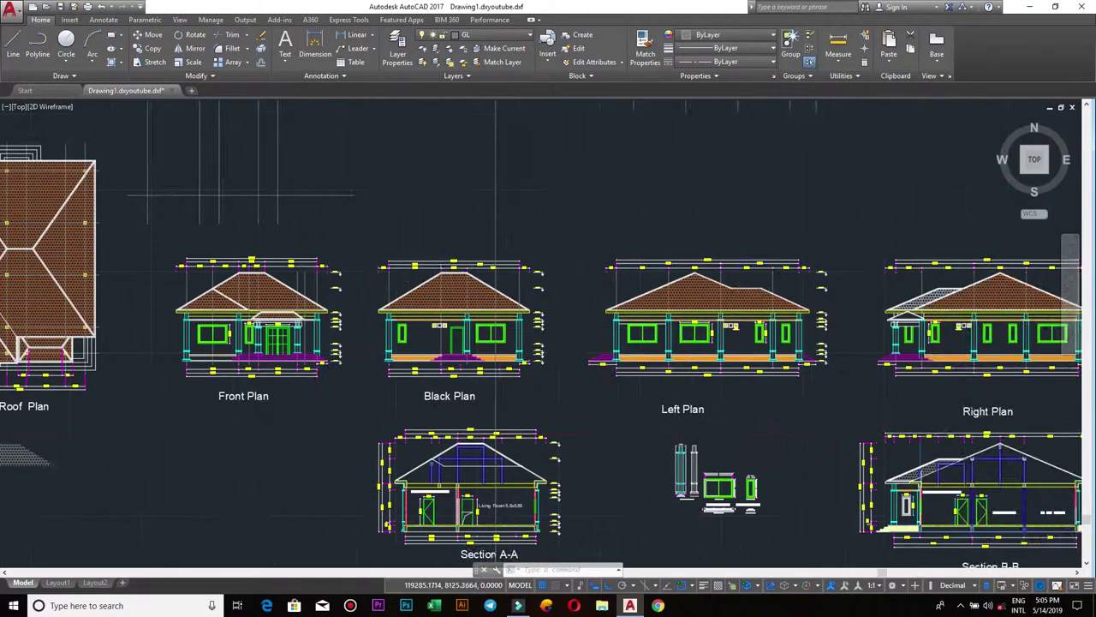
scroll(600, 257, "up", 2)
scroll(591, 385, "up", 3)
scroll(977, 254, "up", 2)
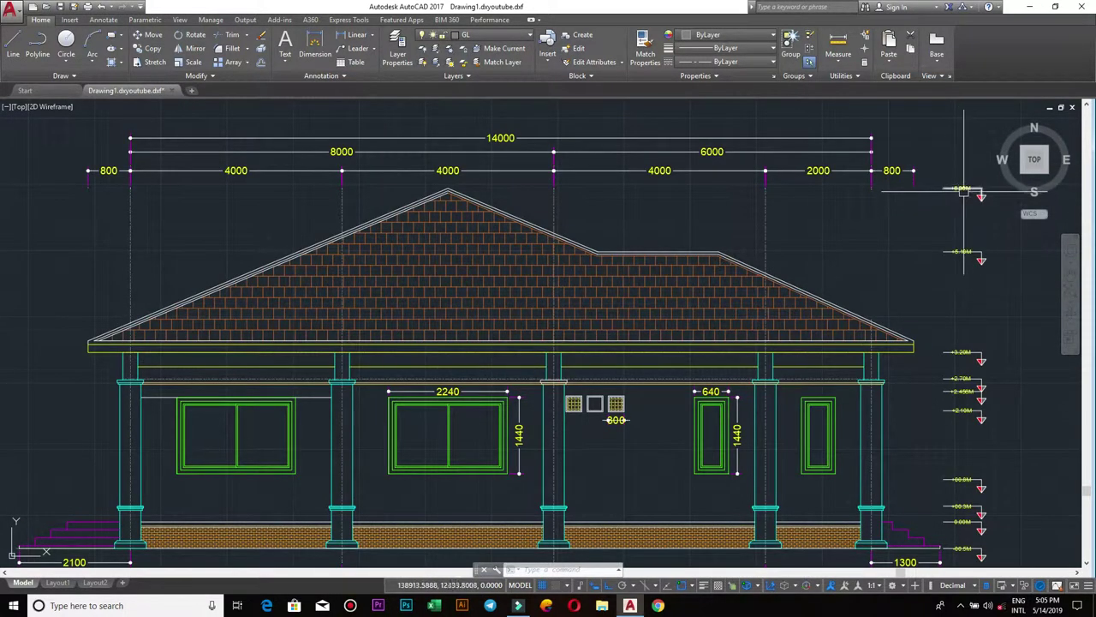
scroll(957, 202, "down", 2)
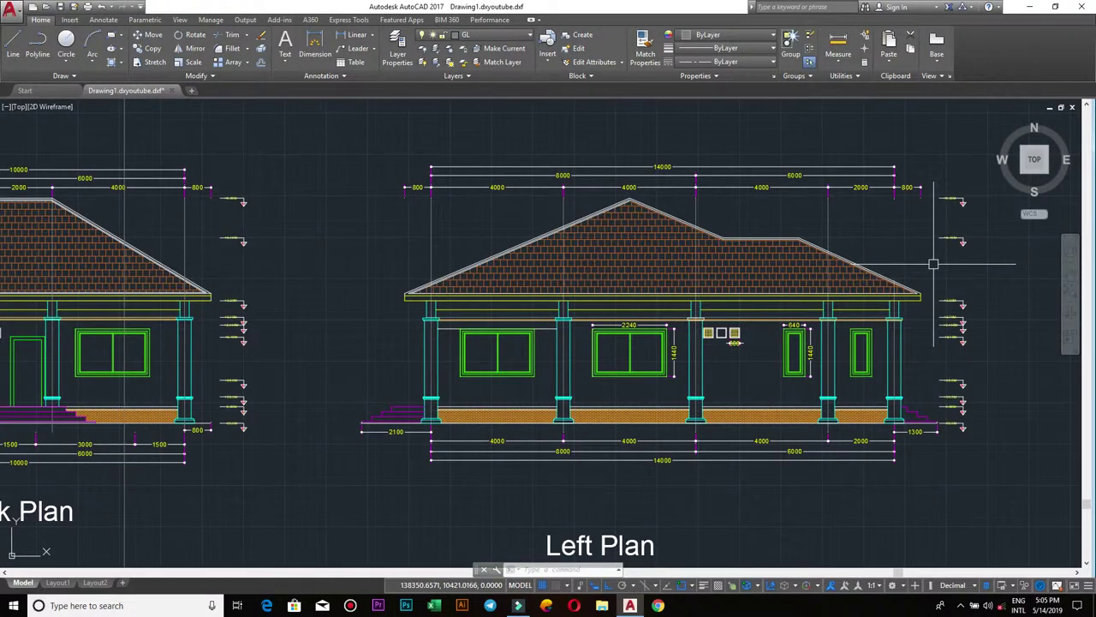
Zoom back out so the four elevations and two sections are in view.
scroll(934, 263, "down", 4)
scroll(933, 261, "up", 2)
scroll(864, 255, "down", 2)
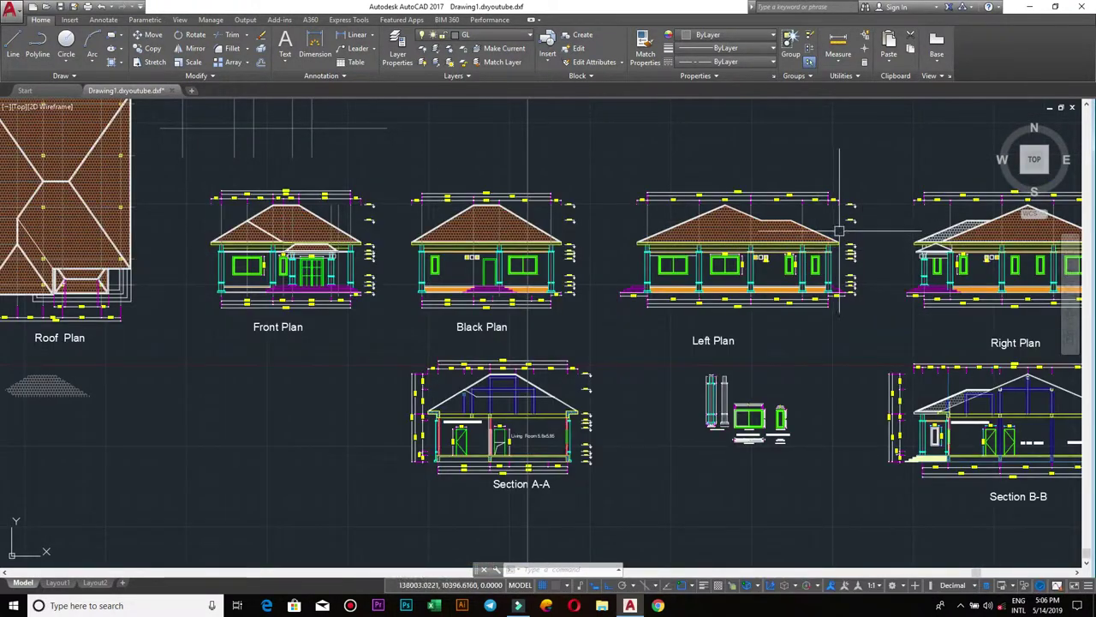
scroll(839, 230, "down", 1)
scroll(816, 289, "down", 2)
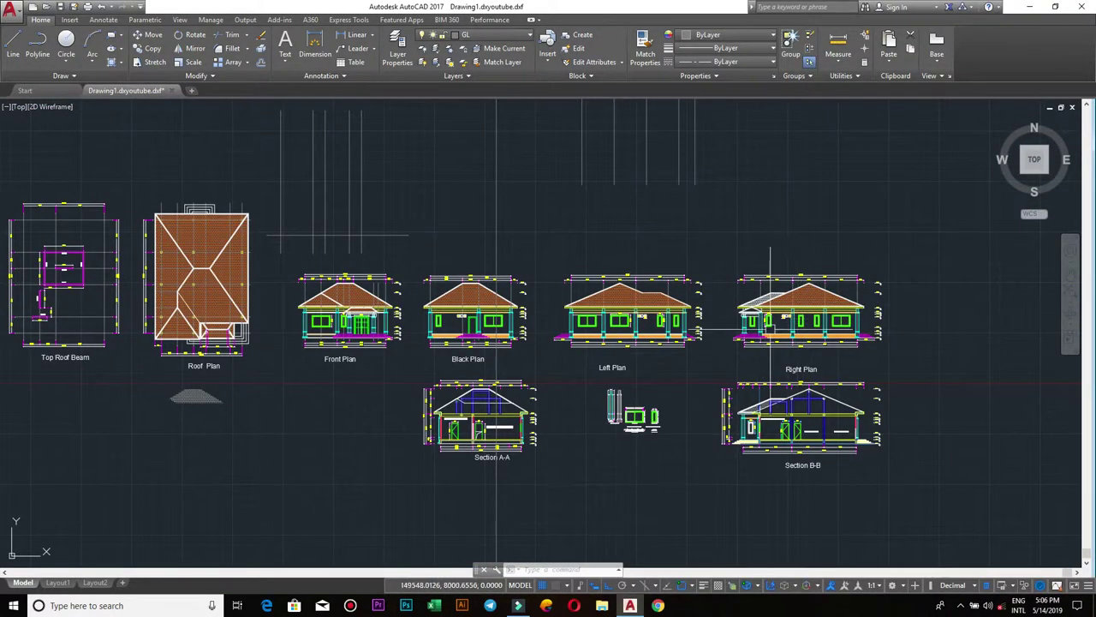
scroll(770, 329, "up", 4)
scroll(874, 343, "down", 3)
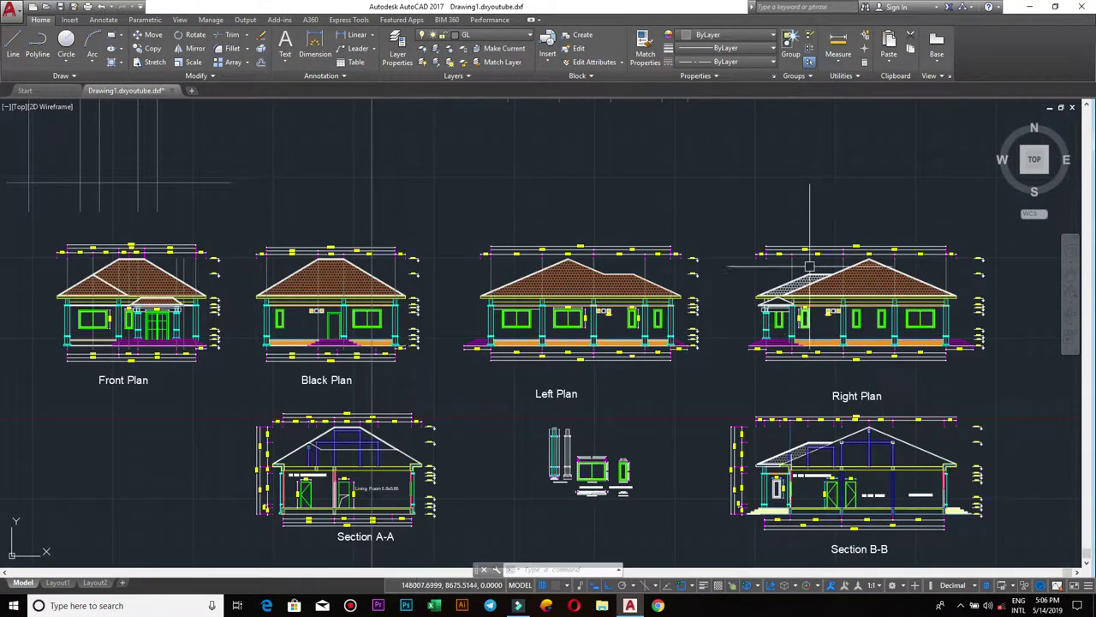
scroll(776, 262, "up", 1)
left_click(778, 284)
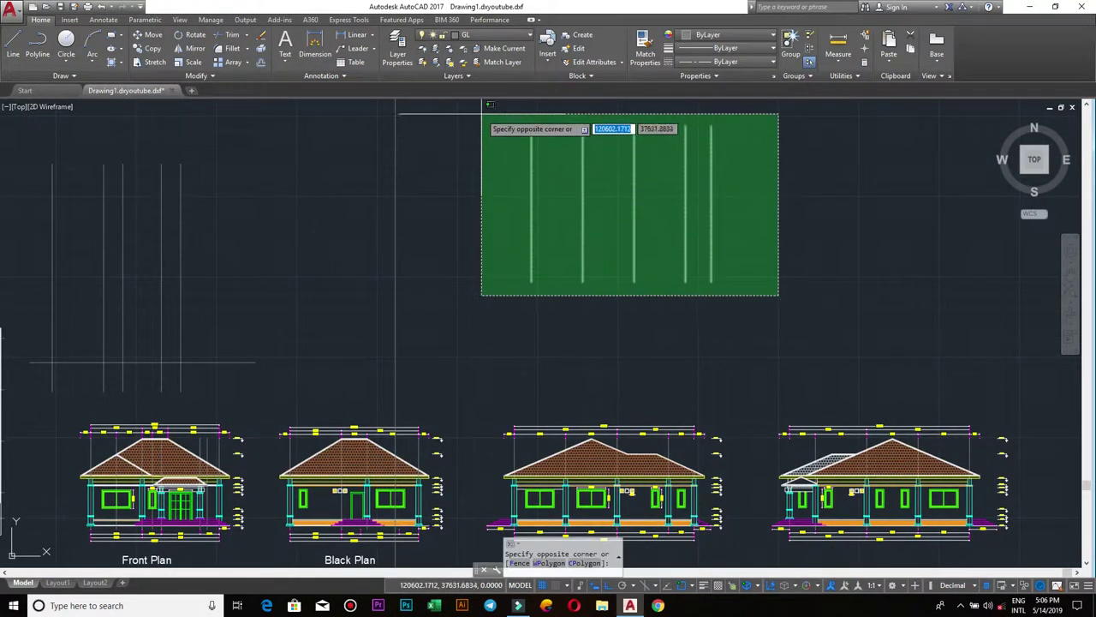
left_click(494, 156)
type("M")
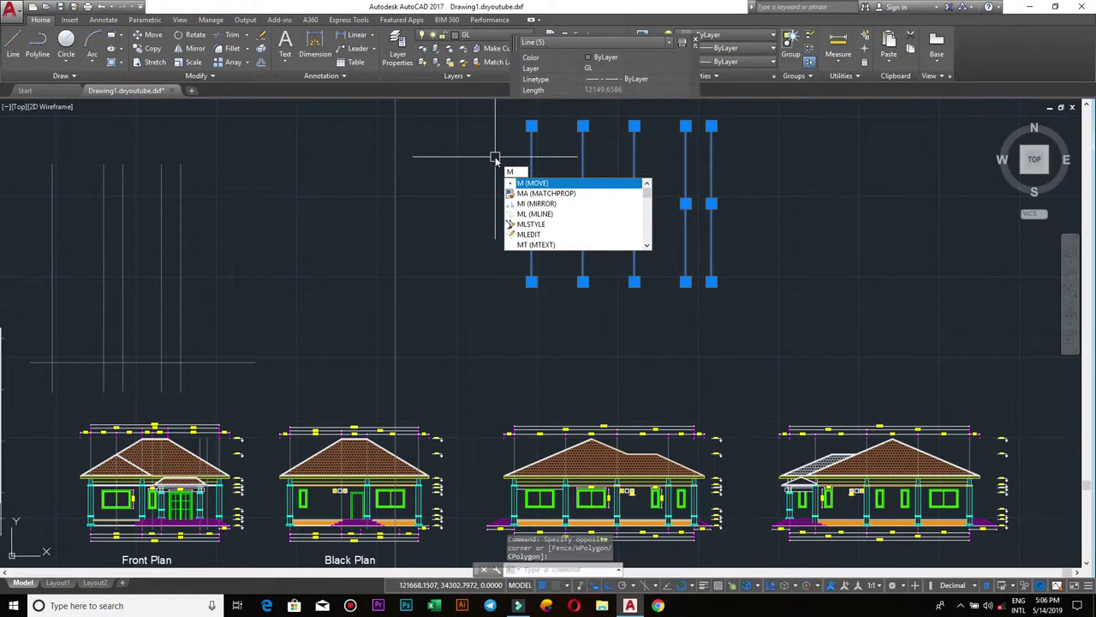
key("Return")
left_click(752, 157)
left_click(747, 310)
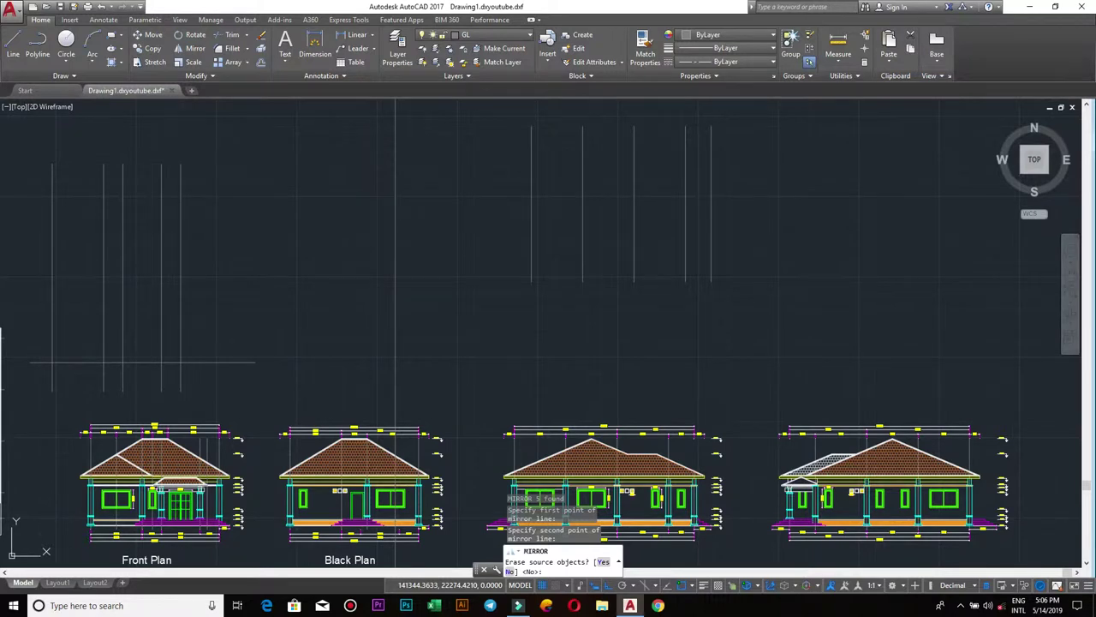
key("Escape")
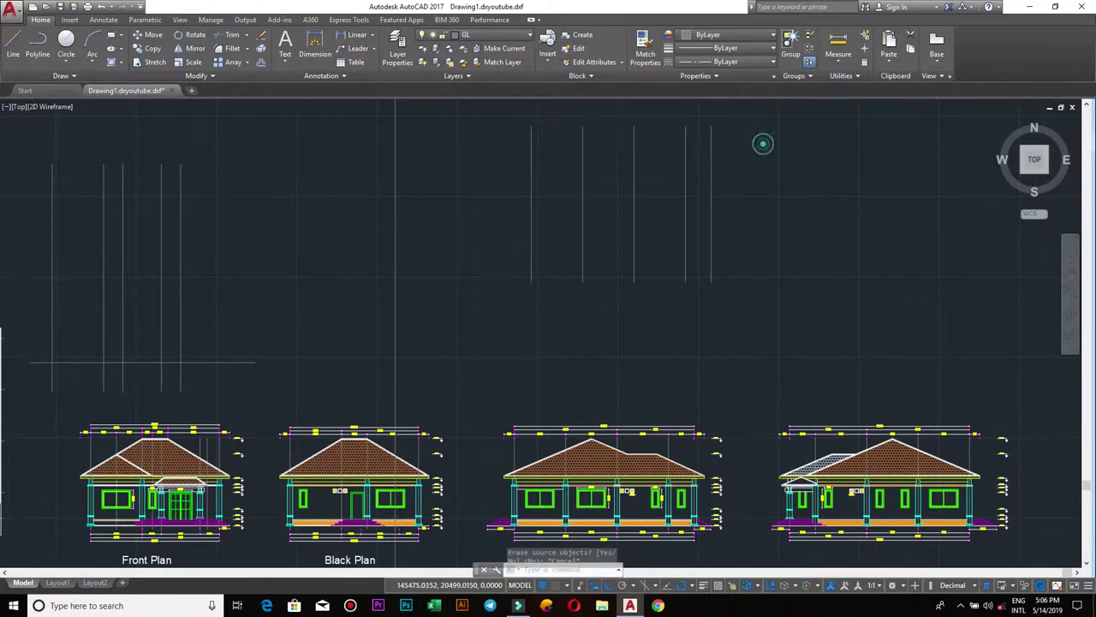
scroll(734, 271, "down", 2)
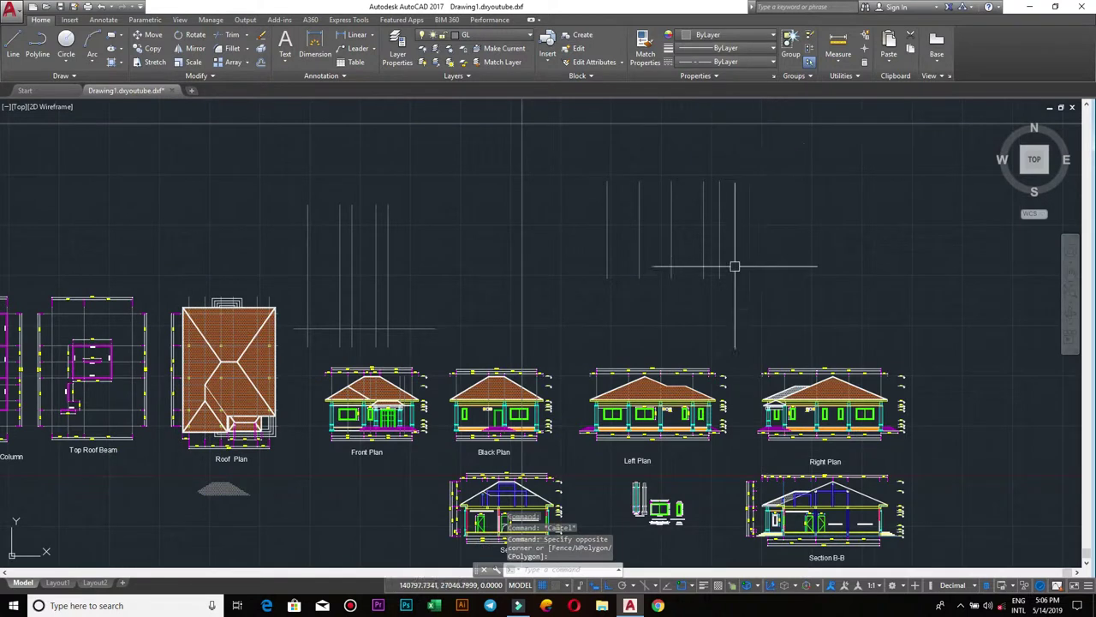
Window-select the five vertical lines and start a mirror, then cancel that attempt.
left_click(741, 288)
left_click(590, 170)
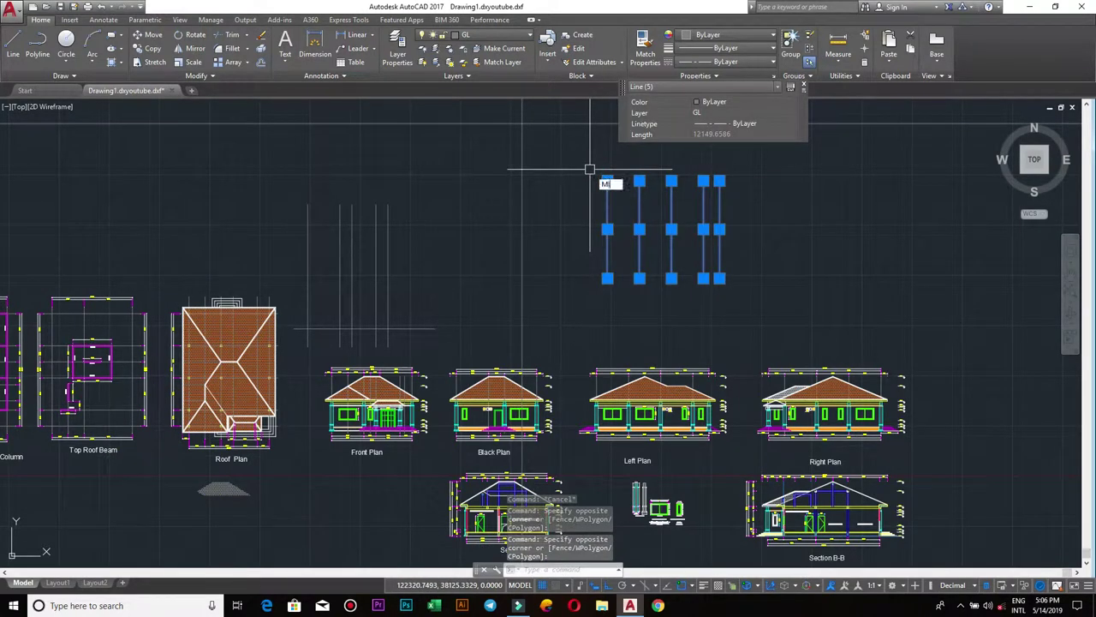
key("Return")
left_click(748, 196)
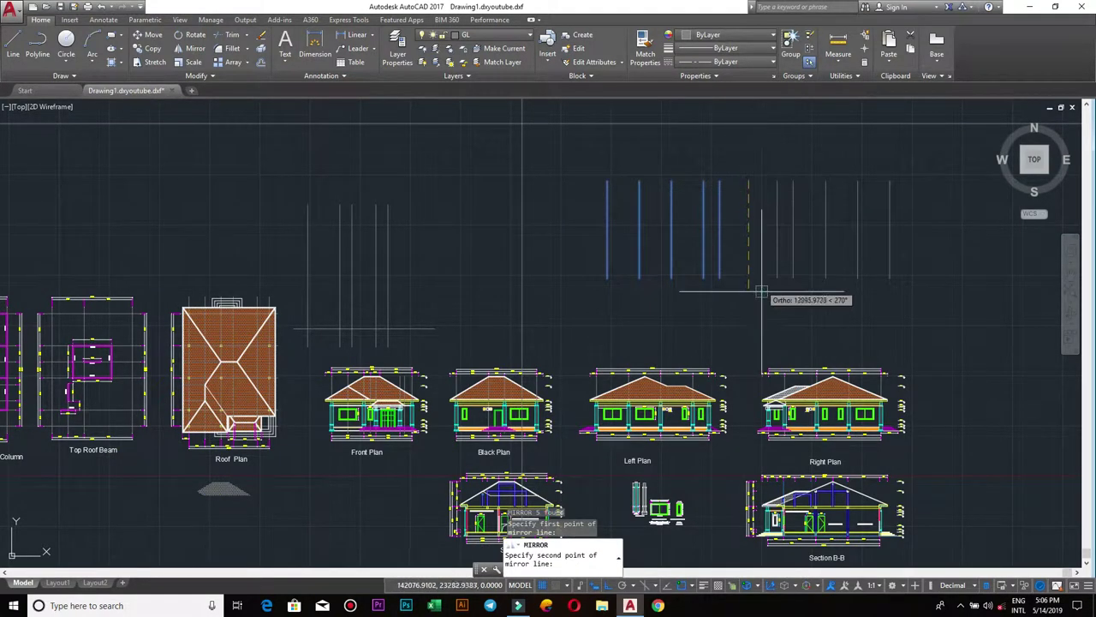
key("Escape")
Reselect the five lines and mirror them about a vertical axis, keeping the originals.
left_click(744, 296)
left_click(567, 166)
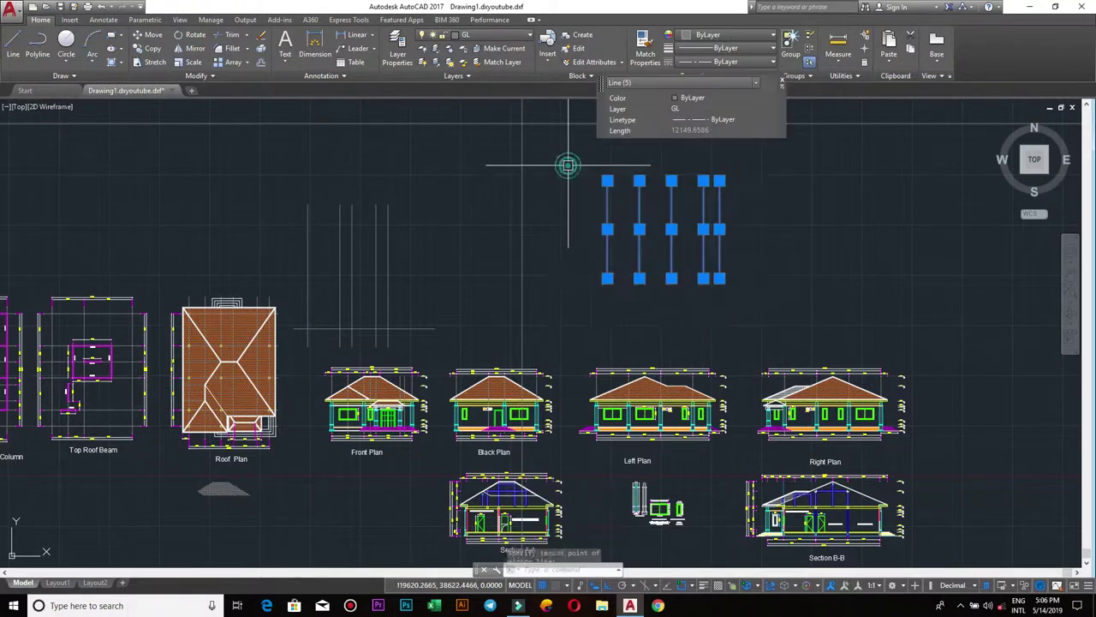
left_click(568, 166)
key("Return")
left_click(739, 171)
left_click(751, 323)
left_click(776, 366)
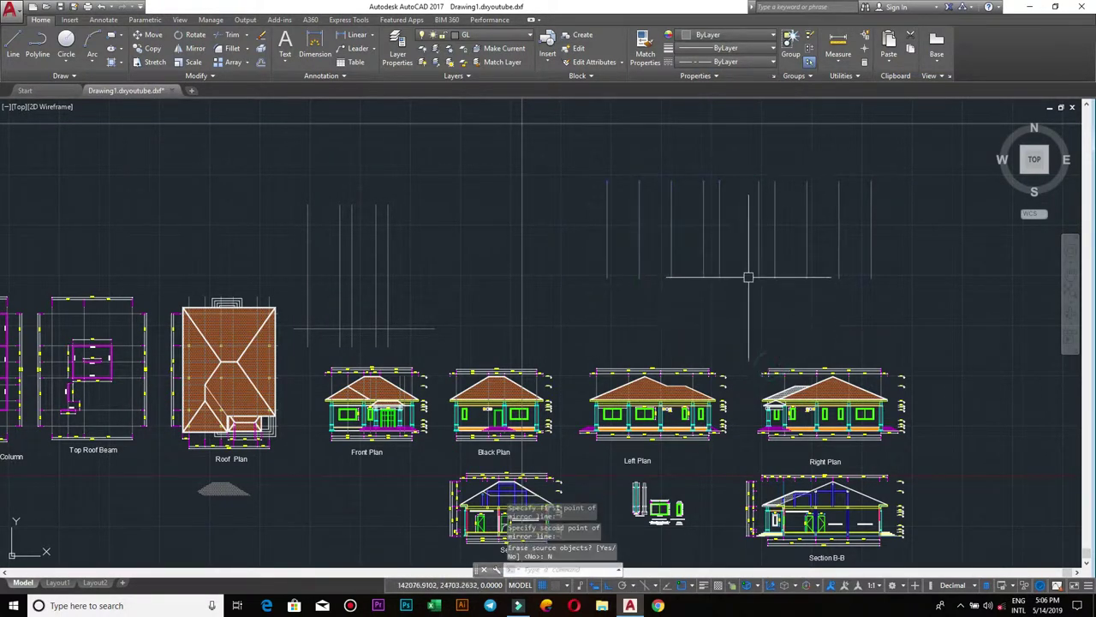
scroll(822, 374, "up", 2)
Zoom and pan to view the whole Roof Plan beside the Front elevation.
scroll(817, 252, "up", 2)
scroll(818, 257, "down", 3)
scroll(831, 402, "down", 4)
middle_click_drag(498, 385, 583, 381)
scroll(583, 381, "up", 2)
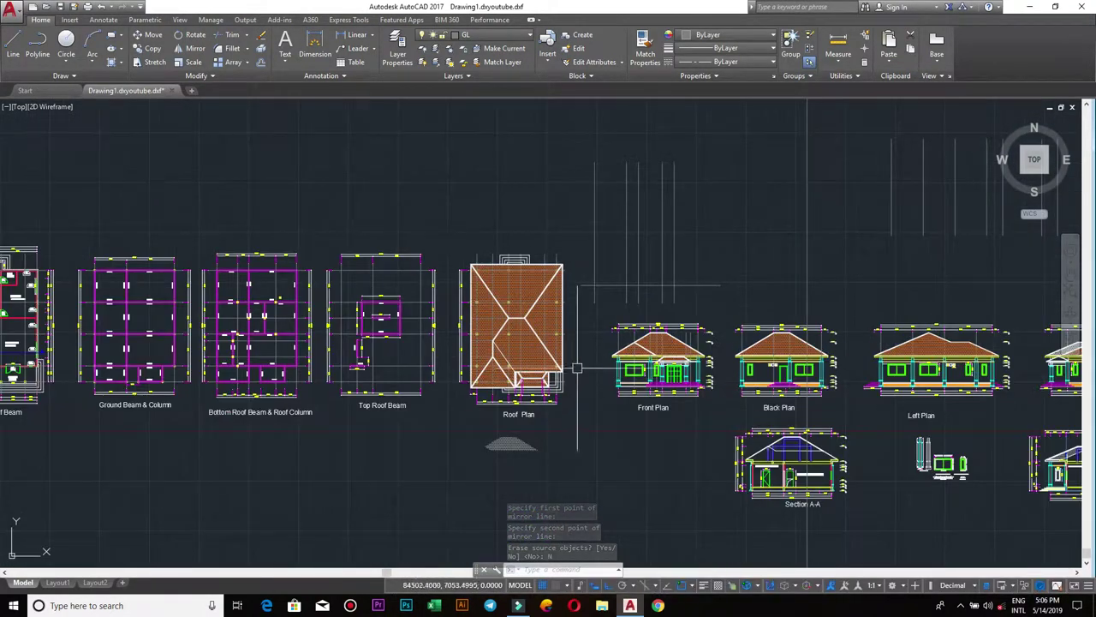
scroll(576, 349, "up", 3)
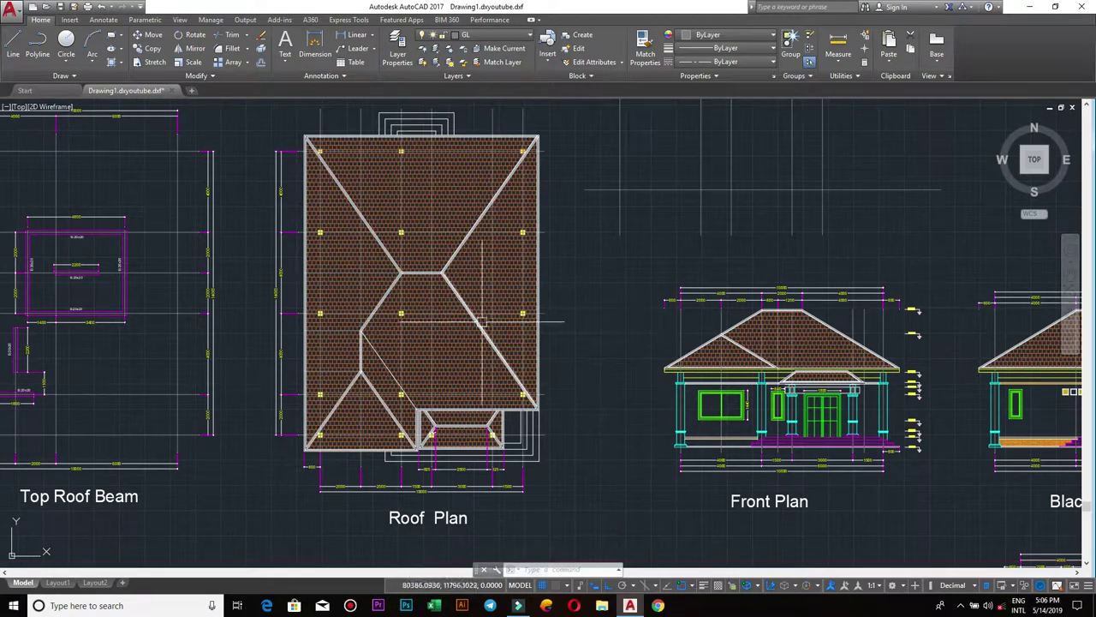
scroll(553, 408, "up", 3)
middle_click_drag(568, 431, 589, 396)
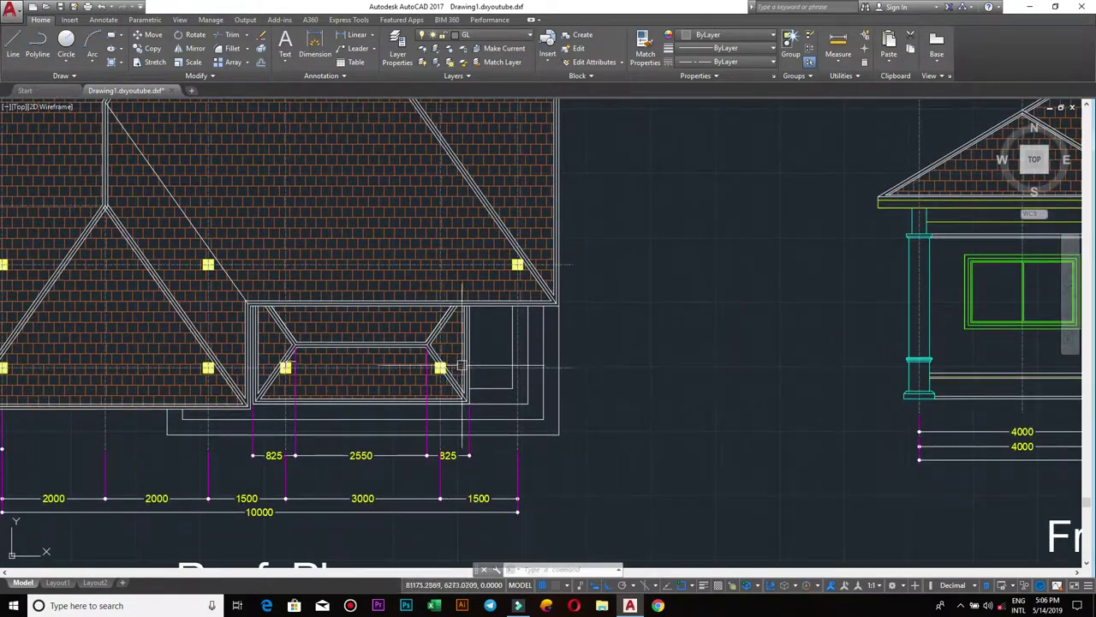
middle_click_drag(536, 239, 600, 372)
scroll(600, 343, "down", 2)
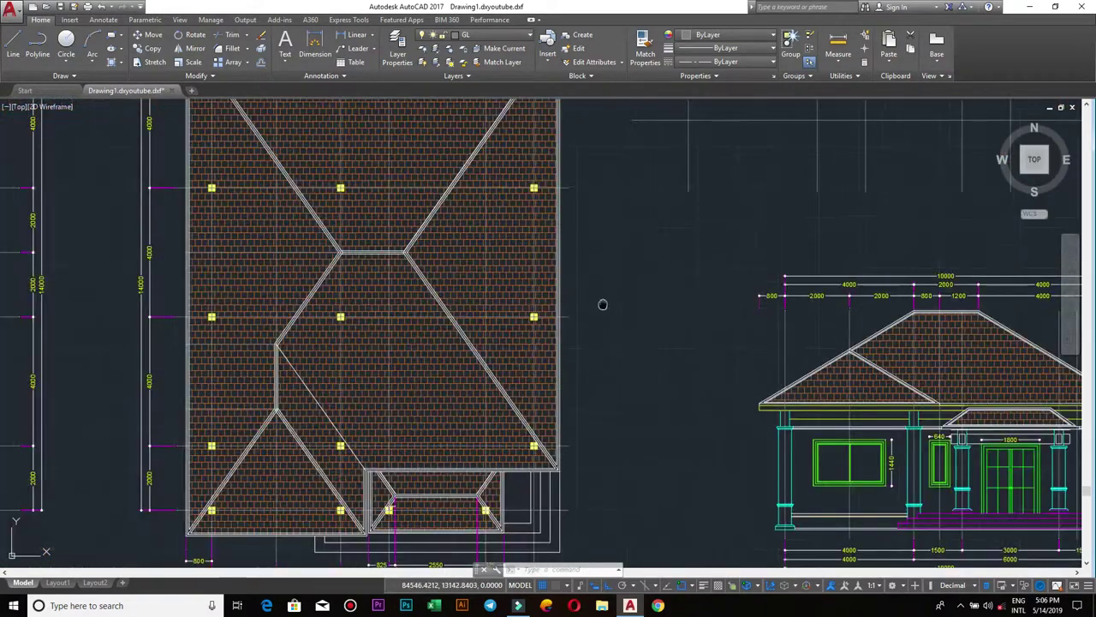
middle_click_drag(600, 306, 526, 306)
Shift the view left across the sheet and zoom in on the elevations.
scroll(574, 338, "down", 4)
scroll(573, 339, "down", 2)
middle_click_drag(592, 342, 478, 306)
scroll(452, 308, "up", 2)
scroll(452, 307, "up", 2)
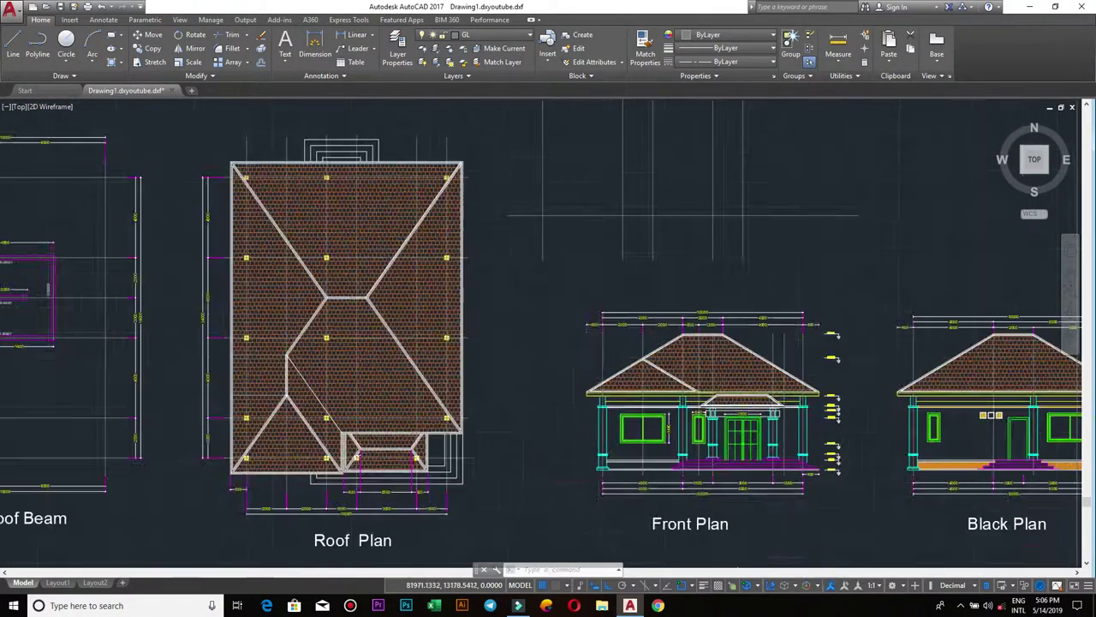
scroll(462, 317, "up", 2)
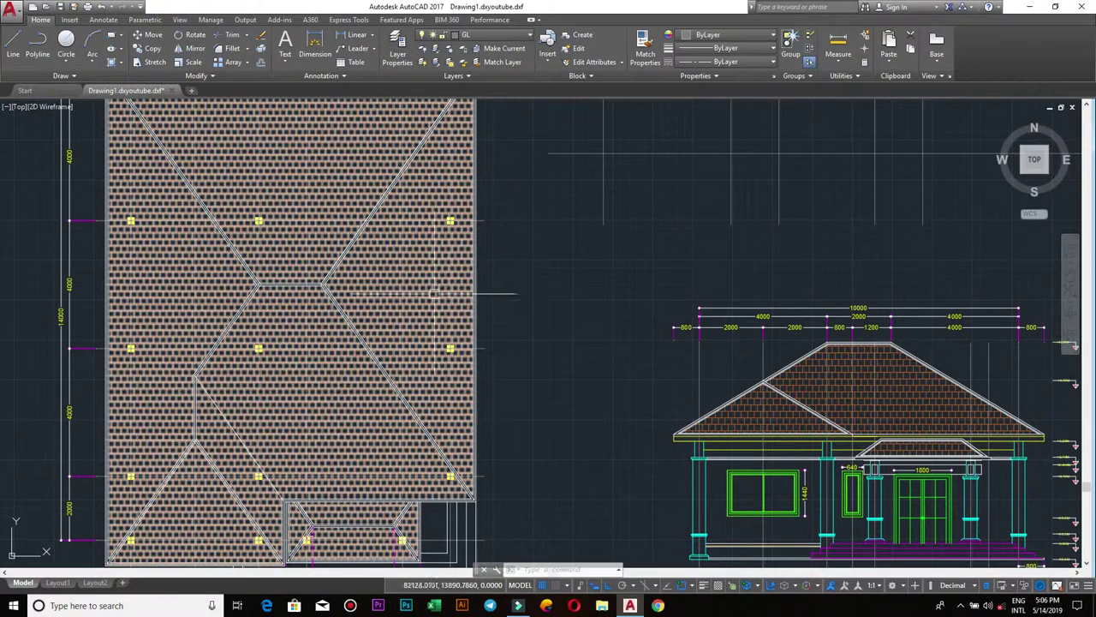
scroll(477, 316, "down", 2)
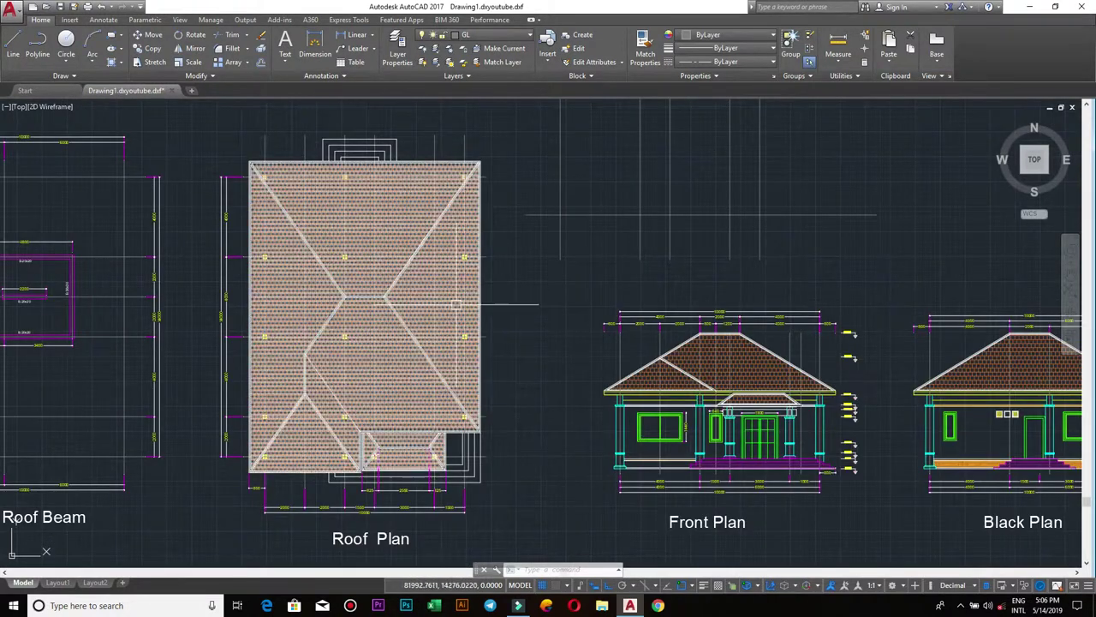
scroll(531, 321, "up", 2)
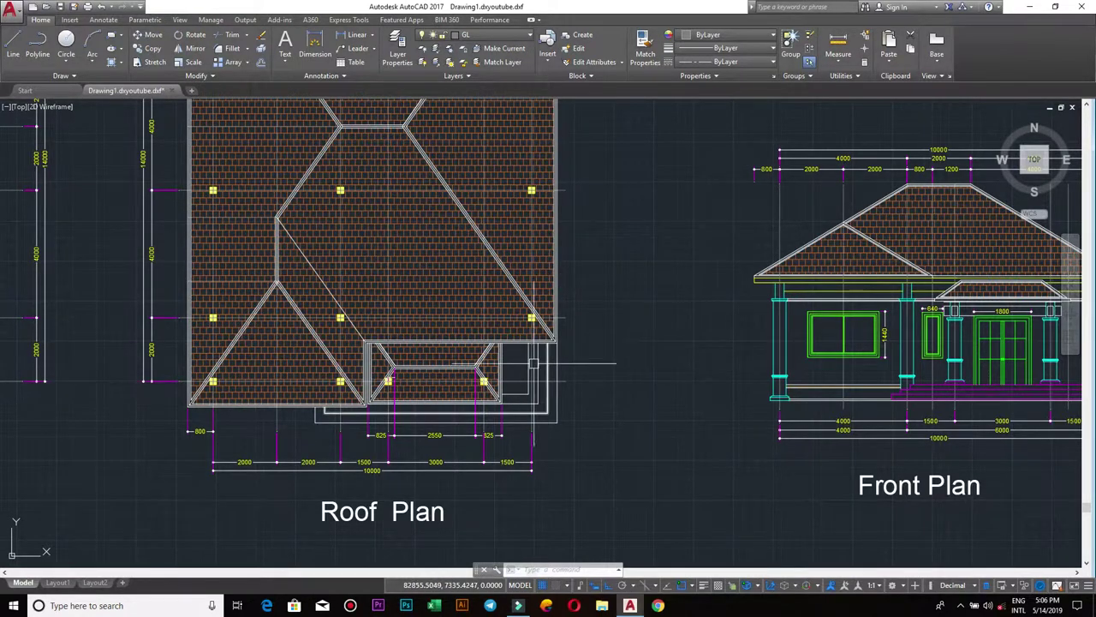
scroll(509, 389, "up", 4)
Zoom in and out to frame the stray vertical lines above the Left and Right Plans.
scroll(471, 334, "down", 5)
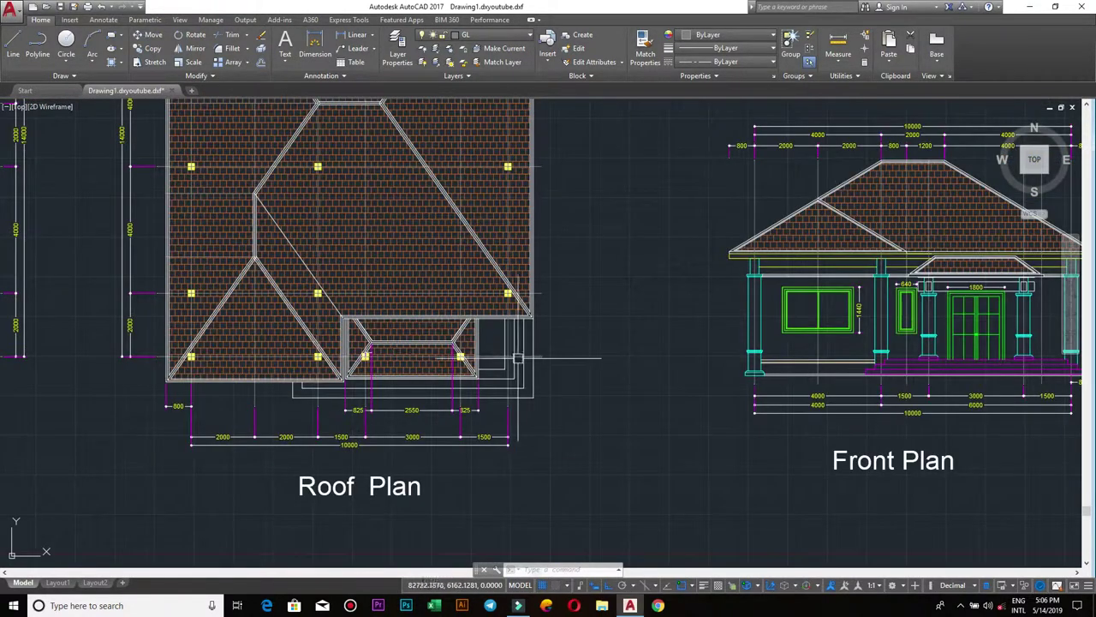
scroll(535, 369, "down", 3)
scroll(786, 291, "up", 3)
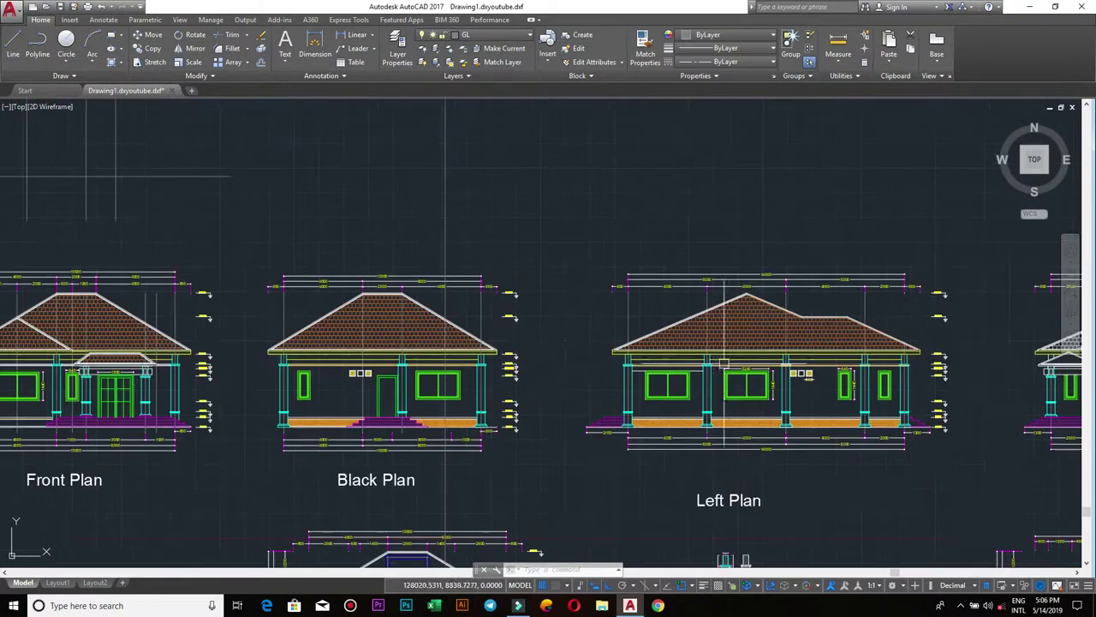
scroll(786, 292, "up", 3)
scroll(786, 291, "up", 2)
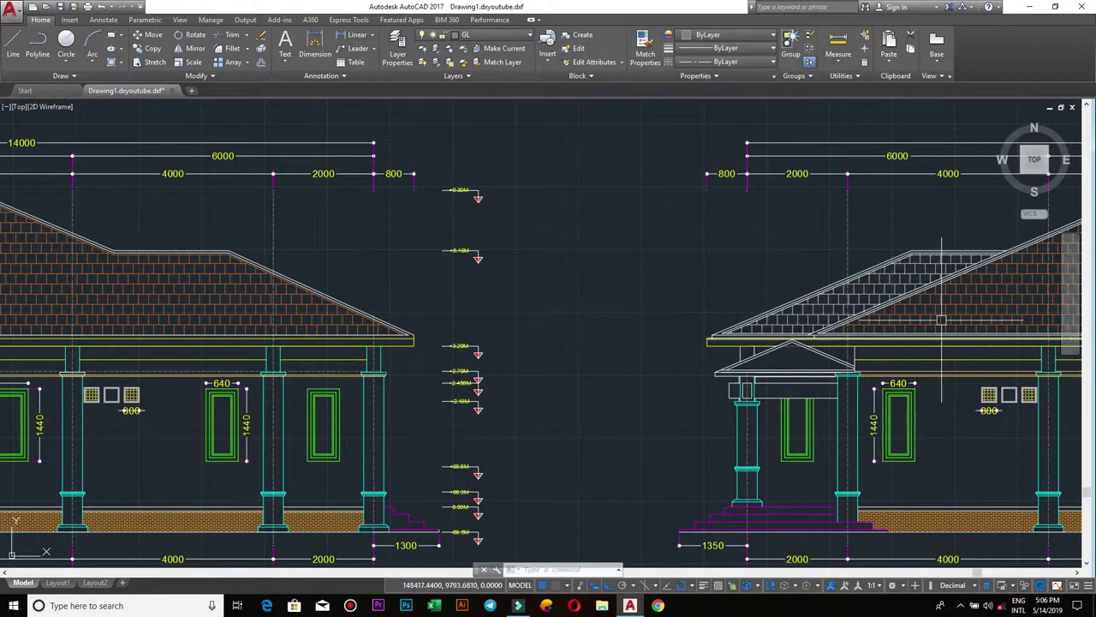
scroll(971, 315, "down", 2)
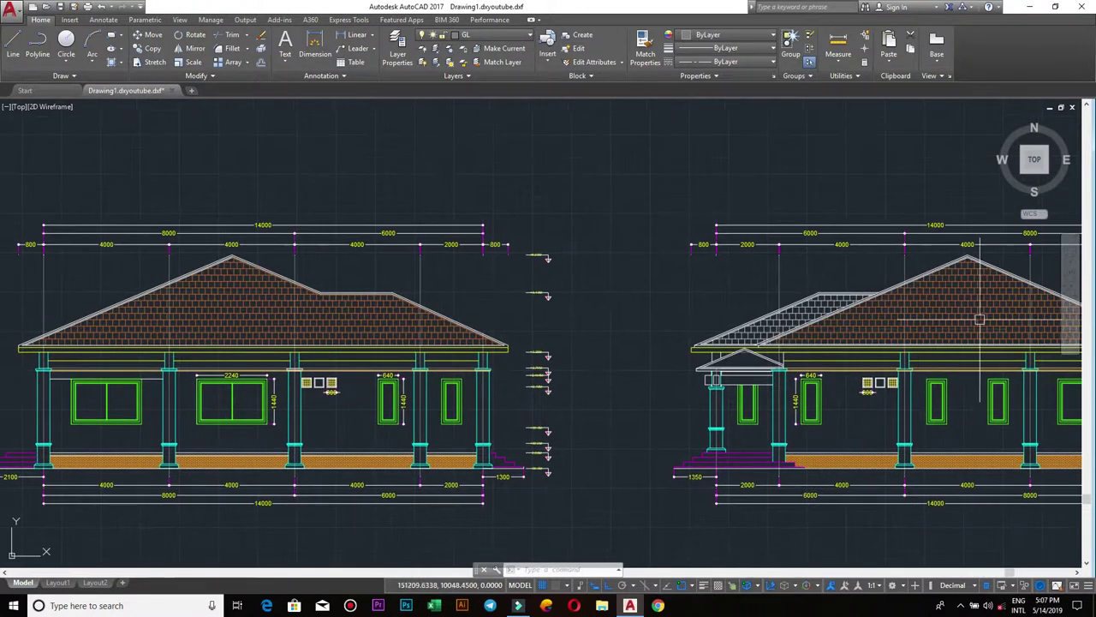
scroll(979, 313, "down", 3)
scroll(816, 366, "up", 1)
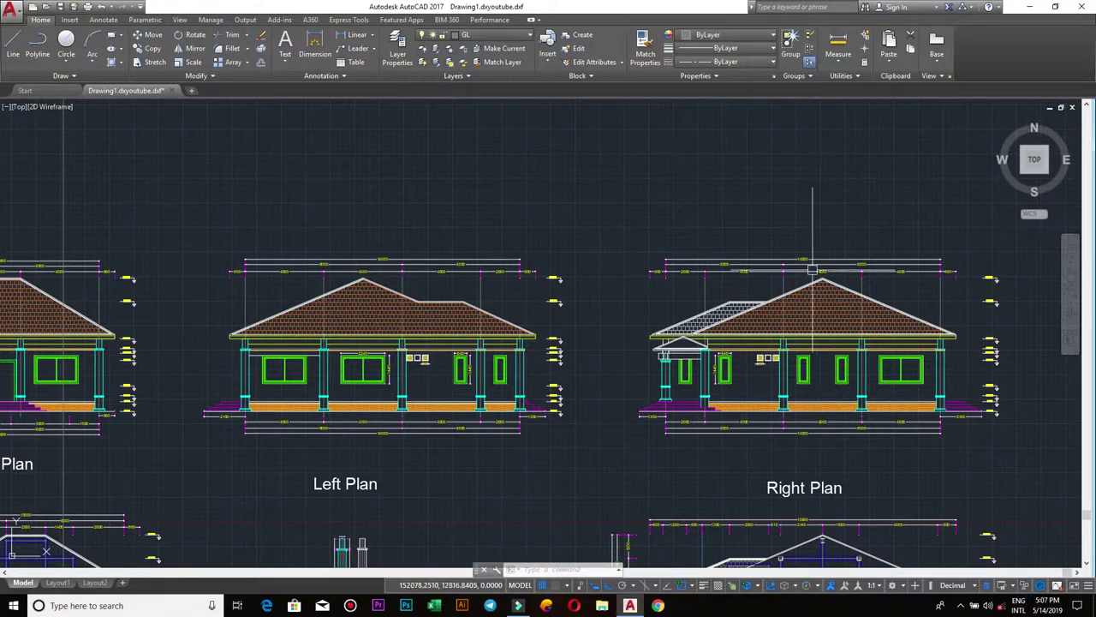
scroll(814, 319, "down", 2)
scroll(727, 347, "down", 2)
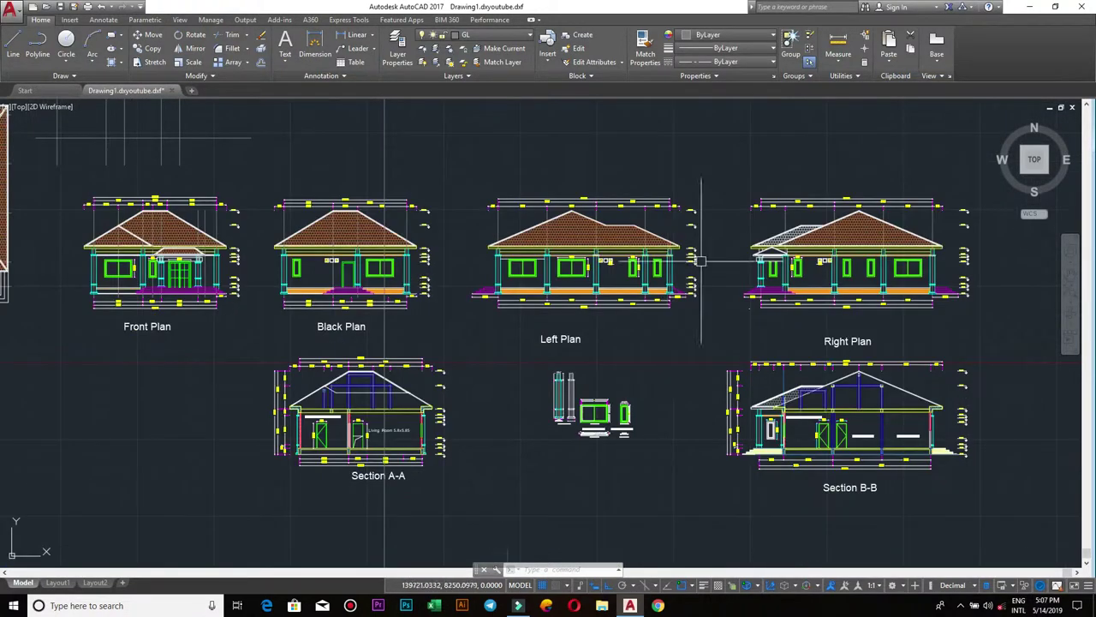
Window-select the ten stray vertical lines above the elevations and erase them.
left_click(865, 248)
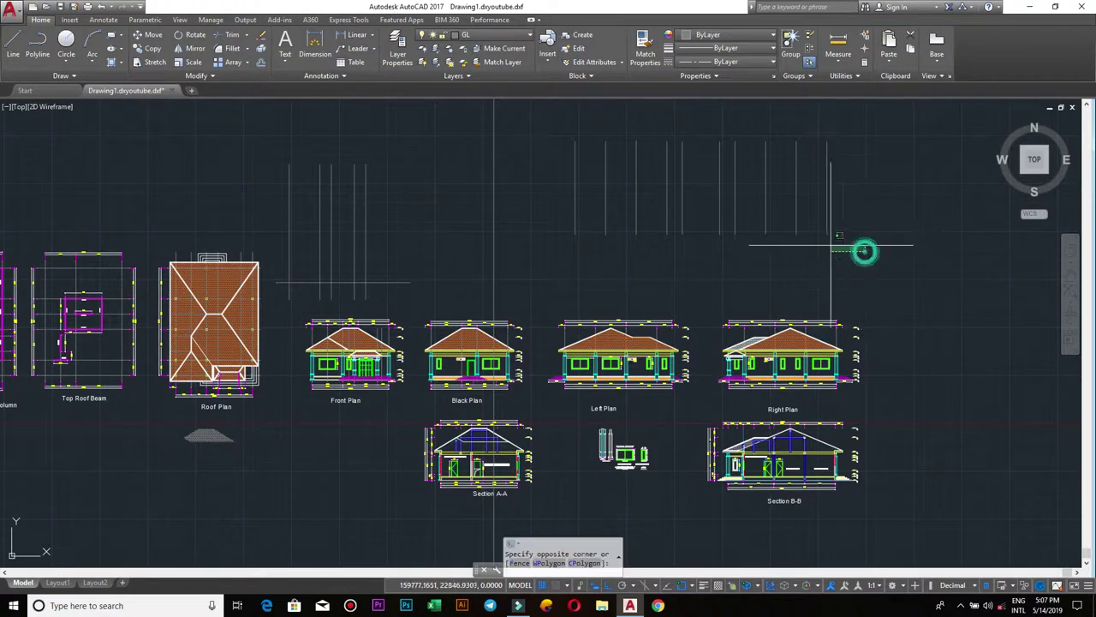
left_click(568, 134)
key("Return")
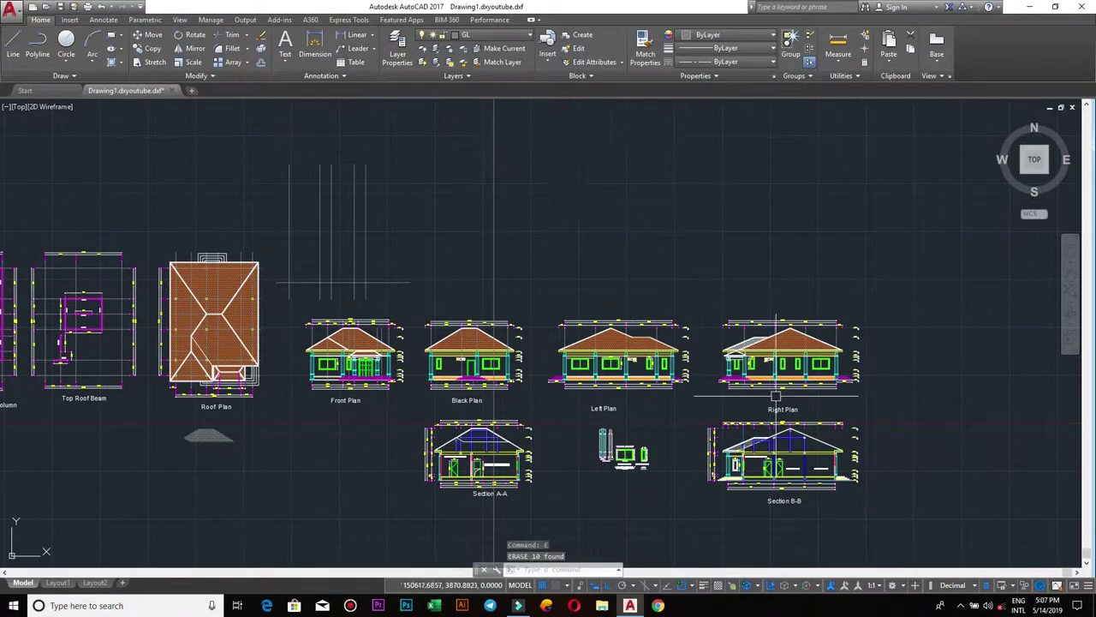
scroll(771, 421, "up", 4)
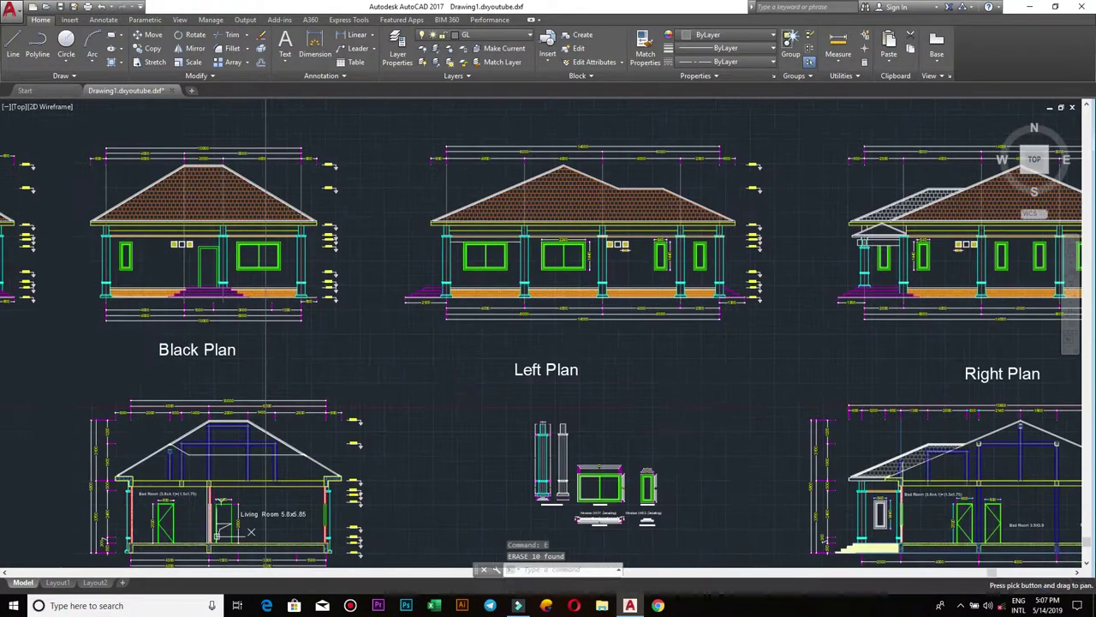
scroll(478, 326, "down", 2)
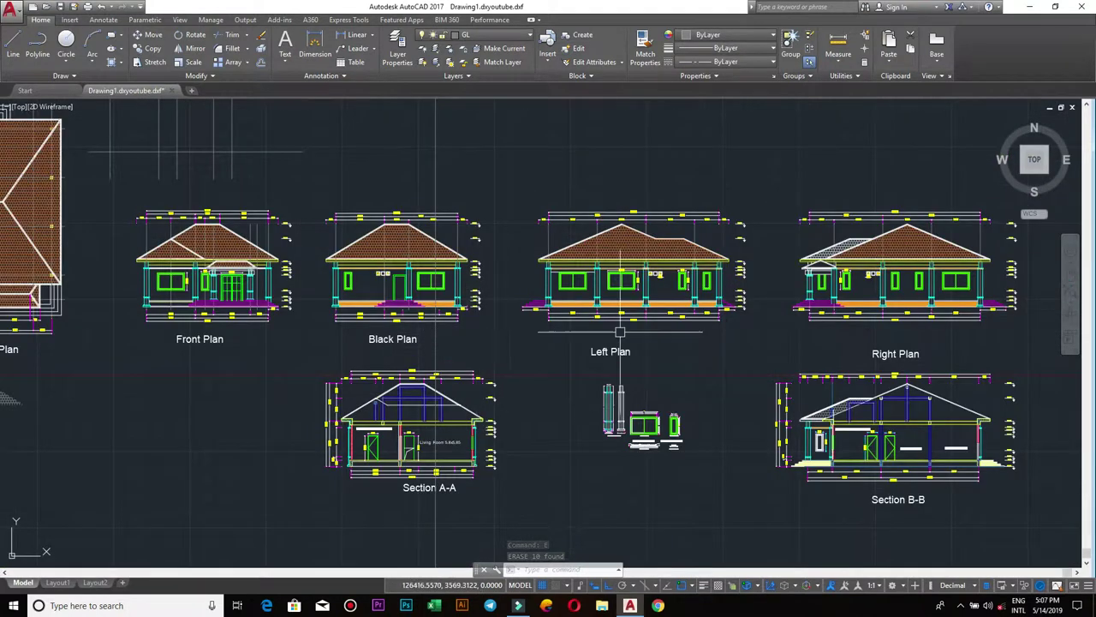
middle_click_drag(436, 360, 596, 340)
scroll(425, 316, "up", 2)
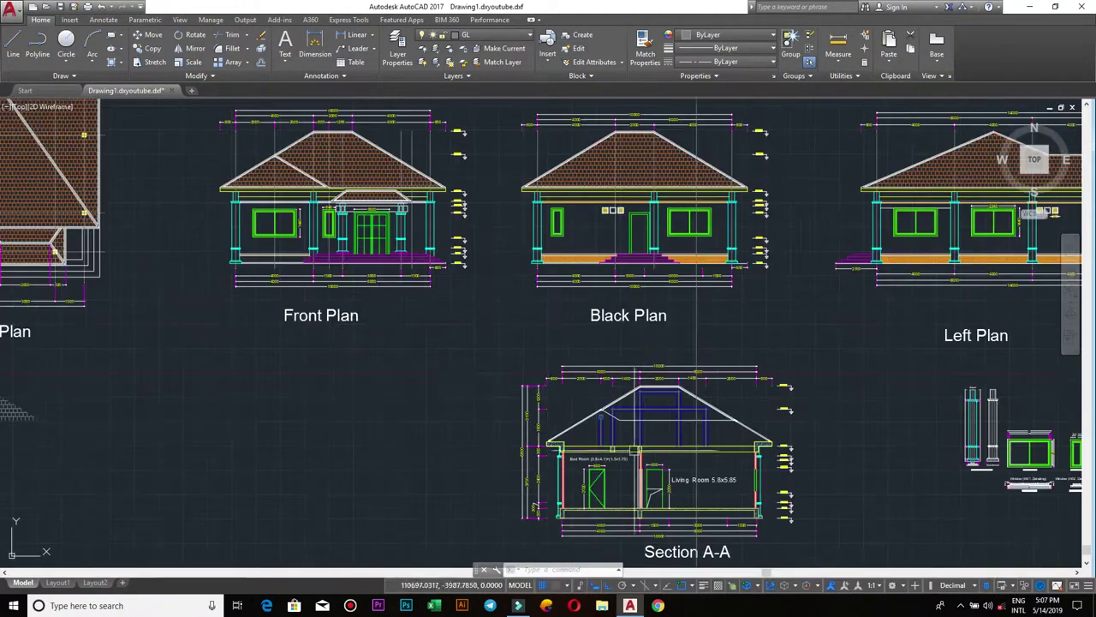
scroll(492, 324, "down", 2)
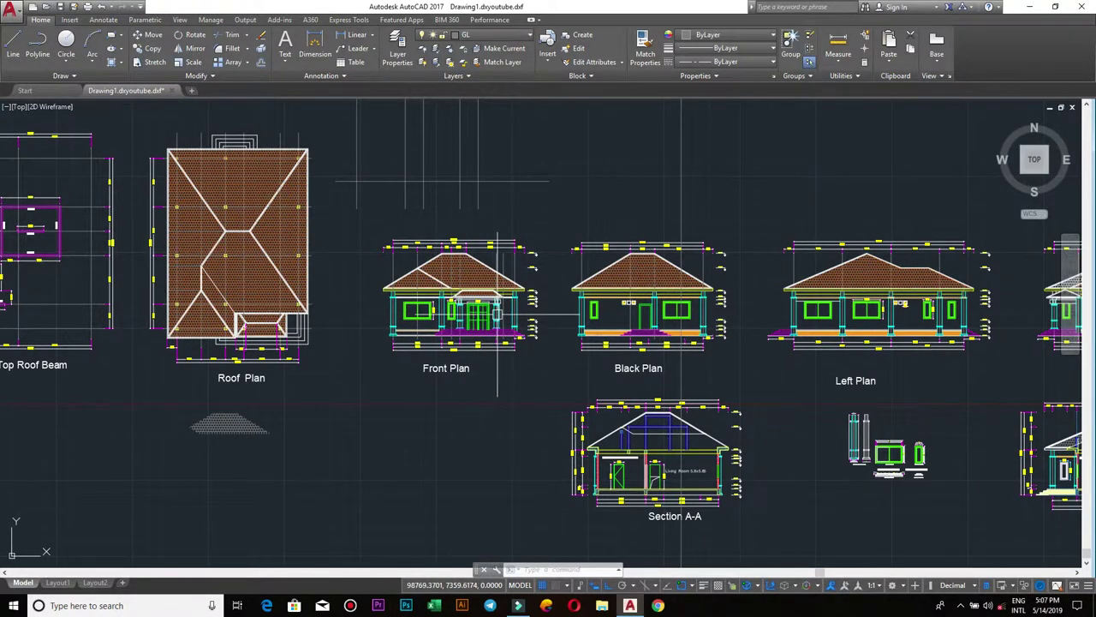
scroll(498, 313, "down", 3)
scroll(495, 296, "up", 2)
scroll(509, 359, "up", 2)
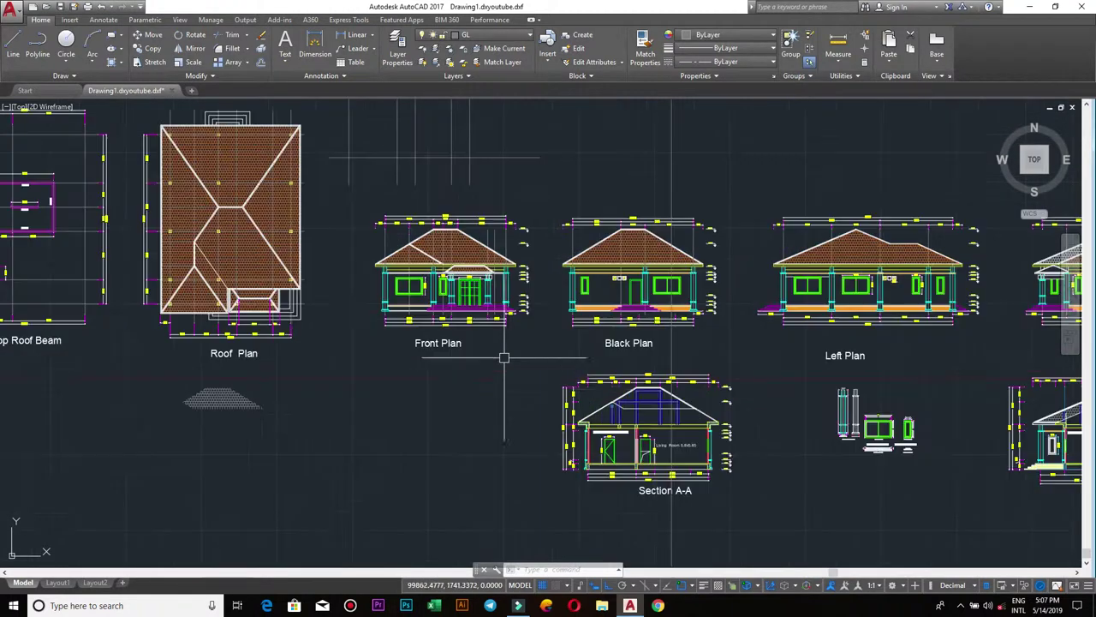
scroll(631, 404, "up", 2)
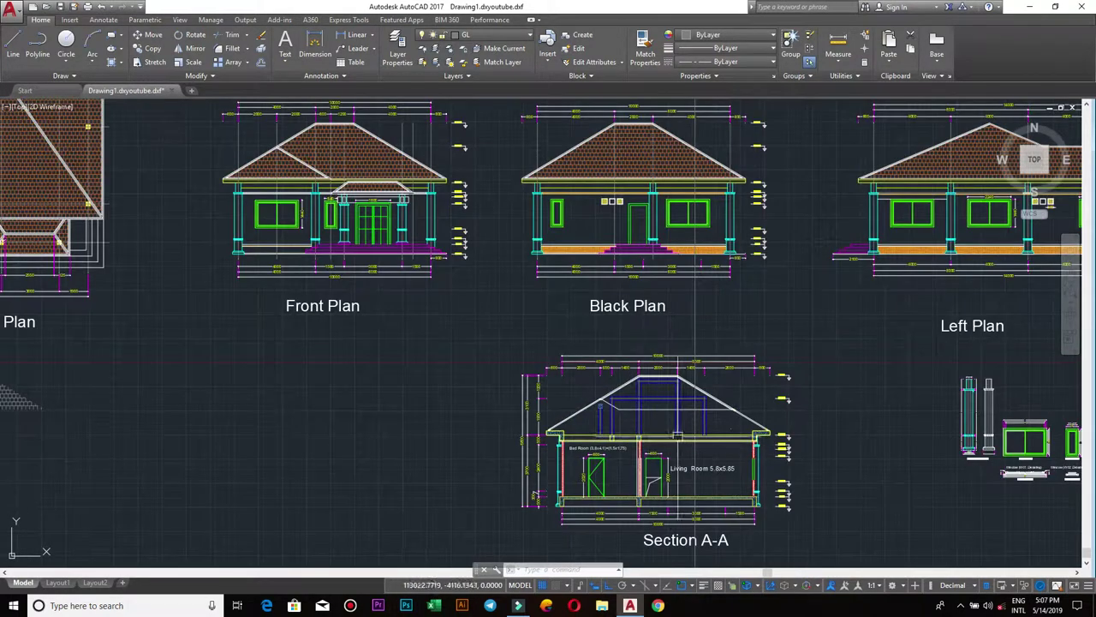
scroll(663, 347, "up", 2)
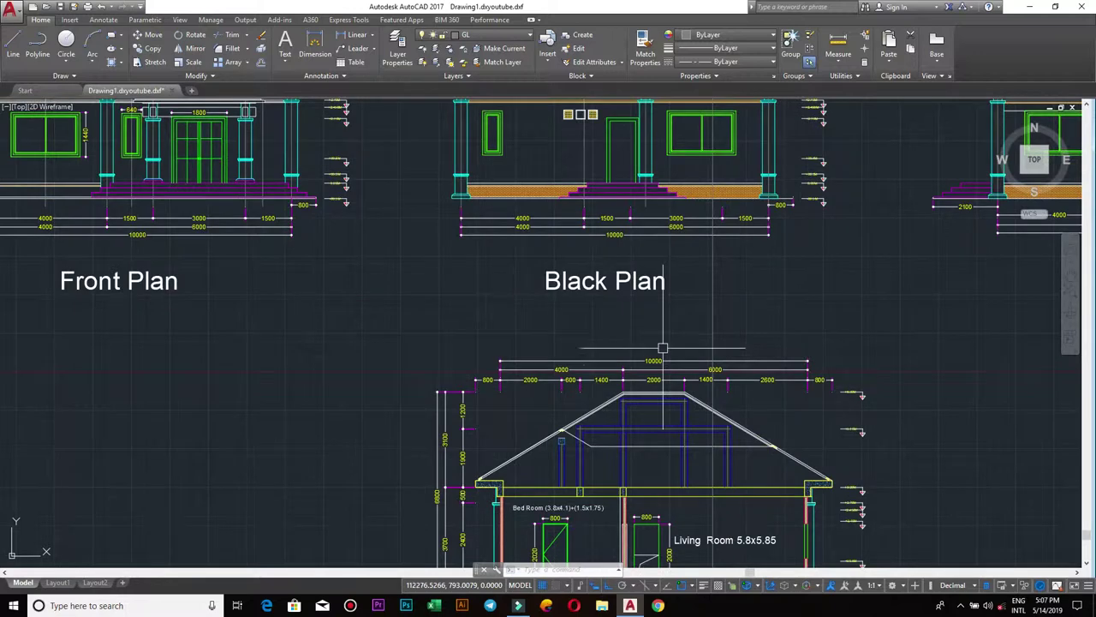
scroll(458, 244, "down", 4)
middle_click_drag(531, 308, 616, 369)
scroll(616, 369, "up", 4)
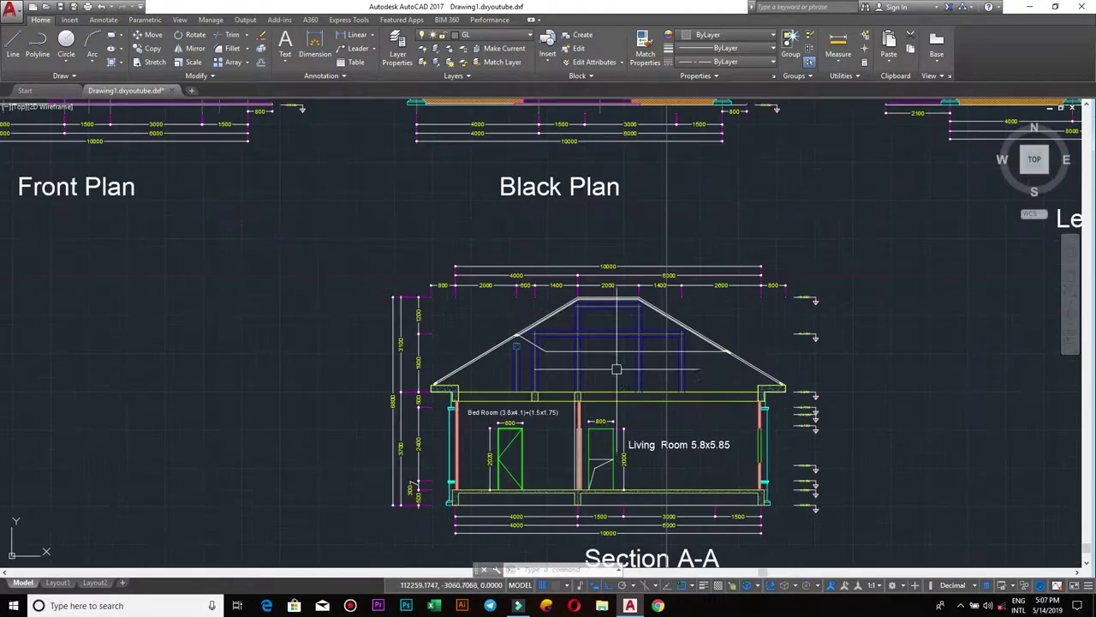
scroll(625, 411, "down", 2)
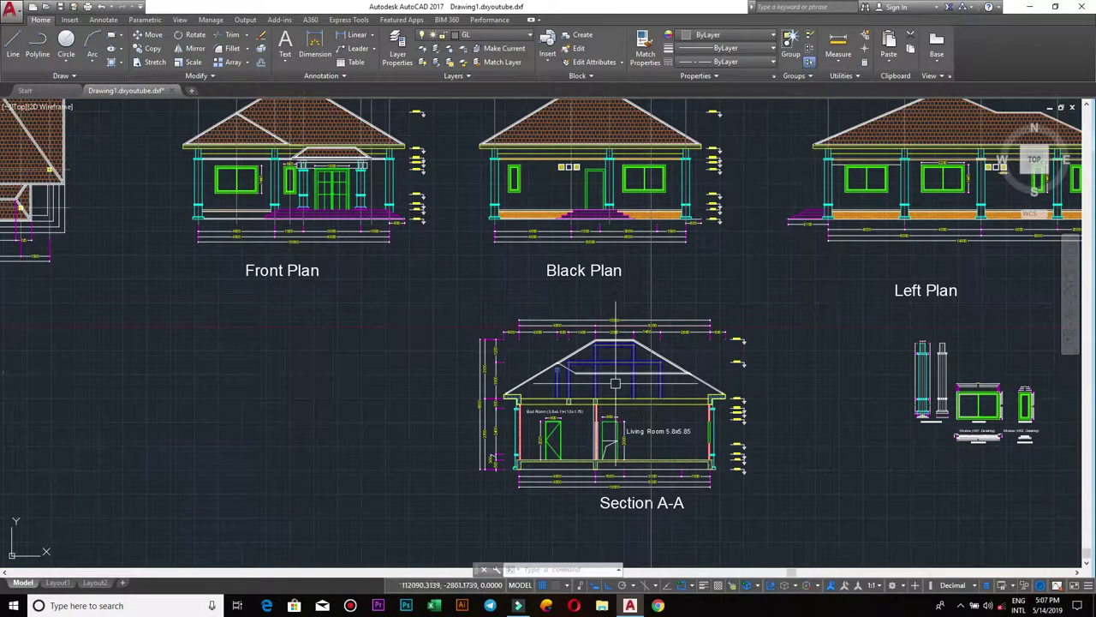
scroll(616, 383, "up", 2)
scroll(623, 380, "up", 2)
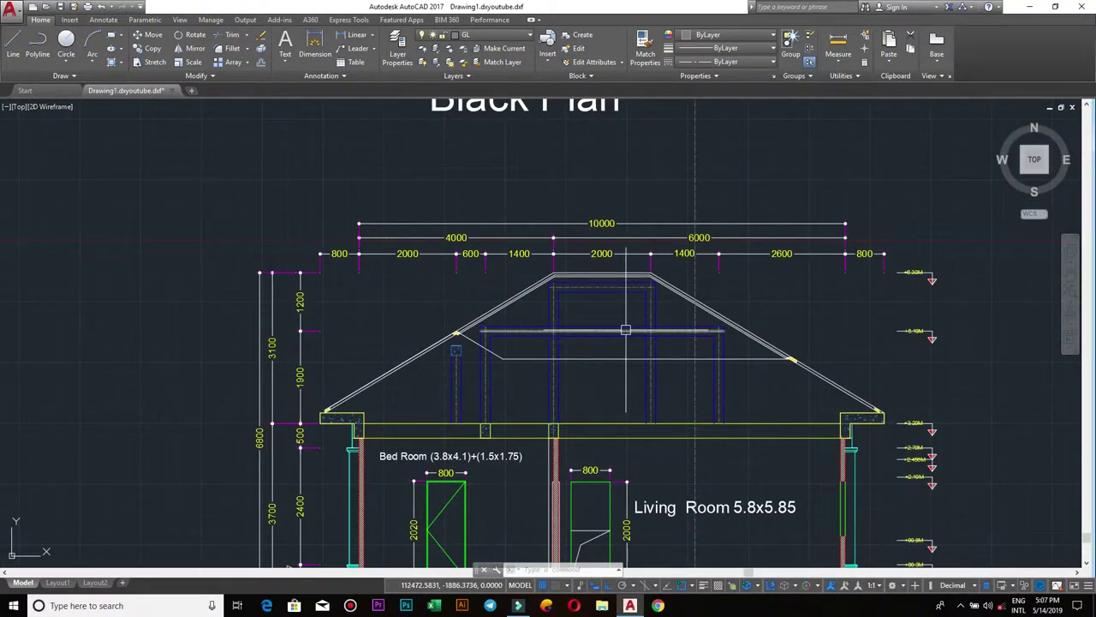
scroll(622, 332, "down", 2)
scroll(567, 352, "up", 2)
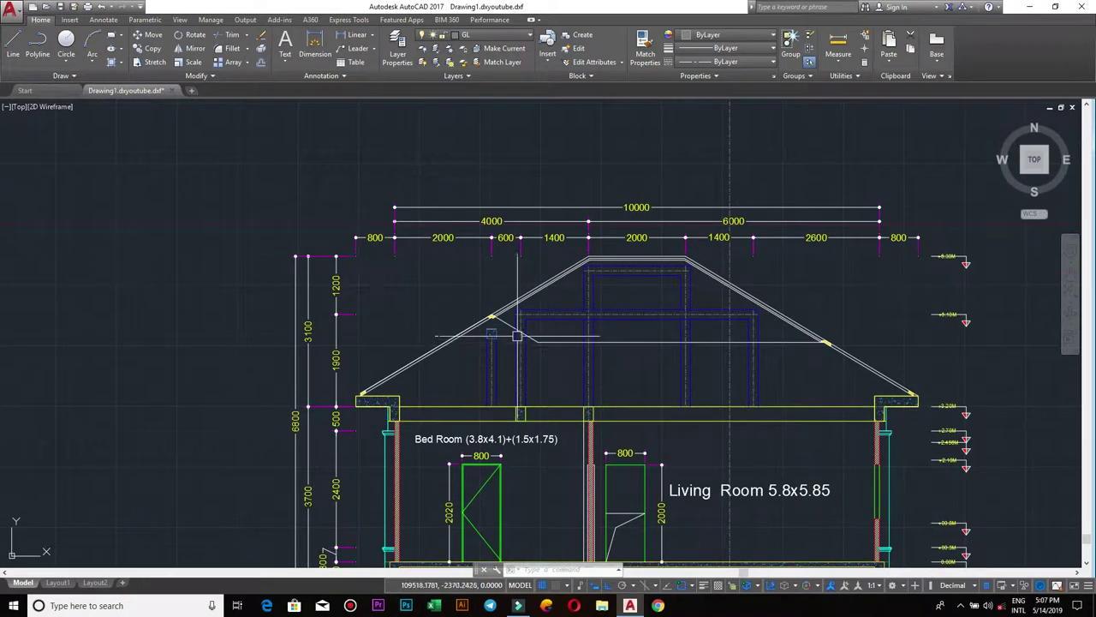
scroll(632, 373, "up", 2)
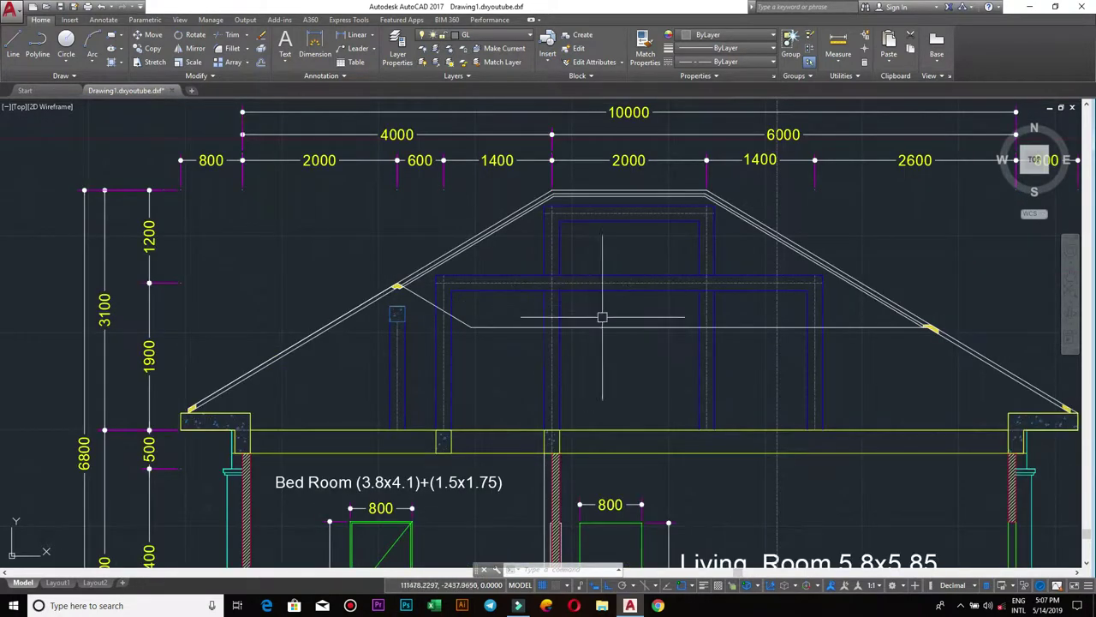
scroll(591, 328, "down", 3)
scroll(609, 306, "down", 3)
scroll(501, 238, "up", 2)
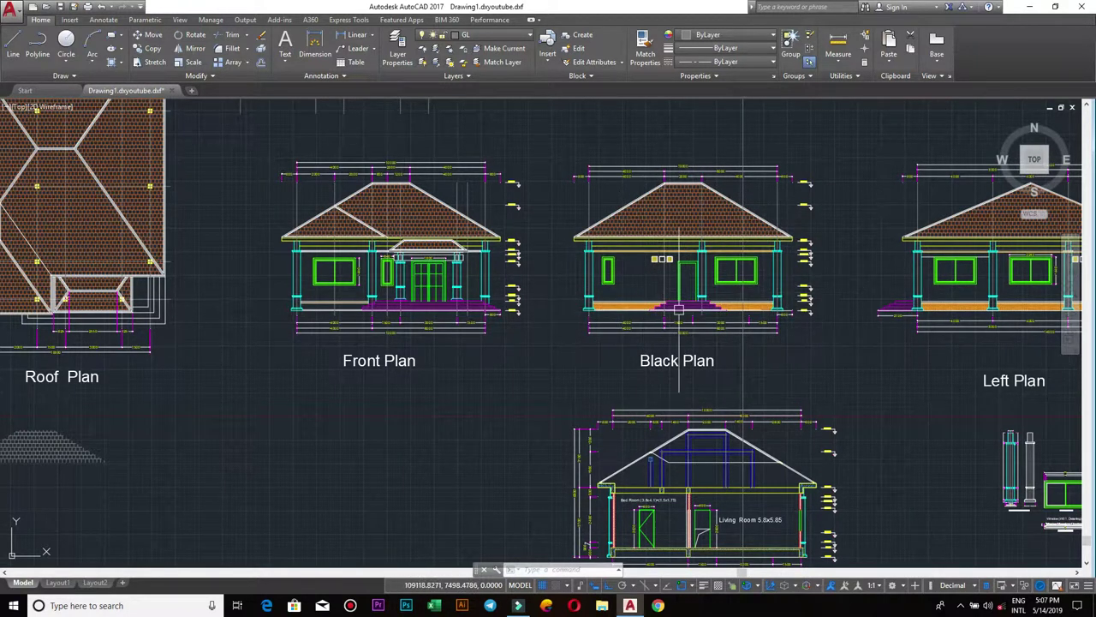
scroll(744, 270, "down", 2)
scroll(750, 274, "up", 4)
scroll(769, 282, "down", 5)
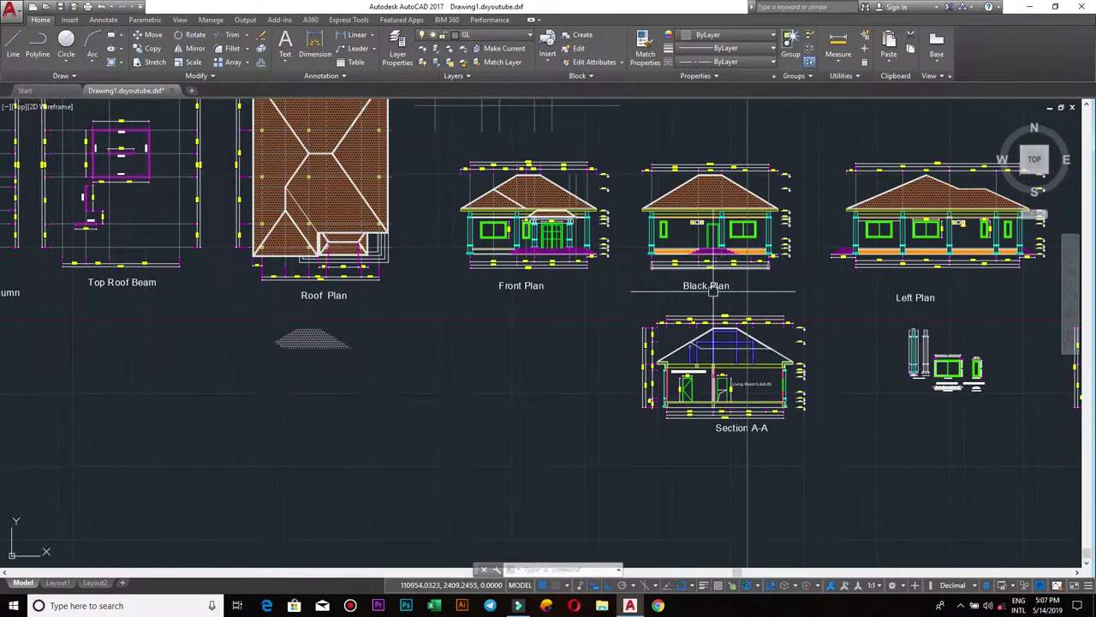
type("pl")
Cancel the started polyline and zoom out to show the Roof, Front and Black Plans.
key("Return")
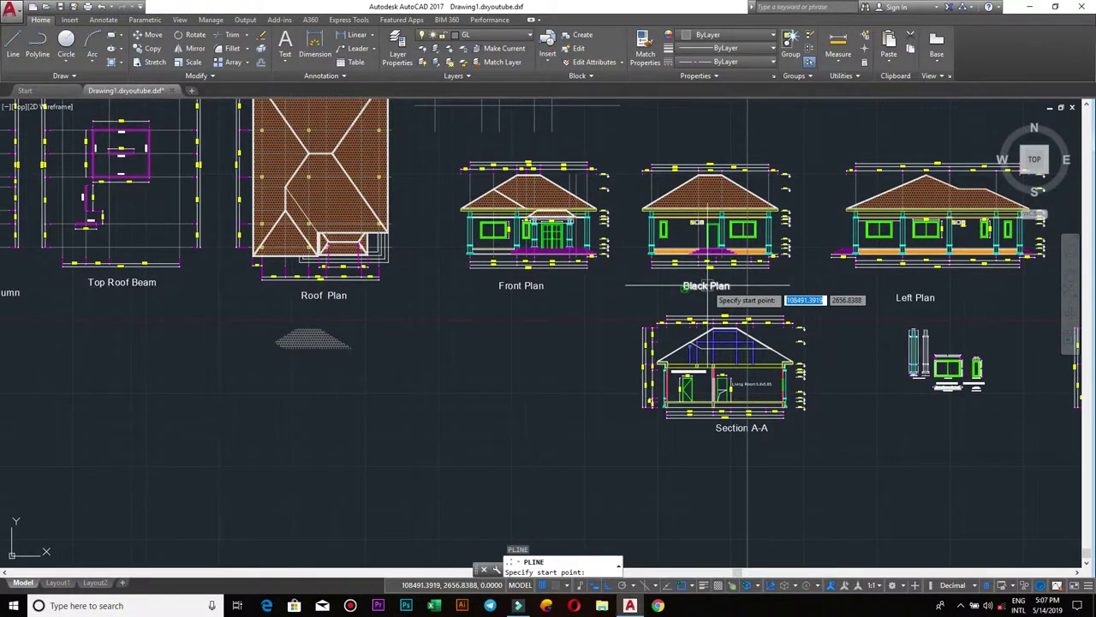
scroll(643, 274, "up", 2)
scroll(642, 274, "up", 2)
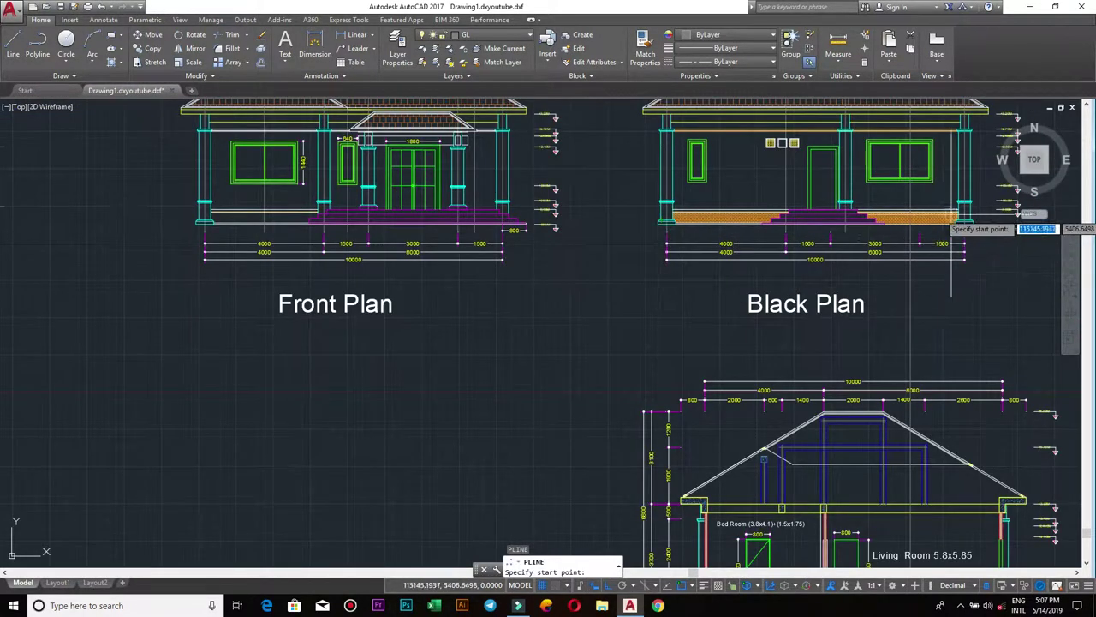
scroll(692, 225, "up", 4)
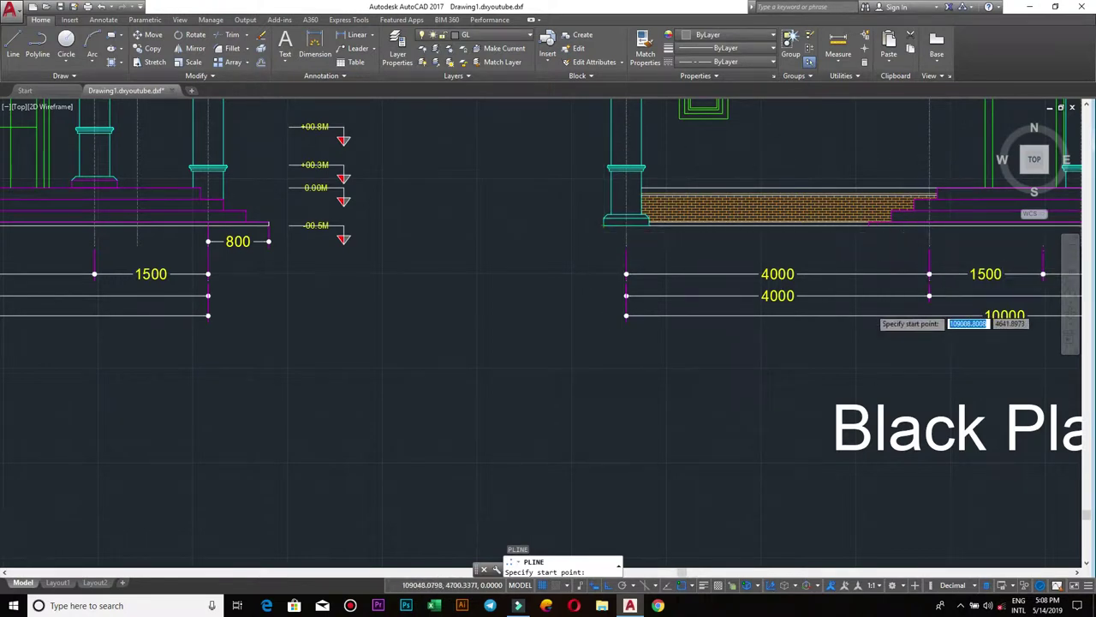
scroll(874, 317, "down", 3)
key("Escape")
scroll(685, 291, "down", 2)
scroll(775, 364, "down", 2)
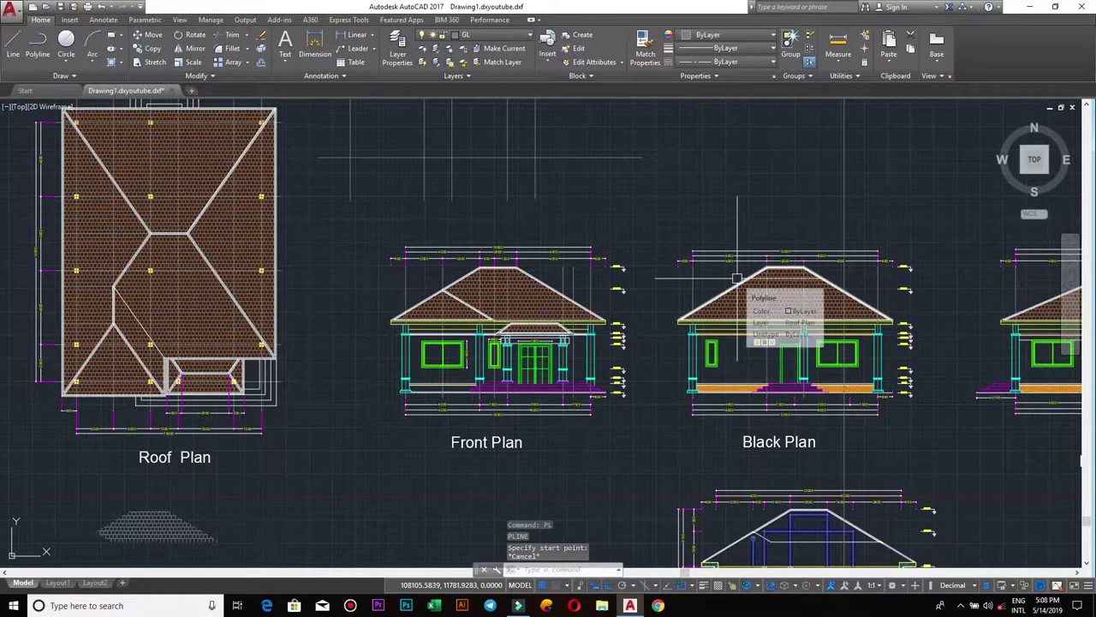
middle_click_drag(746, 381, 749, 133)
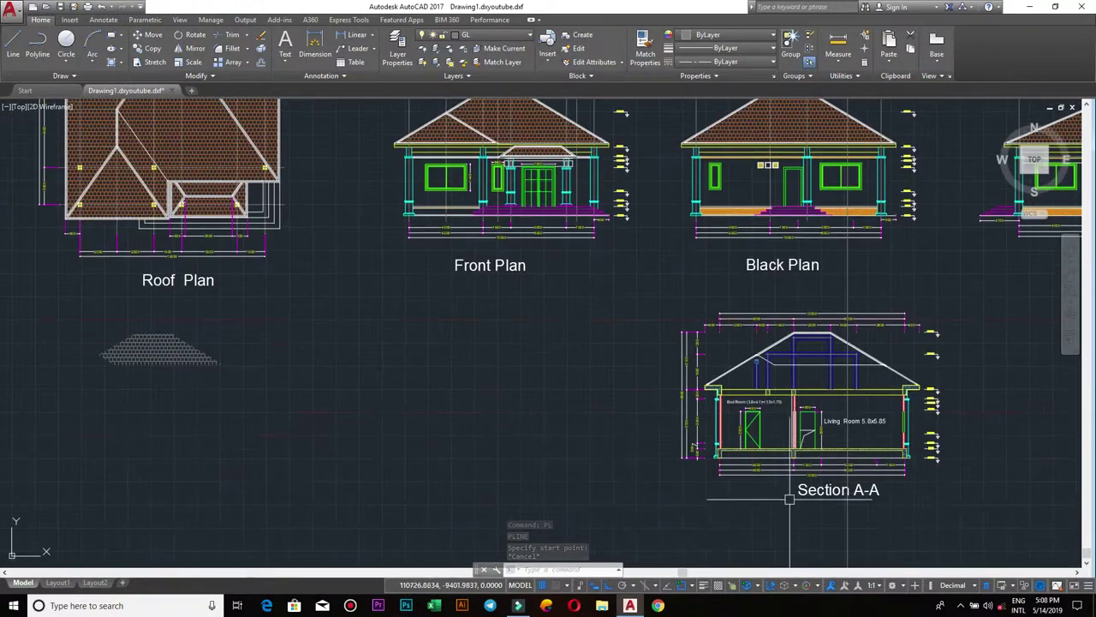
middle_click_drag(804, 336, 801, 392)
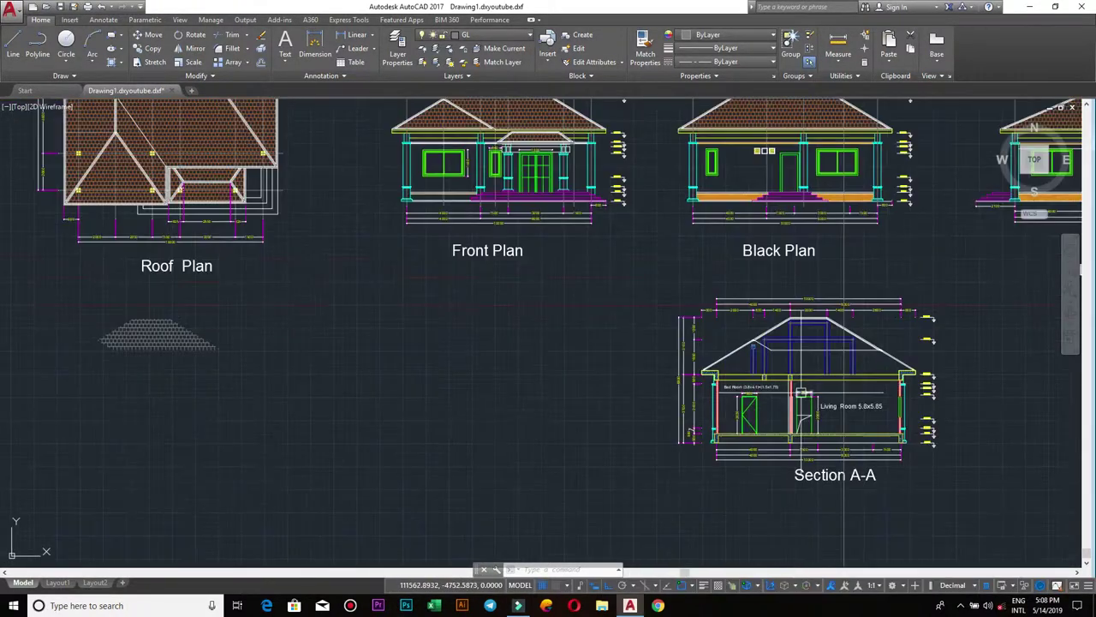
scroll(804, 391, "up", 2)
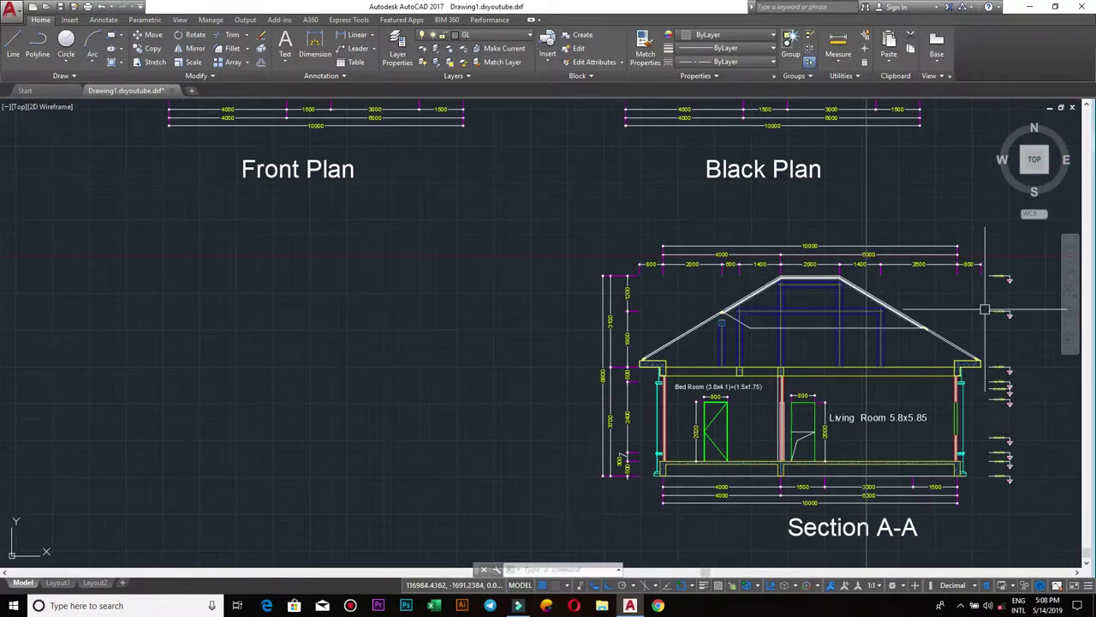
scroll(970, 364, "down", 2)
scroll(848, 323, "up", 2)
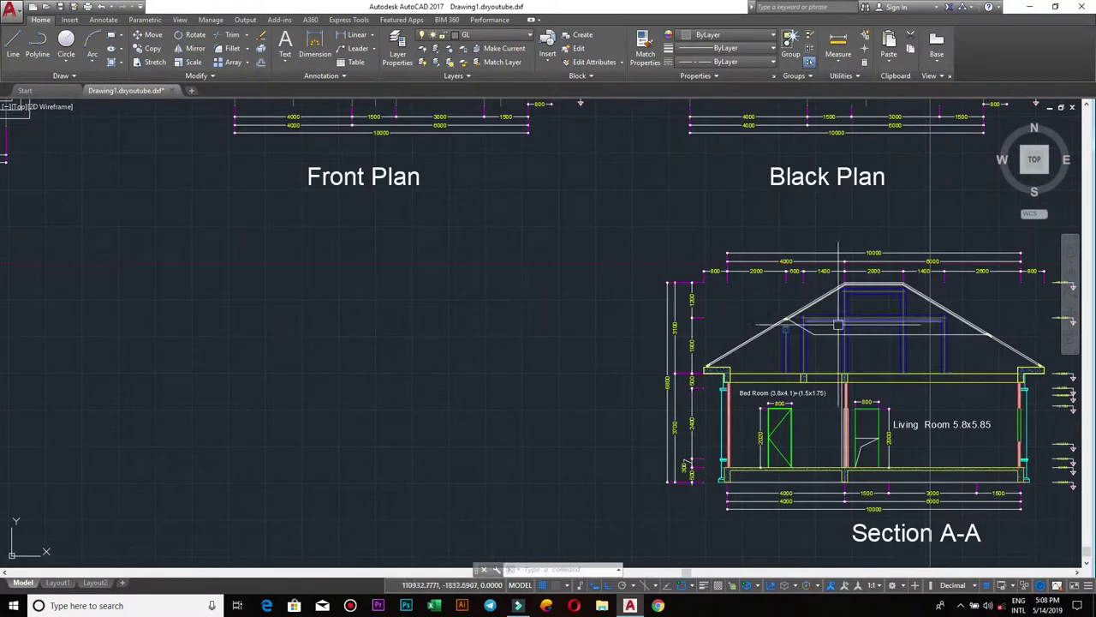
scroll(848, 323, "up", 3)
scroll(848, 323, "down", 5)
middle_click_drag(463, 280, 600, 261)
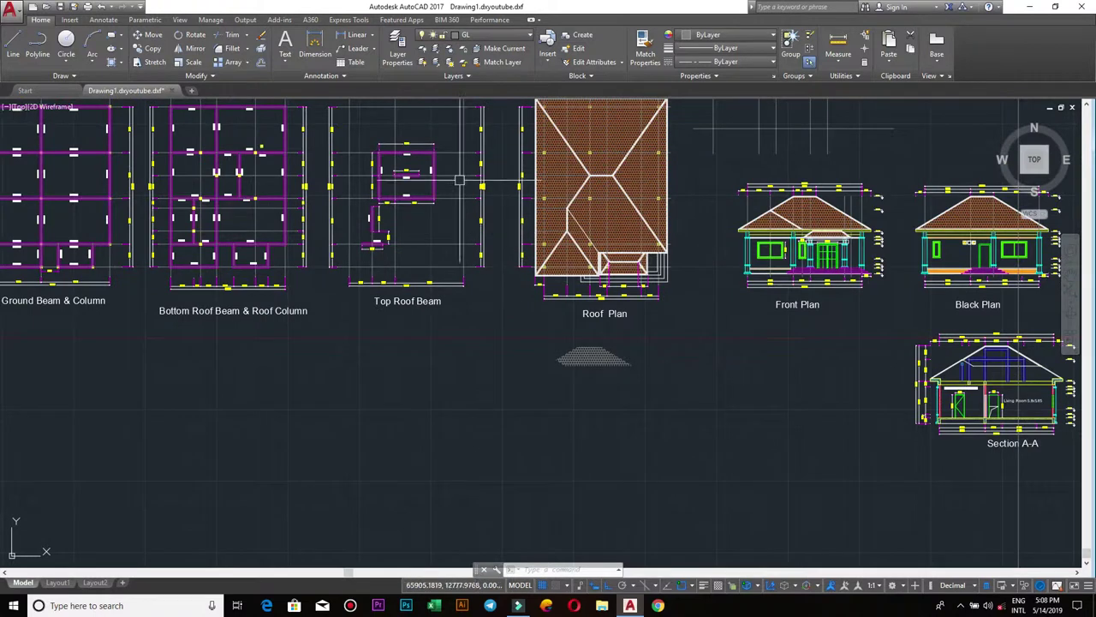
scroll(477, 232, "up", 1)
scroll(466, 217, "up", 3)
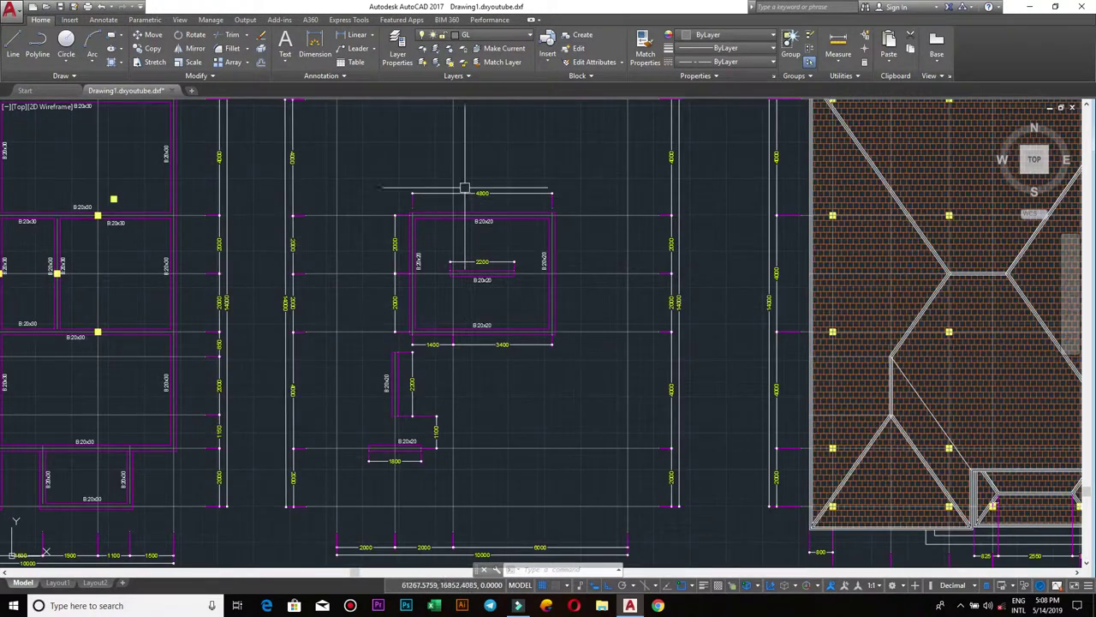
scroll(524, 334, "up", 2)
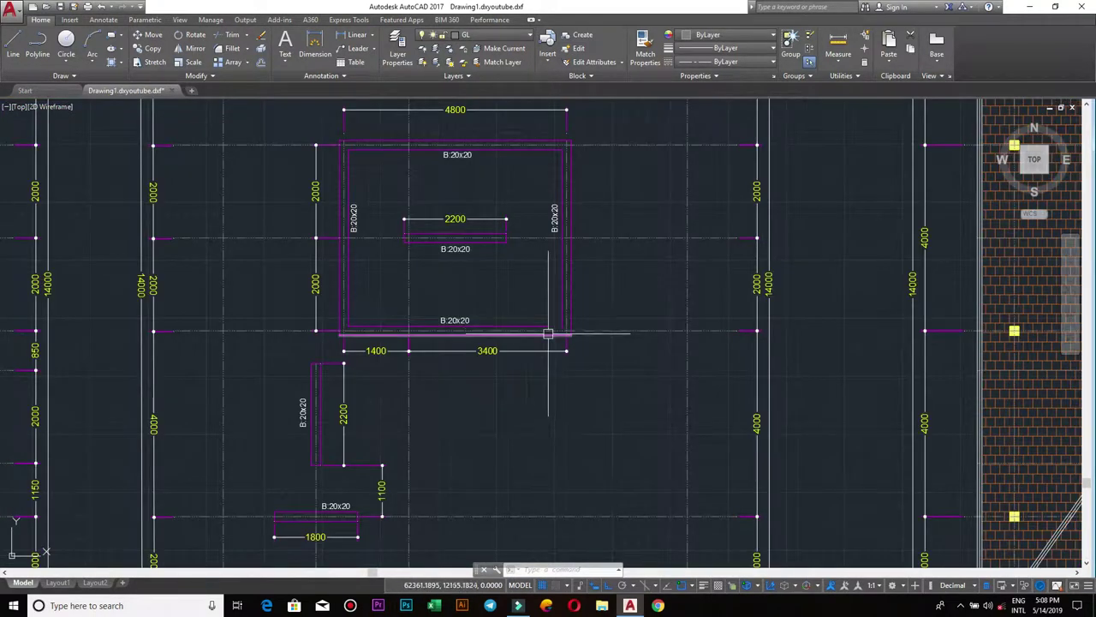
scroll(757, 331, "down", 2)
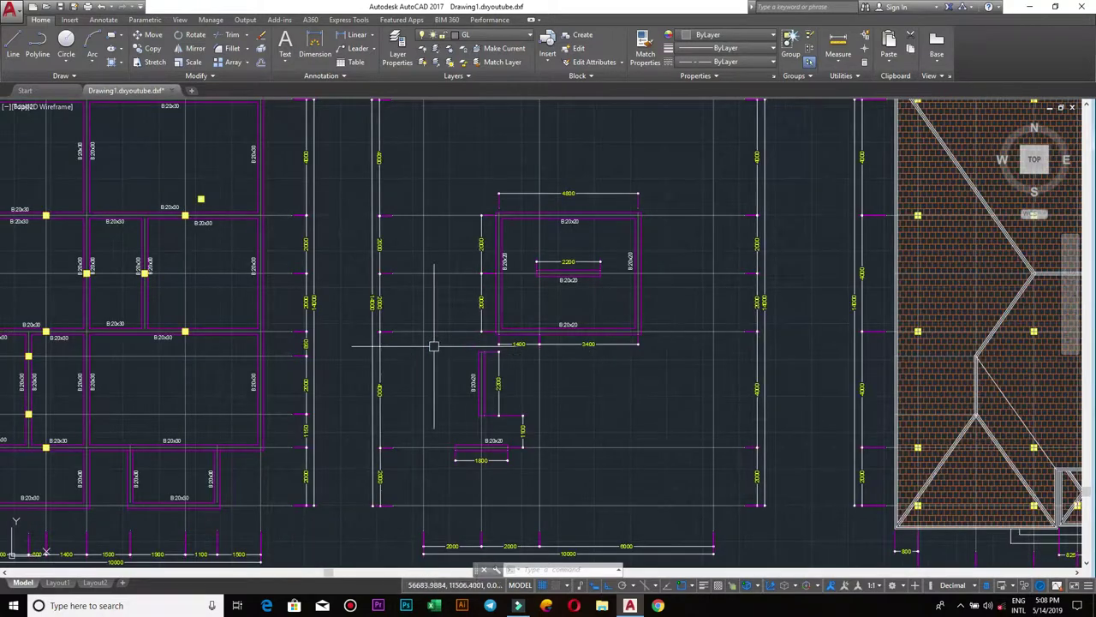
middle_click_drag(434, 345, 556, 343)
scroll(556, 342, "up", 1)
scroll(575, 259, "down", 3)
scroll(575, 260, "up", 2)
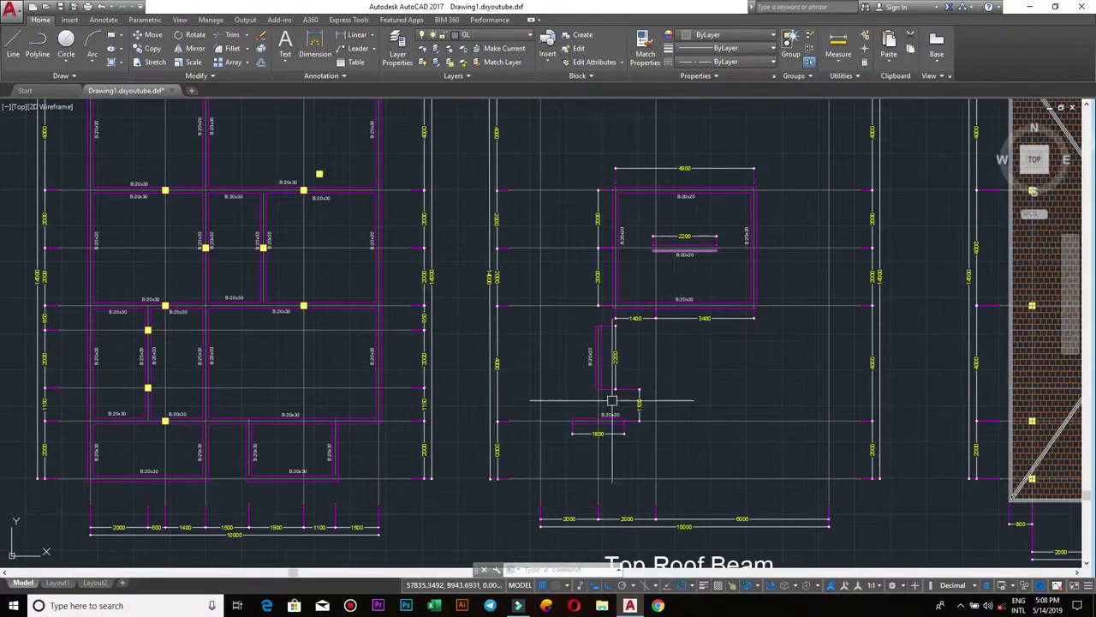
middle_click_drag(597, 362, 602, 431)
scroll(552, 375, "up", 2)
scroll(495, 215, "down", 2)
scroll(497, 210, "down", 2)
scroll(501, 196, "down", 2)
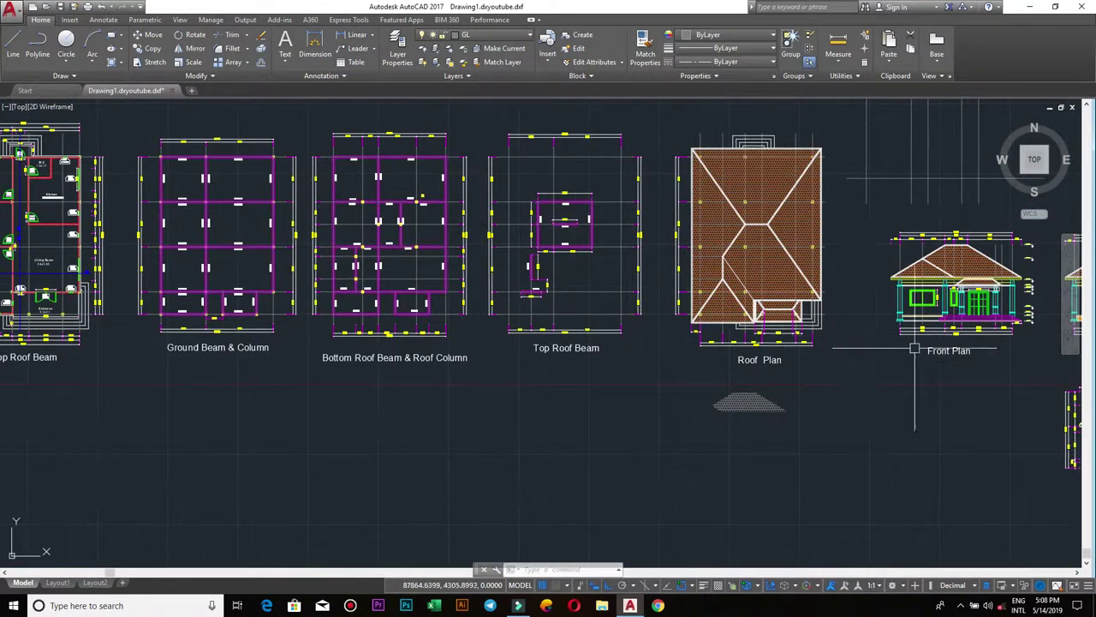
middle_click_drag(873, 336, 687, 360)
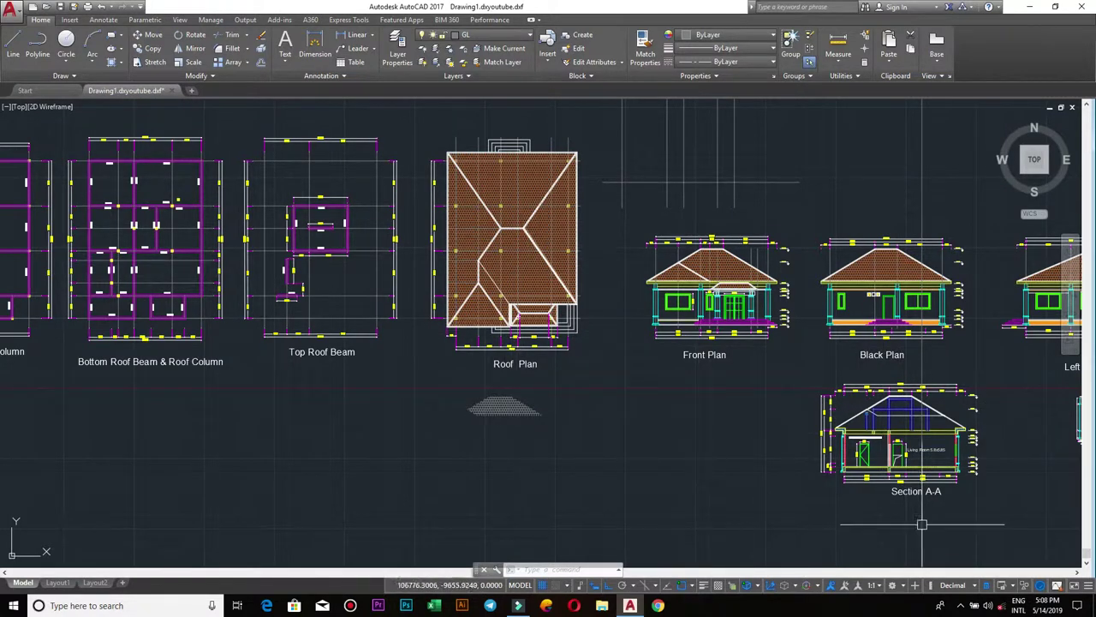
scroll(896, 440, "up", 2)
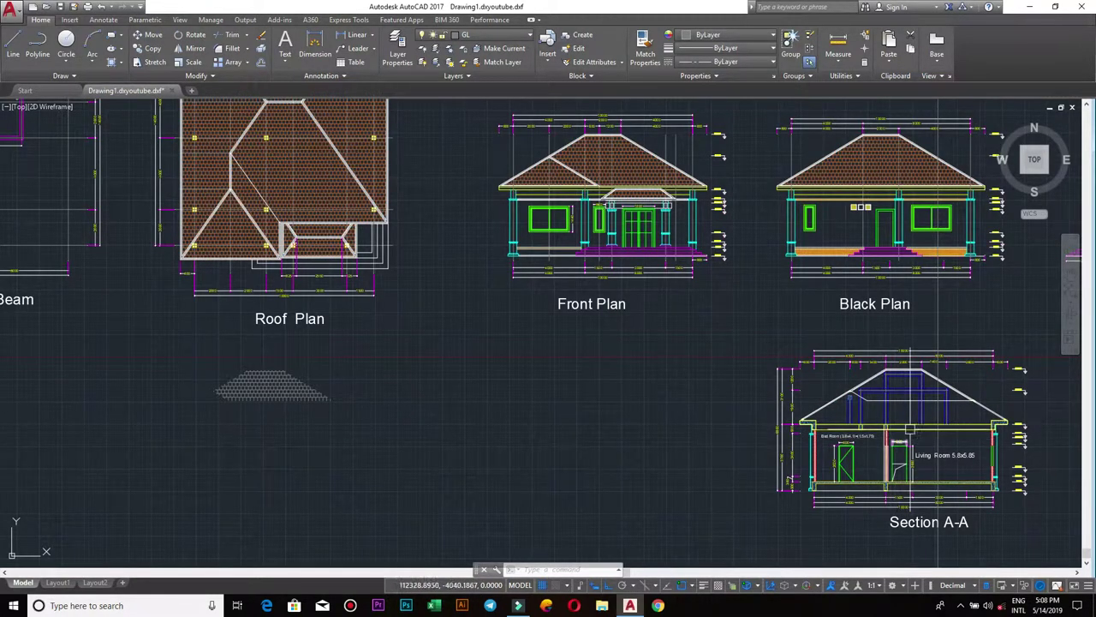
middle_click_drag(458, 393, 785, 409)
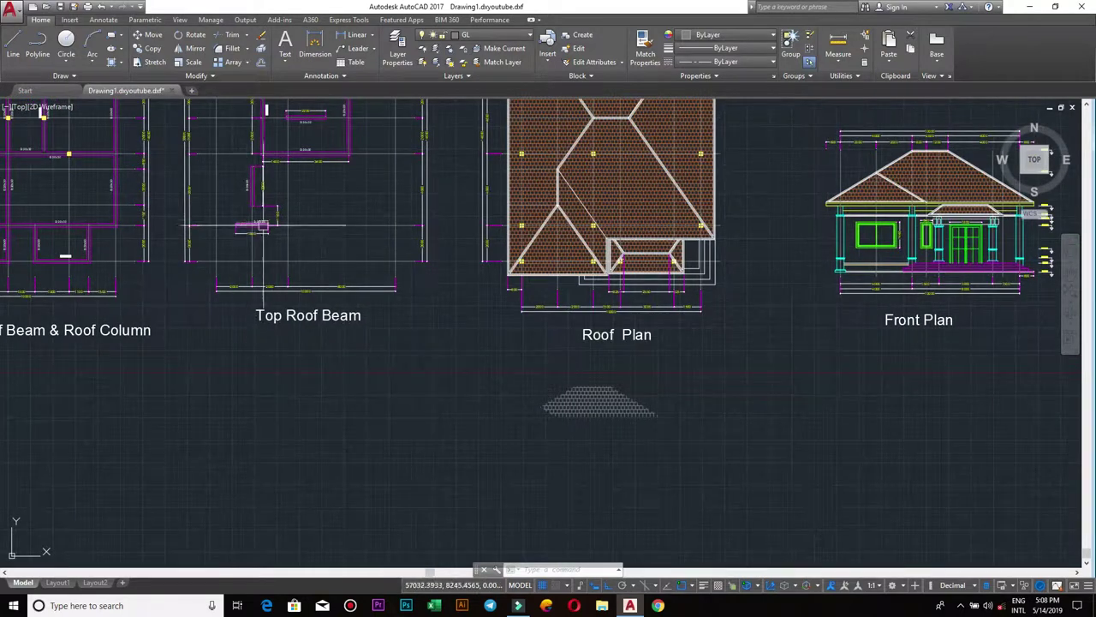
middle_click_drag(321, 178, 588, 296)
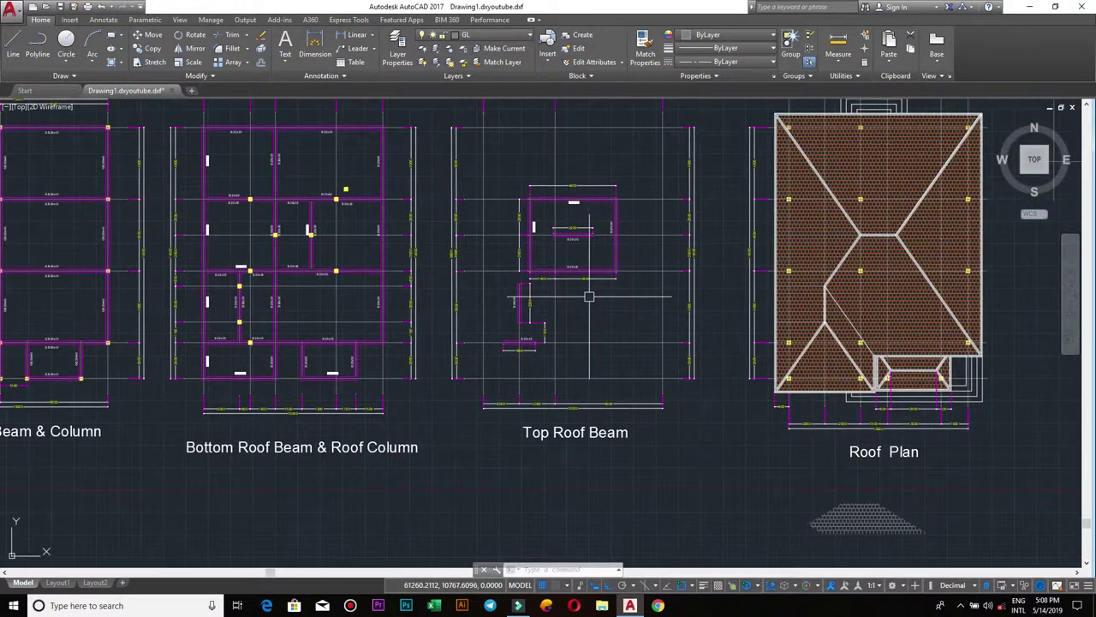
scroll(591, 295, "up", 2)
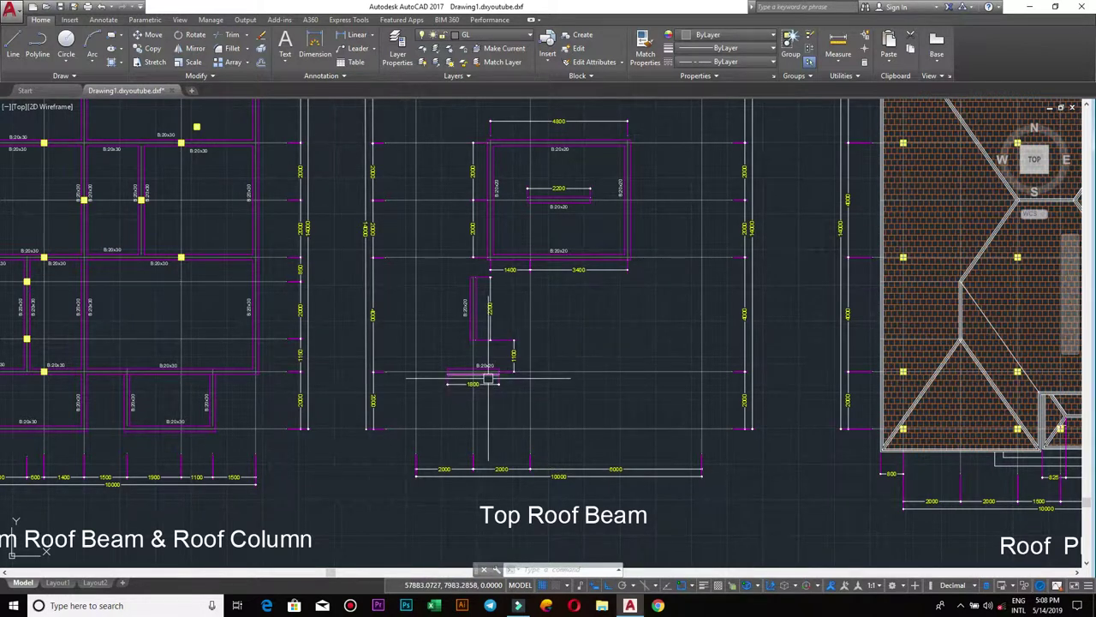
scroll(489, 381, "down", 4)
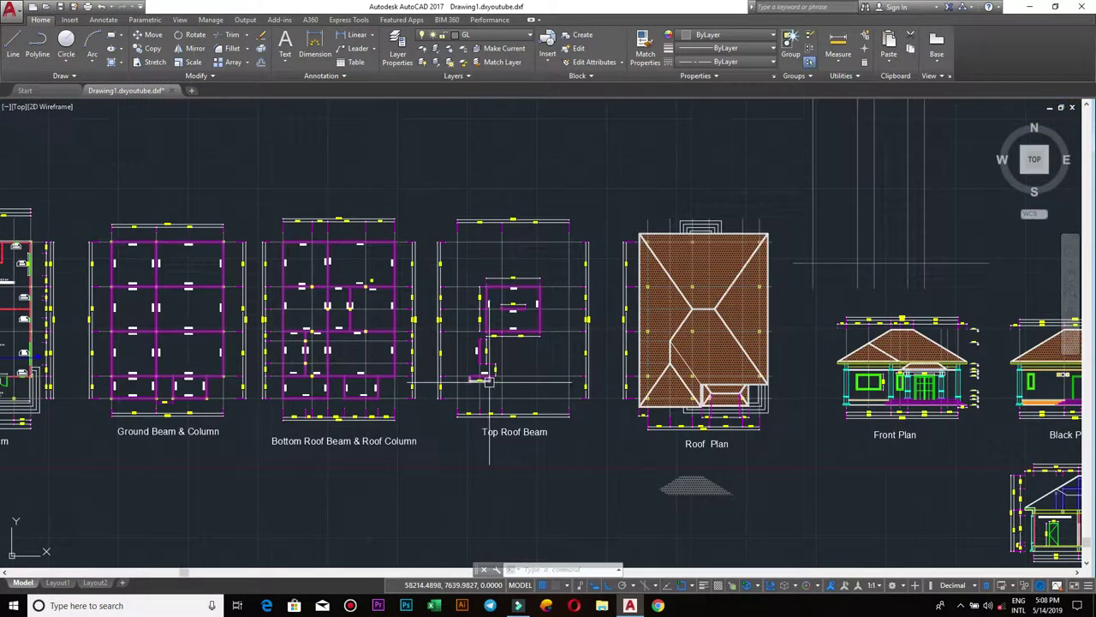
scroll(489, 377, "down", 2)
scroll(737, 411, "up", 4)
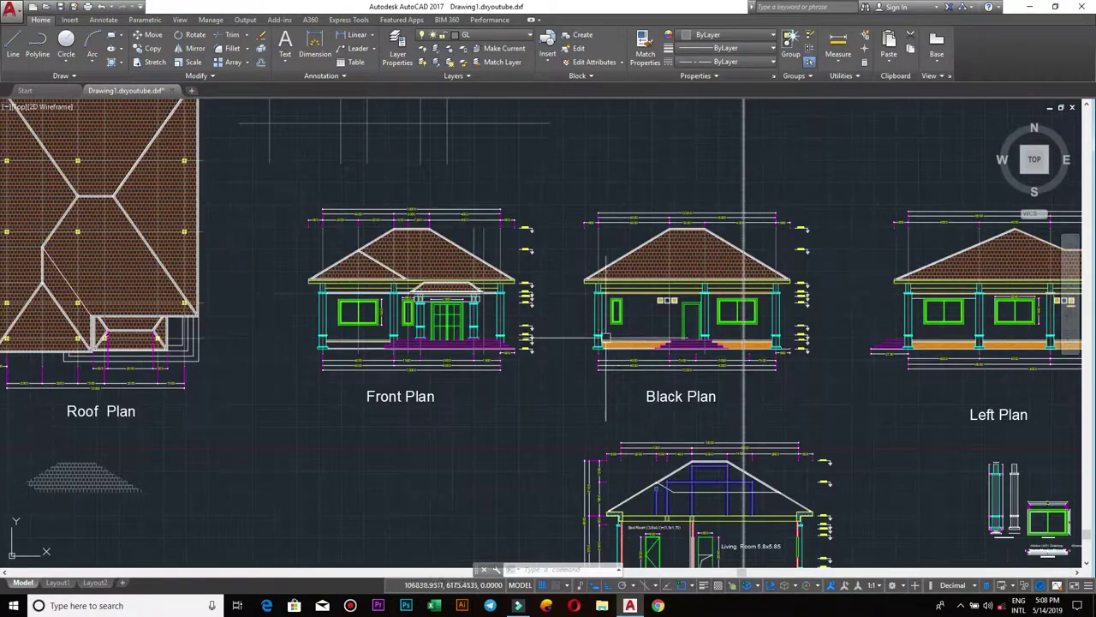
Zoom out and pan to bring the Top Roof Beam plan and Roof Plan into view.
scroll(728, 441, "down", 2)
scroll(651, 403, "up", 4)
scroll(629, 398, "down", 1)
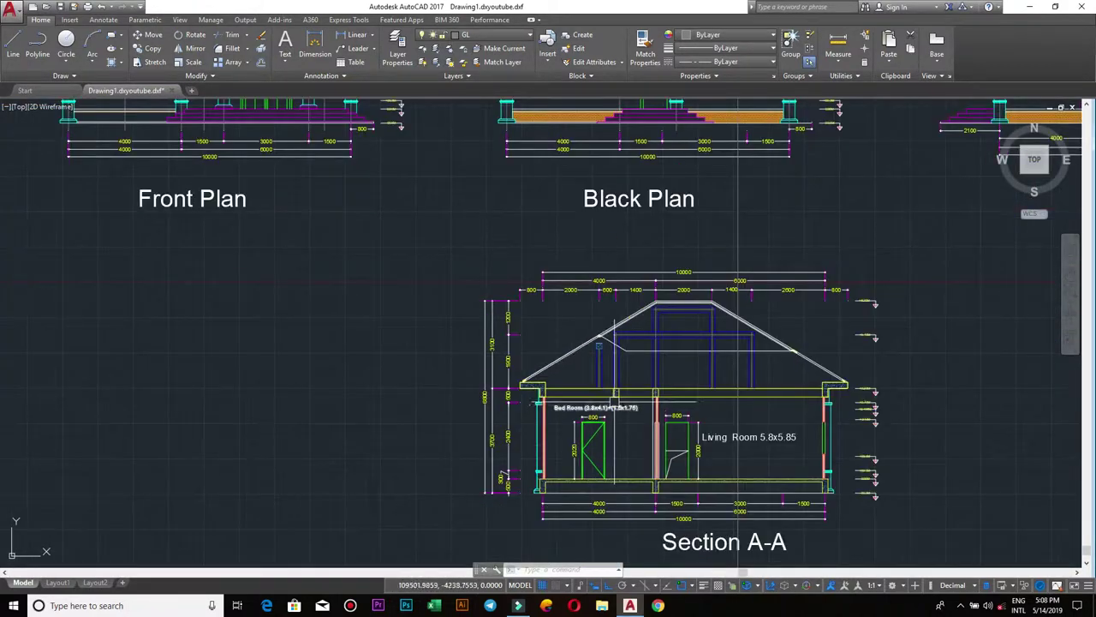
scroll(624, 397, "down", 3)
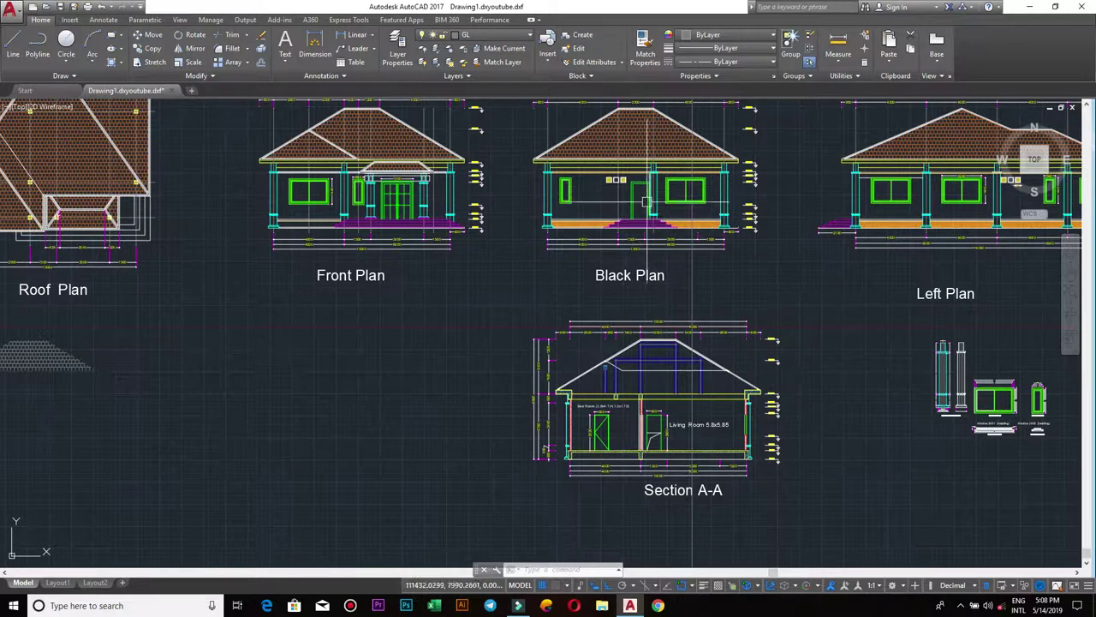
scroll(677, 168, "down", 2)
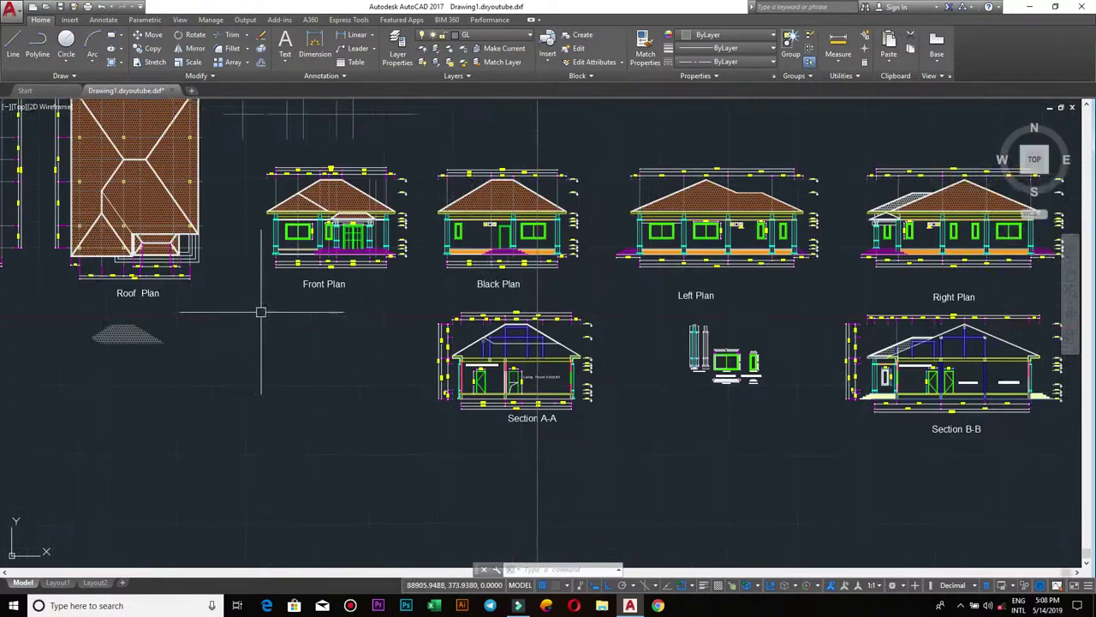
middle_click_drag(262, 310, 318, 299)
scroll(237, 216, "up", 3)
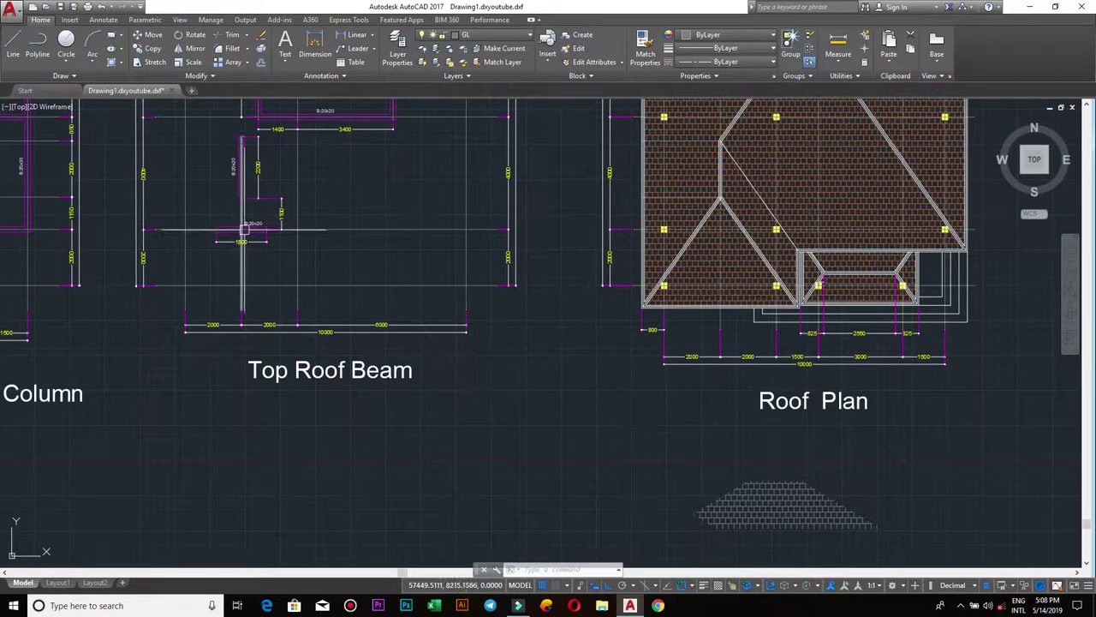
scroll(246, 193, "down", 4)
middle_click_drag(411, 154, 422, 285)
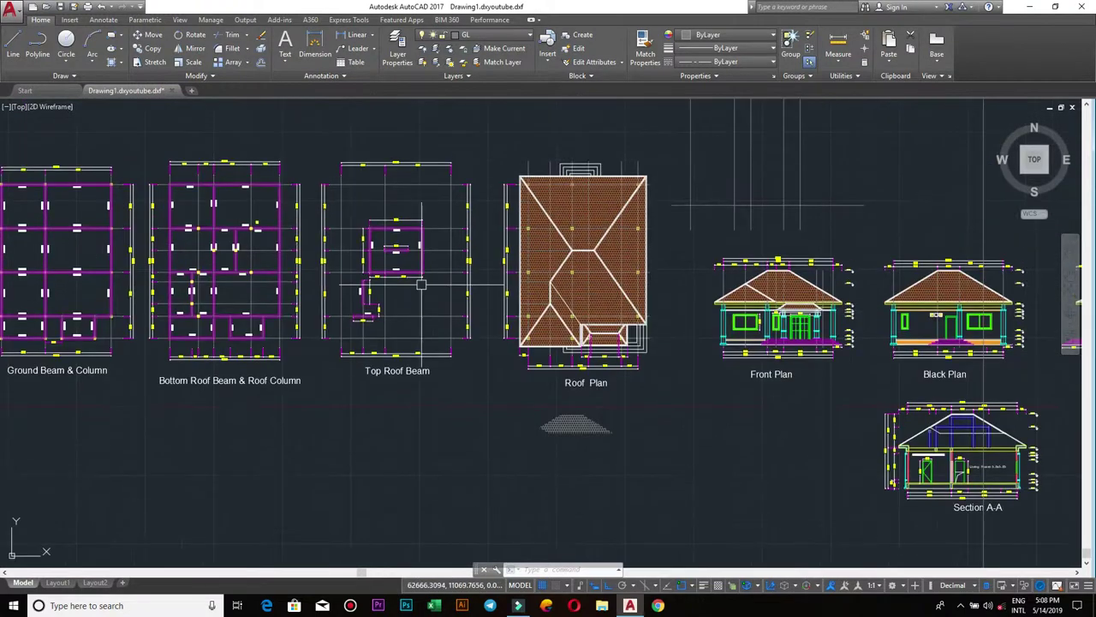
Zoom in on the Top Roof Beam plan and select its top beam to inspect it.
scroll(421, 284, "up", 2)
scroll(394, 222, "up", 2)
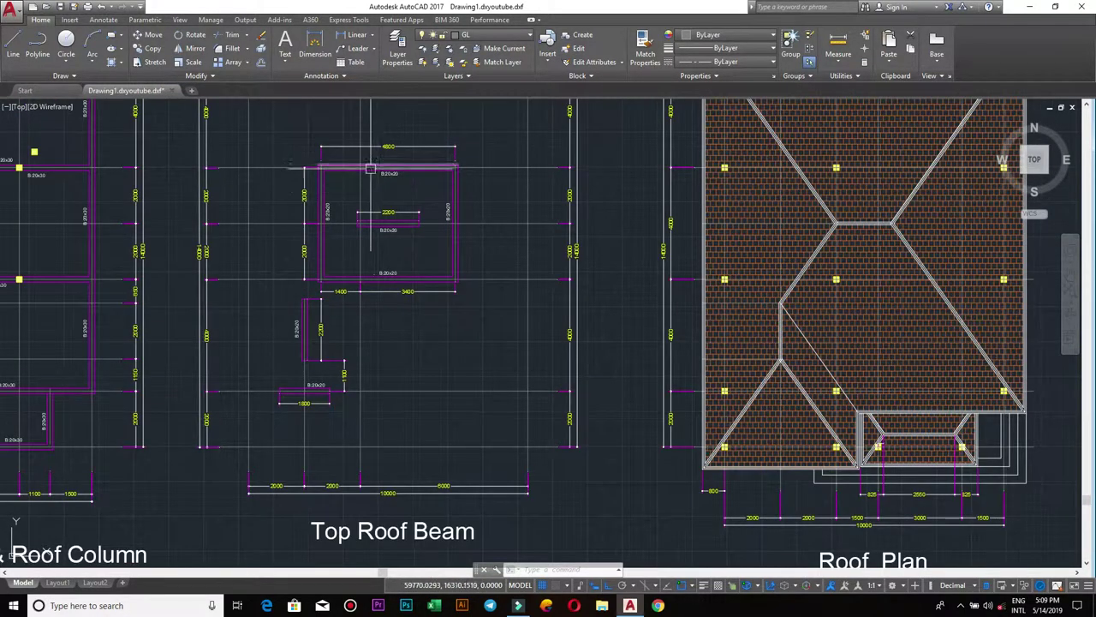
left_click(375, 217)
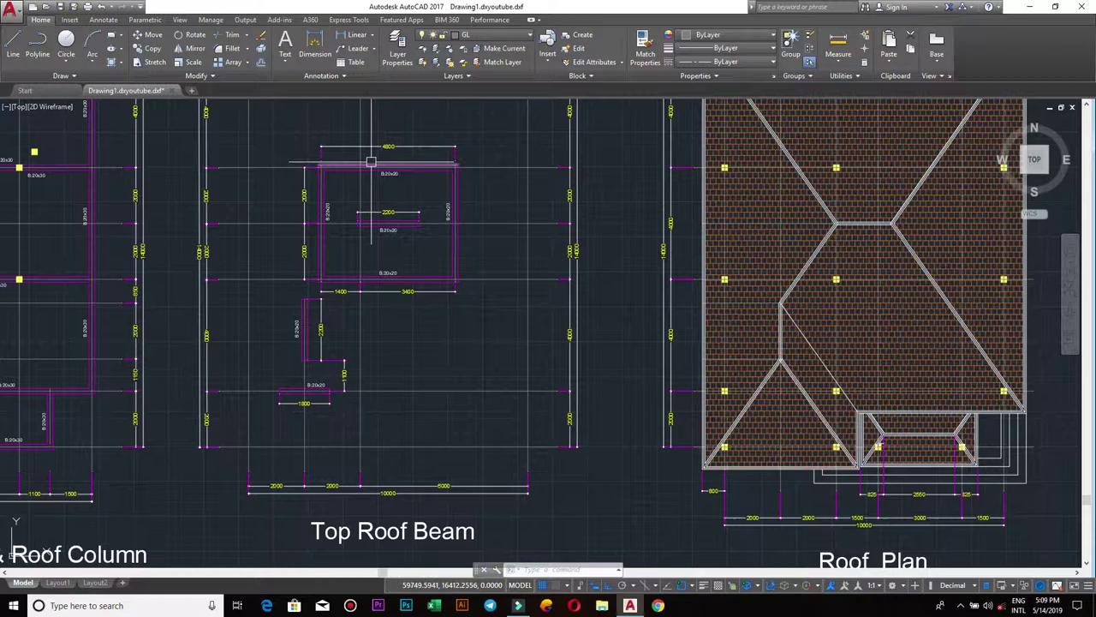
middle_click_drag(390, 150, 406, 325)
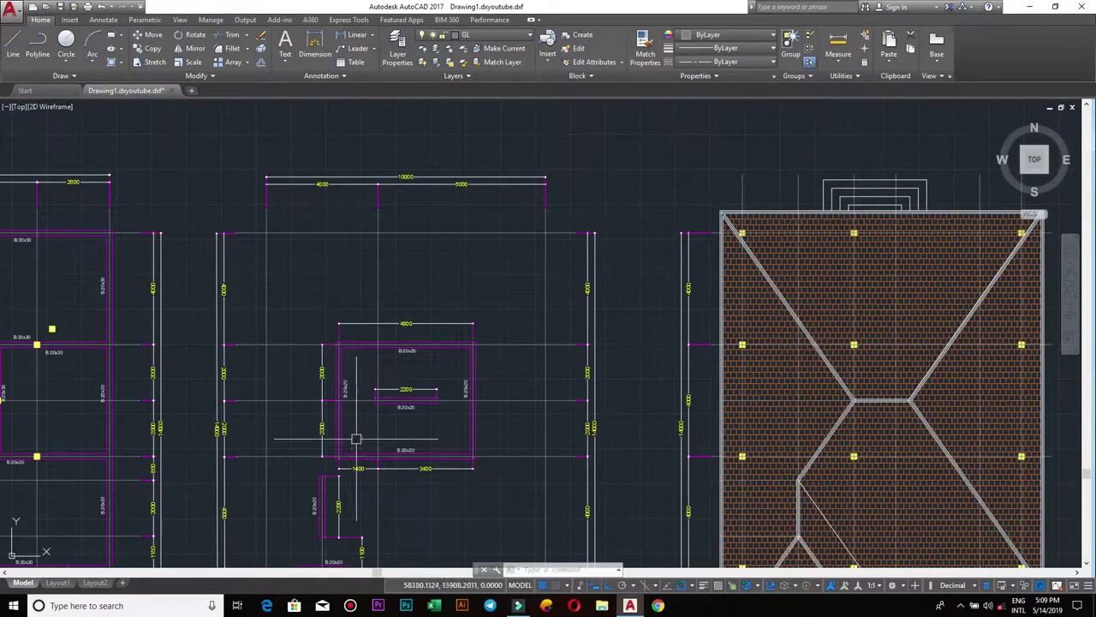
scroll(392, 385, "down", 2)
scroll(343, 432, "down", 1)
scroll(385, 429, "down", 2)
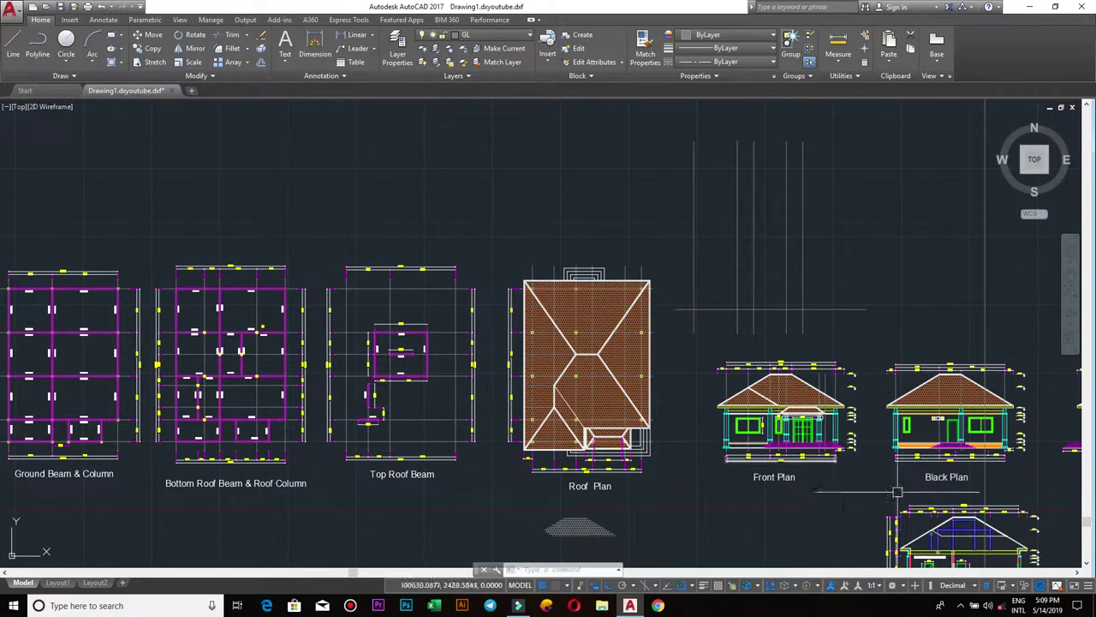
Pan to the Left Plan and Section A-A, then recentre on the Top Roof Beam plan.
middle_click_drag(989, 514, 871, 414)
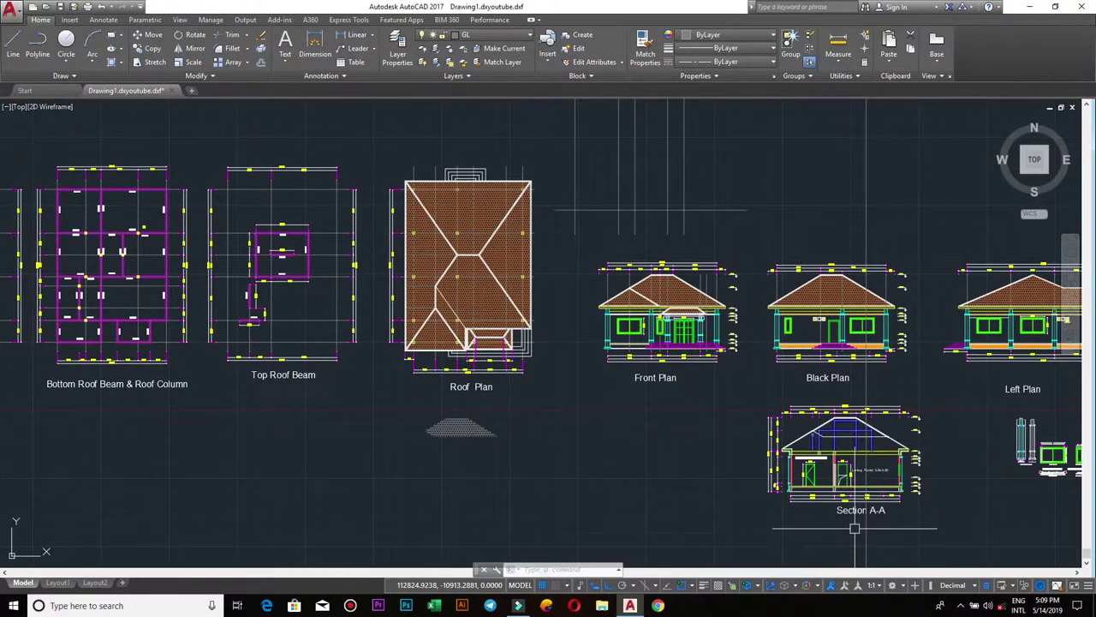
scroll(855, 528, "down", 3)
scroll(797, 463, "up", 1)
scroll(779, 454, "up", 2)
scroll(888, 375, "up", 2)
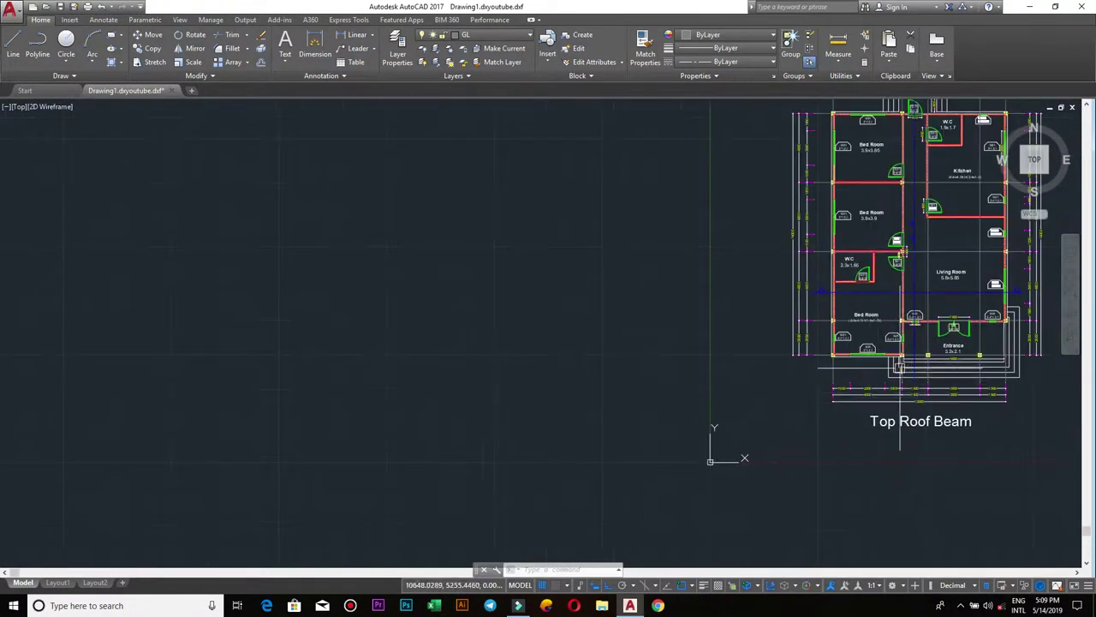
middle_click_drag(888, 374, 665, 475)
Zoom out and pan the overview across the Roof Plan and elevations.
scroll(735, 377, "up", 2)
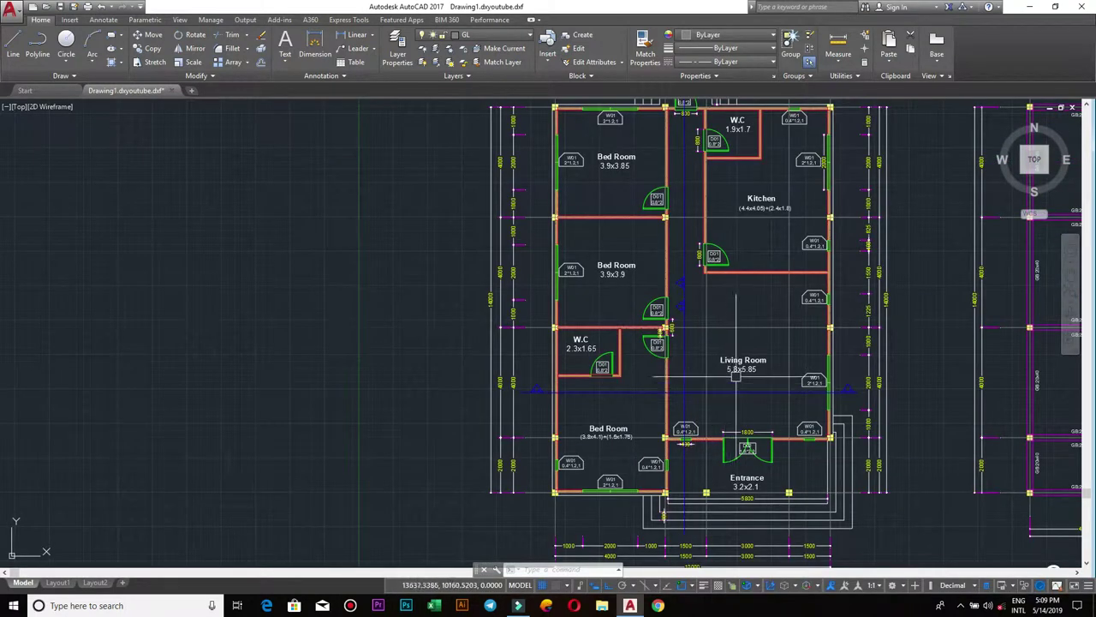
scroll(724, 326, "down", 2)
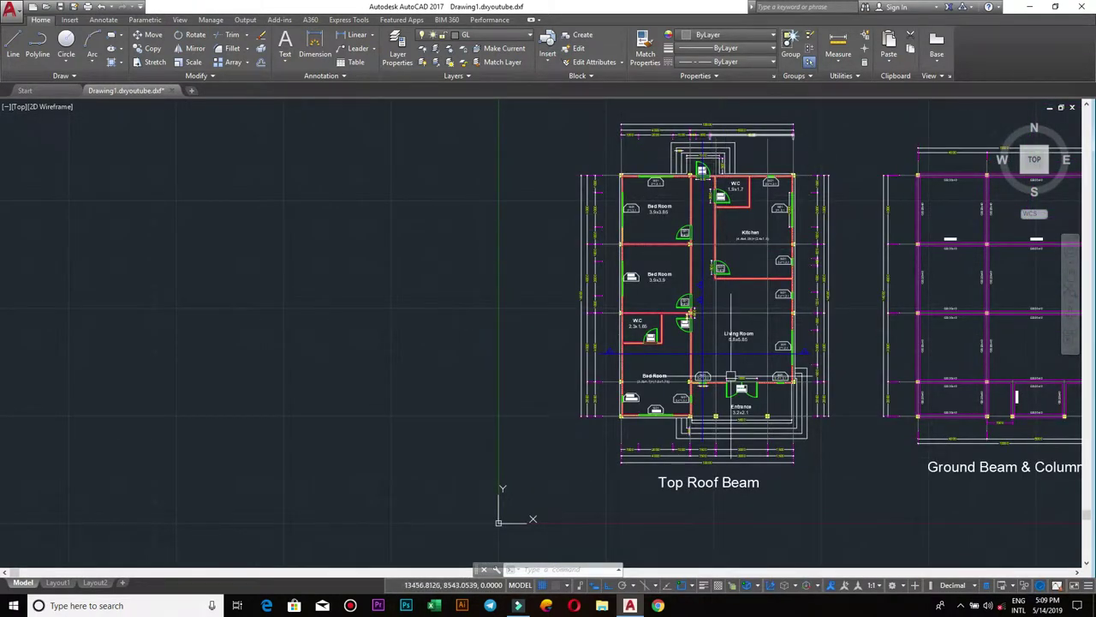
scroll(819, 436, "down", 1)
scroll(719, 379, "up", 1)
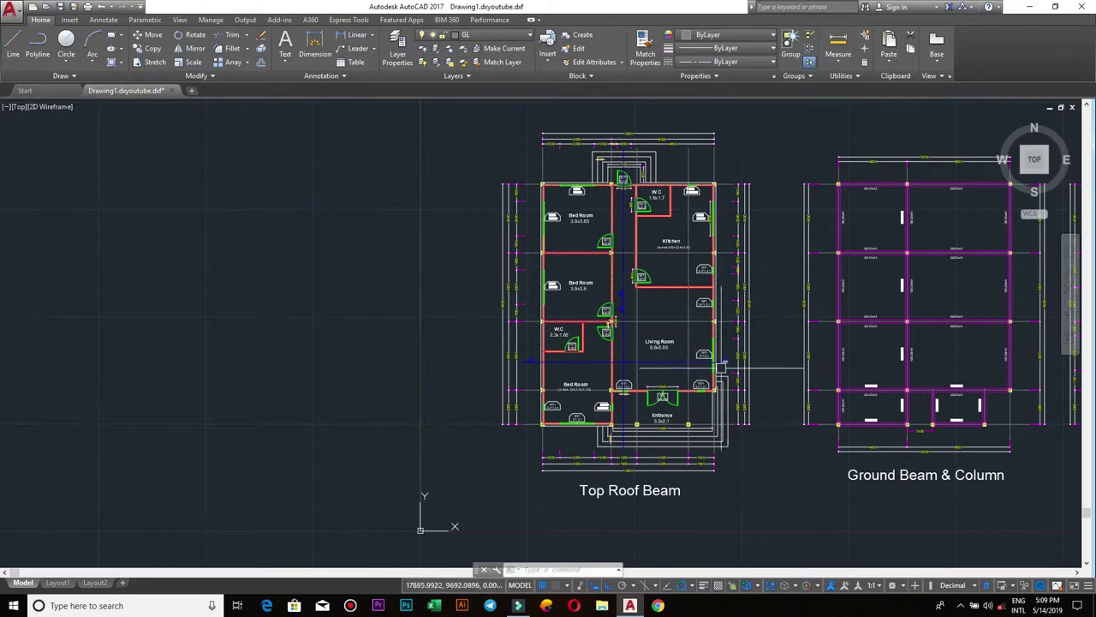
scroll(726, 364, "up", 3)
scroll(741, 149, "down", 5)
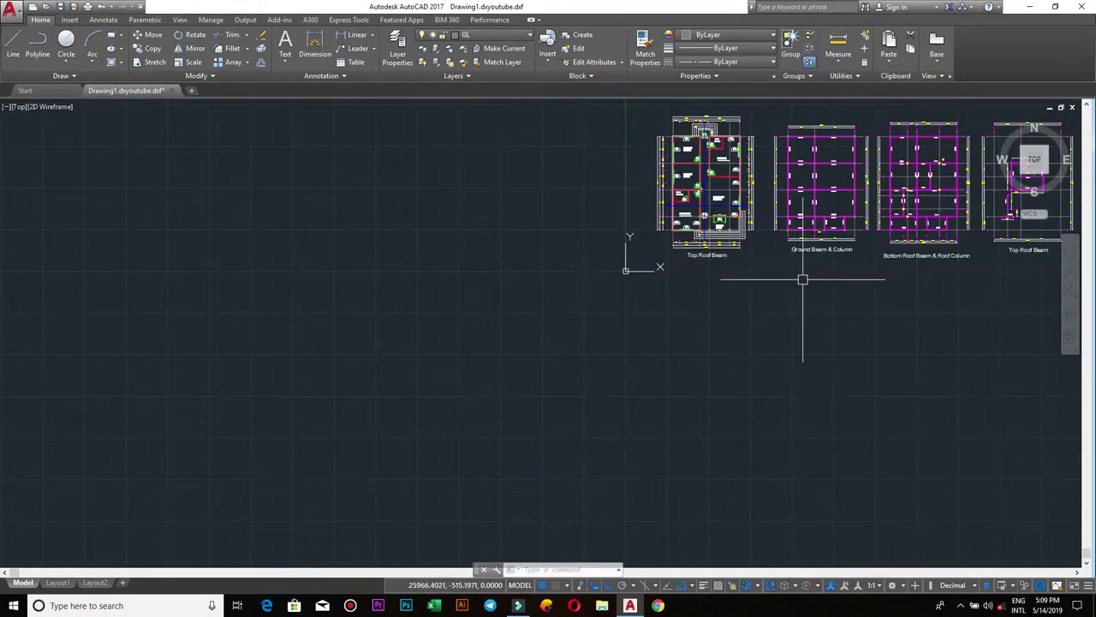
middle_click_drag(800, 276, 580, 425)
middle_click_drag(937, 404, 691, 419)
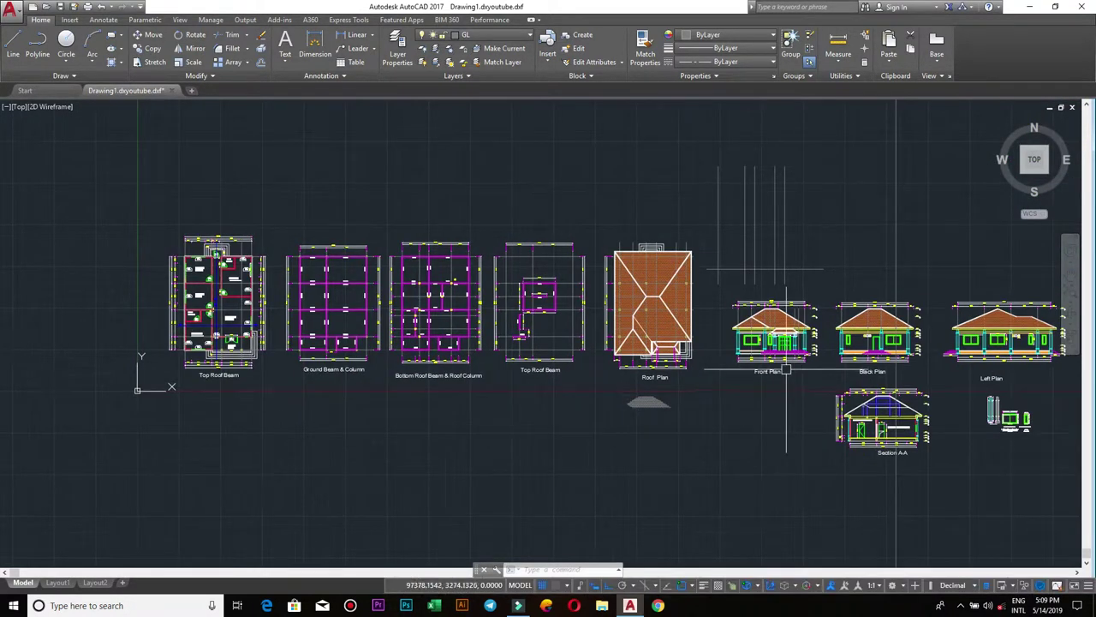
Zoom and pan to centre Section A-A with the Front and Black Plan titles visible.
scroll(786, 370, "up", 2)
middle_click_drag(786, 370, 603, 285)
middle_click_drag(903, 468, 732, 370)
scroll(732, 371, "up", 2)
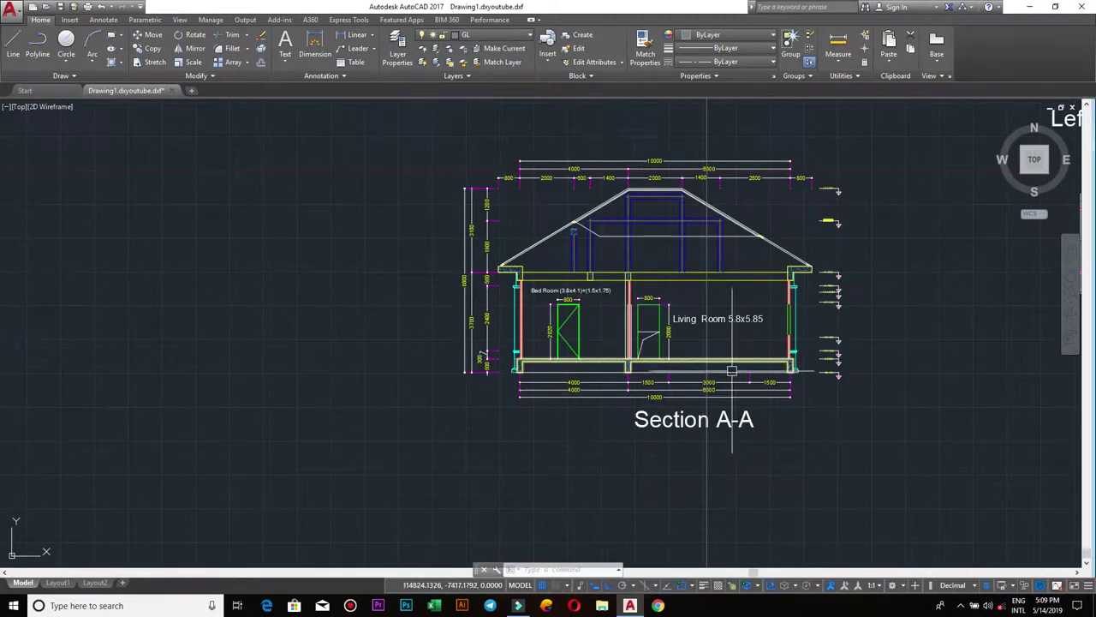
mouse_move(577, 234)
middle_mouse_down()
mouse_move(613, 255)
mouse_move(693, 352)
middle_mouse_up()
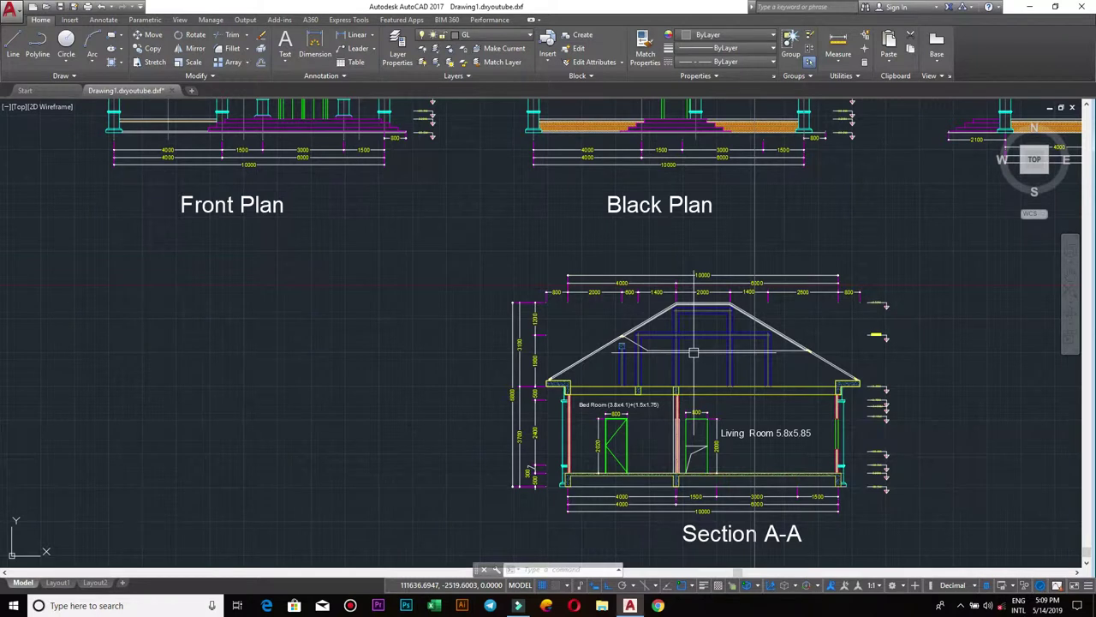
right_click(644, 374)
left_click(704, 437)
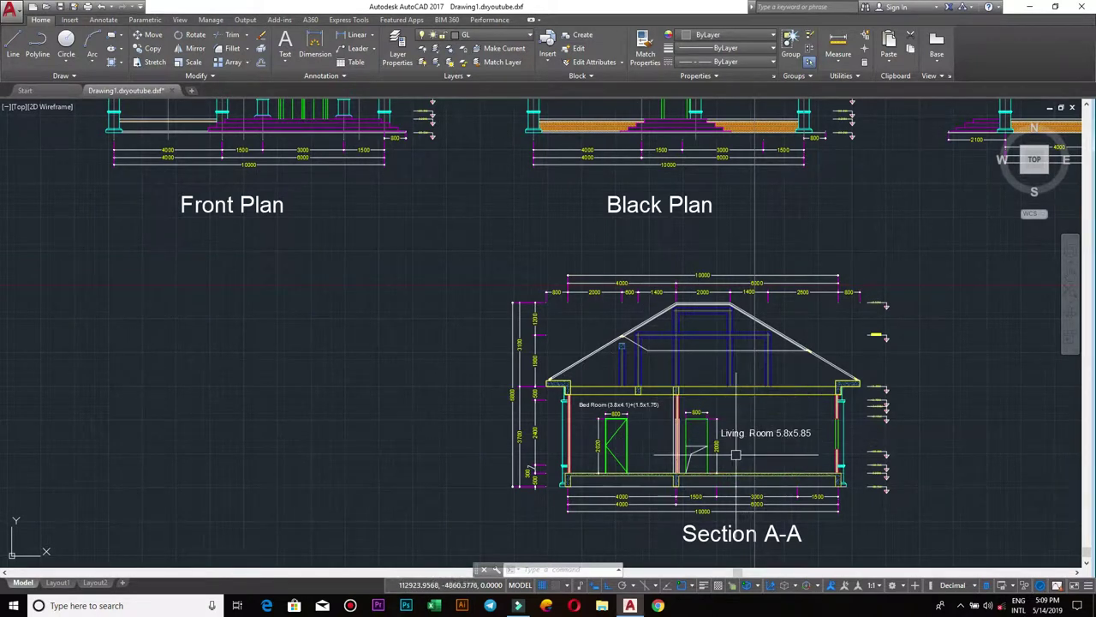
Zoom back out and pan so the roof plan, elevations and both sections show.
scroll(736, 454, "down", 5)
scroll(736, 454, "up", 2)
scroll(736, 454, "up", 3)
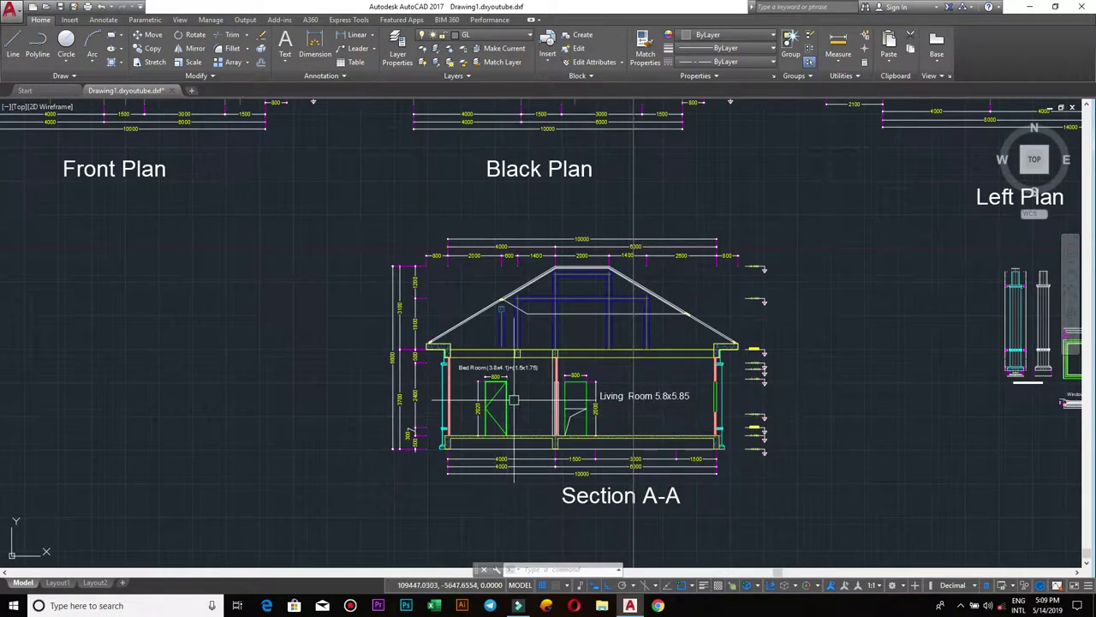
scroll(514, 400, "up", 2)
scroll(569, 418, "down", 2)
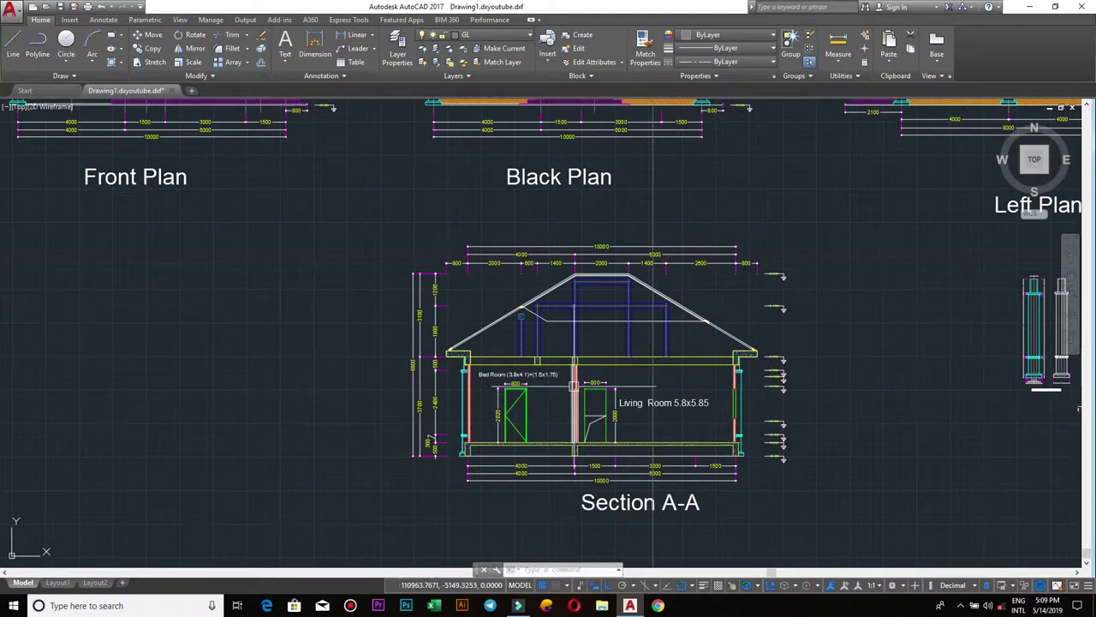
scroll(572, 386, "down", 4)
middle_click_drag(572, 387, 738, 388)
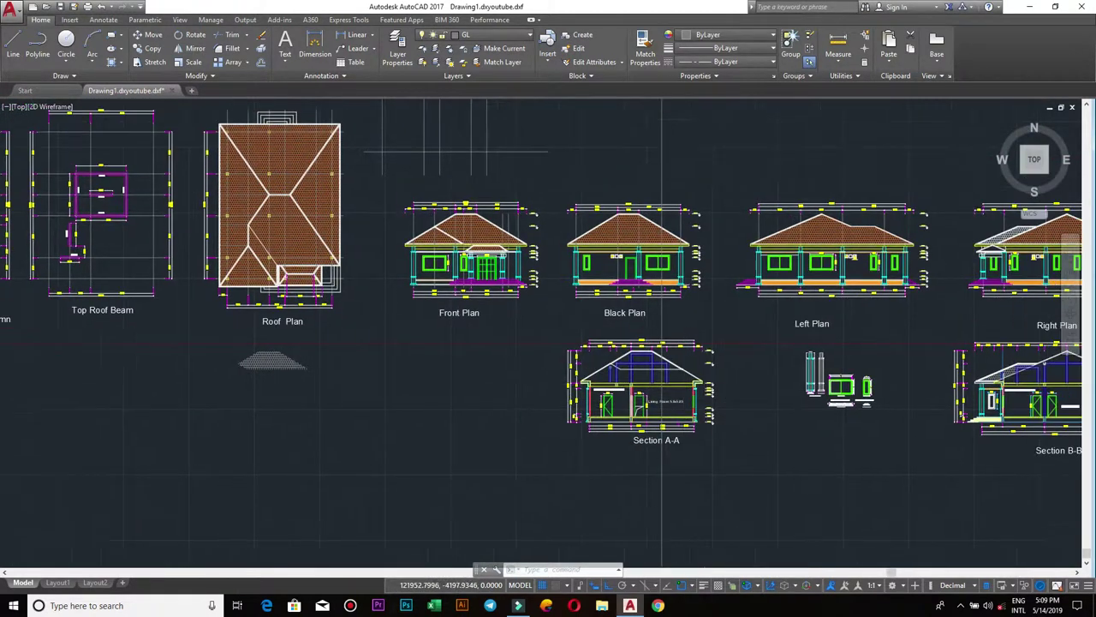
Pan right and zoom in on the Right Plan and Section B-B.
middle_click_drag(851, 446, 722, 452)
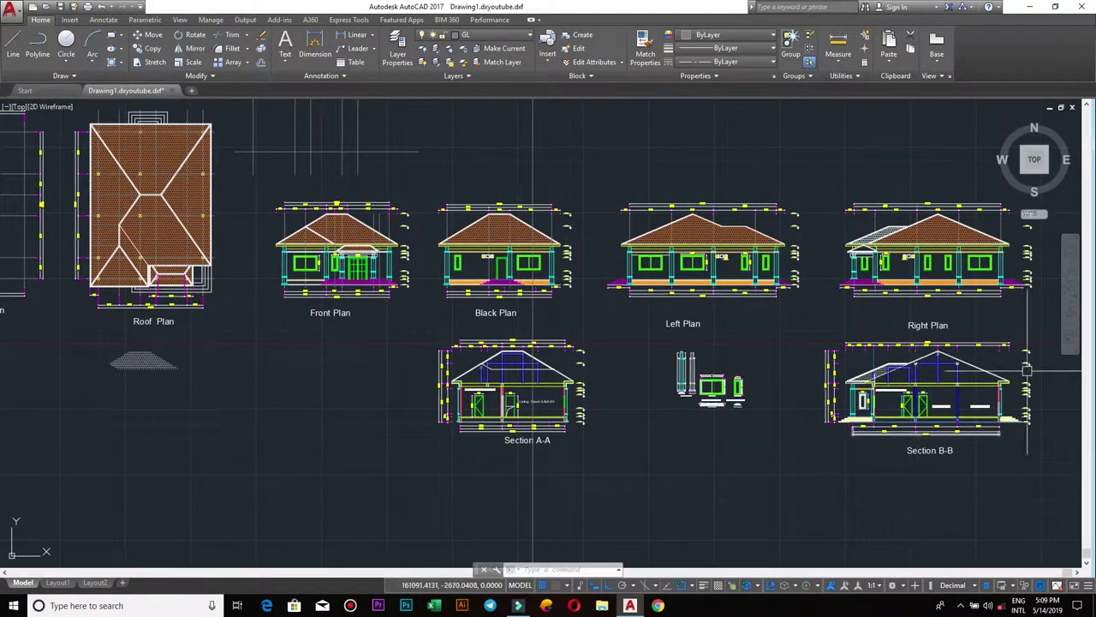
middle_click_drag(533, 343, 540, 248)
scroll(540, 247, "up", 2)
scroll(540, 247, "up", 2)
scroll(541, 247, "down", 2)
scroll(636, 257, "up", 2)
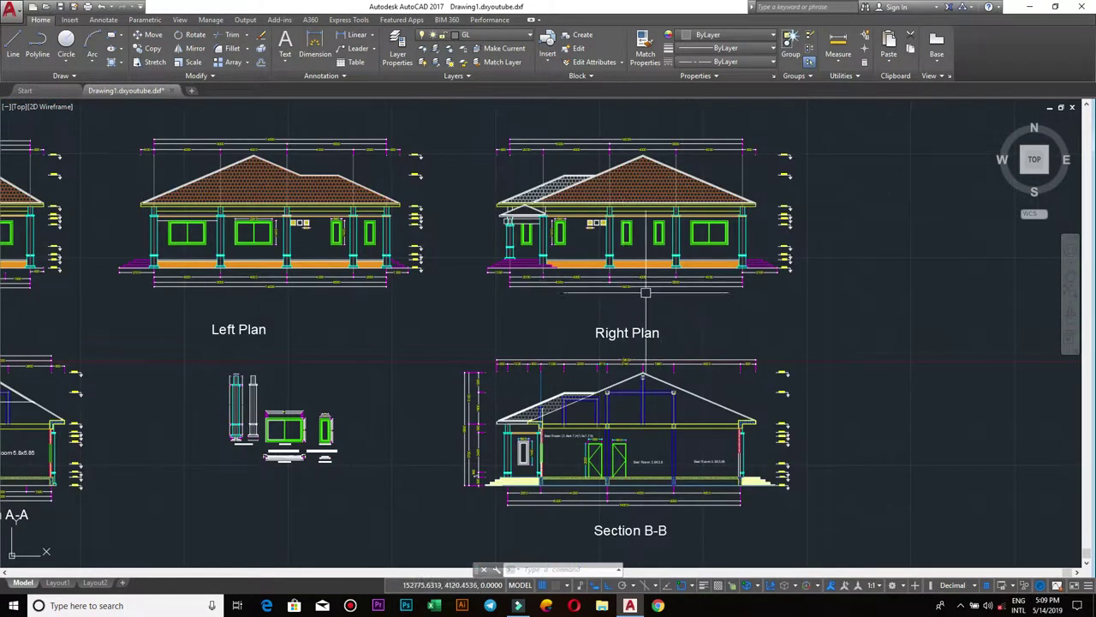
Reposition the Left and Right Plans, then zoom in and out over Section B-B's bedrooms.
middle_click_drag(642, 317, 725, 398)
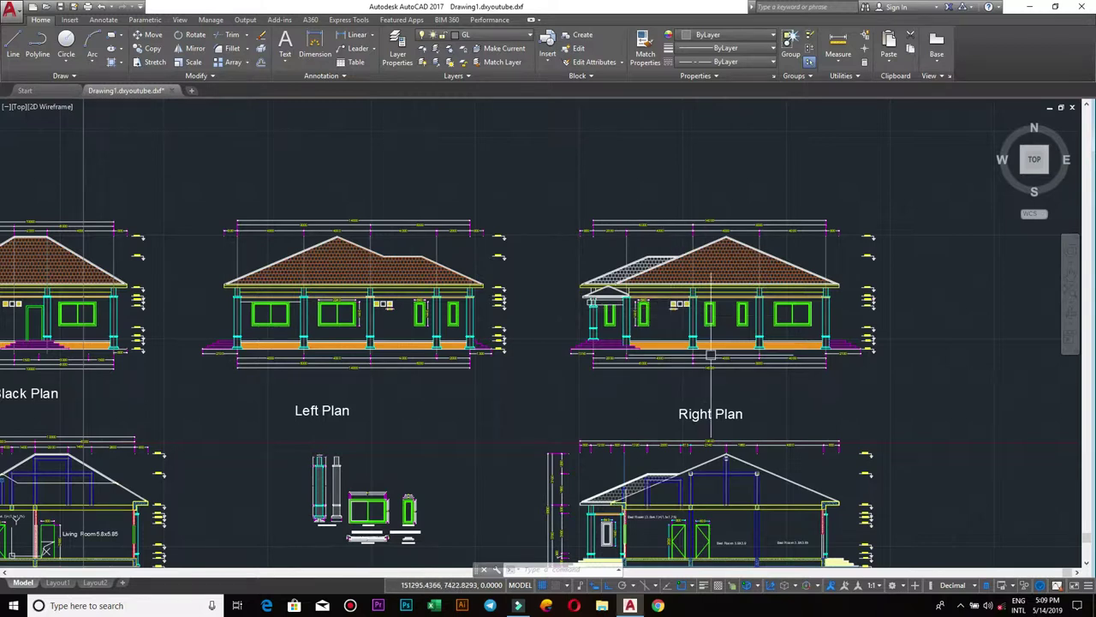
middle_click_drag(765, 468, 733, 402)
scroll(733, 402, "up", 2)
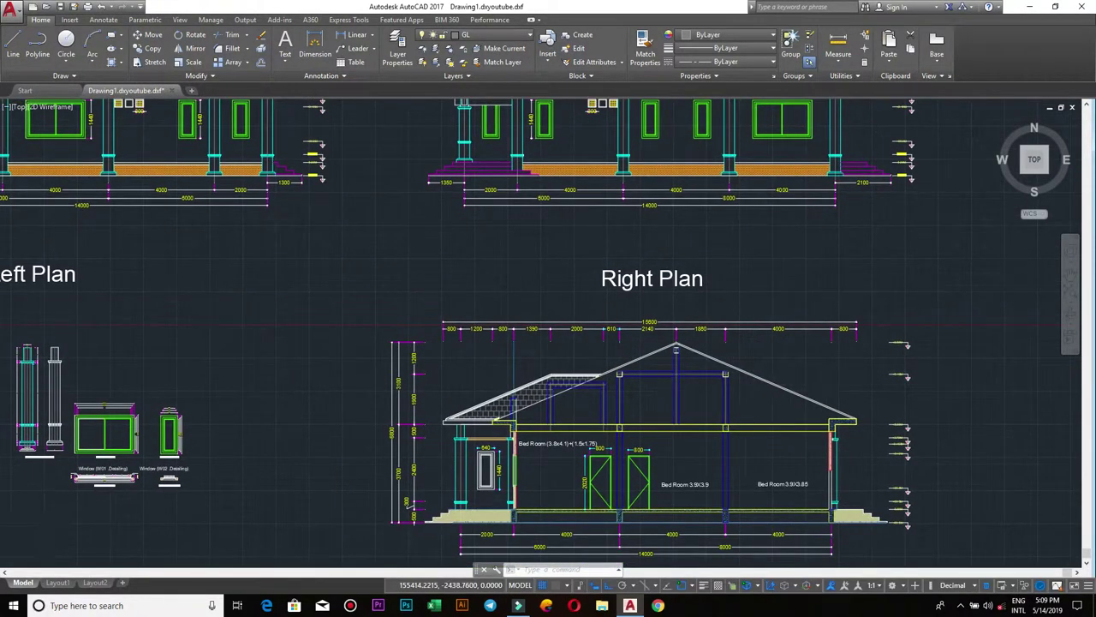
scroll(760, 285, "down", 2)
scroll(660, 454, "up", 2)
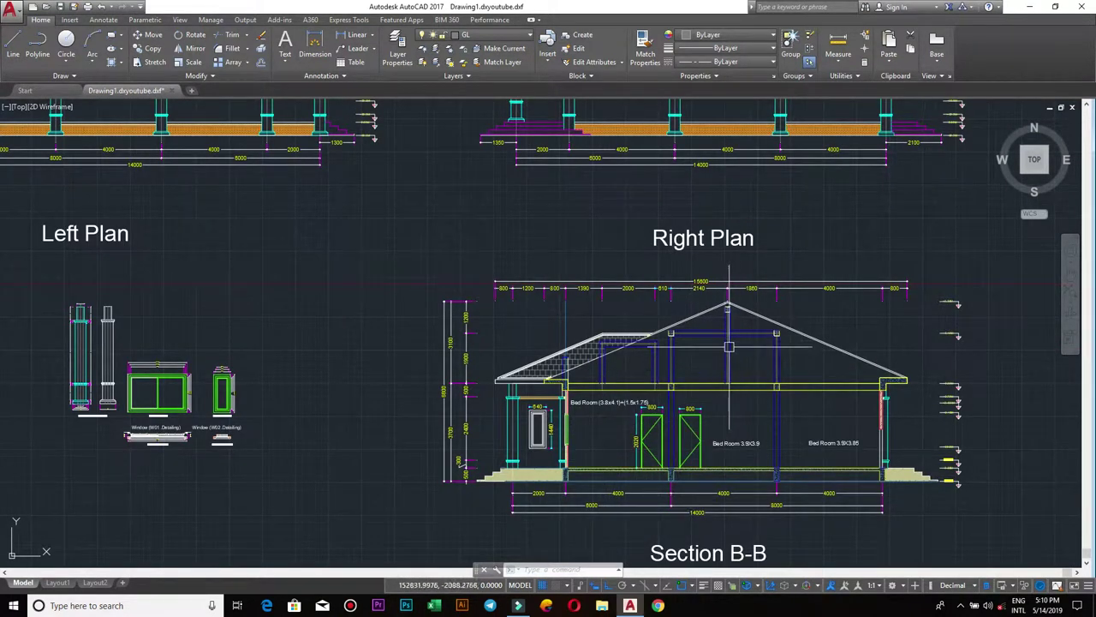
scroll(728, 350, "down", 4)
scroll(718, 357, "up", 2)
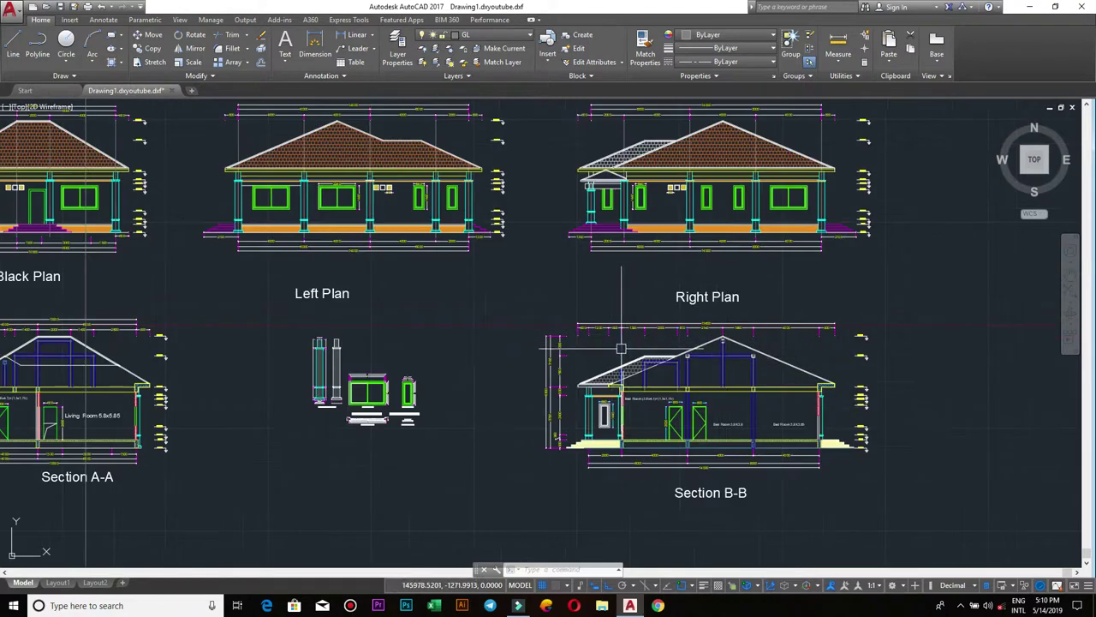
scroll(671, 295, "down", 2)
scroll(671, 296, "down", 2)
Pan back so the Roof Plan and Top Roof Beam are fully in view.
middle_click_drag(544, 291, 745, 315)
scroll(893, 338, "up", 2)
middle_click_drag(324, 243, 519, 281)
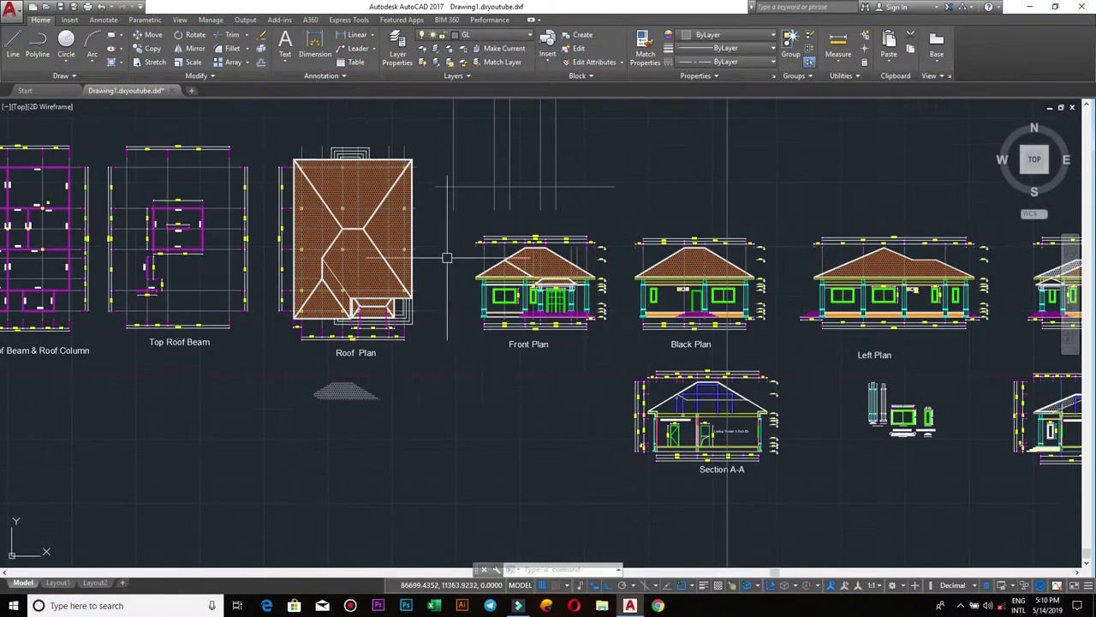
Zoom into the Top Roof Beam plan and read two beam line lengths: 4200 and 1800.
middle_click_drag(435, 249, 420, 286)
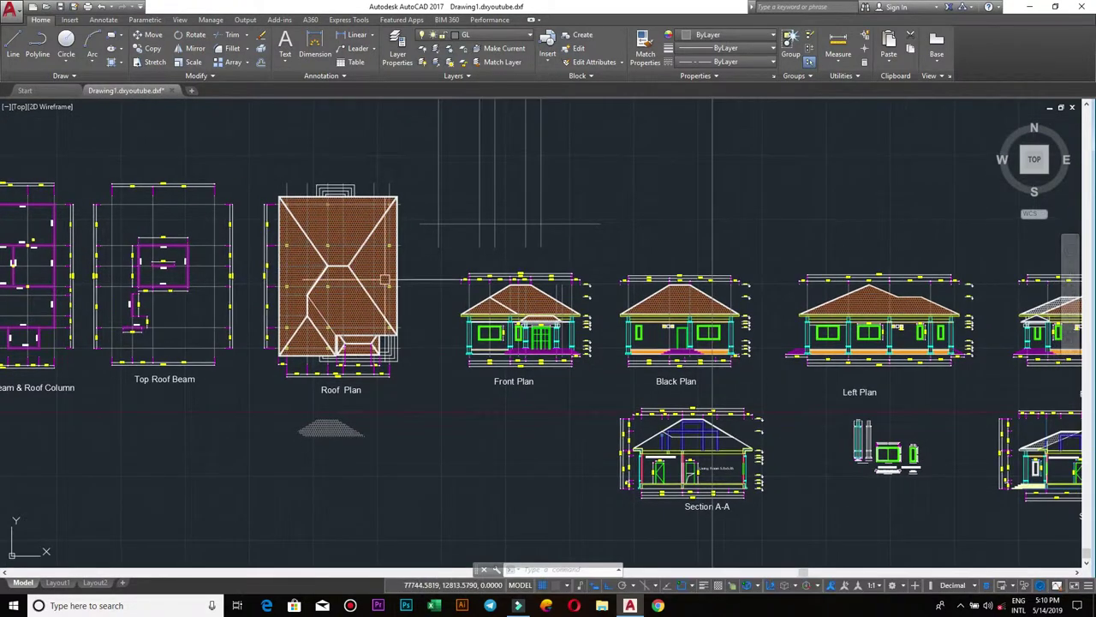
scroll(103, 236, "up", 1)
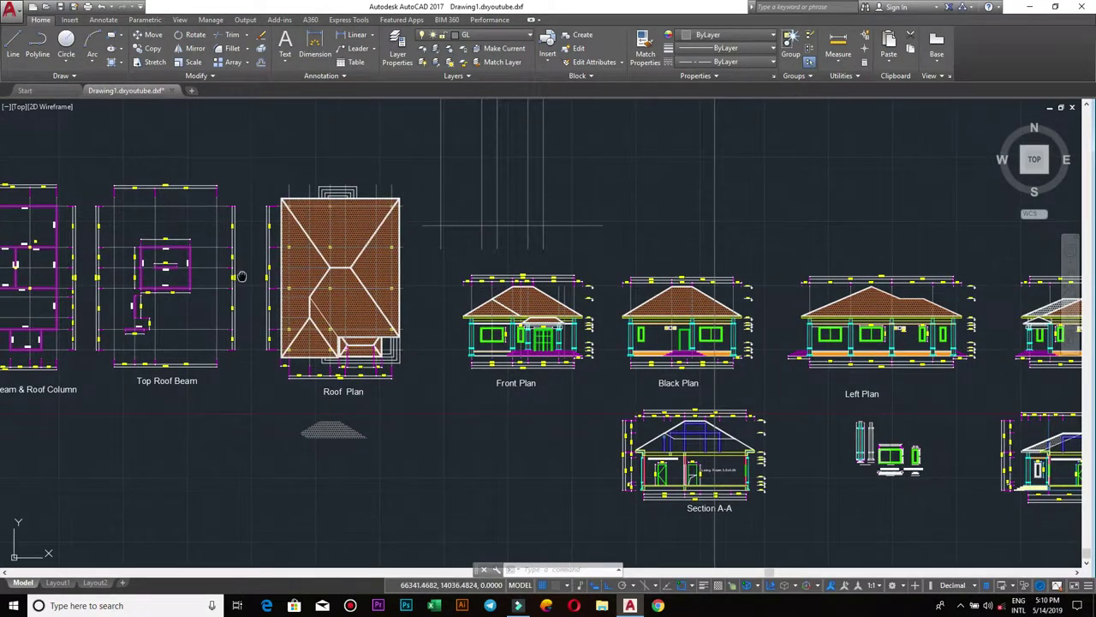
scroll(103, 237, "up", 3)
left_click(316, 325)
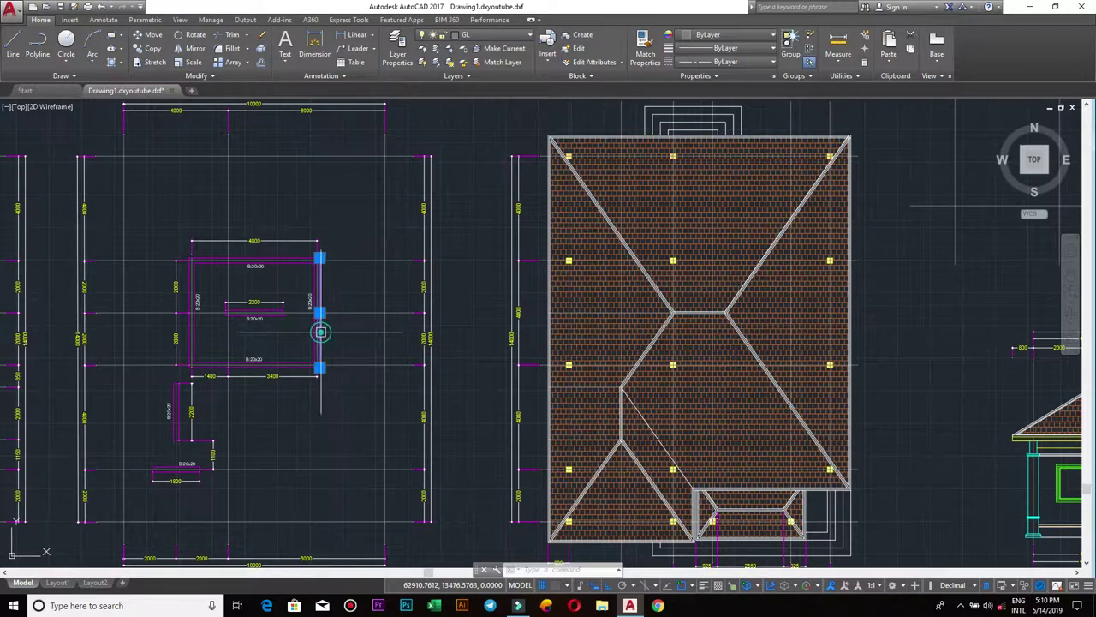
key("Escape")
left_click(179, 412)
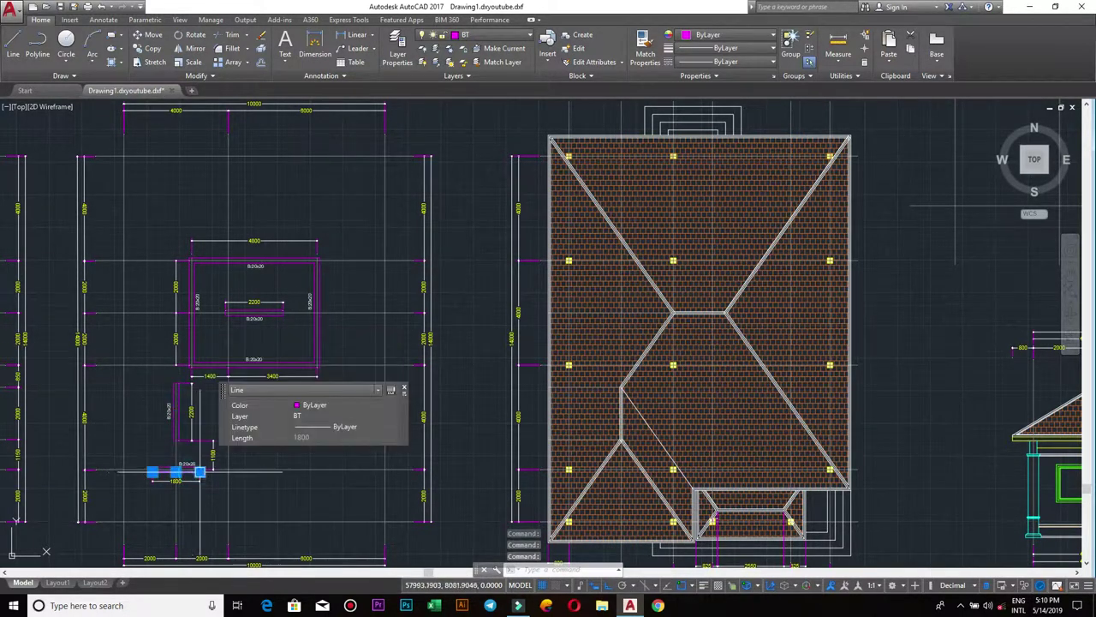
key("Escape")
Zoom out and slide the view toward the elevations.
scroll(192, 472, "up", 4)
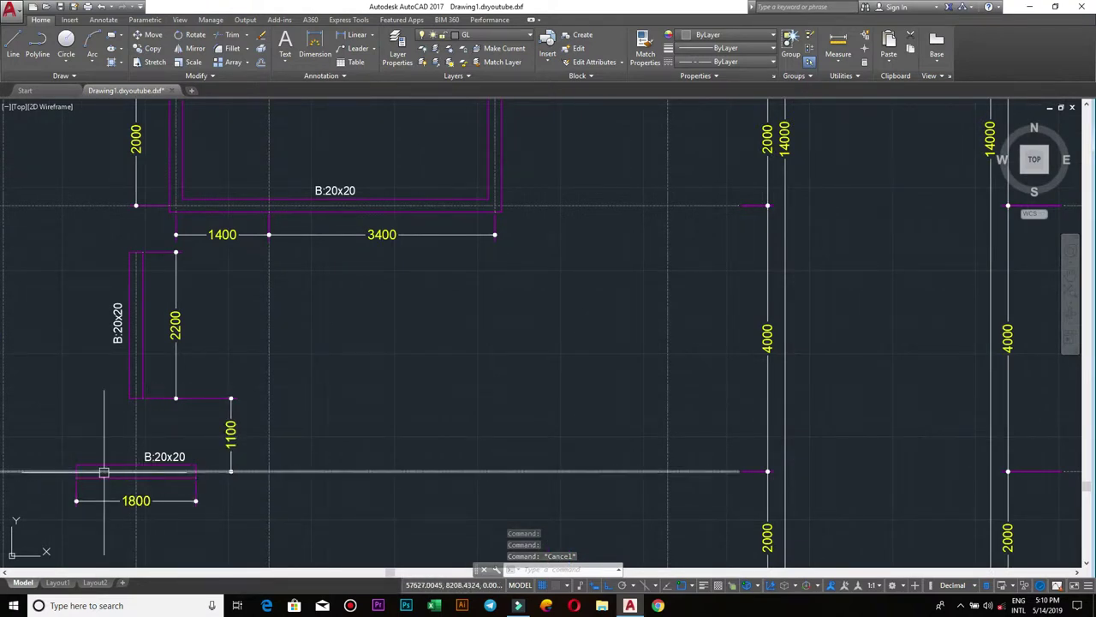
scroll(106, 476, "down", 3)
scroll(169, 472, "up", 2)
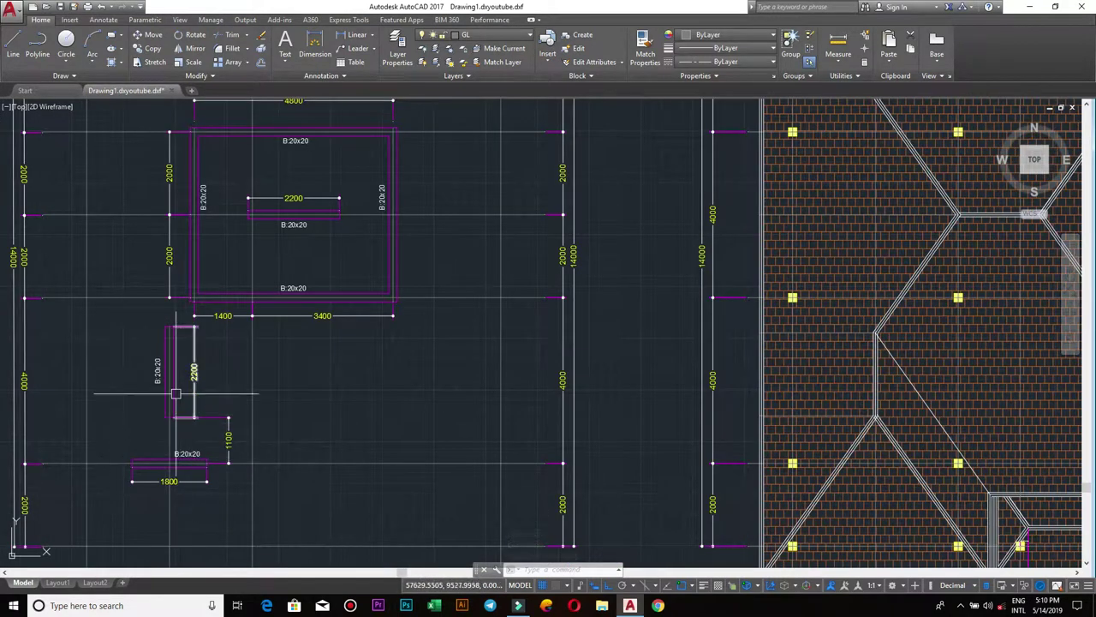
scroll(171, 391, "down", 3)
mouse_move(1062, 420)
middle_mouse_down()
mouse_move(805, 418)
mouse_move(522, 281)
middle_mouse_up()
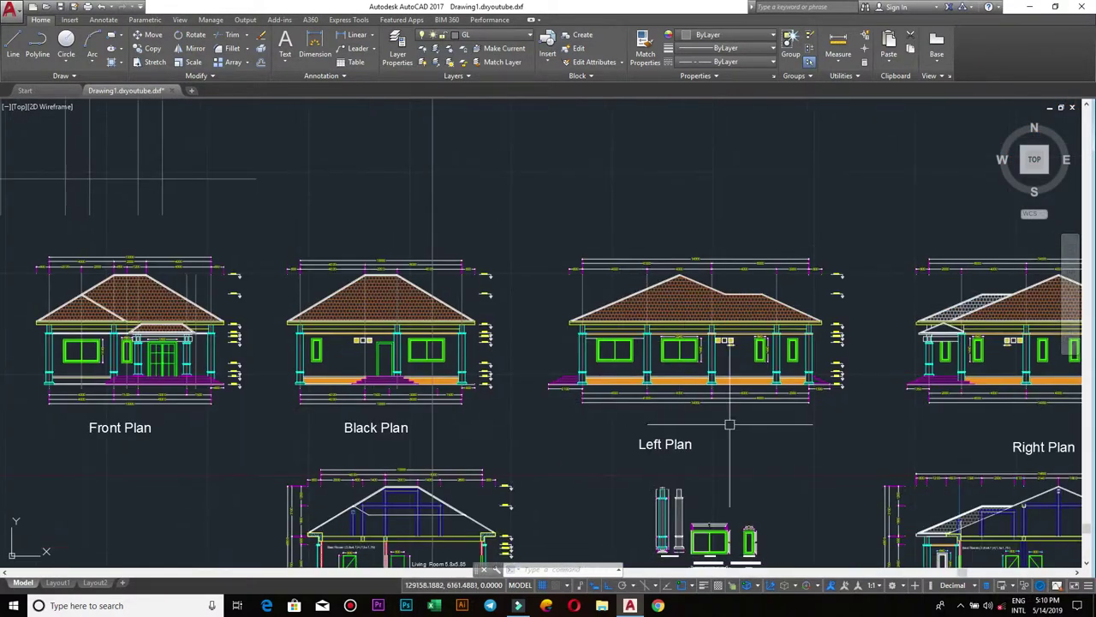
Pan and zoom across the Left Plan, Right Plan, Section A-A, Section B-B and Black Plan.
middle_click_drag(1002, 508, 651, 334)
scroll(647, 352, "up", 2)
scroll(651, 334, "up", 4)
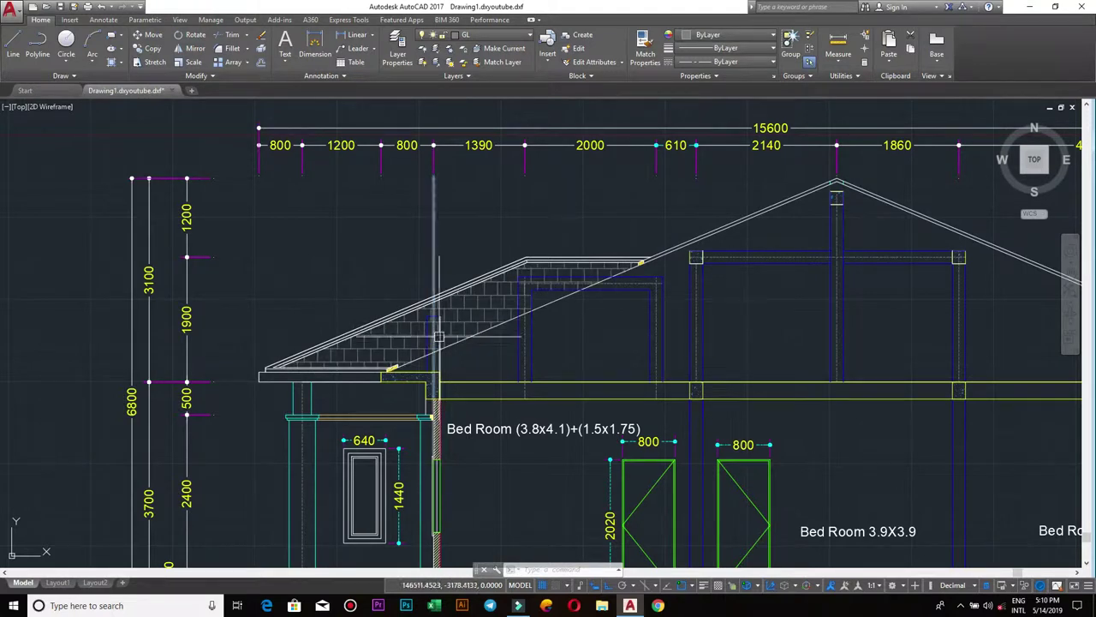
scroll(599, 292, "down", 4)
middle_click_drag(600, 296, 1041, 326)
scroll(814, 342, "down", 3)
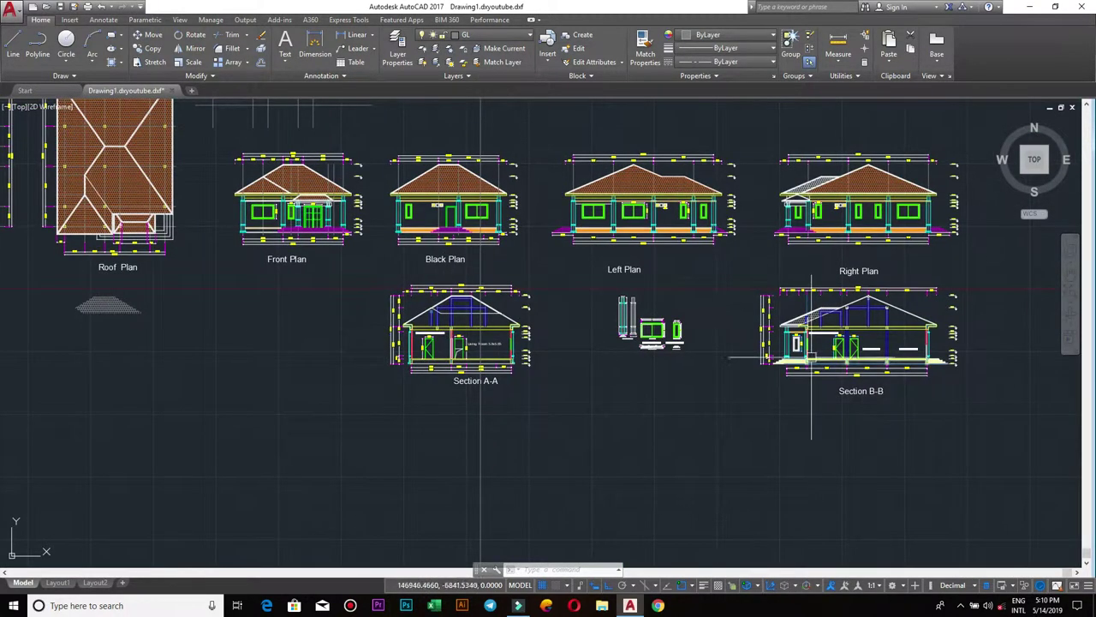
scroll(840, 317, "up", 6)
scroll(922, 363, "down", 6)
Bring the beam plans back, then zoom in on Section B-B's roof eave.
middle_click_drag(668, 333, 1059, 386)
scroll(402, 257, "up", 3)
scroll(463, 352, "up", 3)
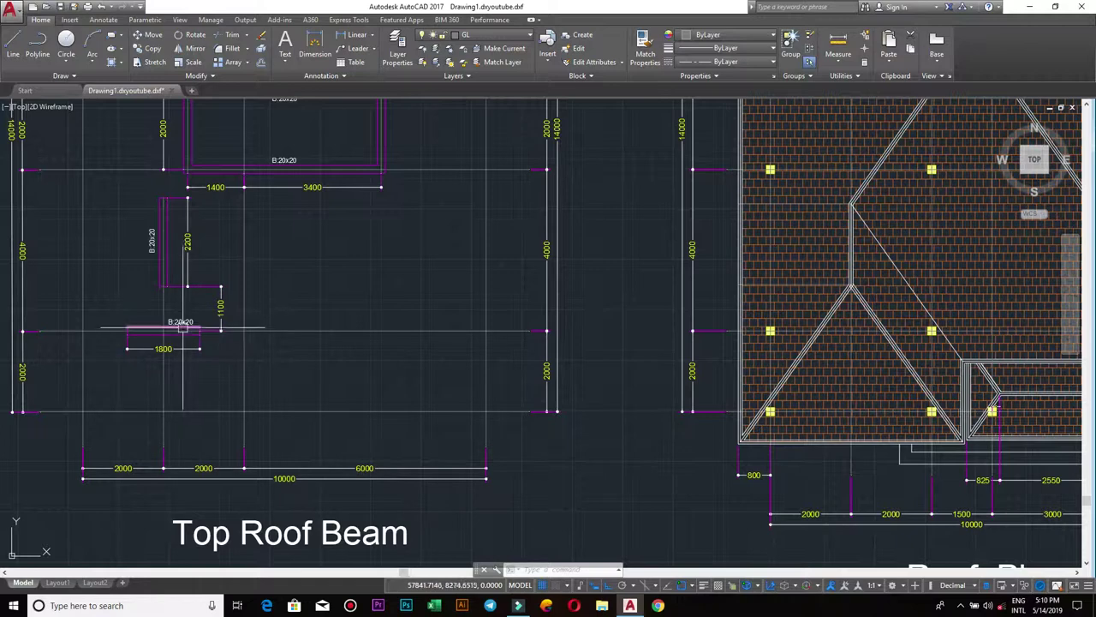
scroll(300, 334, "down", 7)
scroll(806, 375, "up", 2)
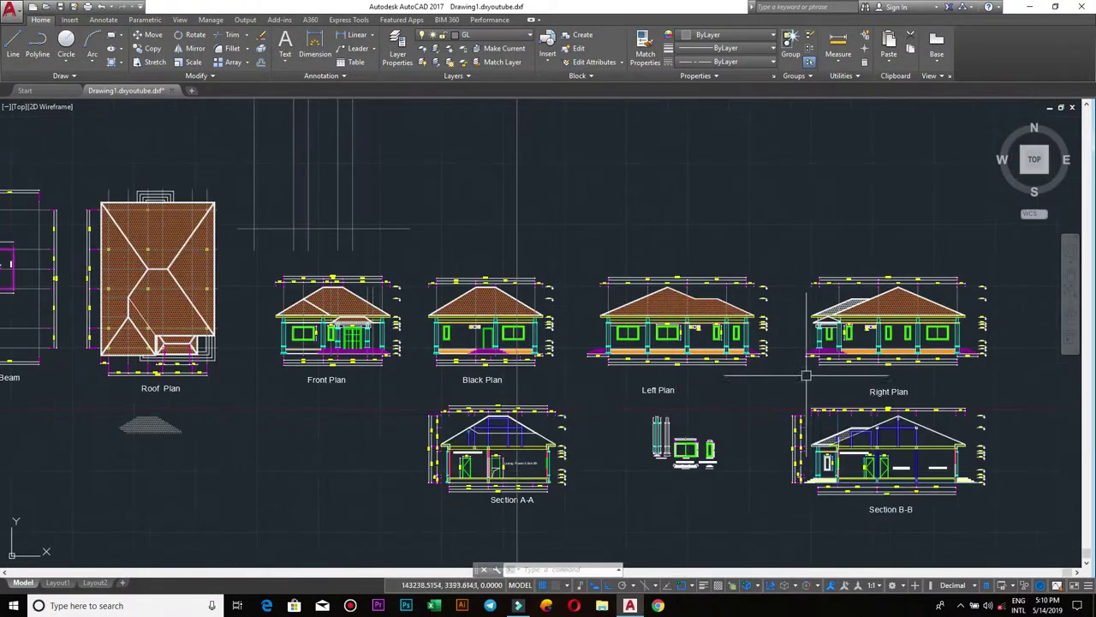
middle_click_drag(806, 375, 621, 364)
scroll(621, 364, "up", 5)
scroll(480, 359, "up", 4)
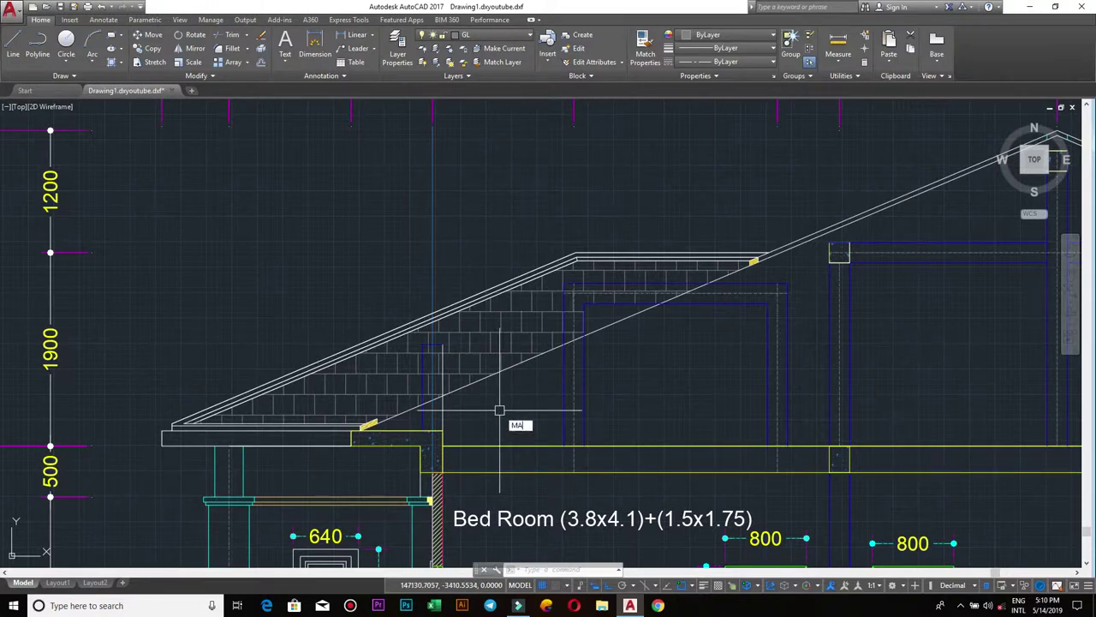
Start Match Properties on an eave object, cancel it, then zoom back out.
key("Return")
left_click(563, 397)
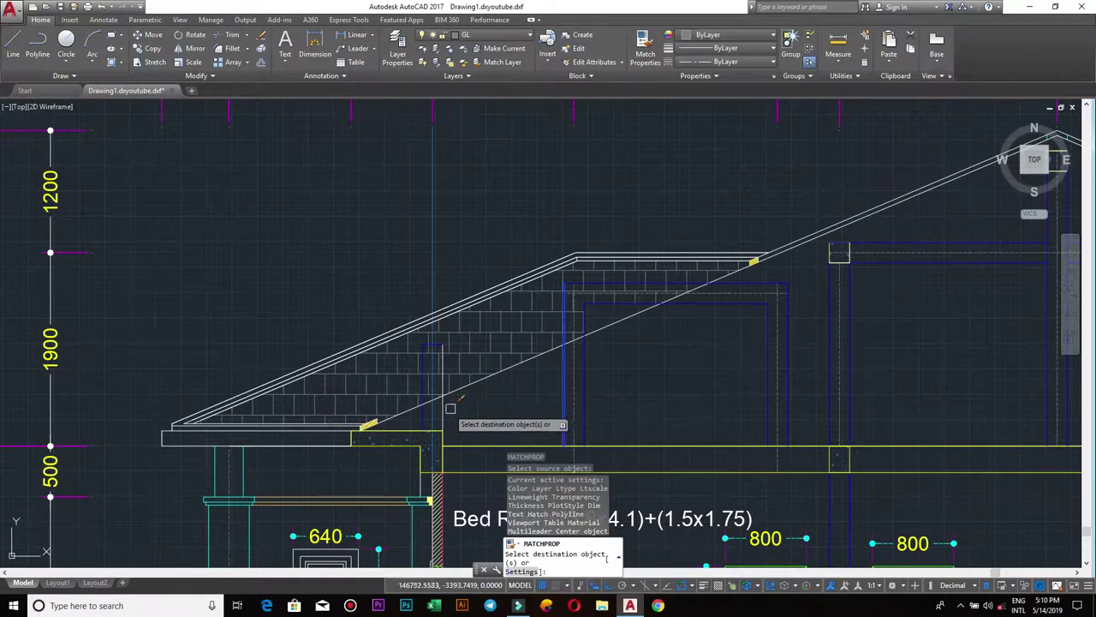
key("Escape")
middle_click_drag(471, 432, 502, 386)
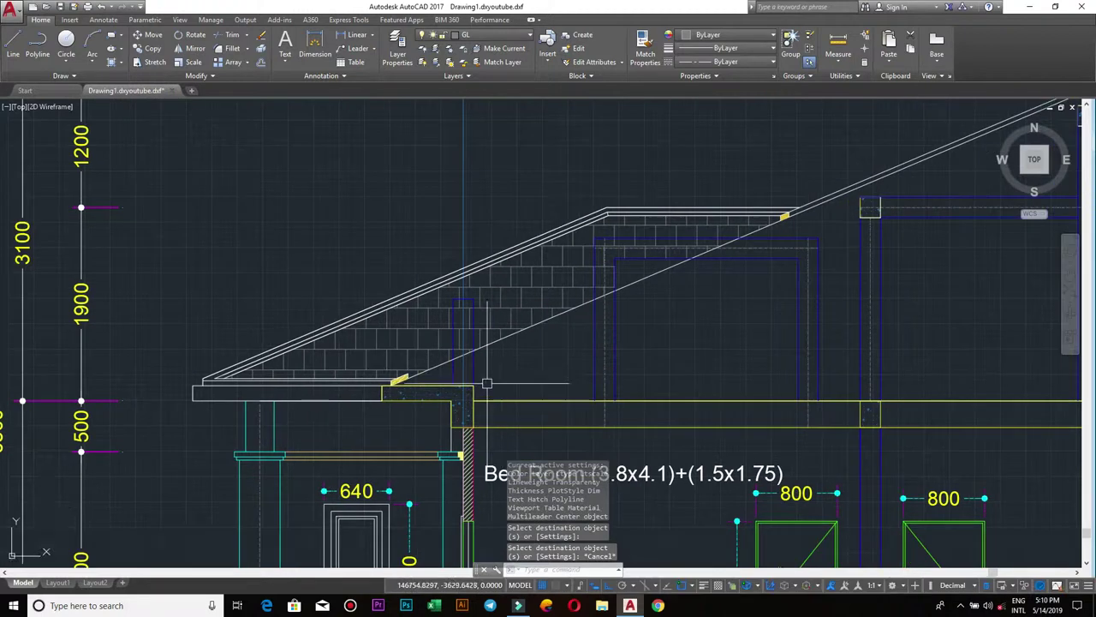
scroll(467, 356, "up", 2)
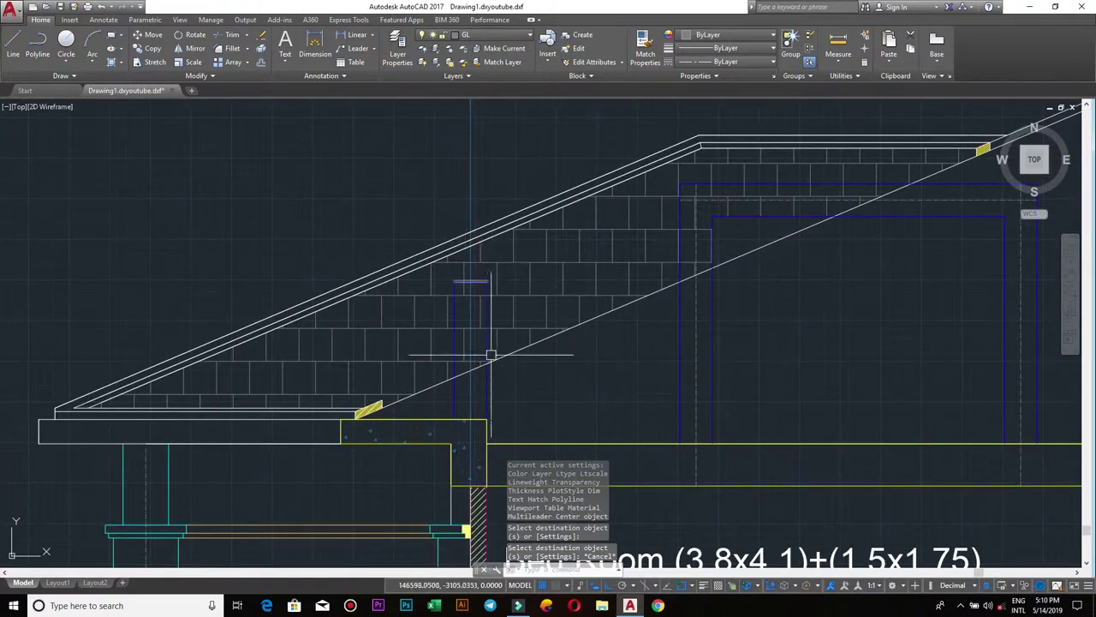
scroll(526, 326, "down", 5)
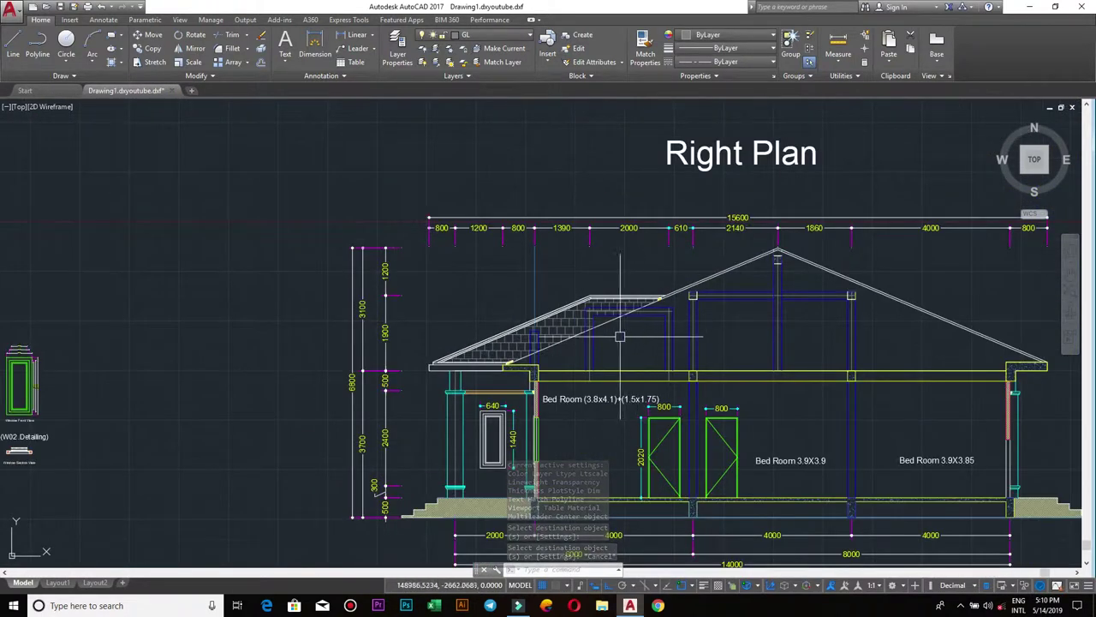
scroll(706, 321, "down", 5)
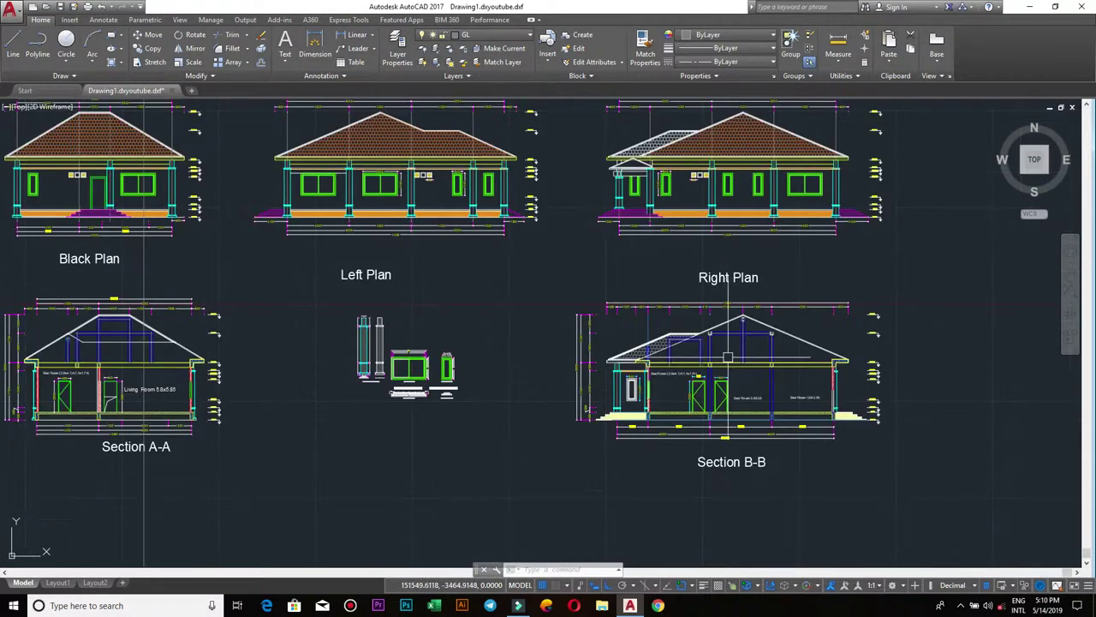
Zoom out and pan until all plans, elevations and sections are in view.
scroll(668, 277, "up", 5)
scroll(668, 277, "down", 5)
scroll(654, 292, "up", 1)
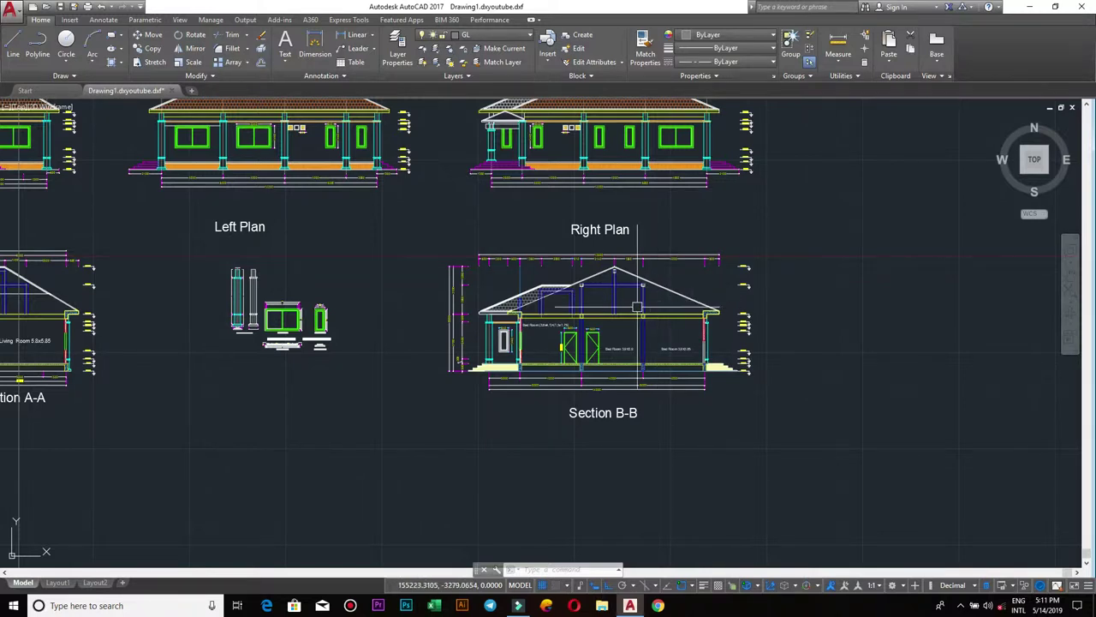
middle_click_drag(637, 307, 673, 304)
scroll(428, 293, "down", 3)
mouse_move(428, 293)
middle_mouse_down()
mouse_move(568, 305)
mouse_move(557, 326)
middle_mouse_up()
scroll(524, 330, "down", 2)
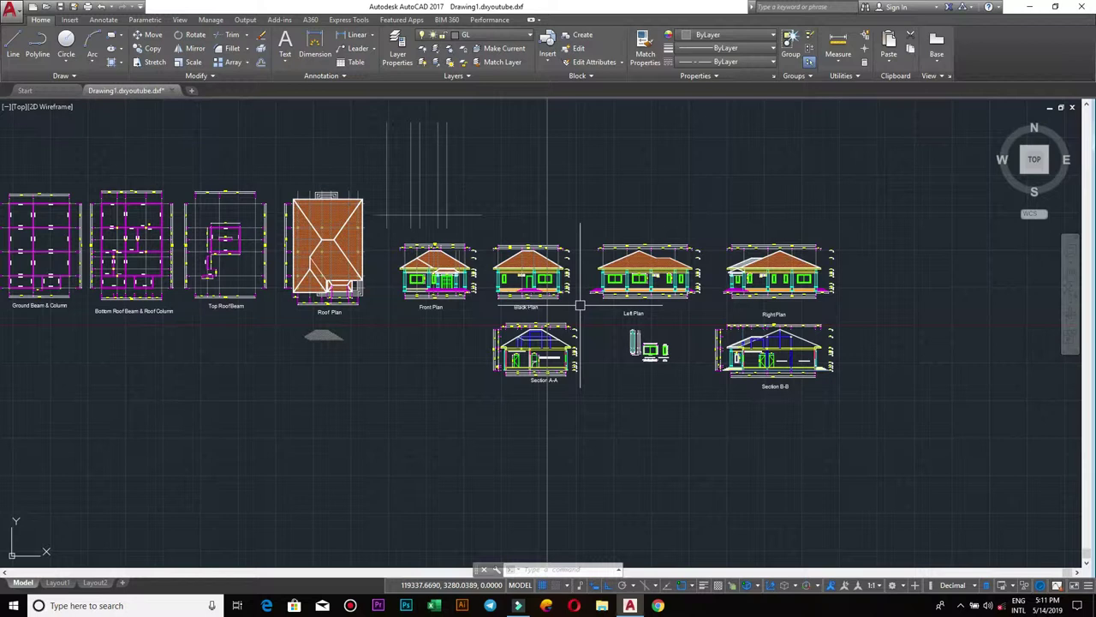
scroll(580, 306, "down", 2)
Reveal the Top Roof Beam sheet on the left and zoom in and out over it.
mouse_move(473, 317)
middle_mouse_down()
mouse_move(626, 334)
mouse_move(331, 346)
middle_mouse_up()
scroll(626, 334, "up", 2)
scroll(331, 346, "up", 1)
scroll(665, 343, "up", 1)
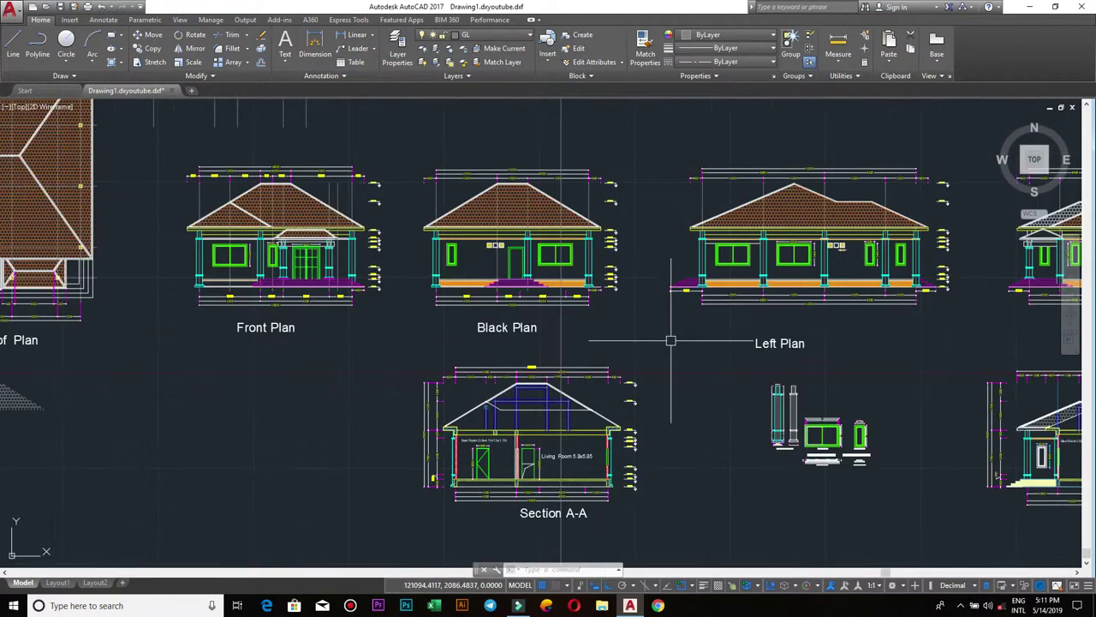
scroll(658, 330, "down", 1)
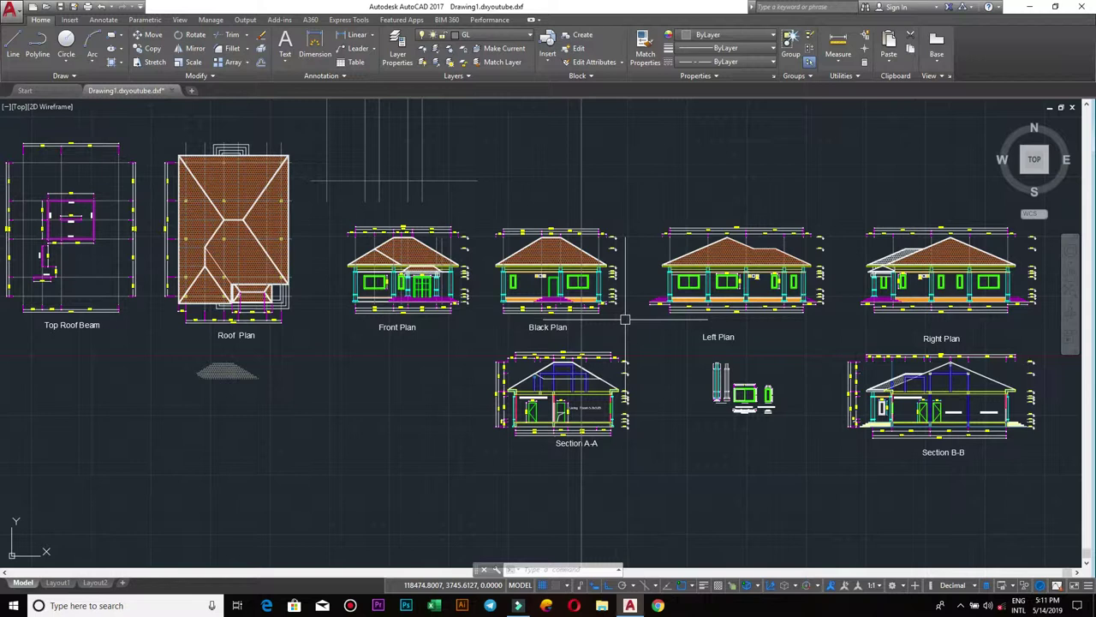
scroll(616, 217, "down", 5)
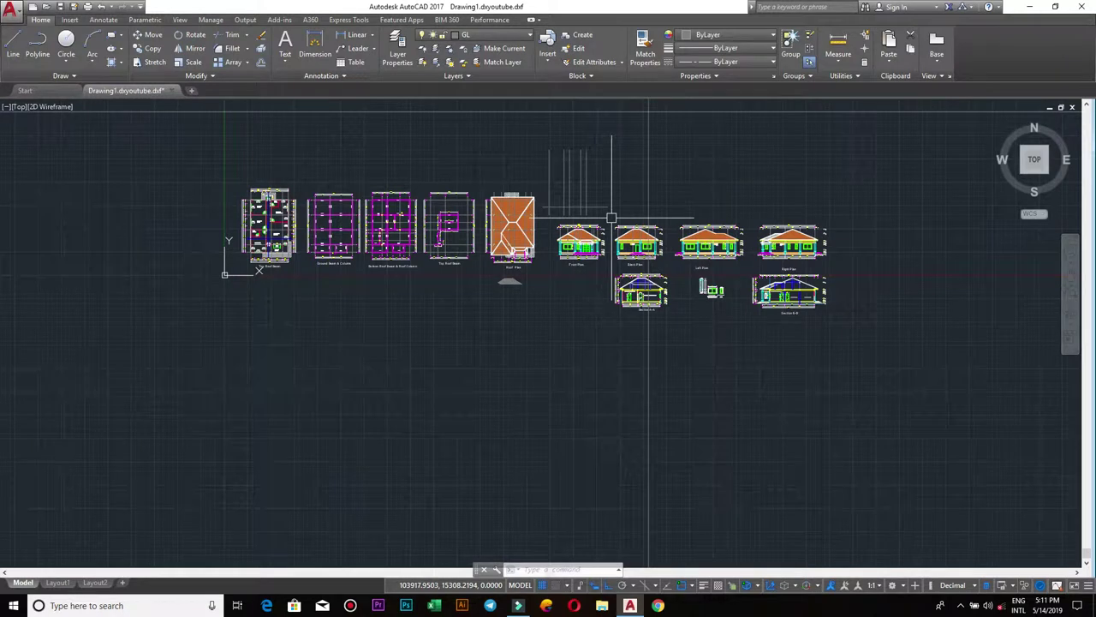
scroll(611, 217, "up", 5)
scroll(612, 218, "down", 5)
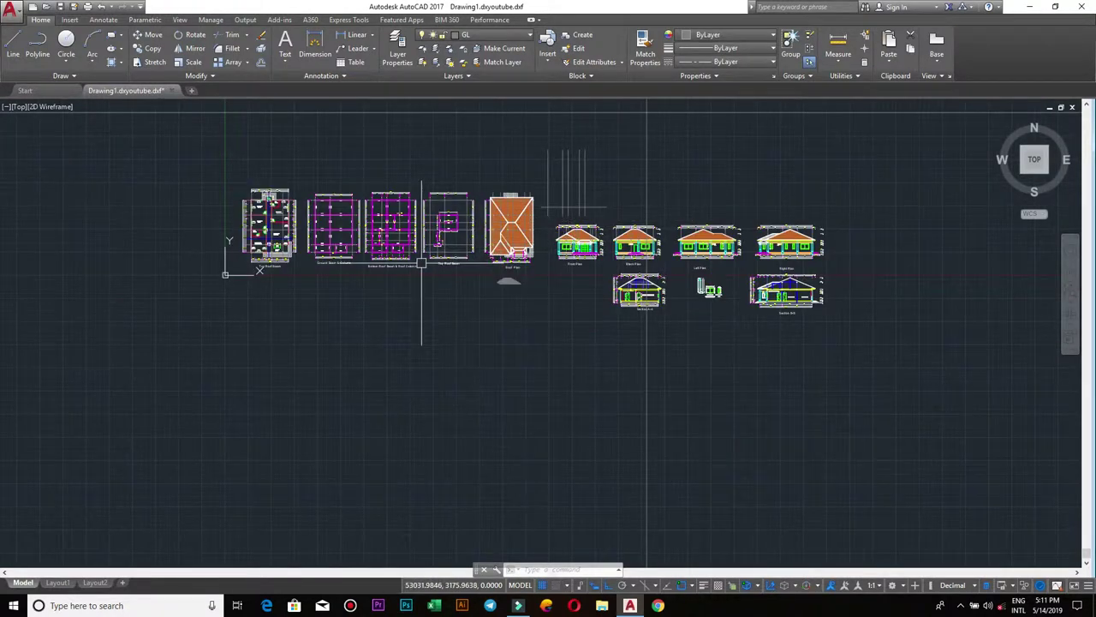
Window-select all drawing sheets, then clear the selection, leaving nothing selected.
left_click(848, 339)
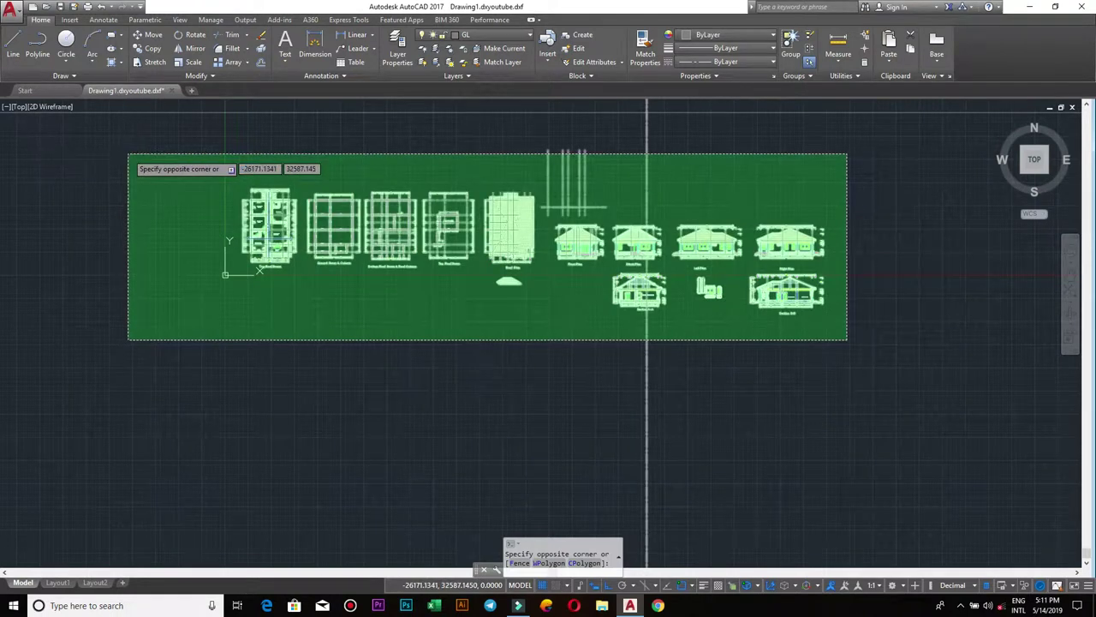
key("Escape")
scroll(199, 149, "down", 2)
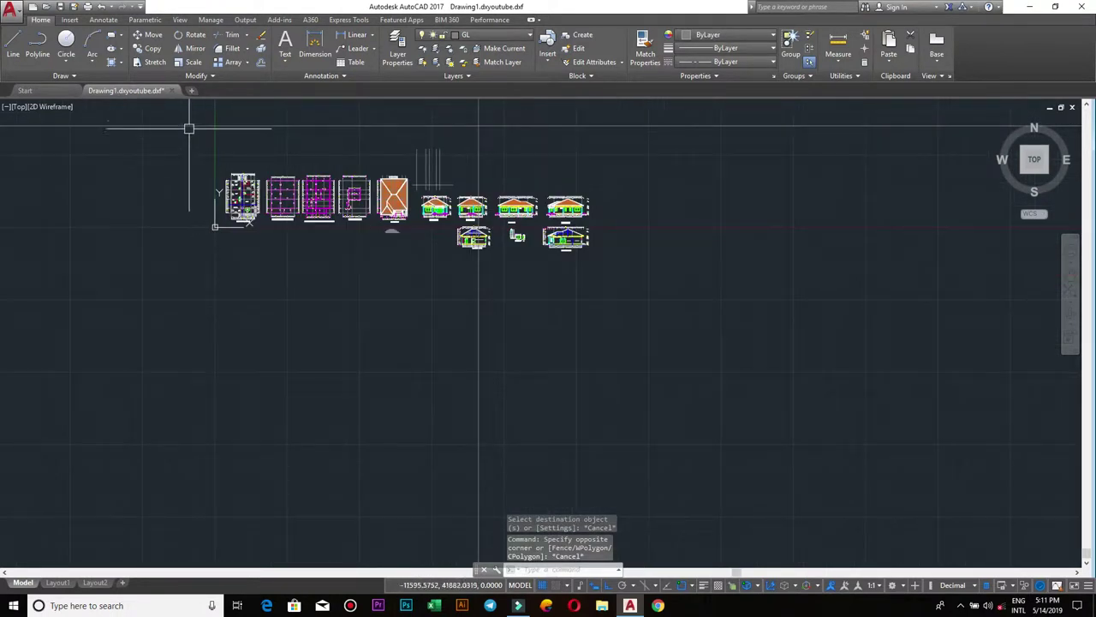
left_click(185, 114)
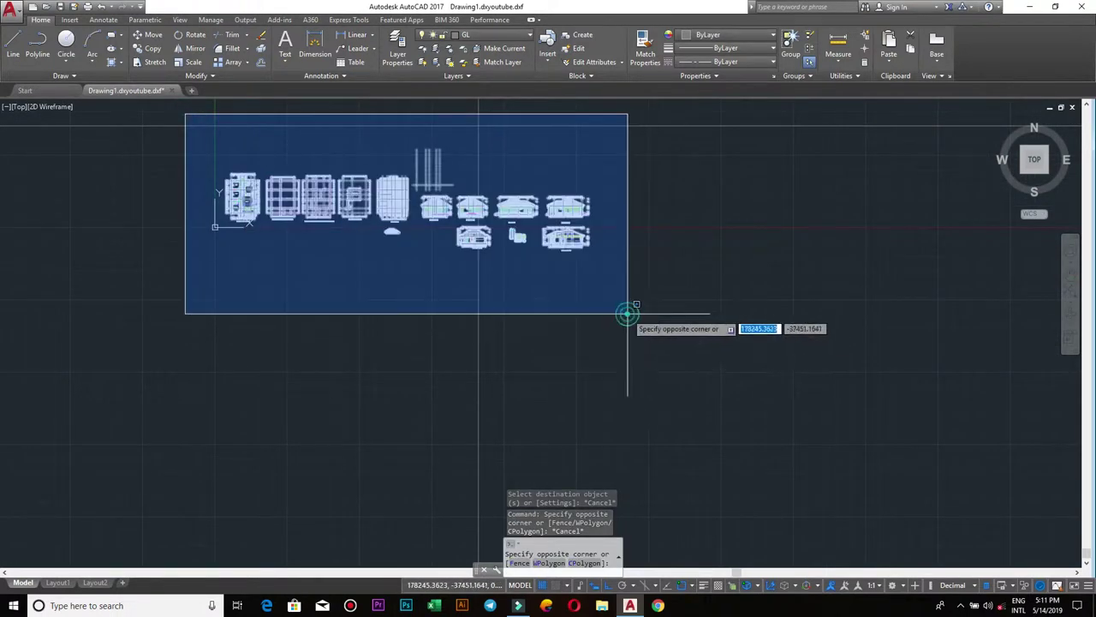
left_click(627, 314)
key("Escape")
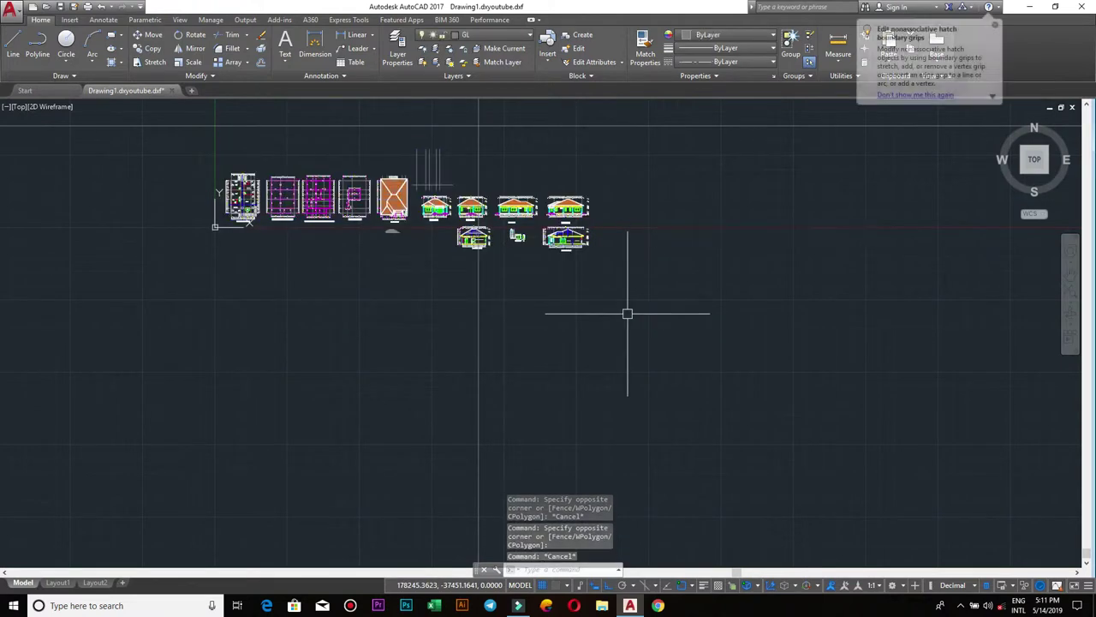
scroll(617, 326, "up", 2)
Reveal the extra plan sheet on the left and zoom in and out over it.
scroll(604, 320, "up", 2)
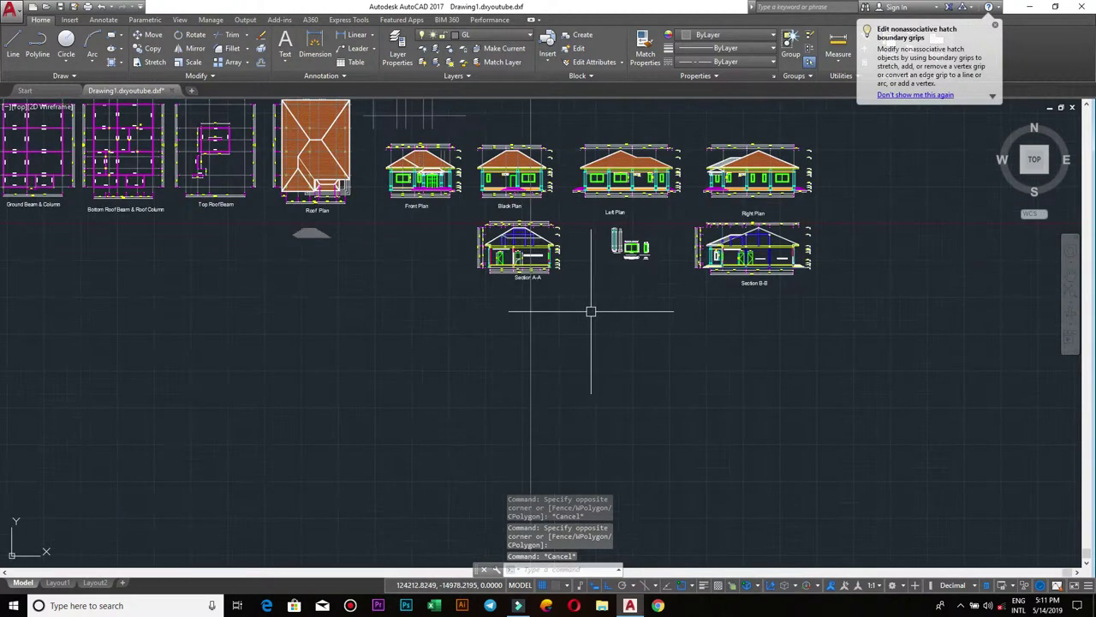
scroll(585, 271, "down", 2)
middle_click_drag(583, 265, 666, 299)
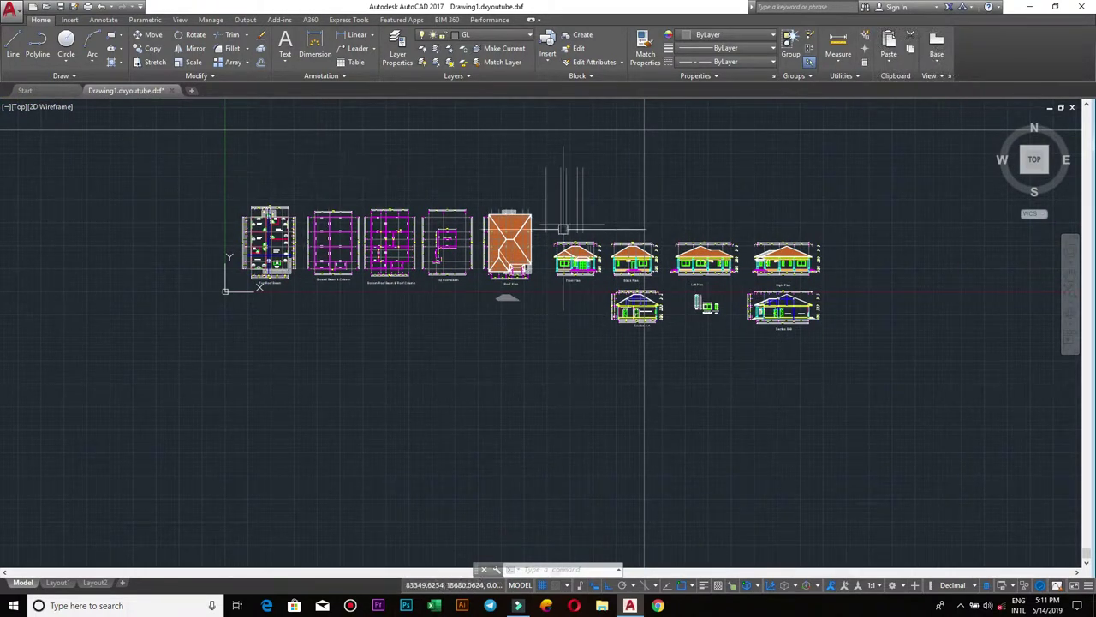
scroll(505, 194, "up", 2)
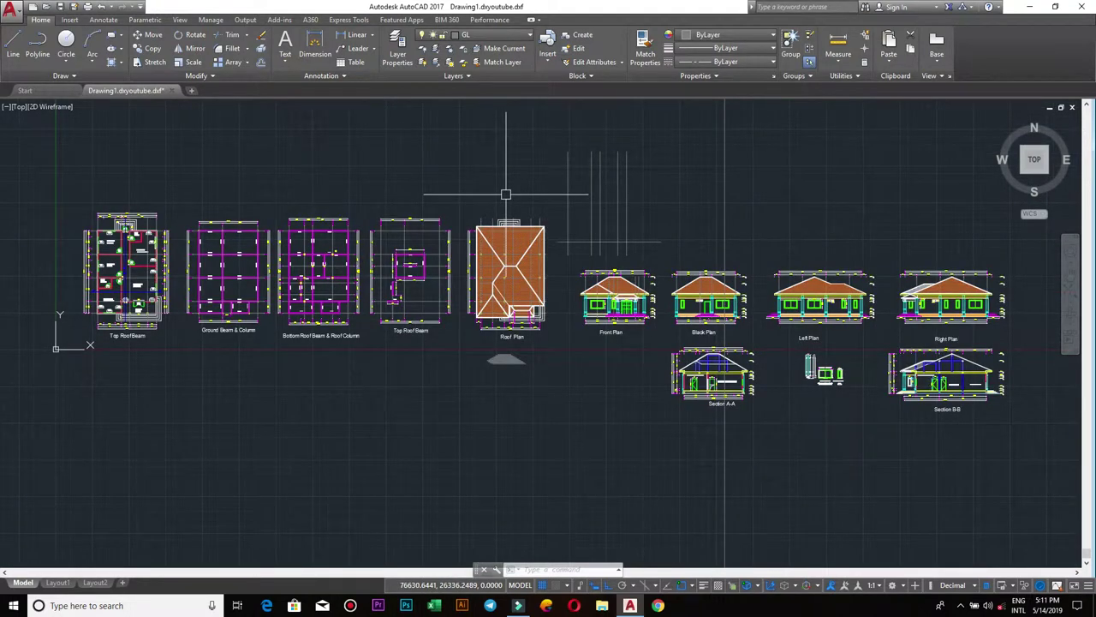
scroll(754, 445, "up", 2)
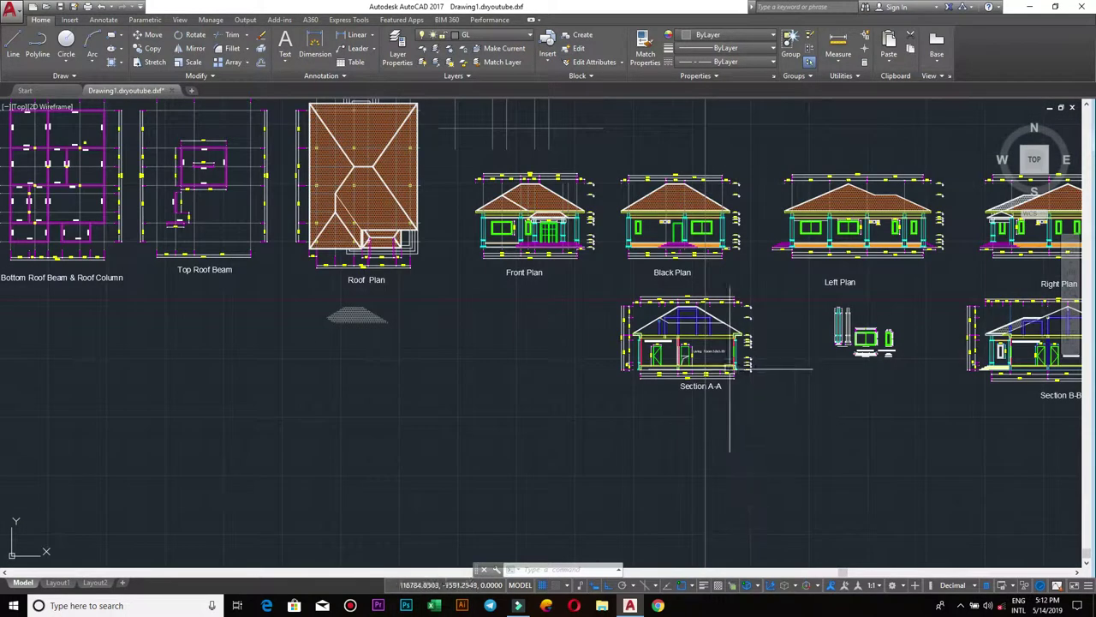
scroll(766, 332, "down", 4)
scroll(781, 334, "up", 2)
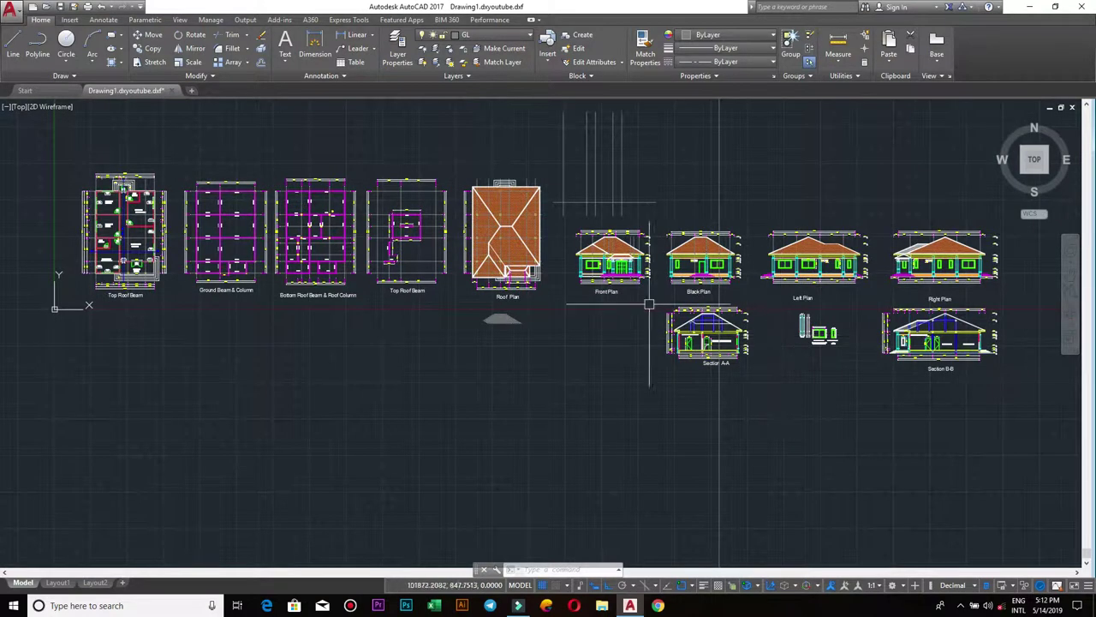
scroll(632, 208, "up", 4)
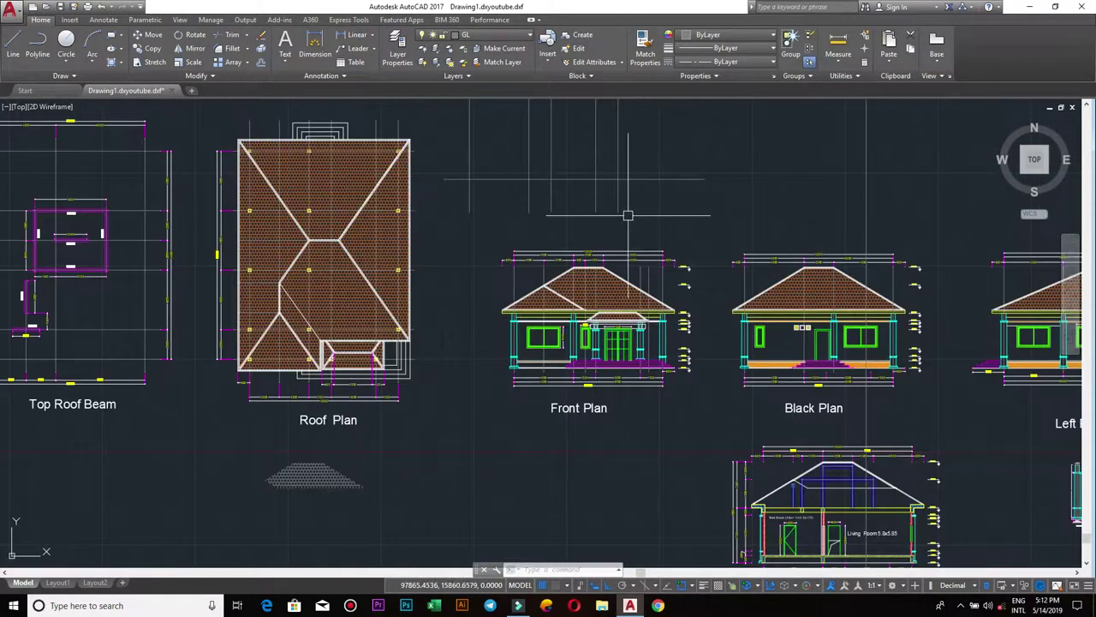
scroll(627, 215, "down", 5)
Line up the sheets so the Top Roof Beam through Roof Plan are in view.
middle_click_drag(145, 214, 413, 299)
scroll(413, 306, "up", 4)
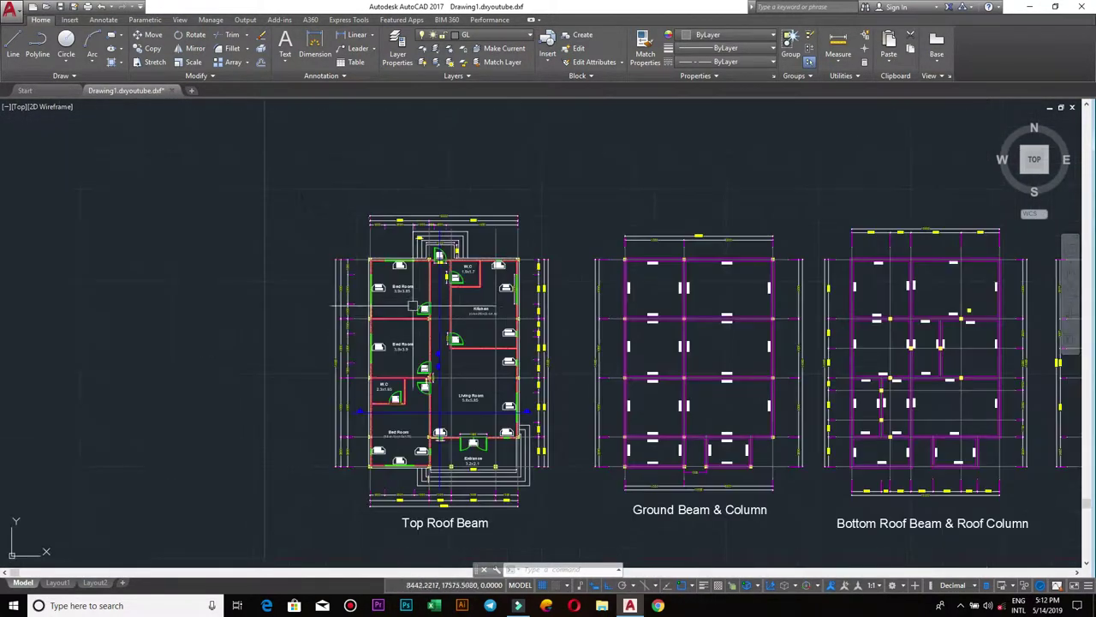
scroll(558, 385, "down", 5)
middle_click_drag(1054, 325, 647, 317)
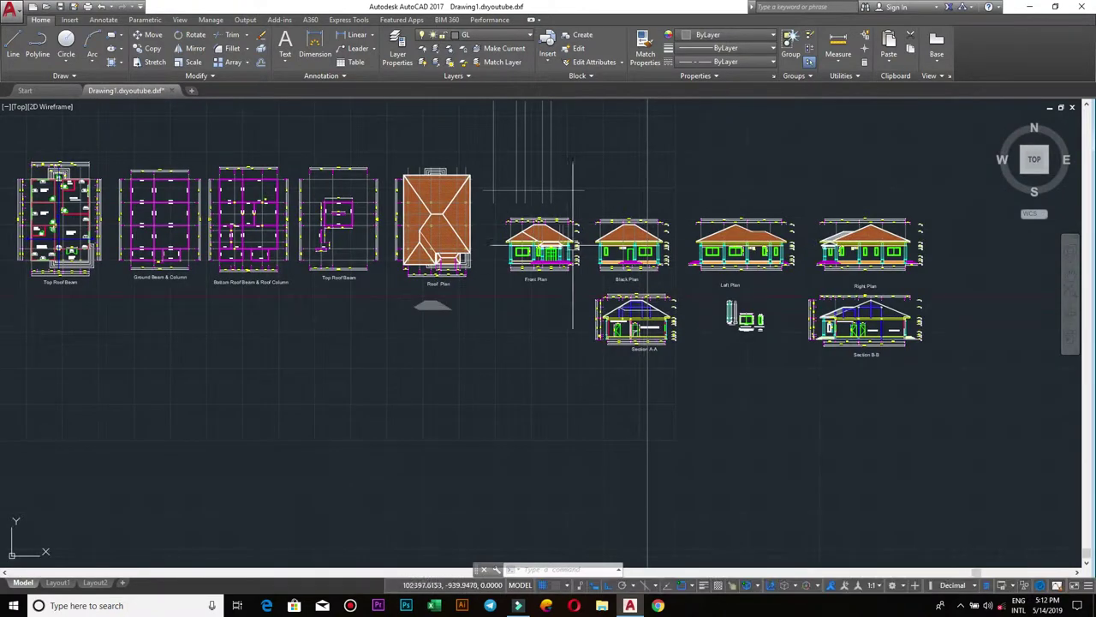
scroll(561, 197, "up", 2)
scroll(442, 295, "down", 5)
middle_click_drag(214, 285, 444, 334)
scroll(443, 334, "up", 4)
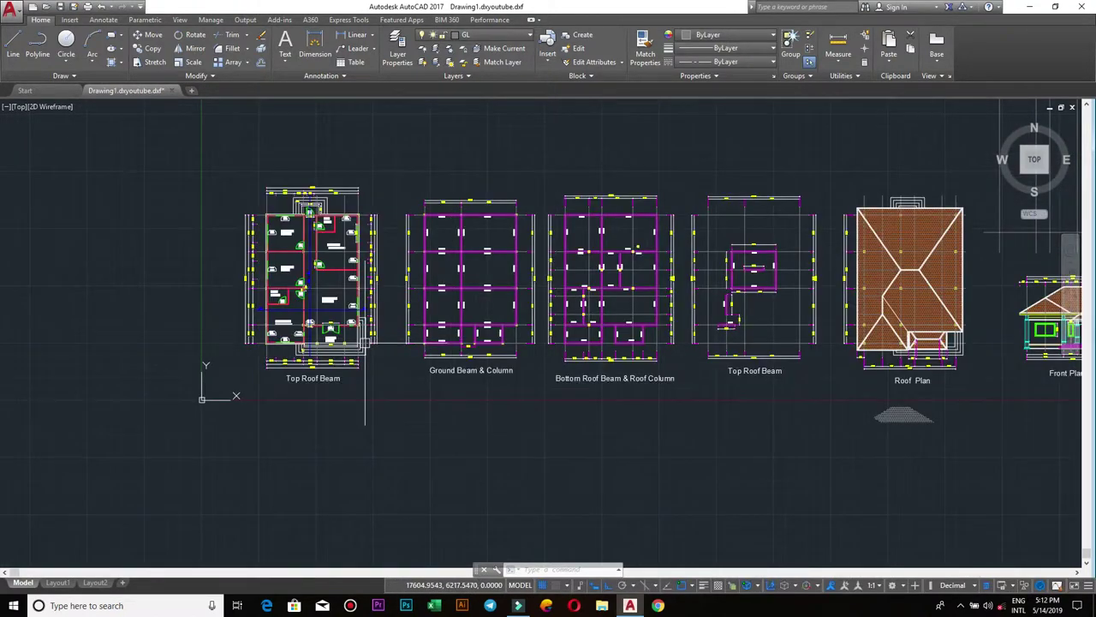
scroll(365, 342, "up", 2)
Show the three beam plans at a larger, readable scale.
middle_click_drag(365, 343, 538, 297)
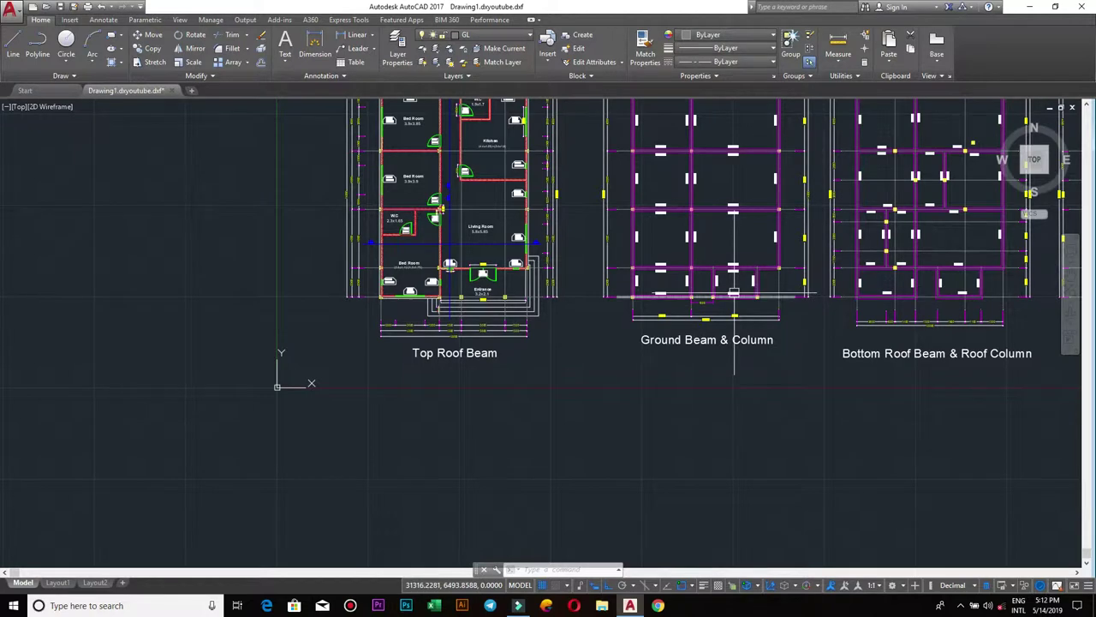
scroll(734, 293, "down", 2)
scroll(736, 287, "down", 2)
scroll(737, 282, "up", 4)
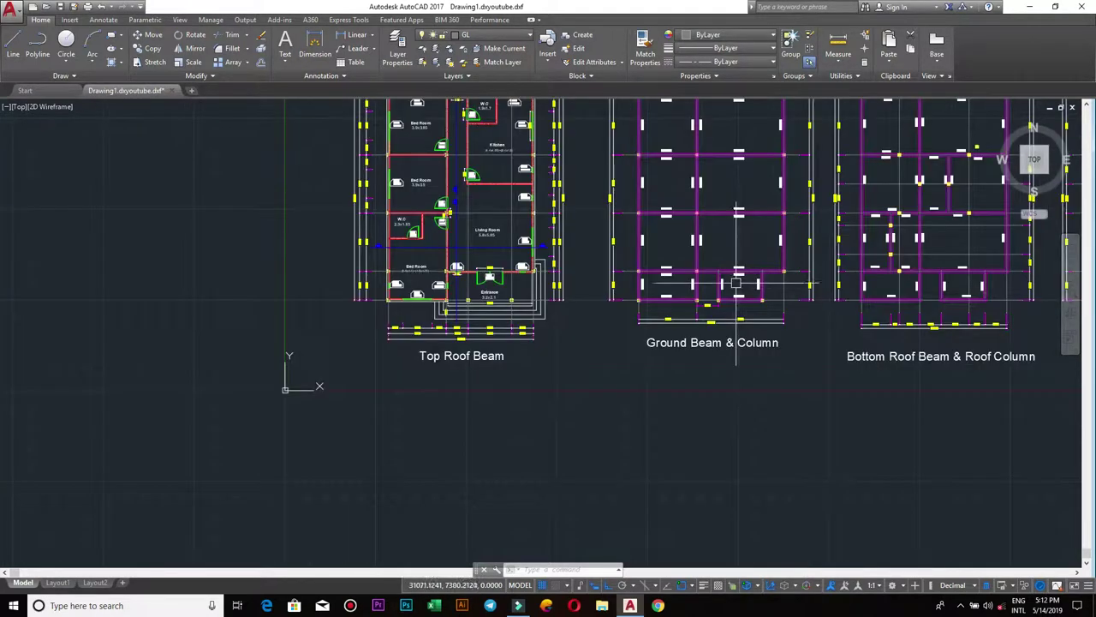
scroll(739, 242, "down", 2)
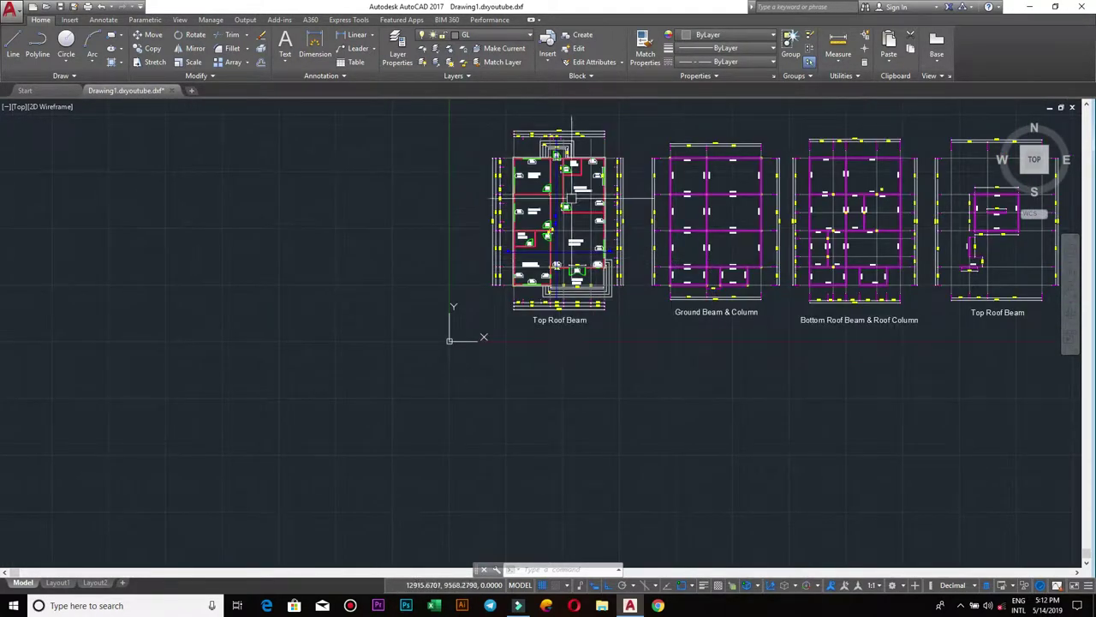
scroll(698, 331, "down", 2)
Look over the elevation and section sheets and begin a crossing selection around the vertical lines.
middle_click_drag(788, 342, 713, 314)
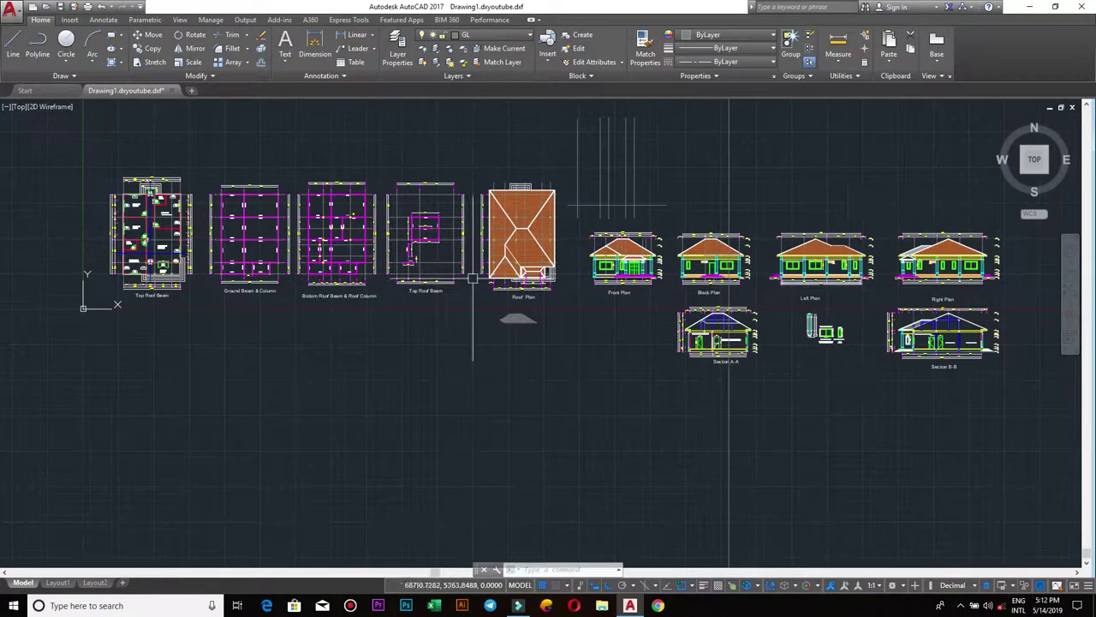
scroll(448, 261, "up", 2)
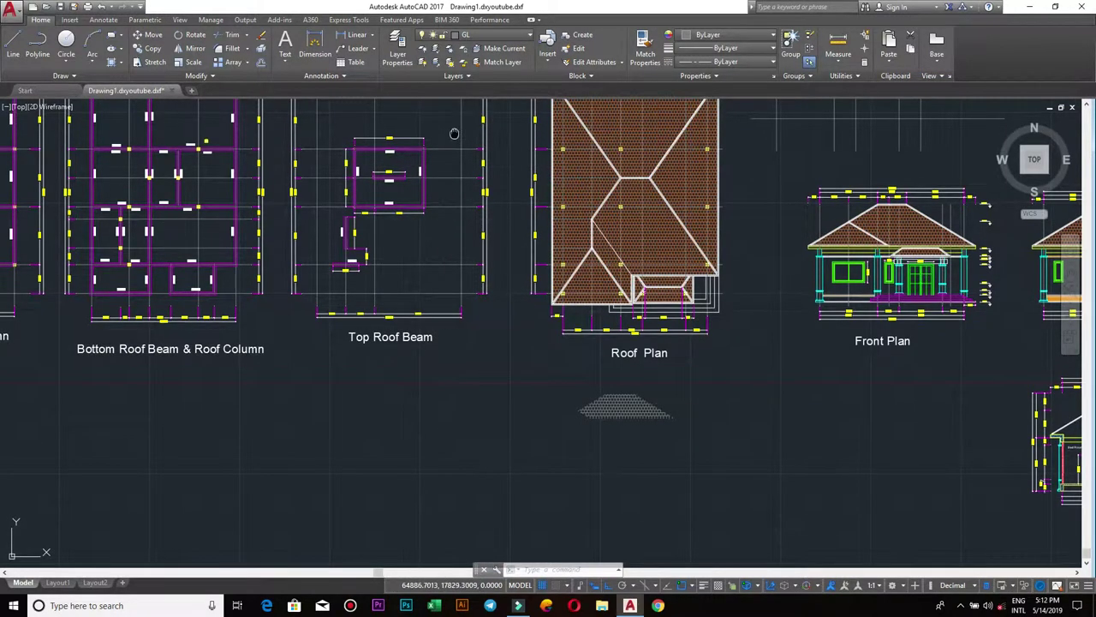
scroll(453, 285, "down", 2)
scroll(765, 245, "down", 1)
scroll(762, 232, "up", 1)
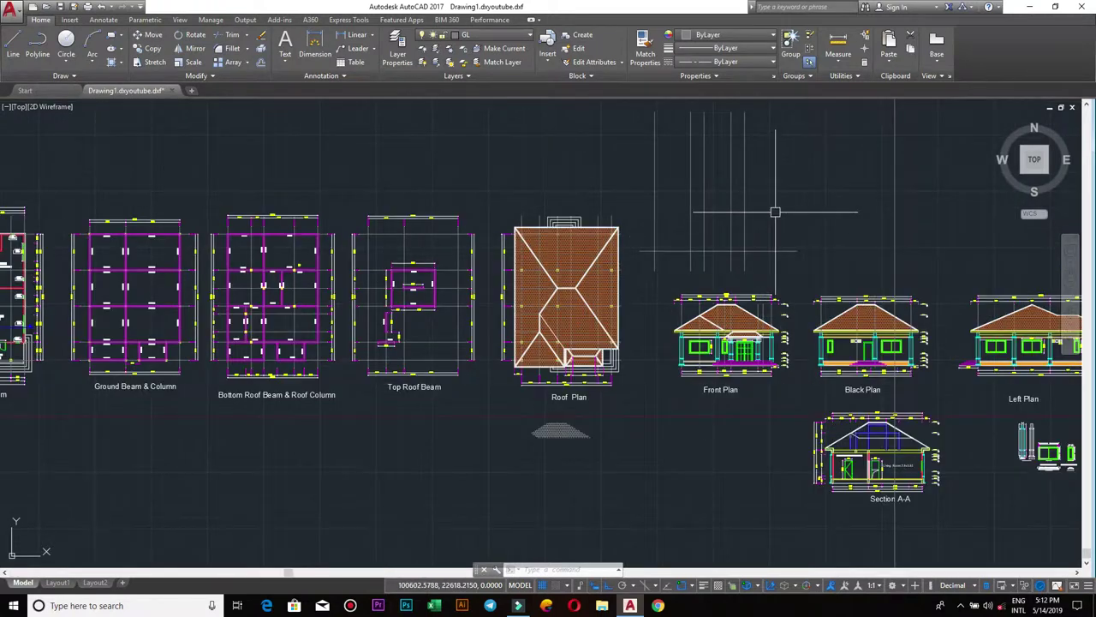
left_click(758, 247)
Crossing-select the five stray vertical construction lines, then cancel the selection.
left_click(642, 134)
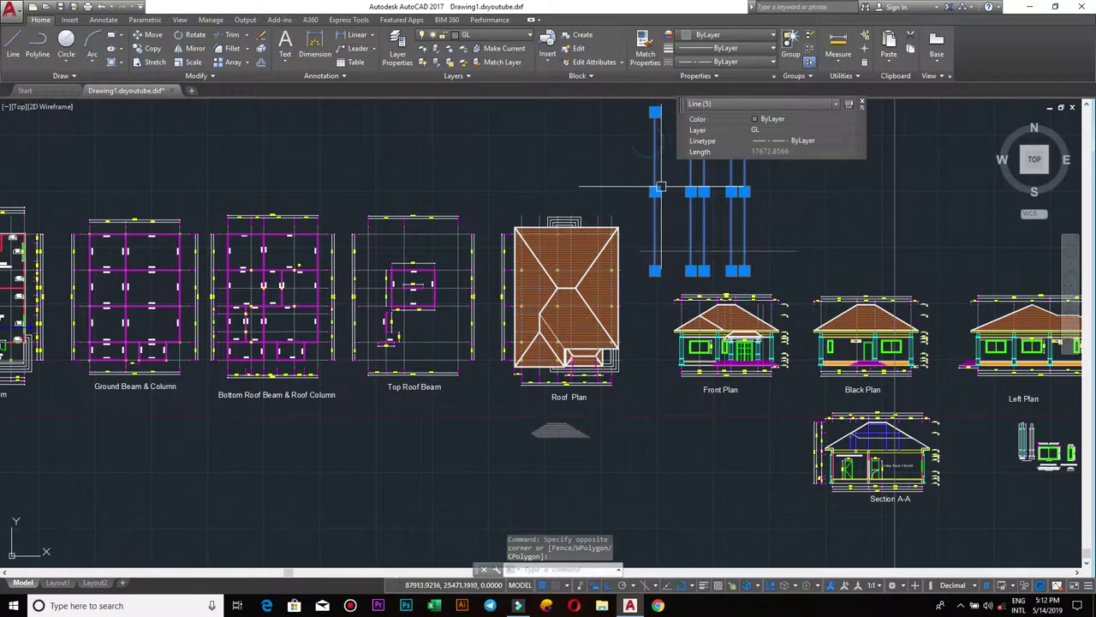
middle_click_drag(391, 383, 562, 377)
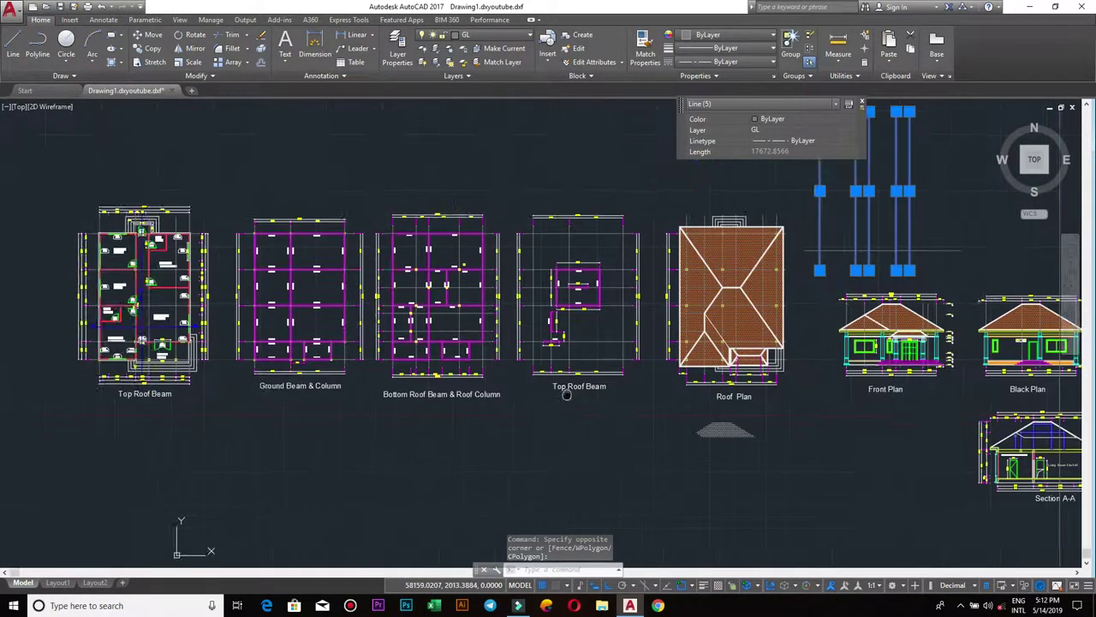
scroll(562, 367, "up", 2)
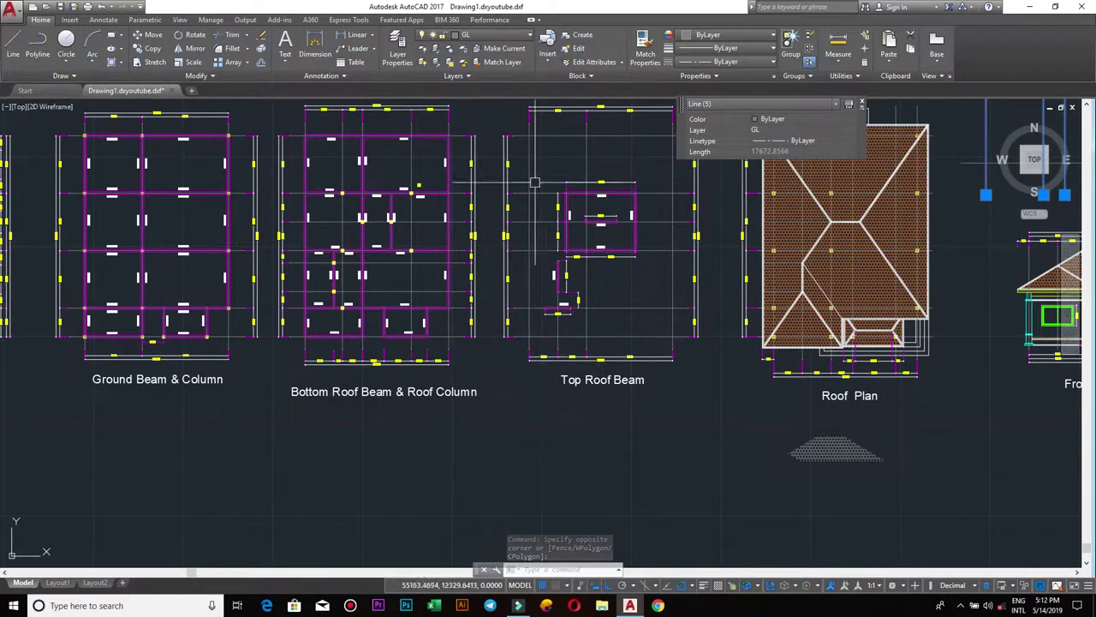
scroll(554, 552, "down", 2)
left_click(554, 454)
key("Escape")
Centre all sheets, then bring the roof plan and elevations into view.
scroll(622, 122, "down", 2)
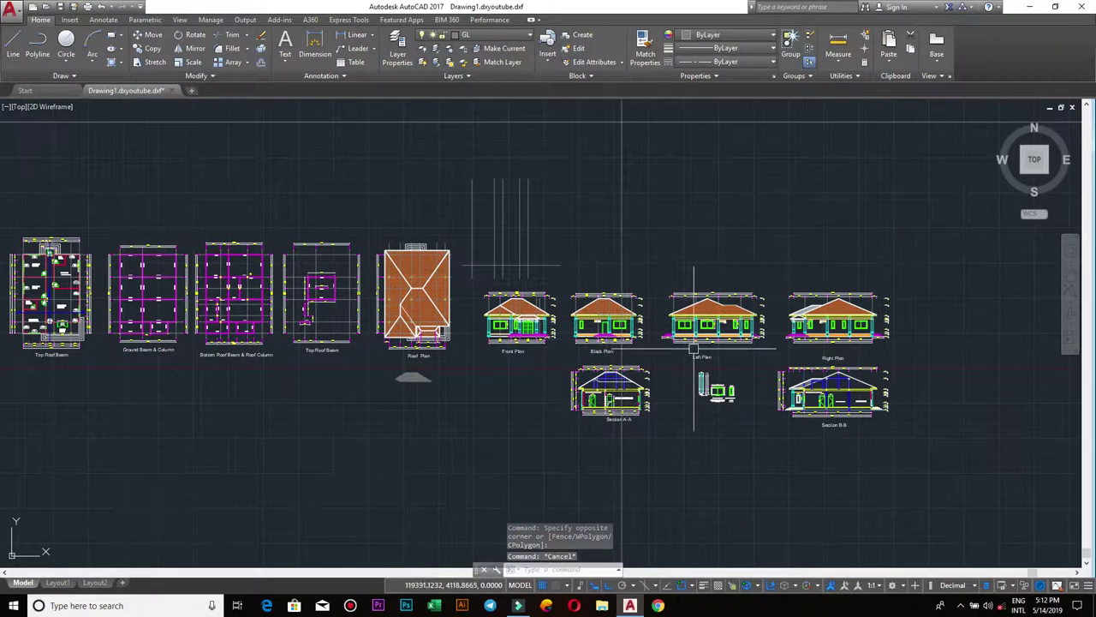
scroll(397, 324, "up", 2)
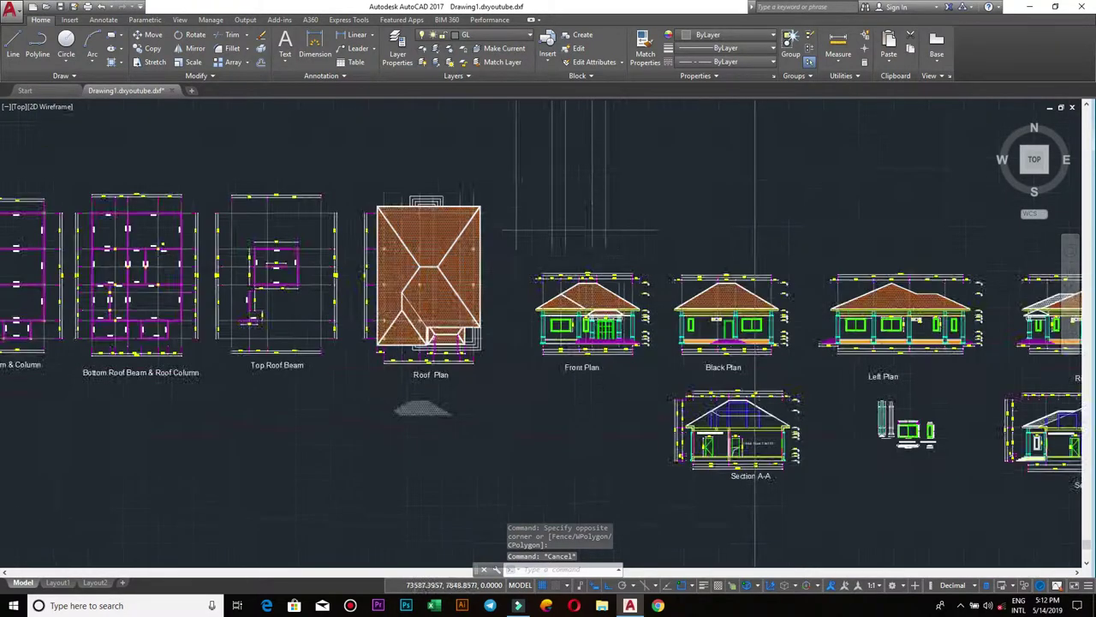
scroll(402, 325, "up", 2)
scroll(302, 316, "down", 5)
middle_click_drag(302, 315, 491, 317)
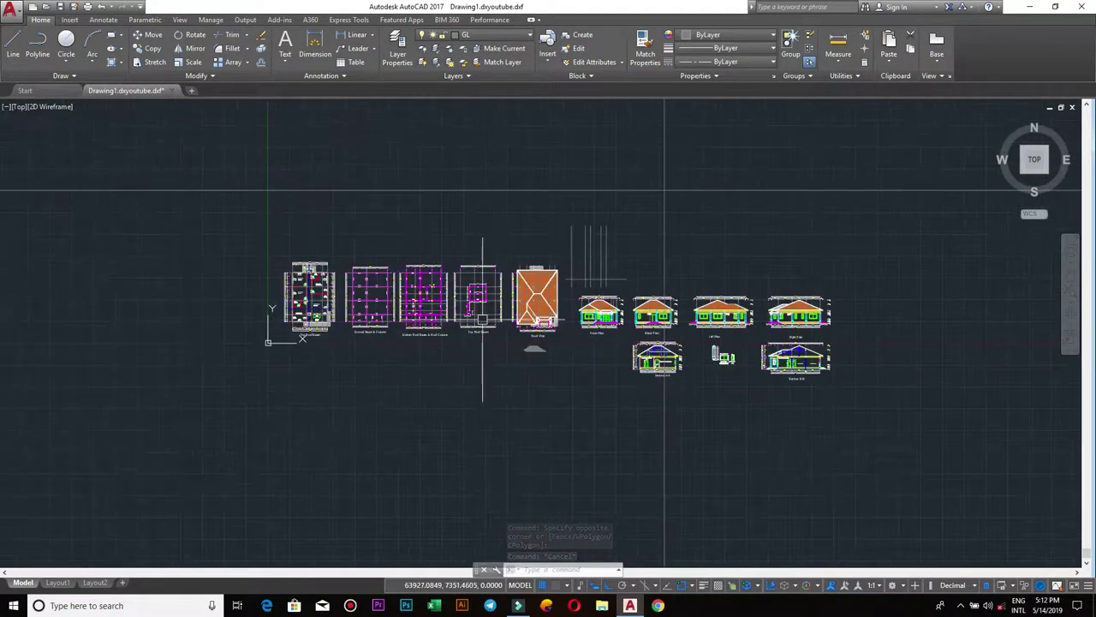
scroll(660, 225, "up", 2)
scroll(658, 222, "down", 2)
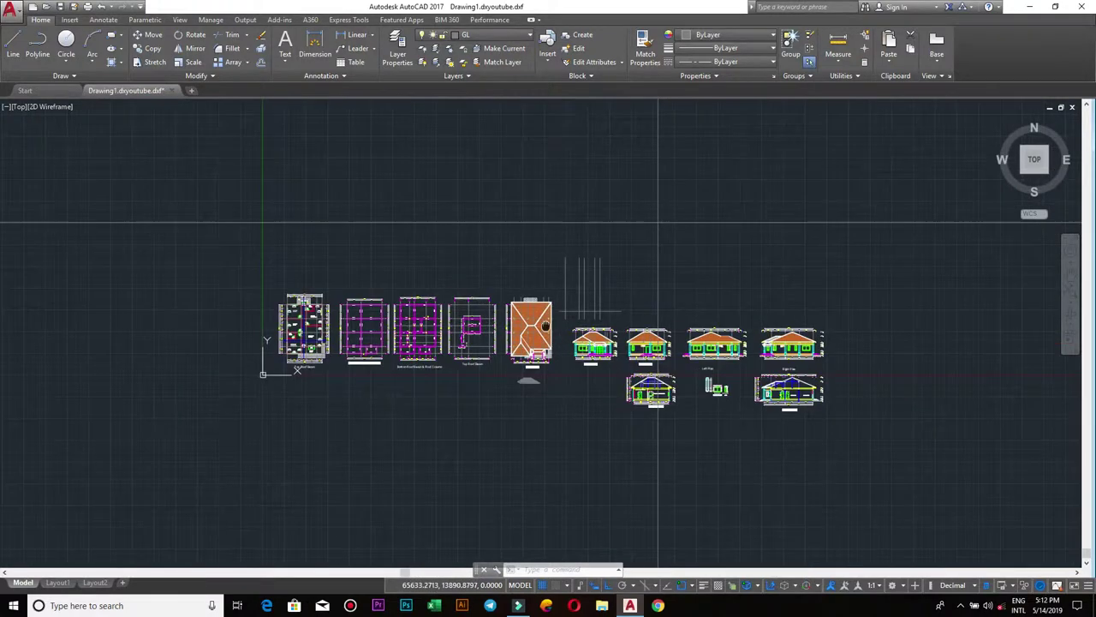
scroll(432, 330, "up", 3)
middle_click_drag(432, 329, 89, 222)
Zoom in and out over the roof plan and elevations.
scroll(668, 283, "down", 2)
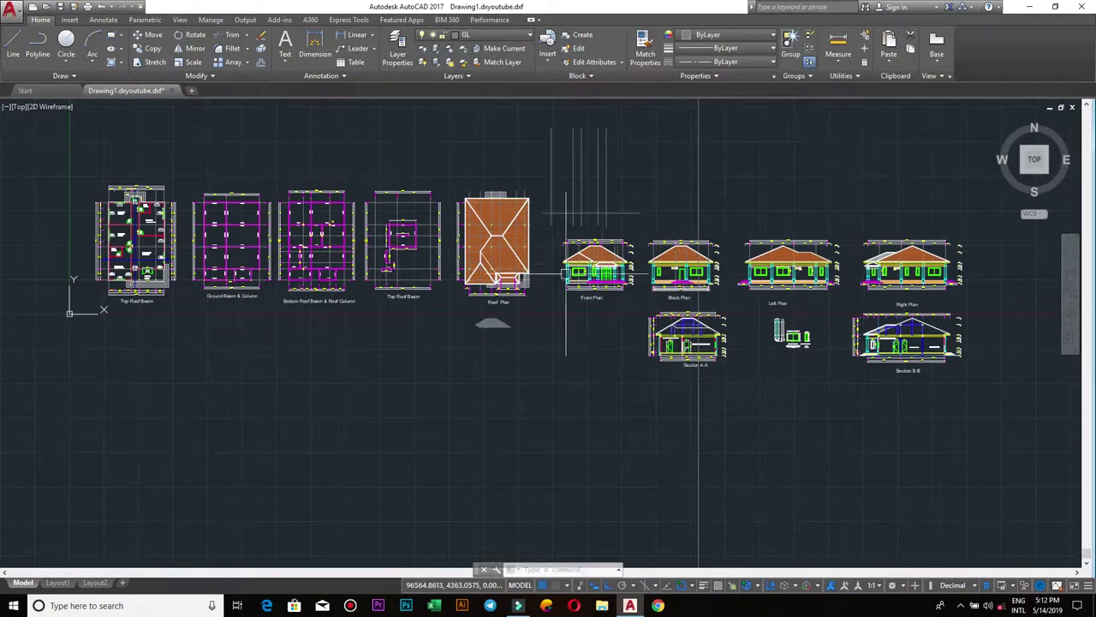
scroll(707, 305, "up", 2)
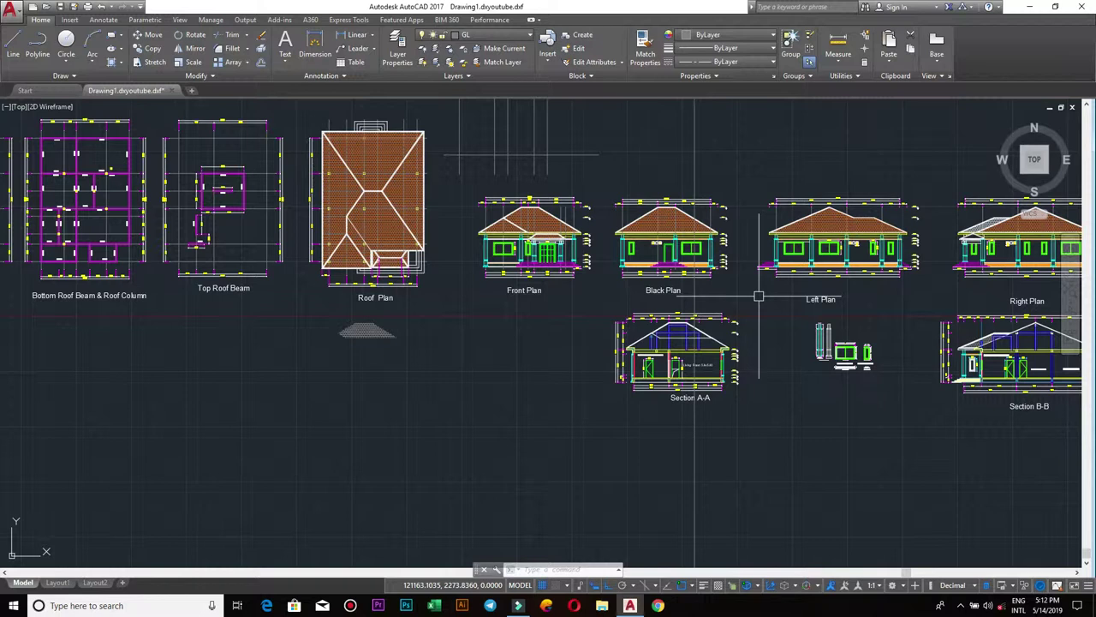
scroll(718, 286, "up", 2)
scroll(742, 317, "down", 2)
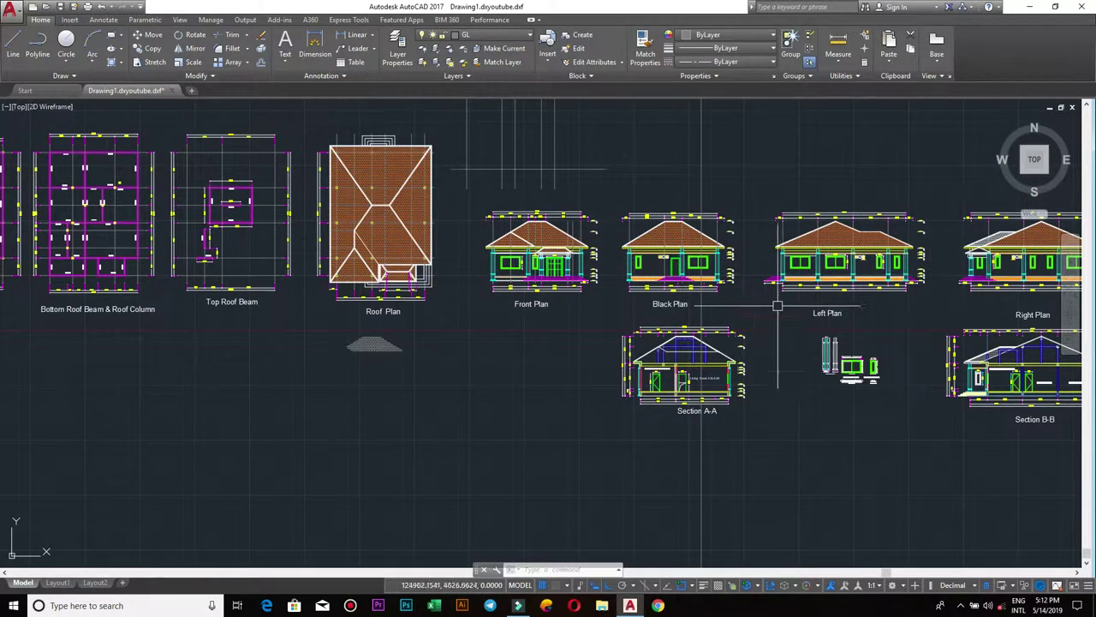
scroll(700, 336, "down", 2)
scroll(662, 300, "up", 4)
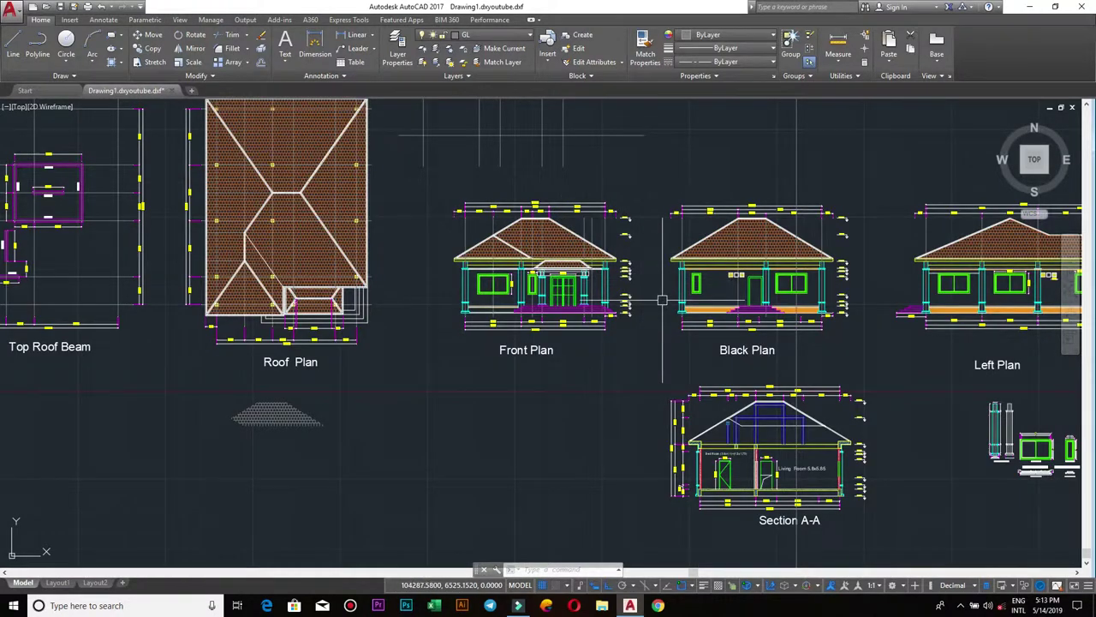
scroll(355, 446, "down", 2)
Pan across the beam plans, Left Plan, Right Plan and Section B-B to show the whole set.
middle_click_drag(103, 315, 479, 285)
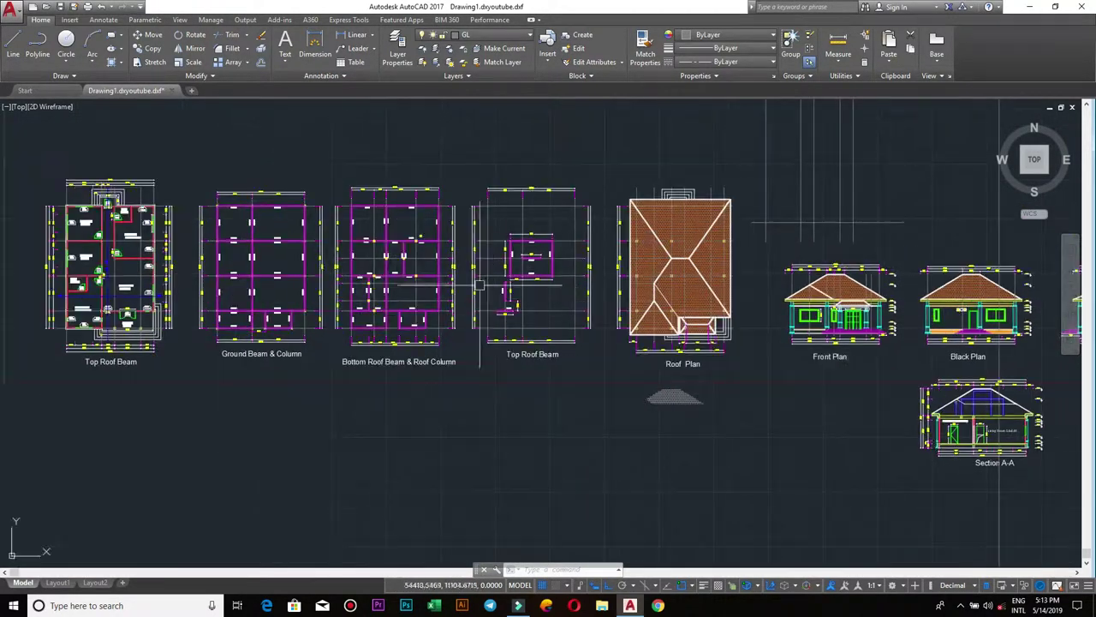
middle_click_drag(966, 353, 568, 309)
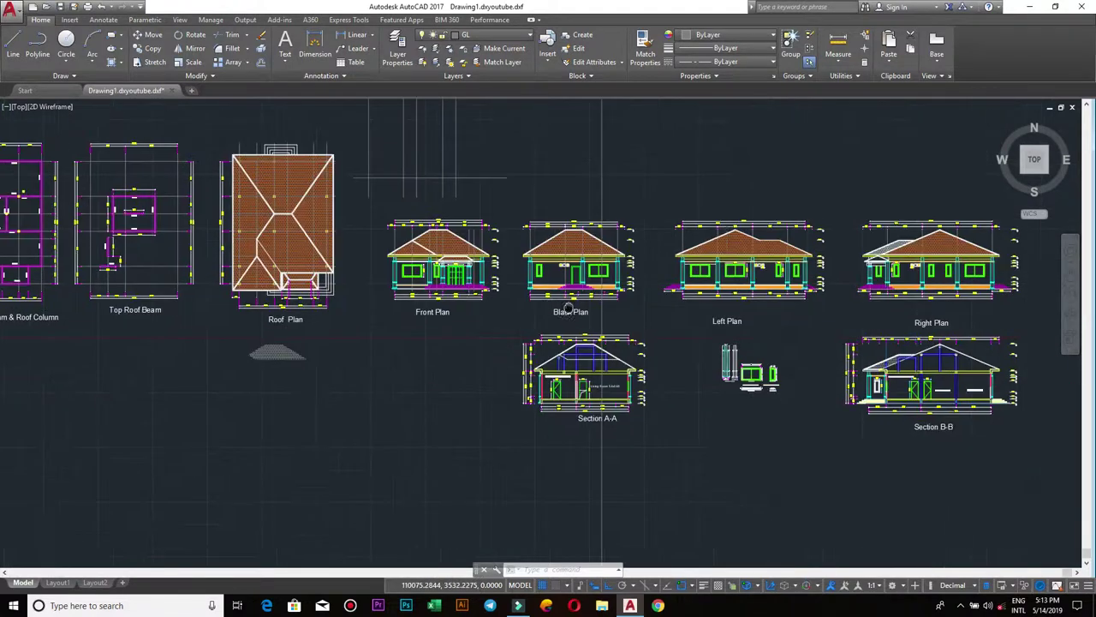
middle_click_drag(9, 202, 302, 225)
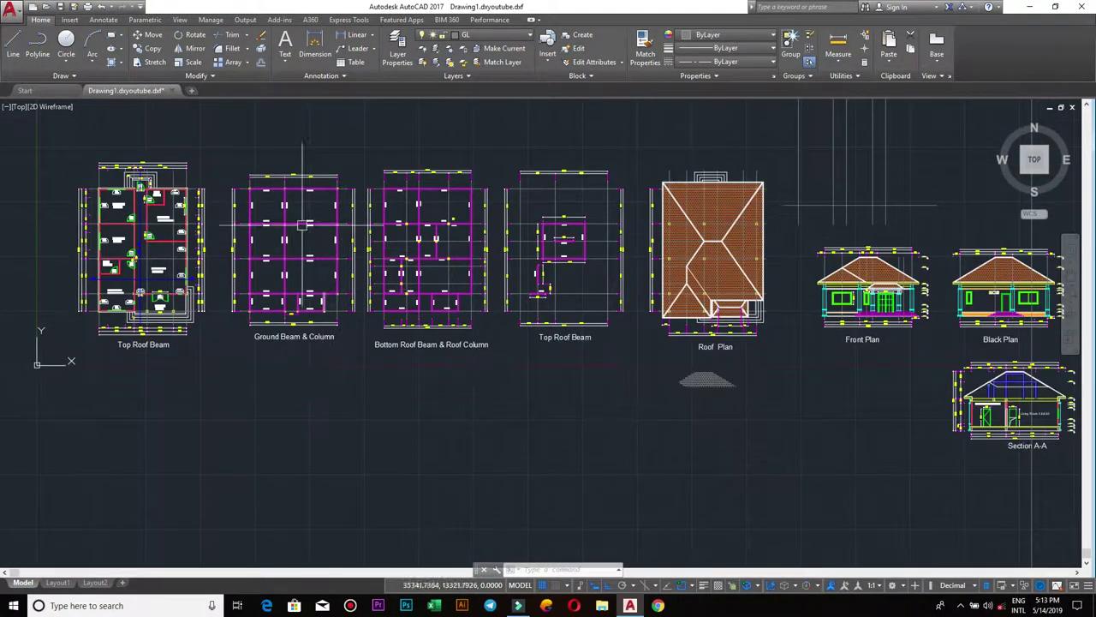
right_click(469, 289)
key("Escape")
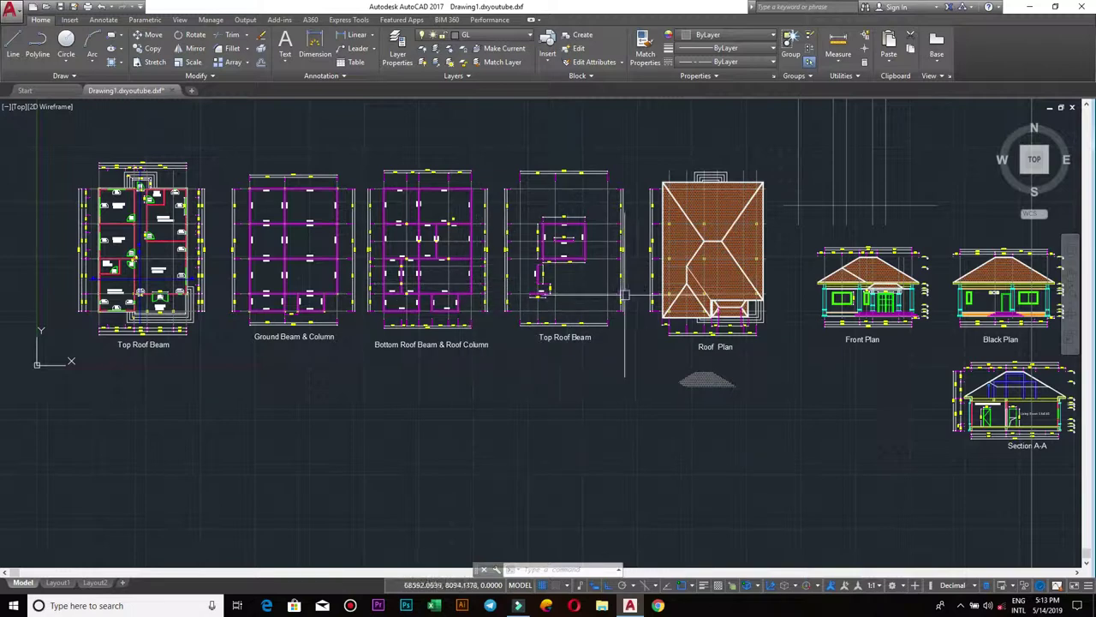
scroll(719, 310, "down", 3)
middle_click_drag(770, 312, 660, 334)
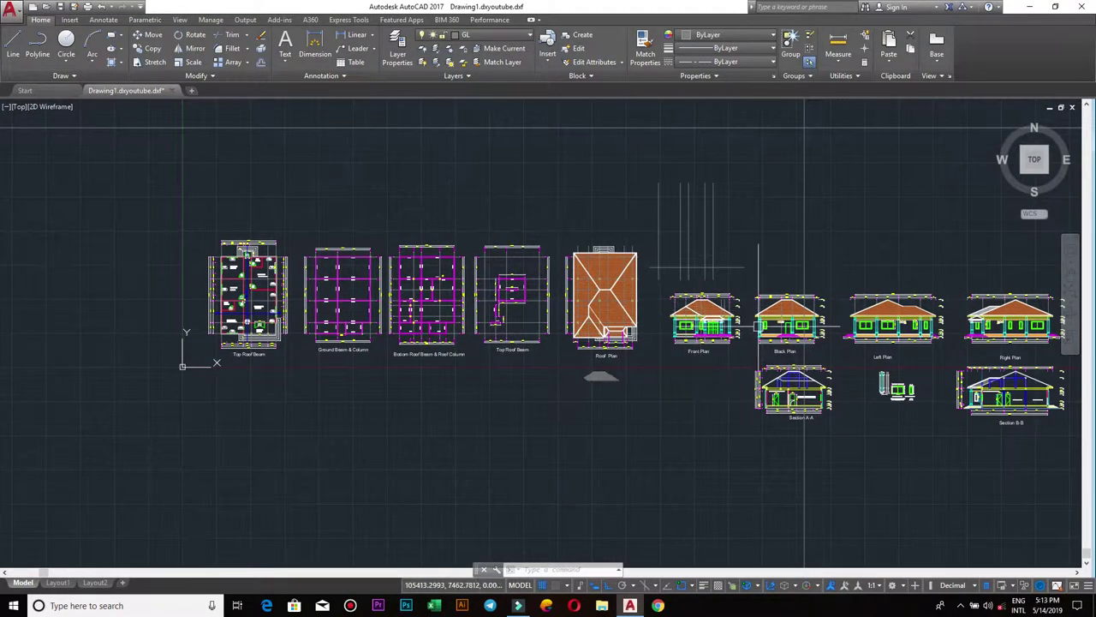
Zoom in and out on the Front and Black Plan elevations, recentring all elevations and sections.
scroll(757, 370, "up", 3)
scroll(800, 327, "up", 3)
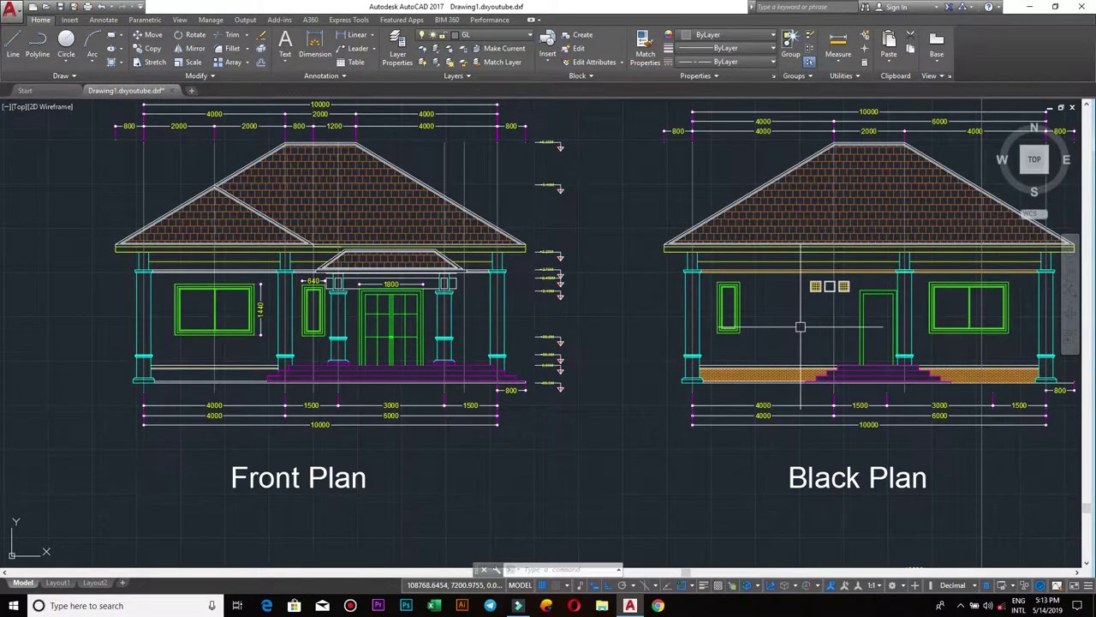
scroll(800, 326, "down", 5)
middle_click_drag(800, 327, 483, 312)
scroll(789, 289, "up", 3)
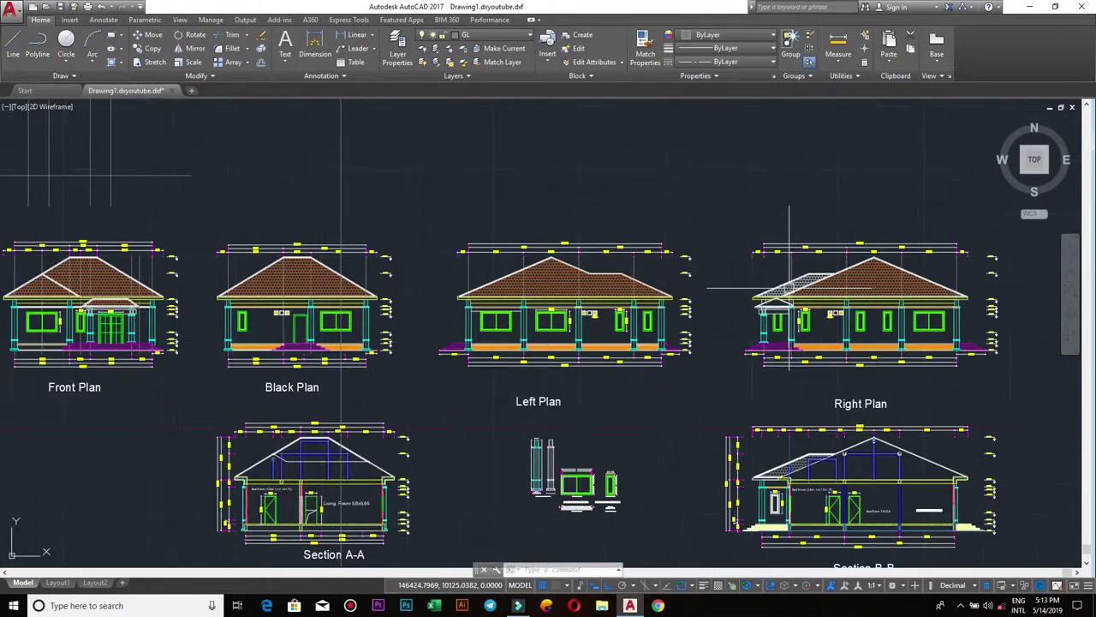
scroll(788, 278, "up", 2)
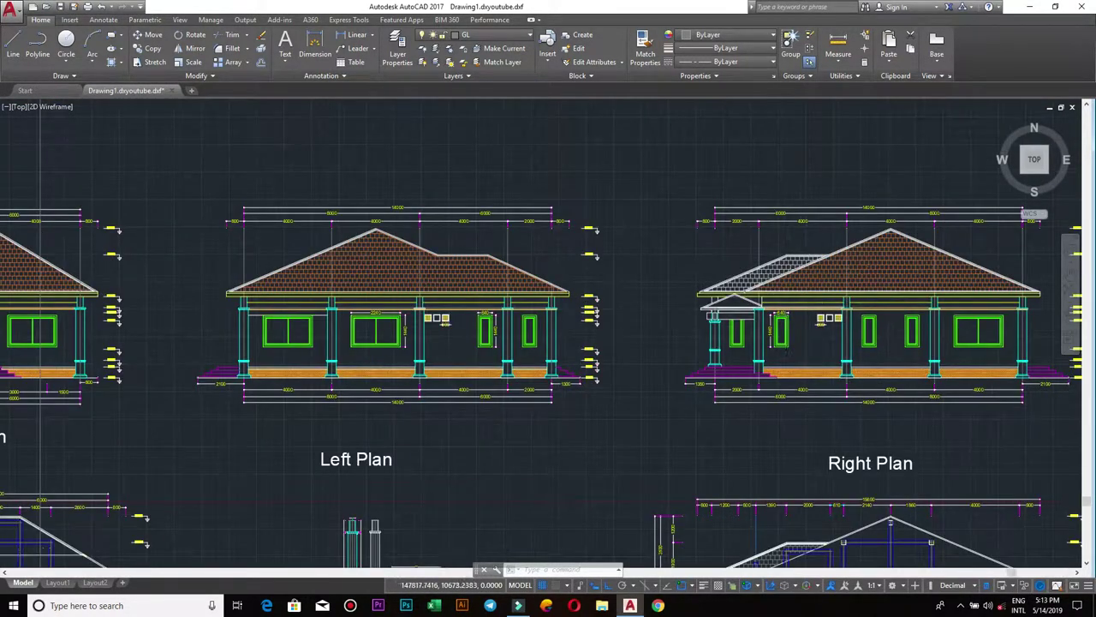
scroll(786, 265, "up", 2)
scroll(786, 265, "down", 2)
scroll(775, 308, "down", 2)
scroll(770, 340, "down", 2)
middle_click_drag(767, 357, 775, 215)
Zoom in on the Left Plan, Right Plan and Section B-B for a close look.
scroll(815, 342, "up", 2)
scroll(815, 343, "up", 2)
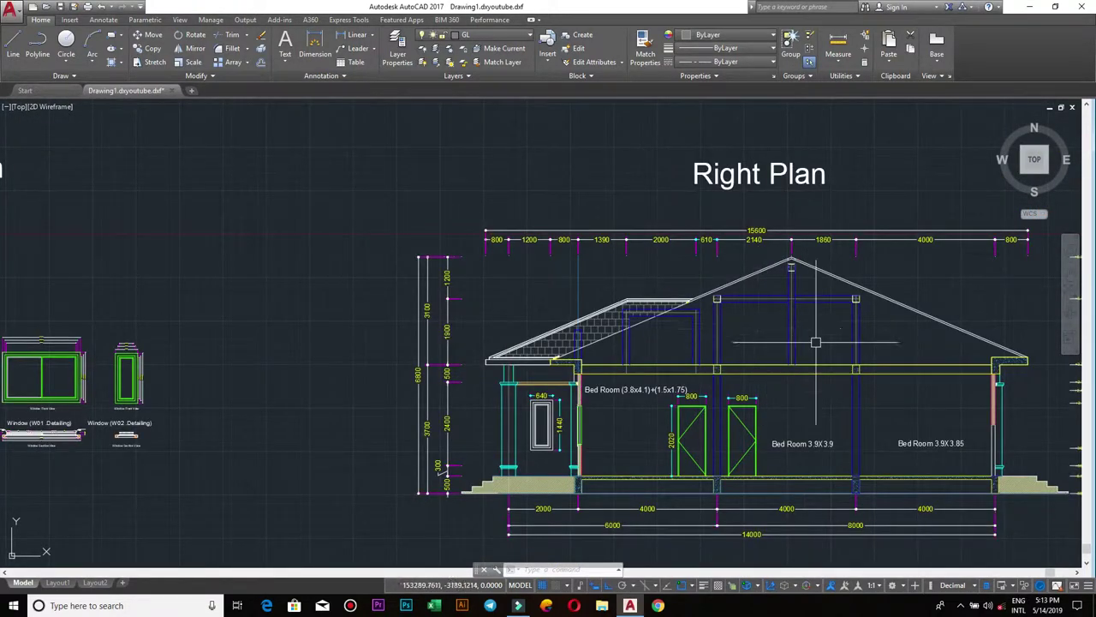
scroll(816, 342, "down", 2)
scroll(815, 343, "up", 2)
scroll(815, 343, "down", 2)
middle_click_drag(816, 343, 850, 372)
scroll(850, 372, "down", 2)
Pan back over the Roof Plan, Front and Black Plan toward the Top Roof Beam plan.
middle_click_drag(514, 257, 771, 343)
scroll(629, 155, "down", 2)
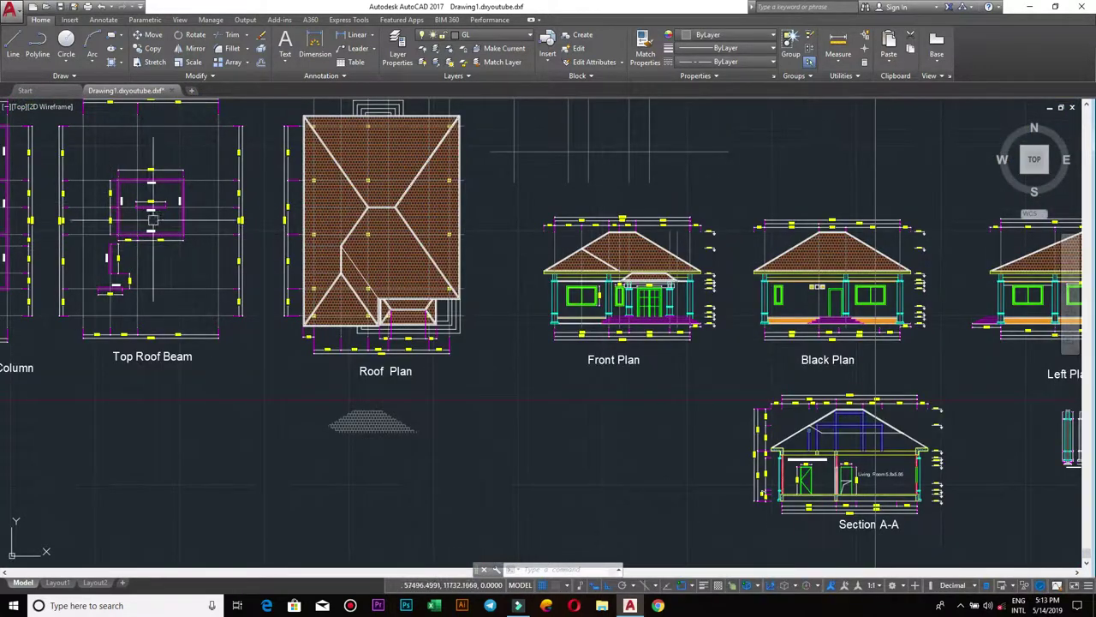
middle_click_drag(186, 155, 313, 209)
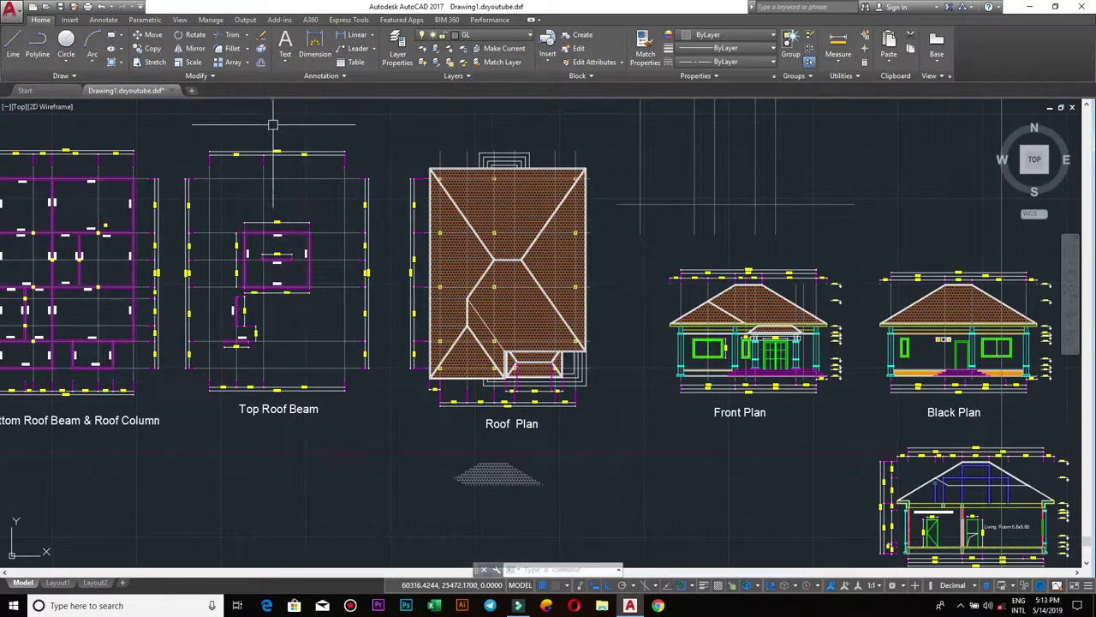
scroll(340, 263, "down", 4)
Zoom in on the Top Roof Beam plan, then zoom out to show all sheets.
middle_click_drag(340, 263, 509, 263)
scroll(493, 267, "up", 8)
scroll(557, 253, "down", 4)
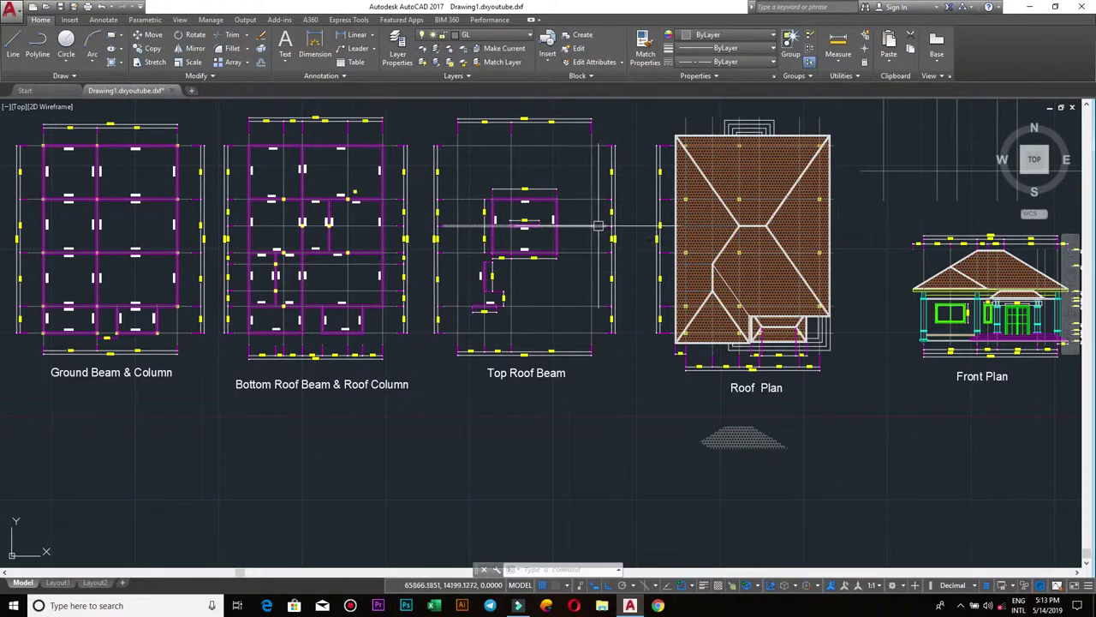
scroll(545, 223, "down", 3)
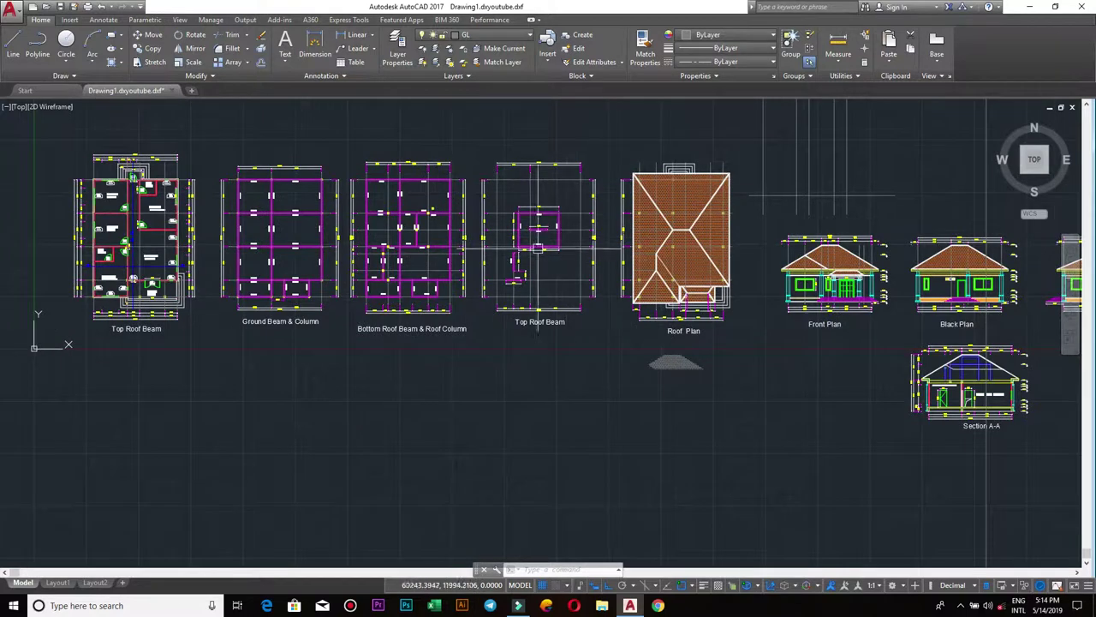
scroll(621, 263, "down", 1)
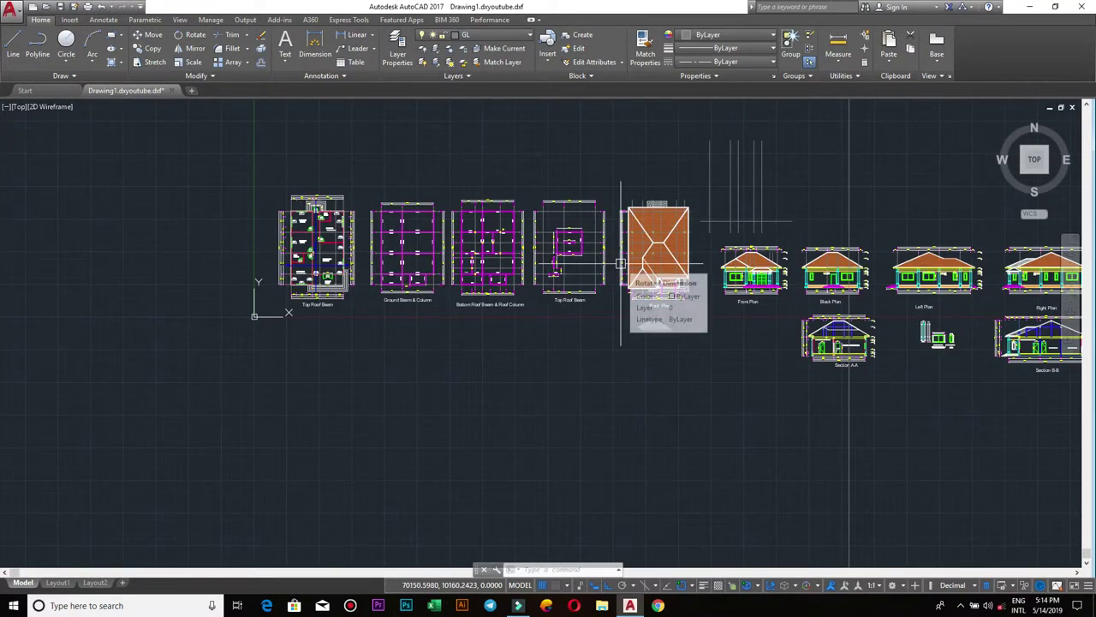